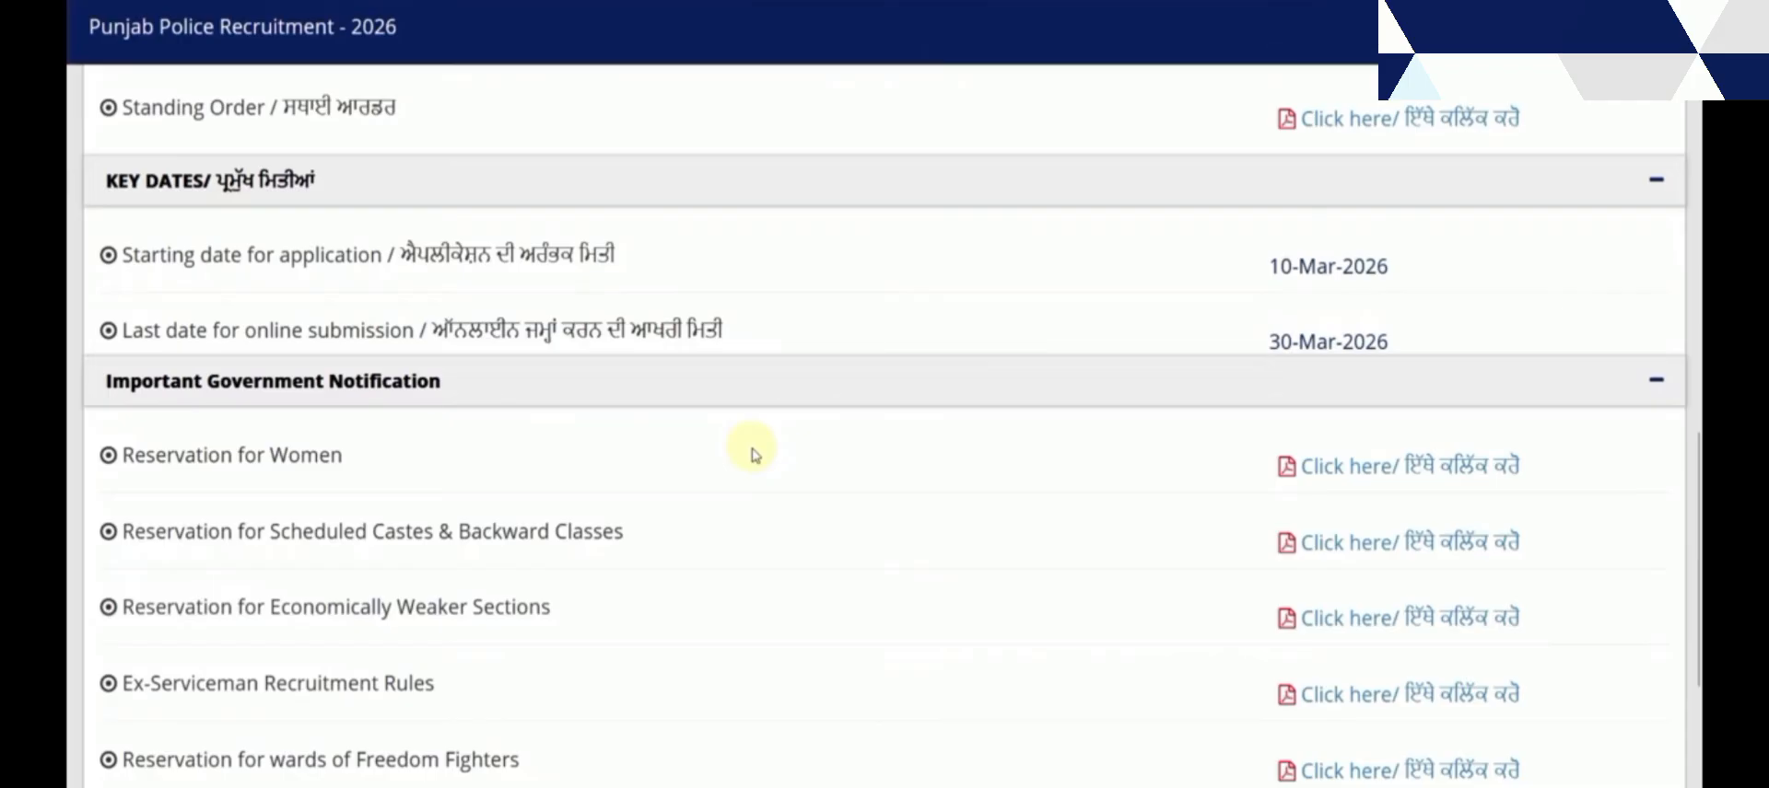
Enter the candidate's first name and last name on the registration form
scroll(882, 462, "down", 4)
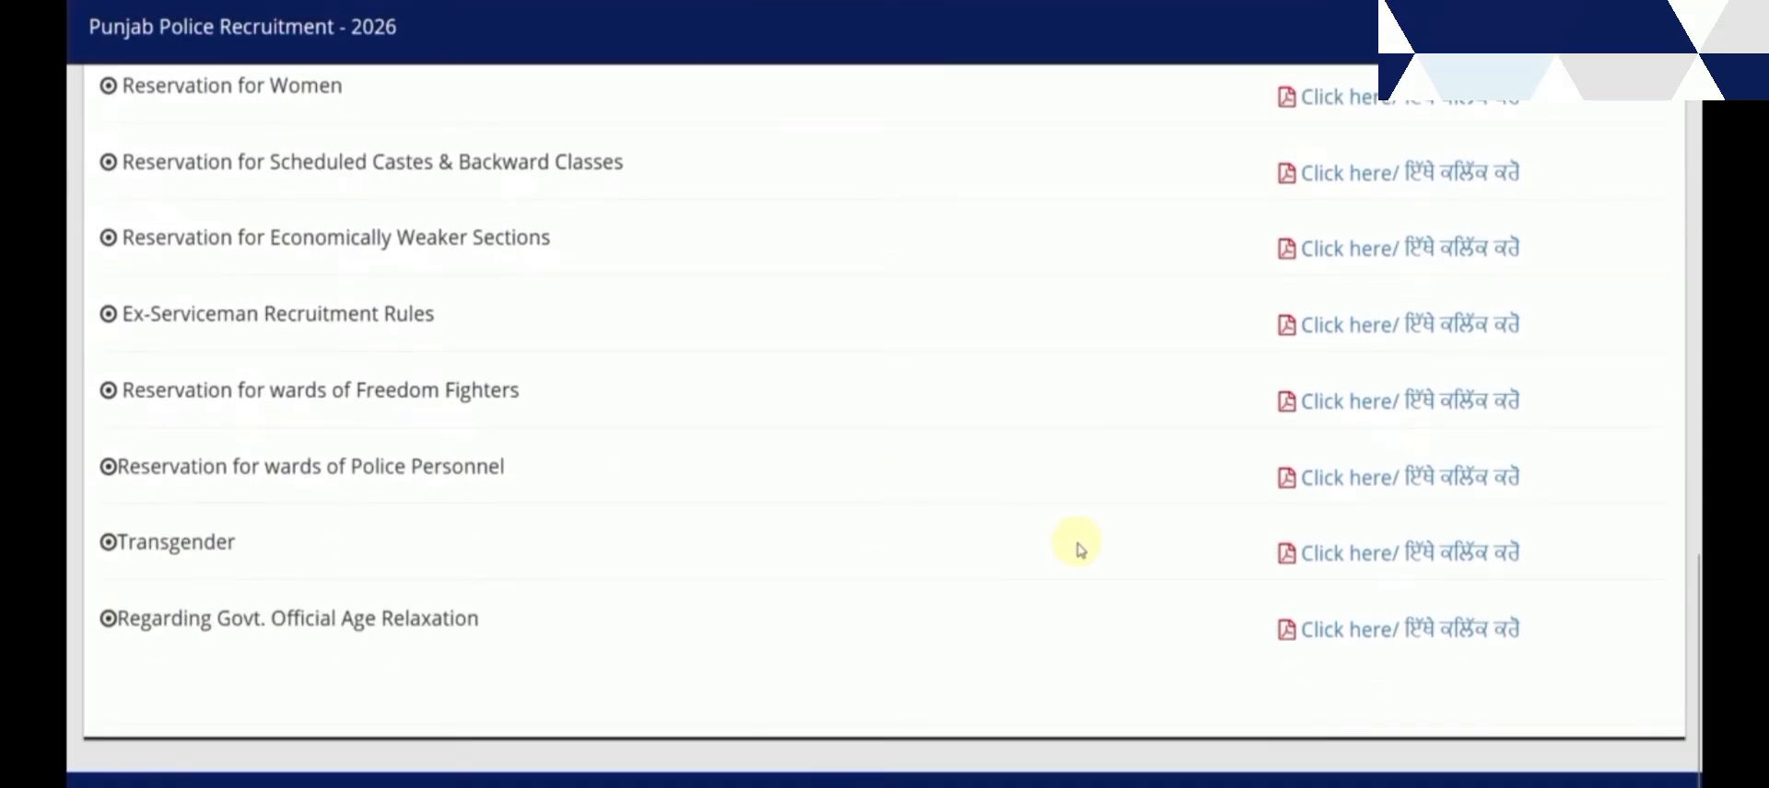
scroll(1079, 550, "up", 8)
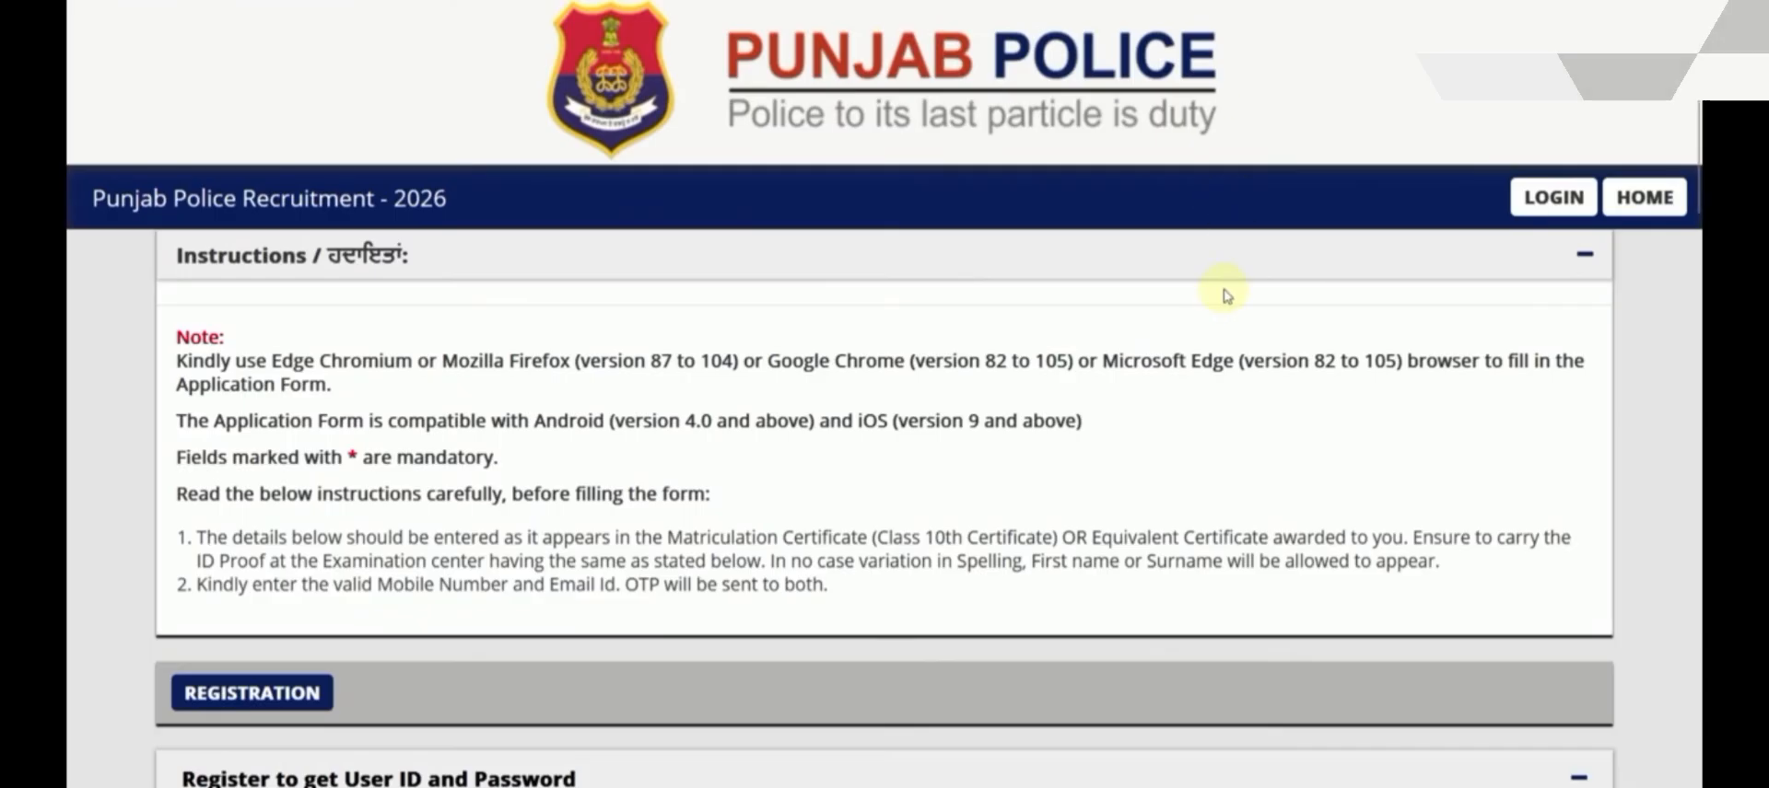
scroll(1177, 387, "down", 2)
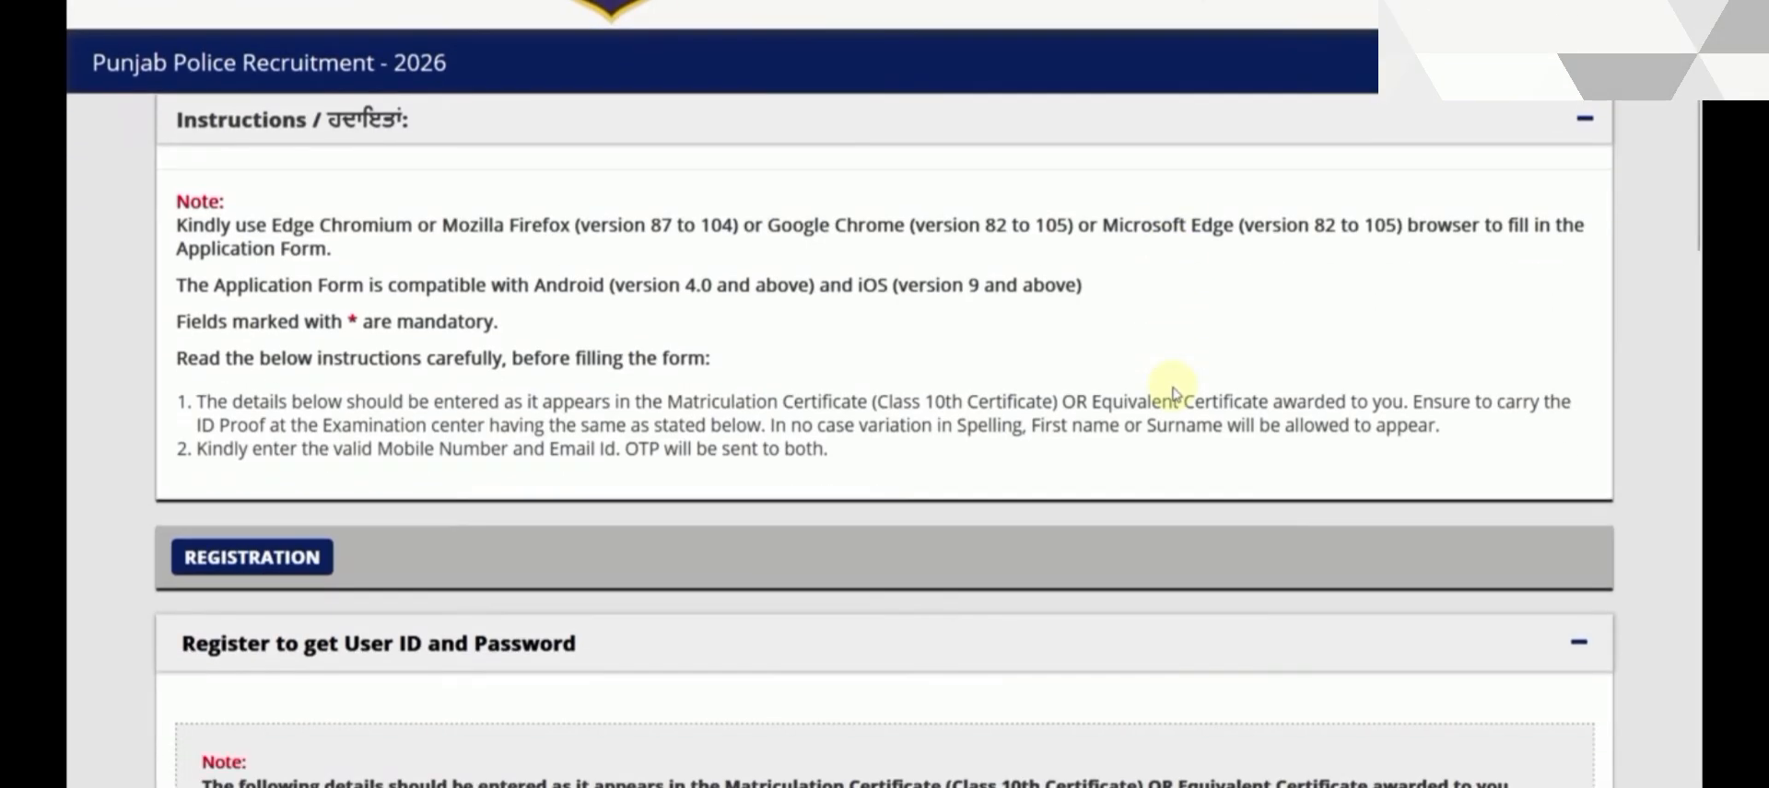
scroll(1176, 392, "down", 6)
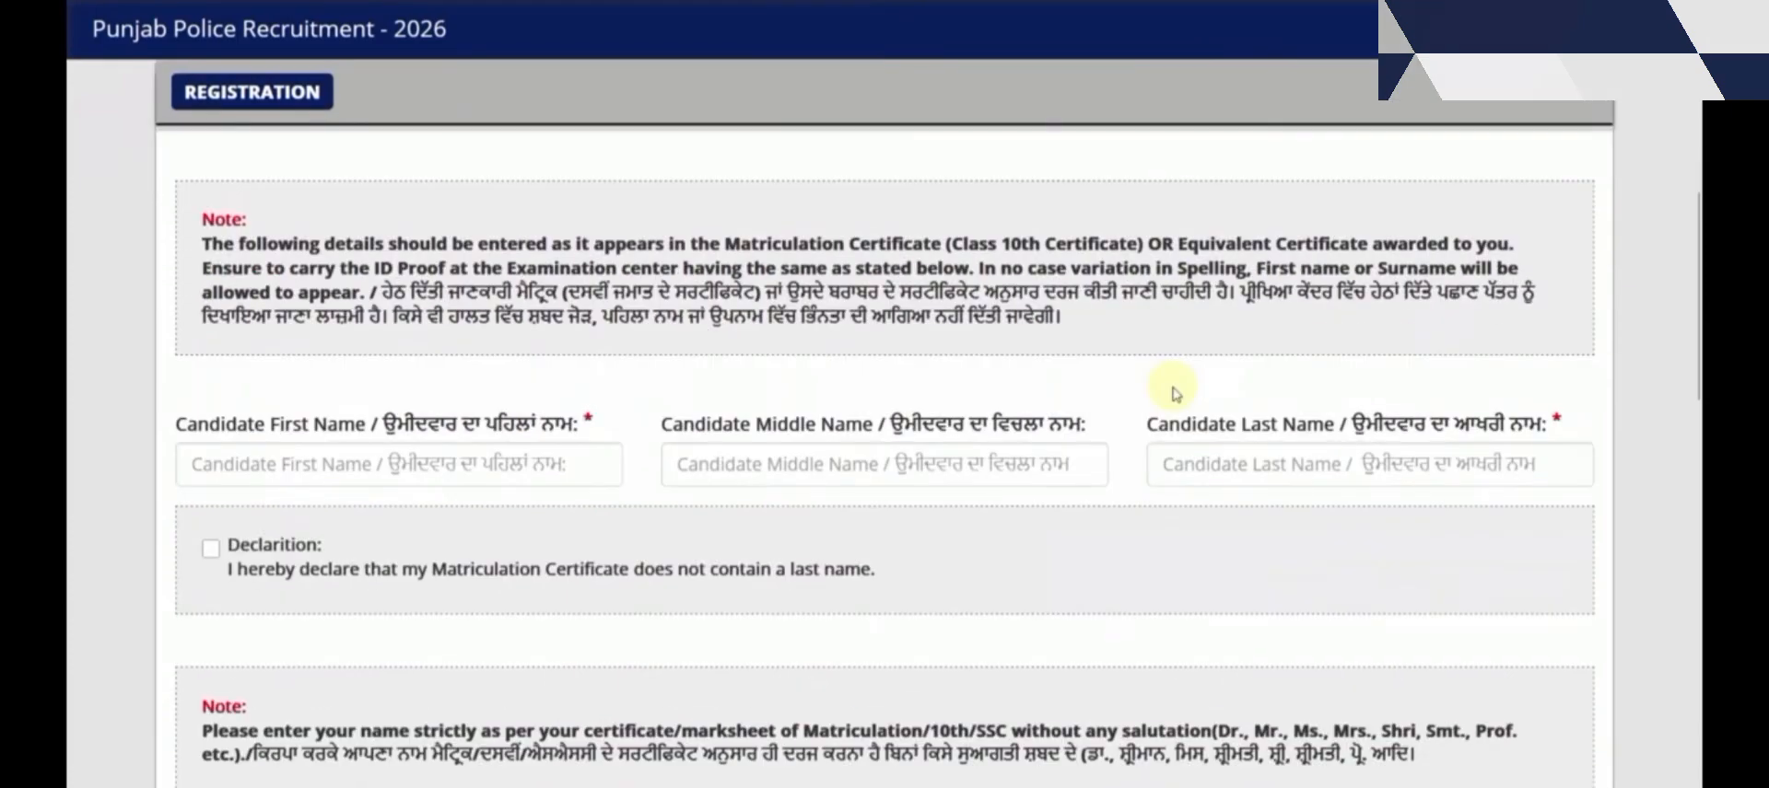
scroll(1176, 394, "down", 2)
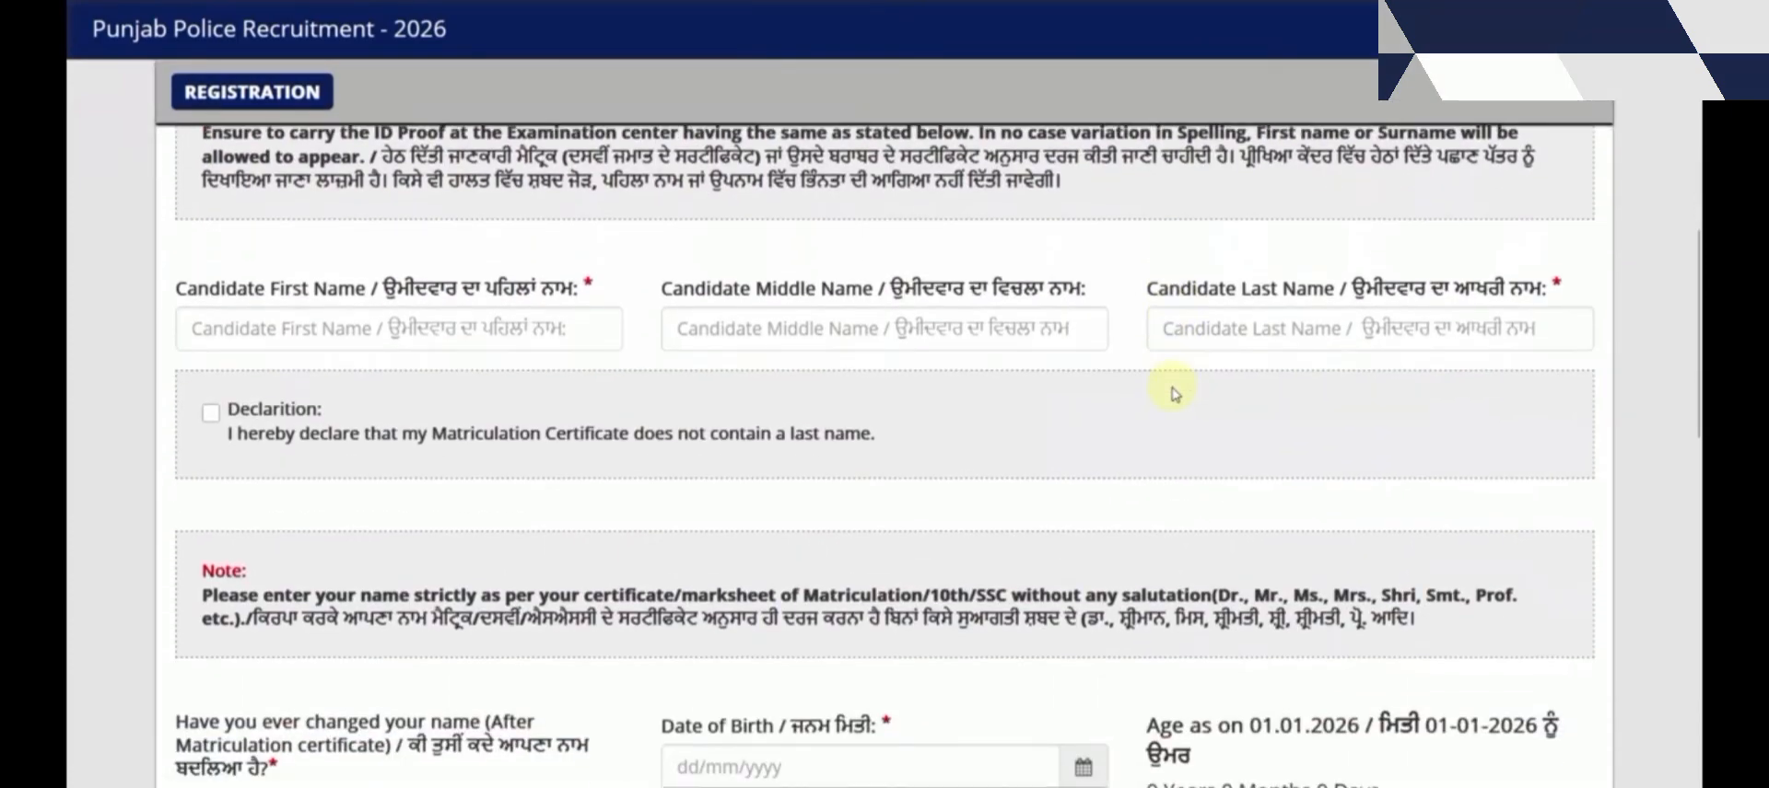
left_click(316, 328)
type("A")
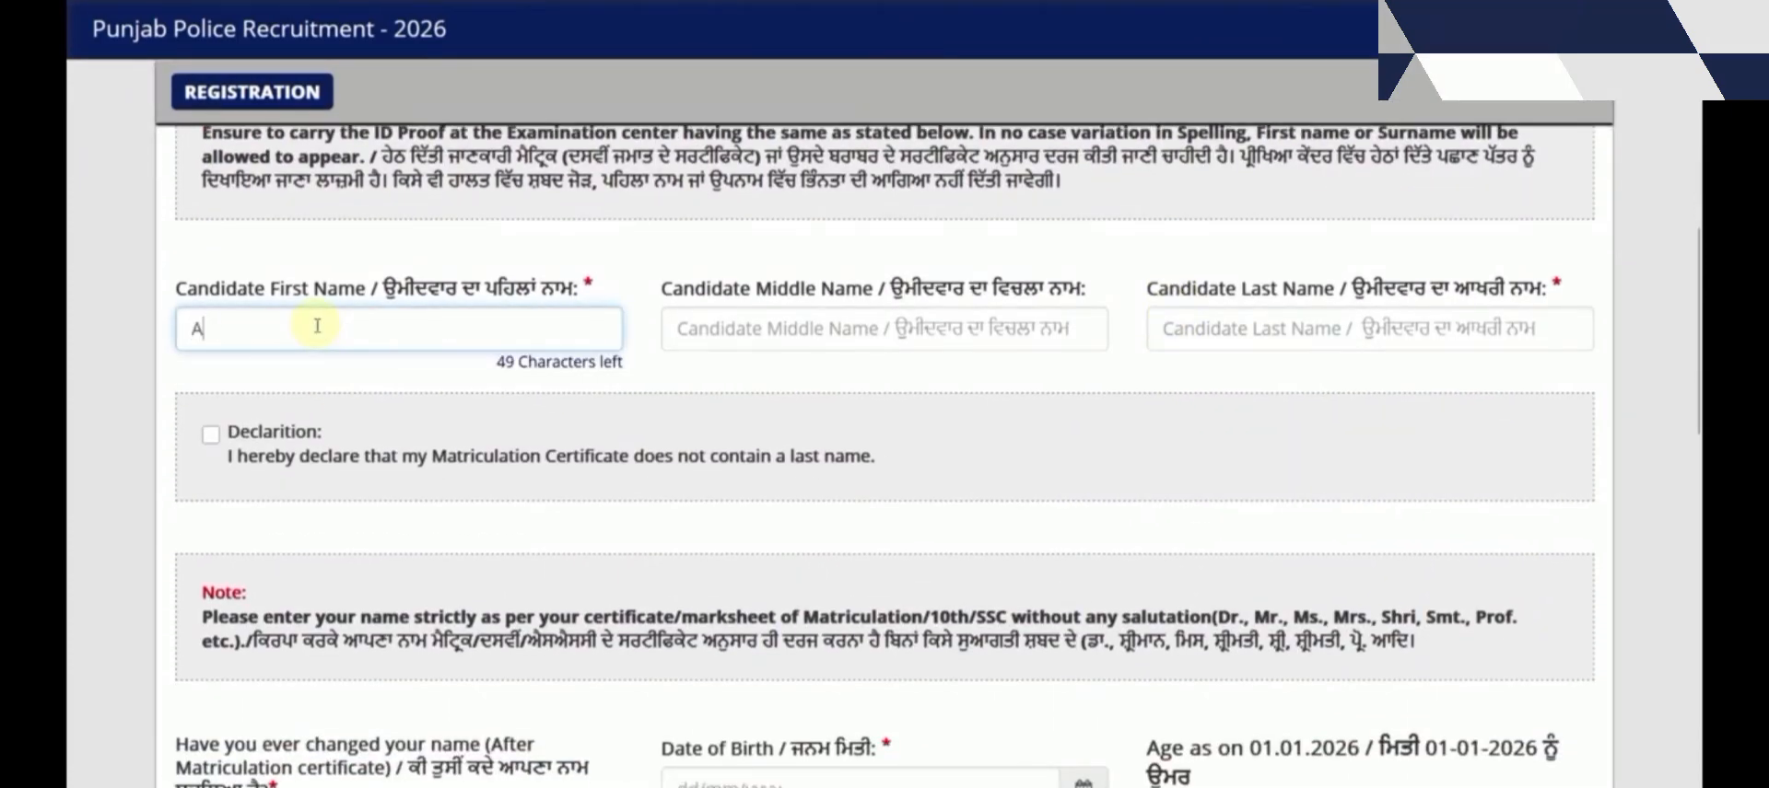
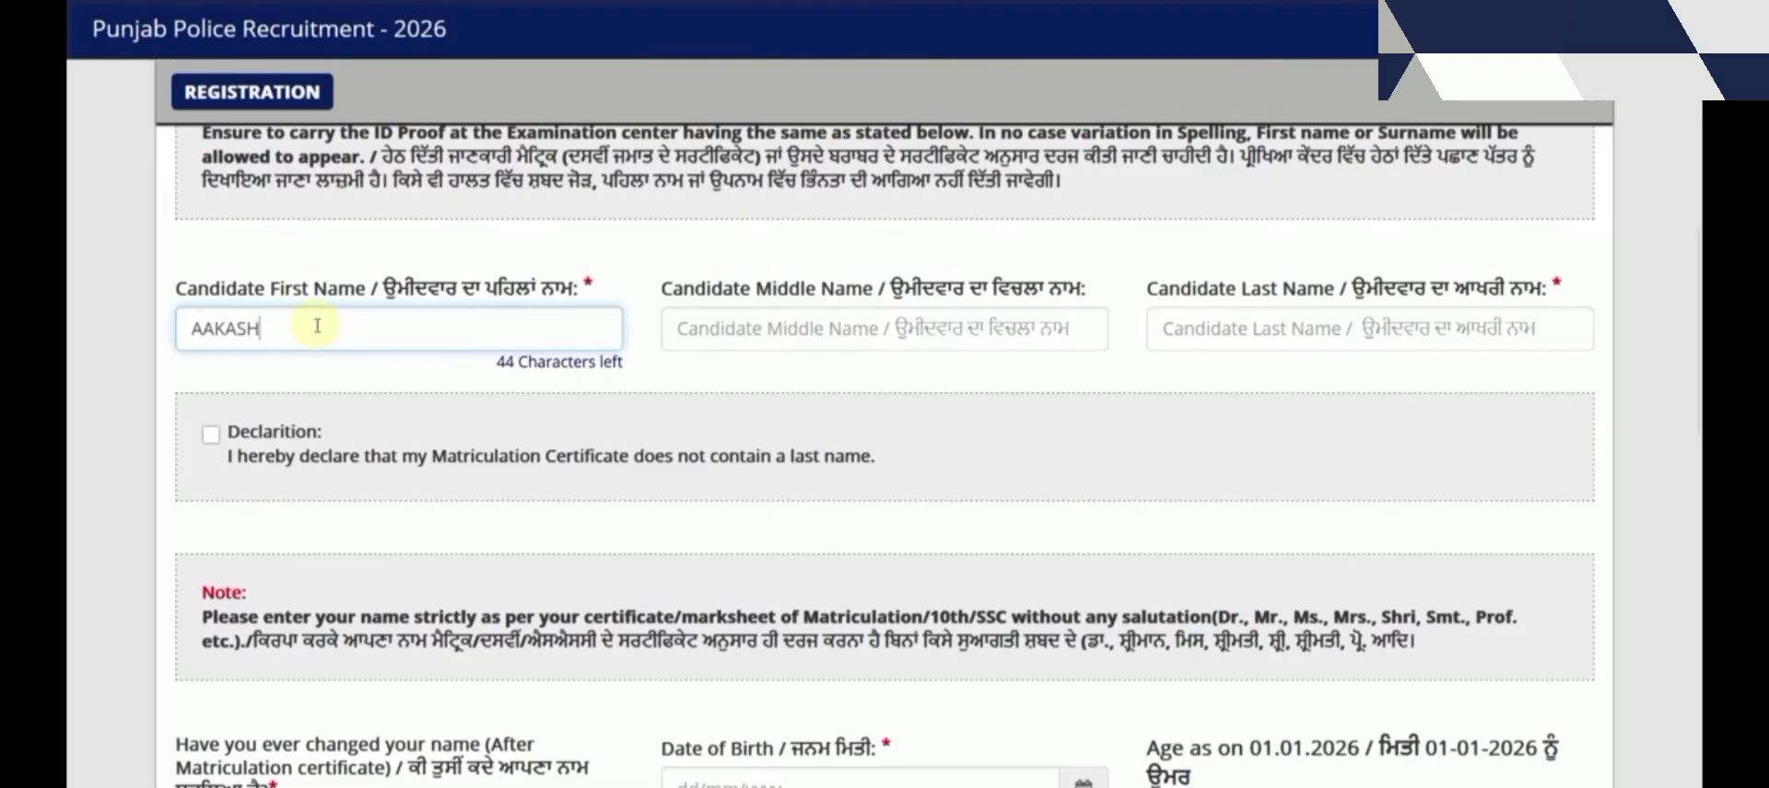
left_click(1228, 335)
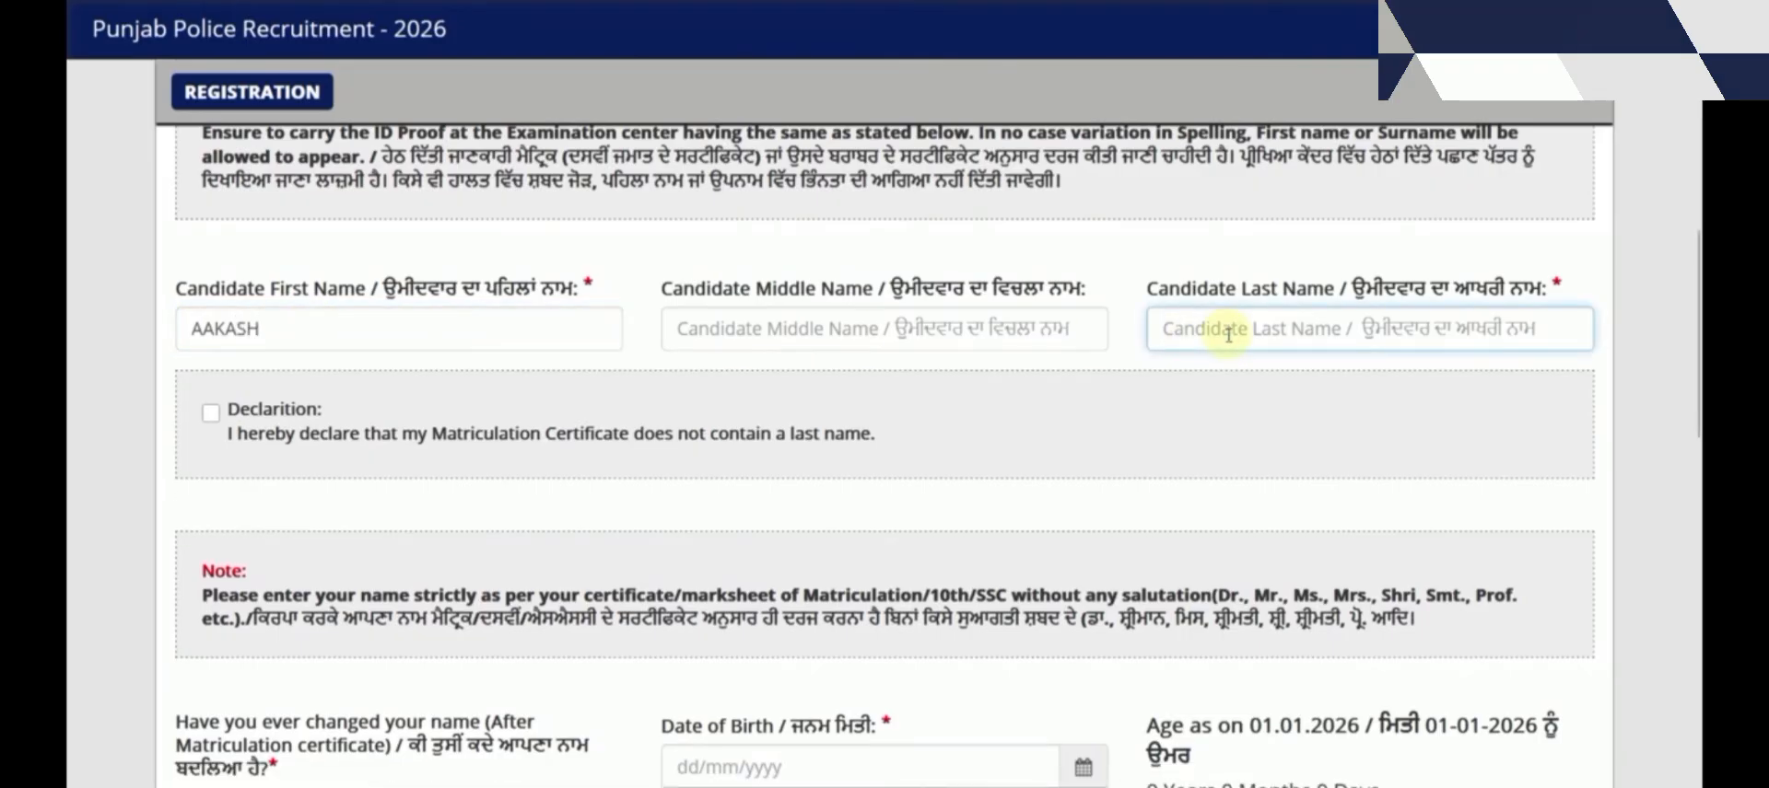
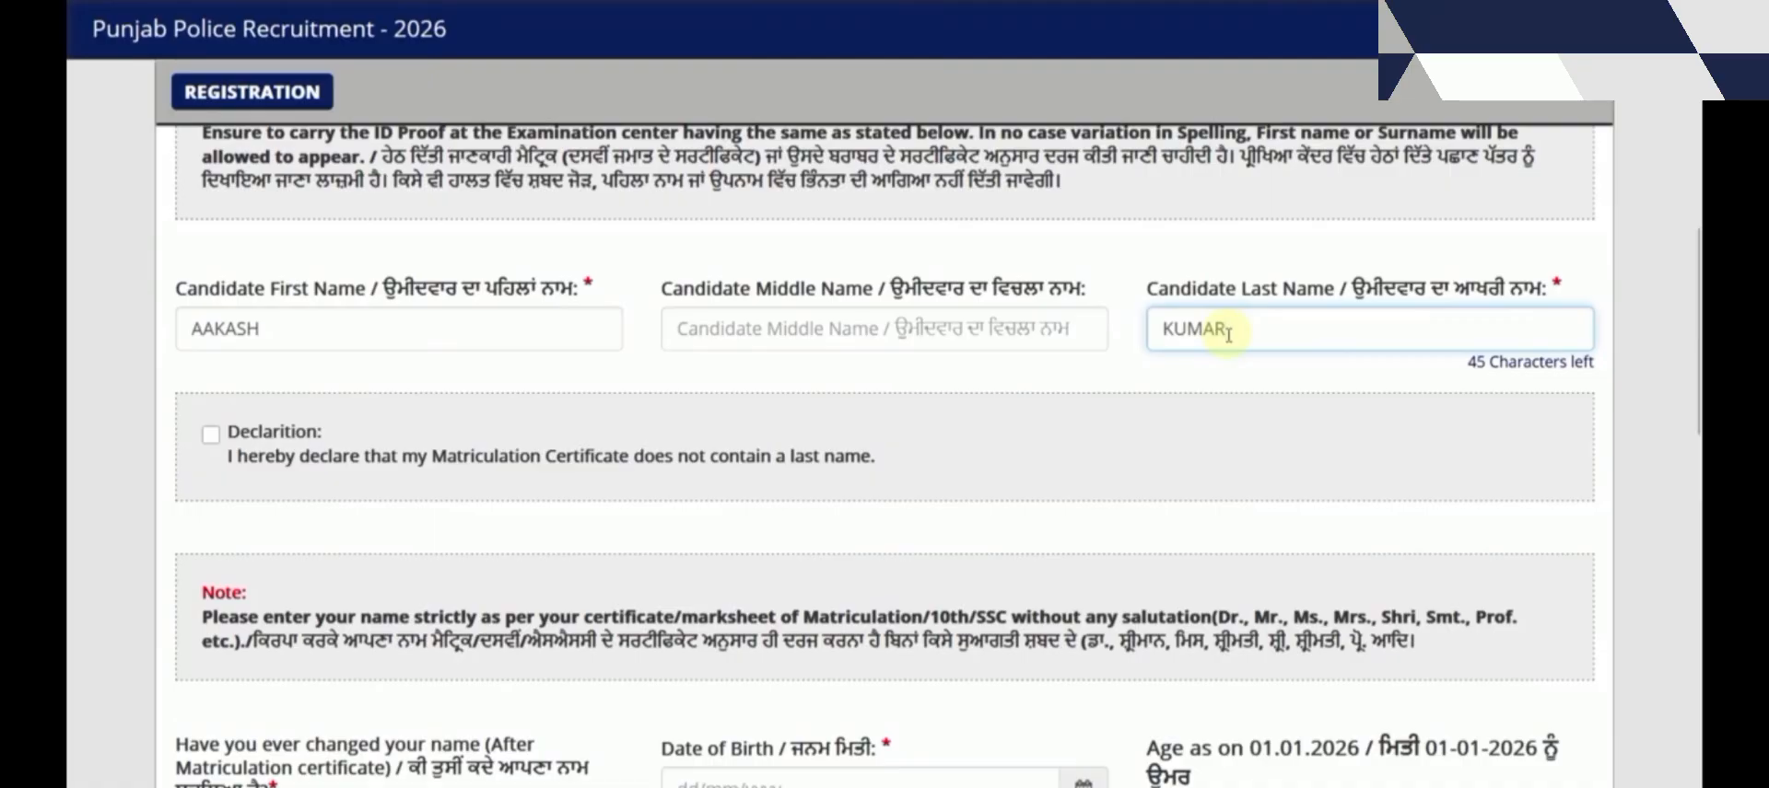
left_click(1024, 412)
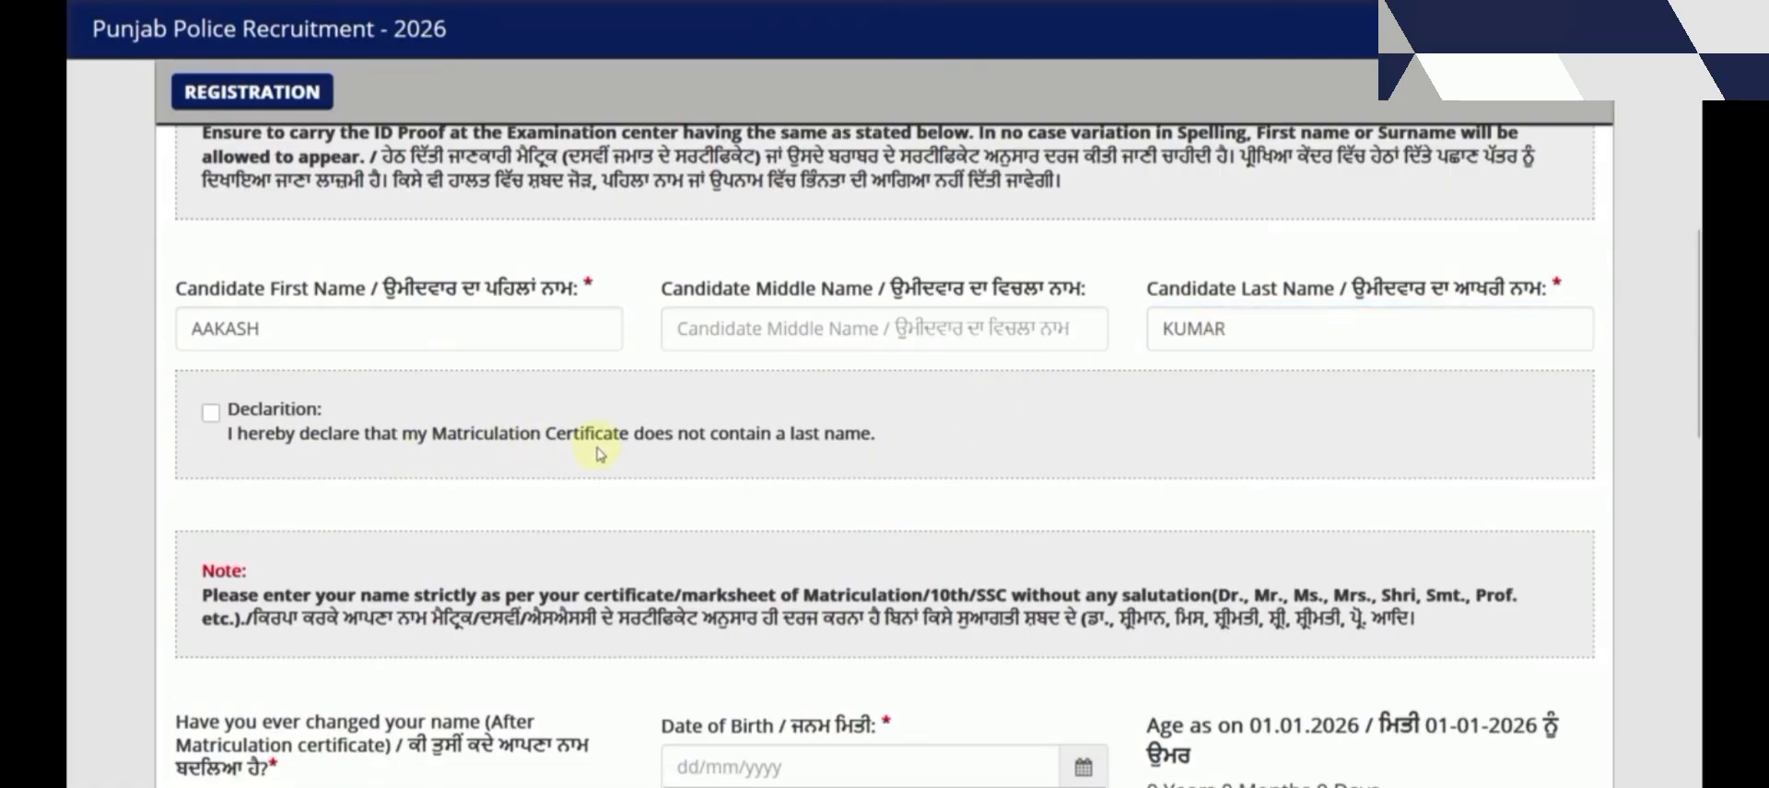
Tick and then untick the no-last-name declaration, leaving it unchecked
left_click(211, 413)
left_click(211, 413)
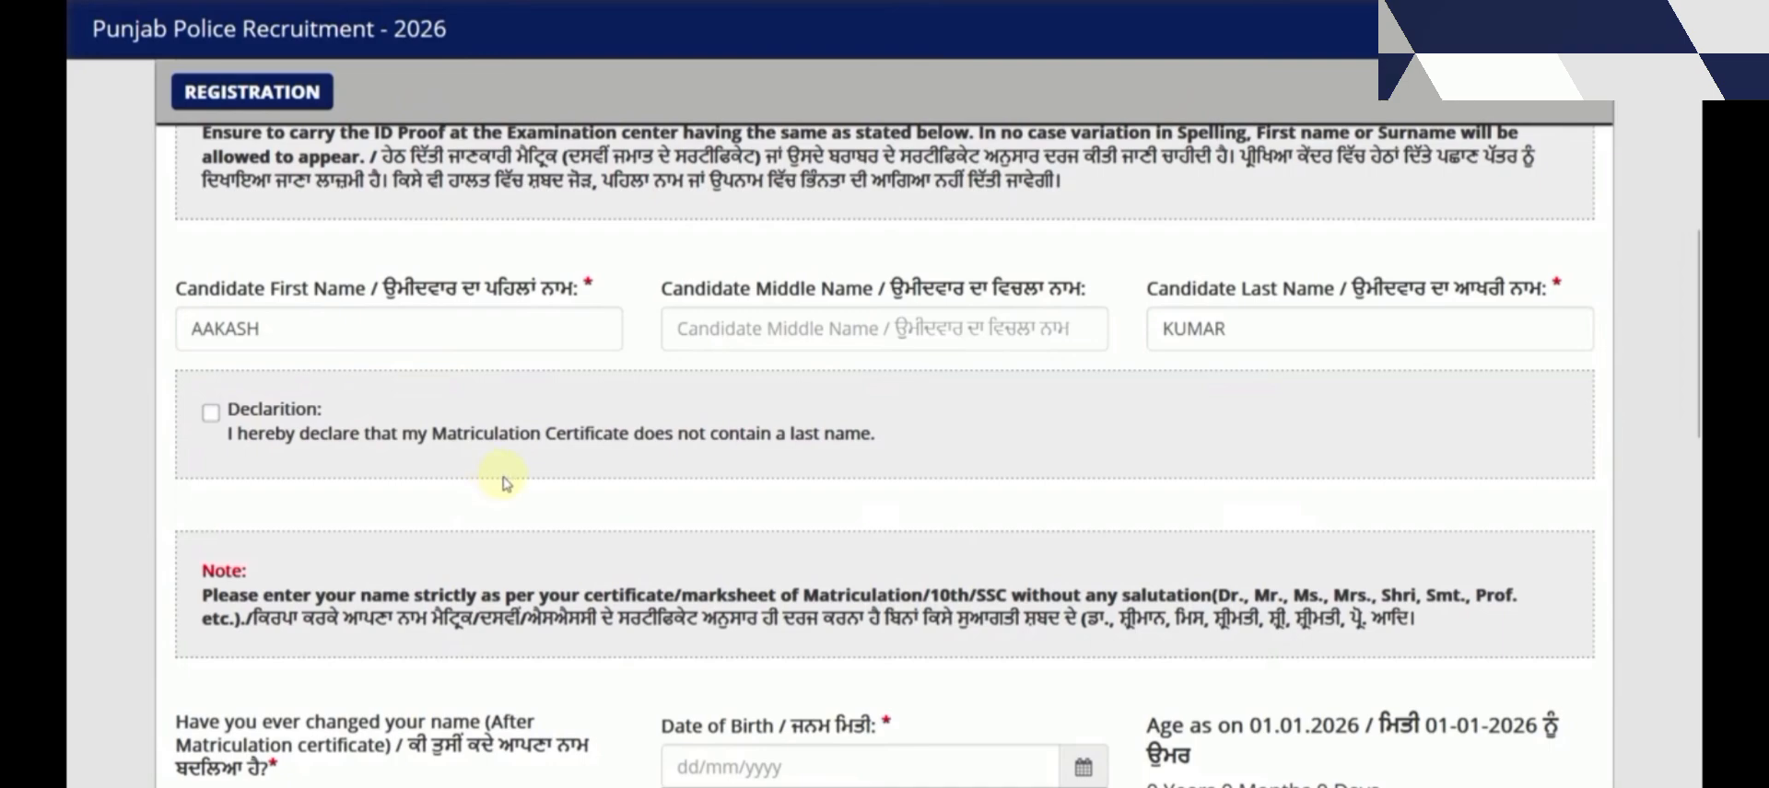
scroll(502, 480, "down", 1)
scroll(502, 480, "down", 1)
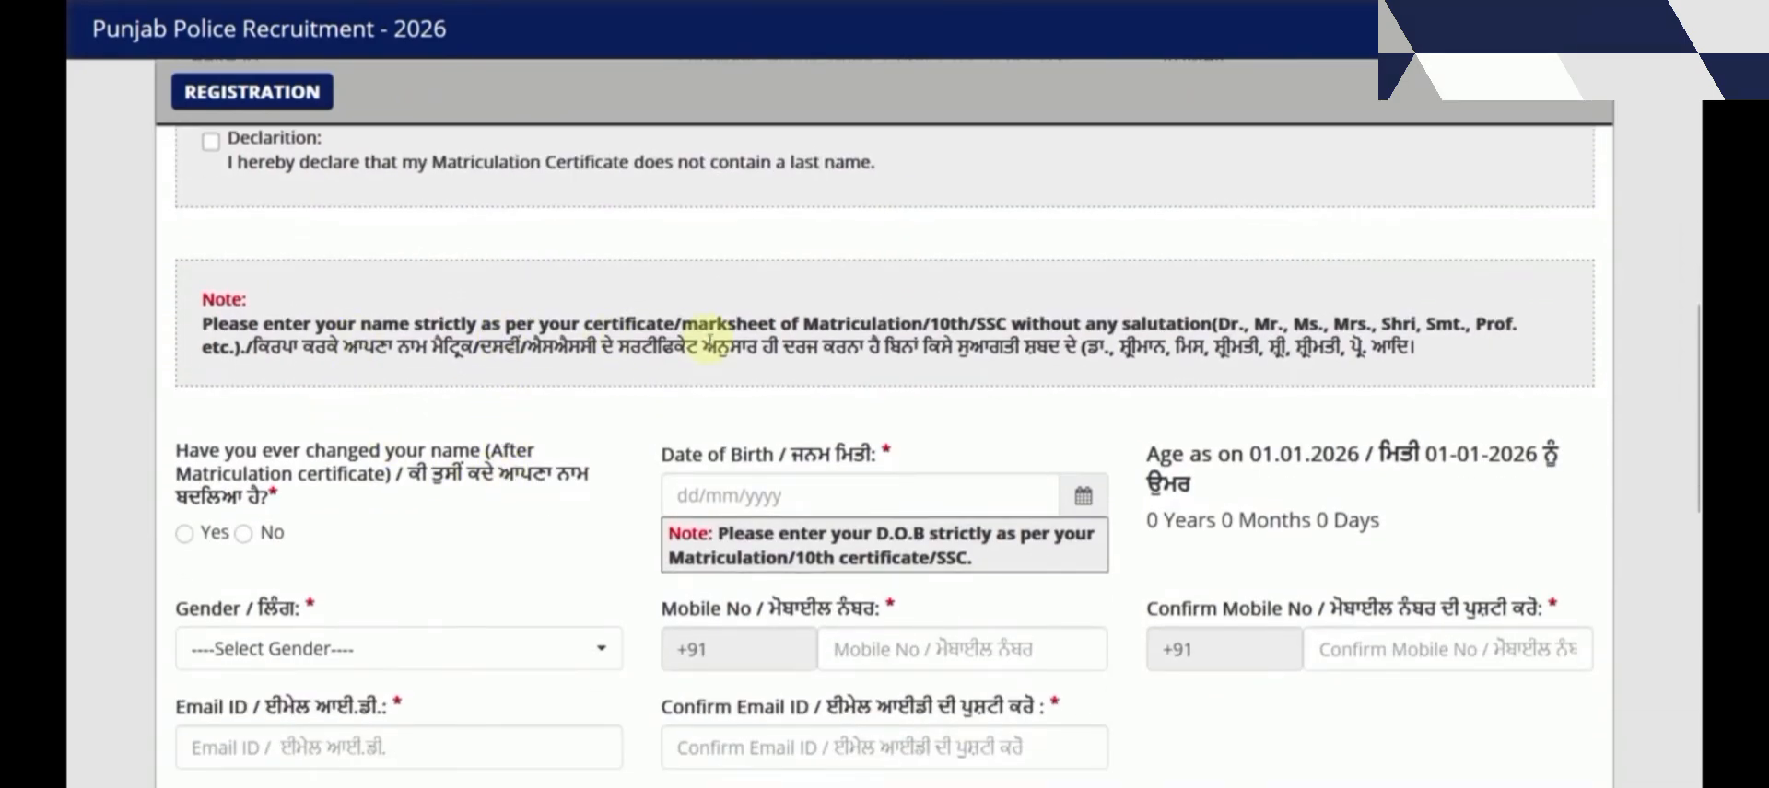
scroll(446, 459, "down", 1)
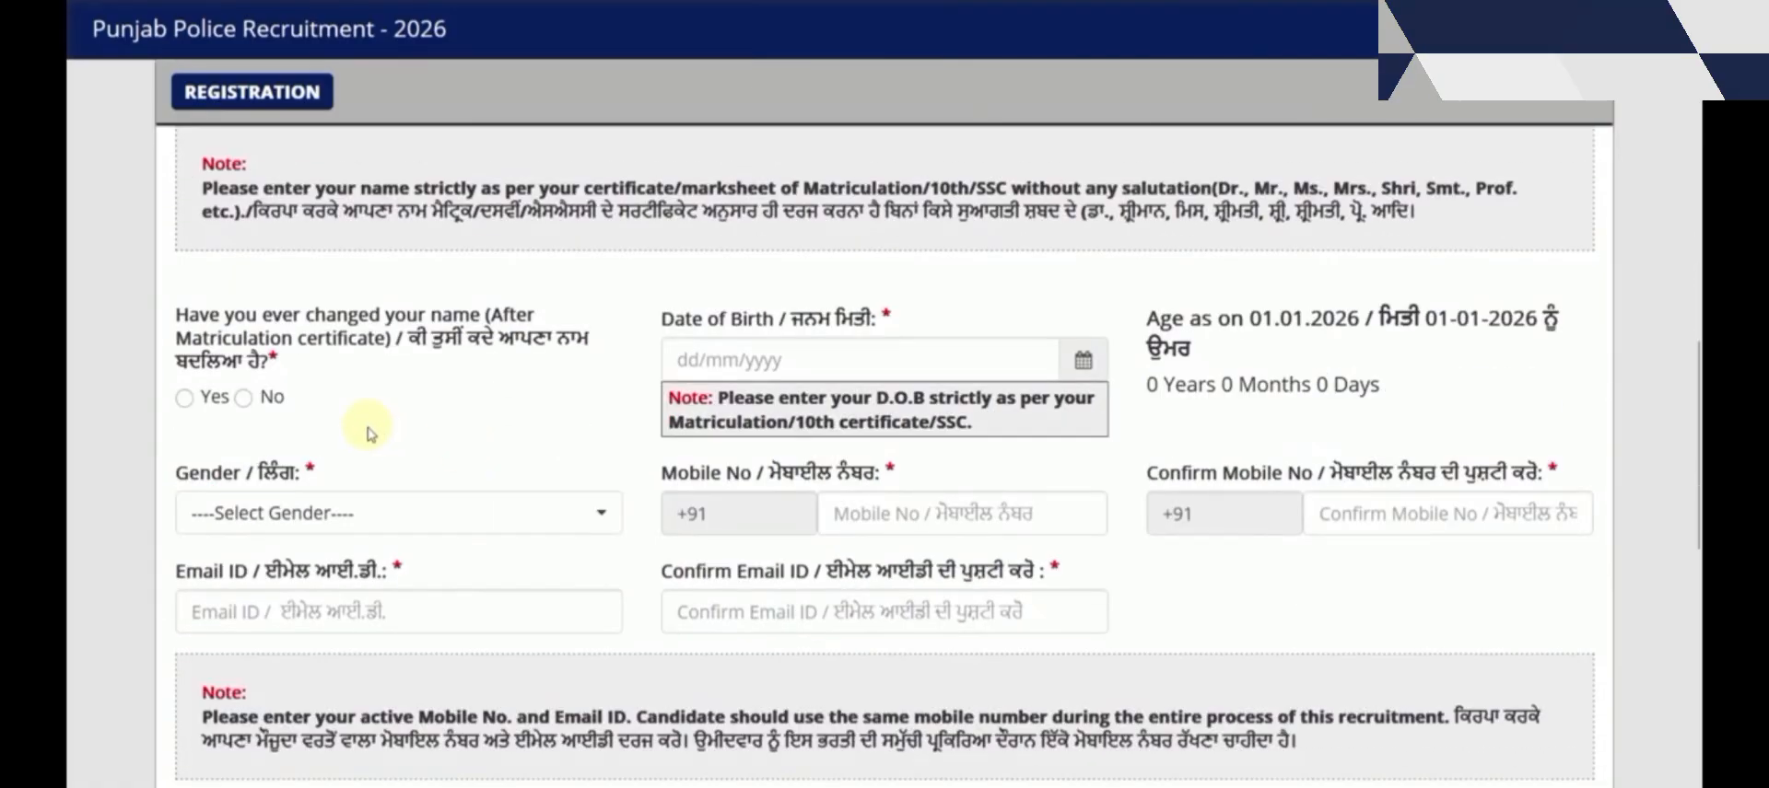
Answer No to the name-change question; open the date-of-birth calendar and close it without picking
left_click(185, 399)
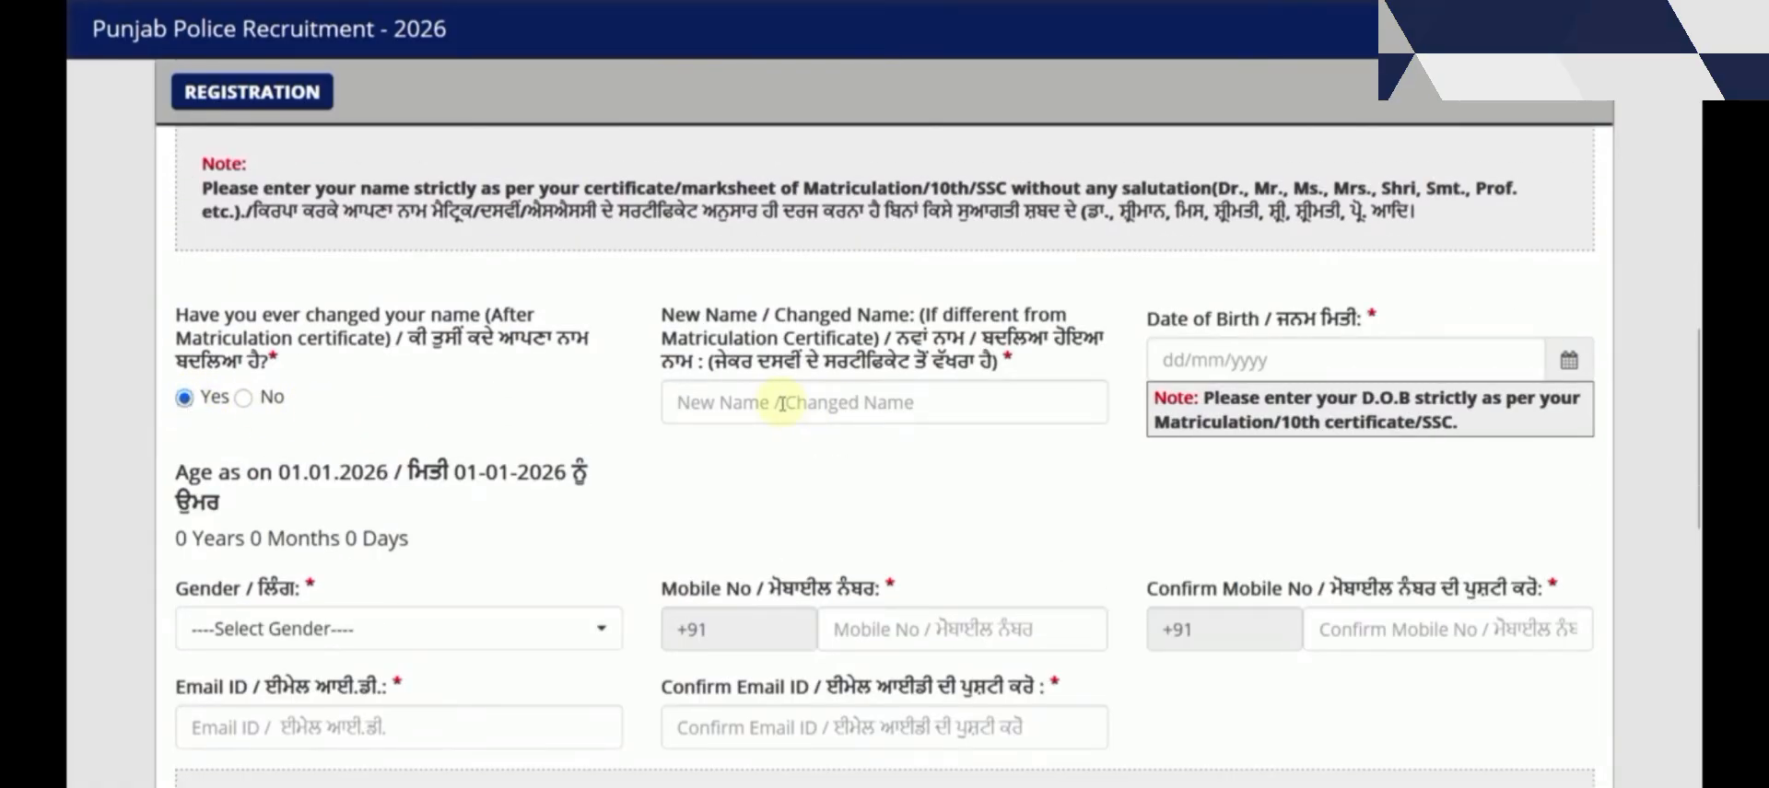
left_click(244, 397)
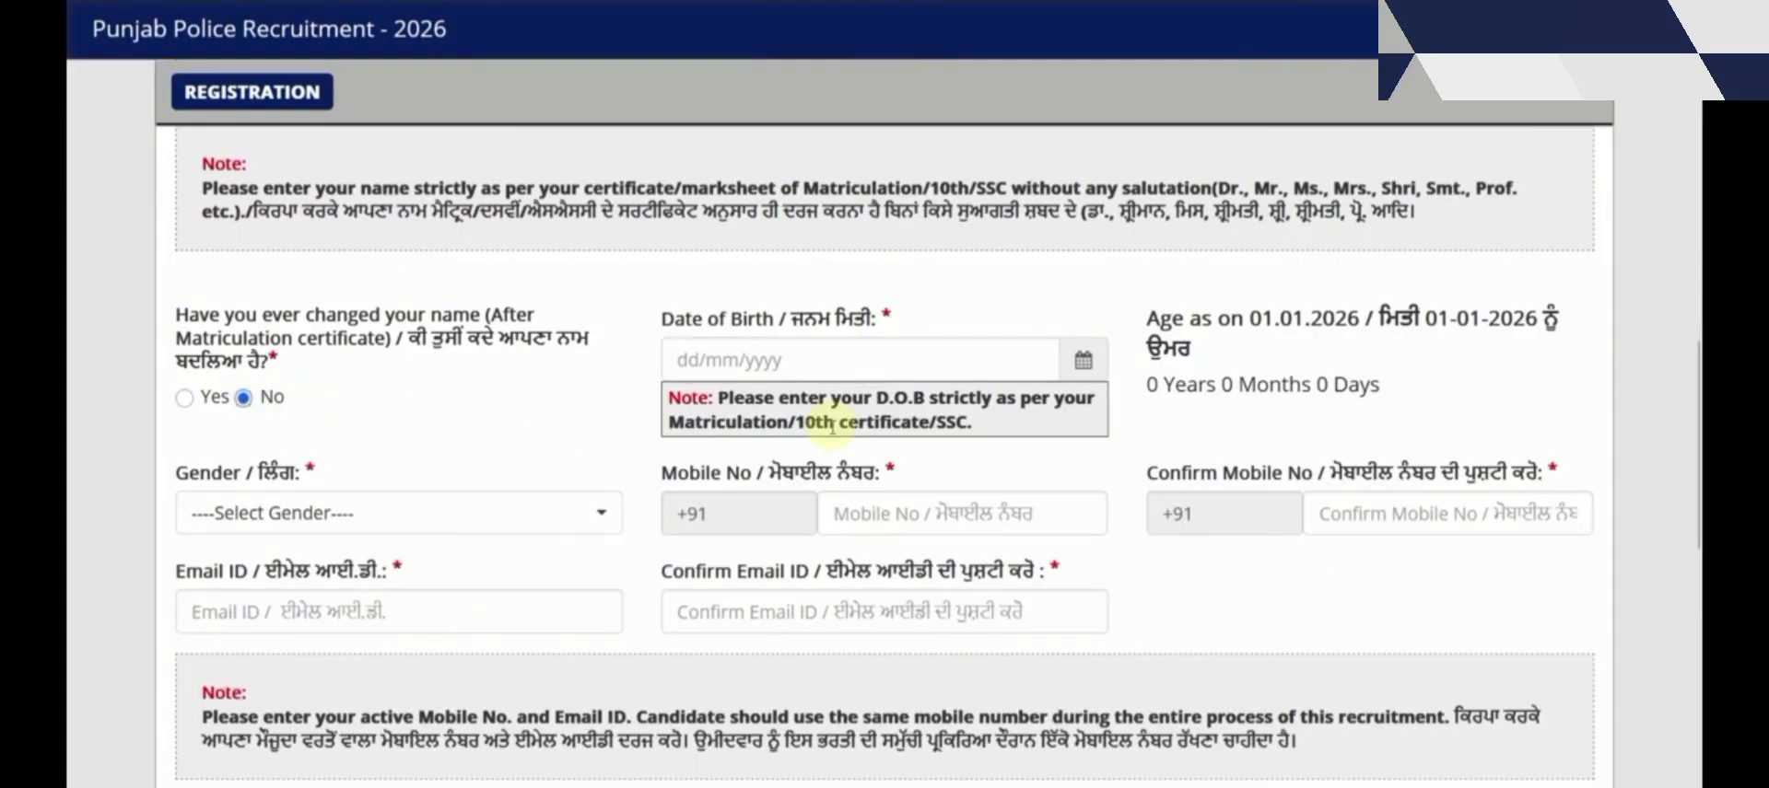
left_click(1083, 360)
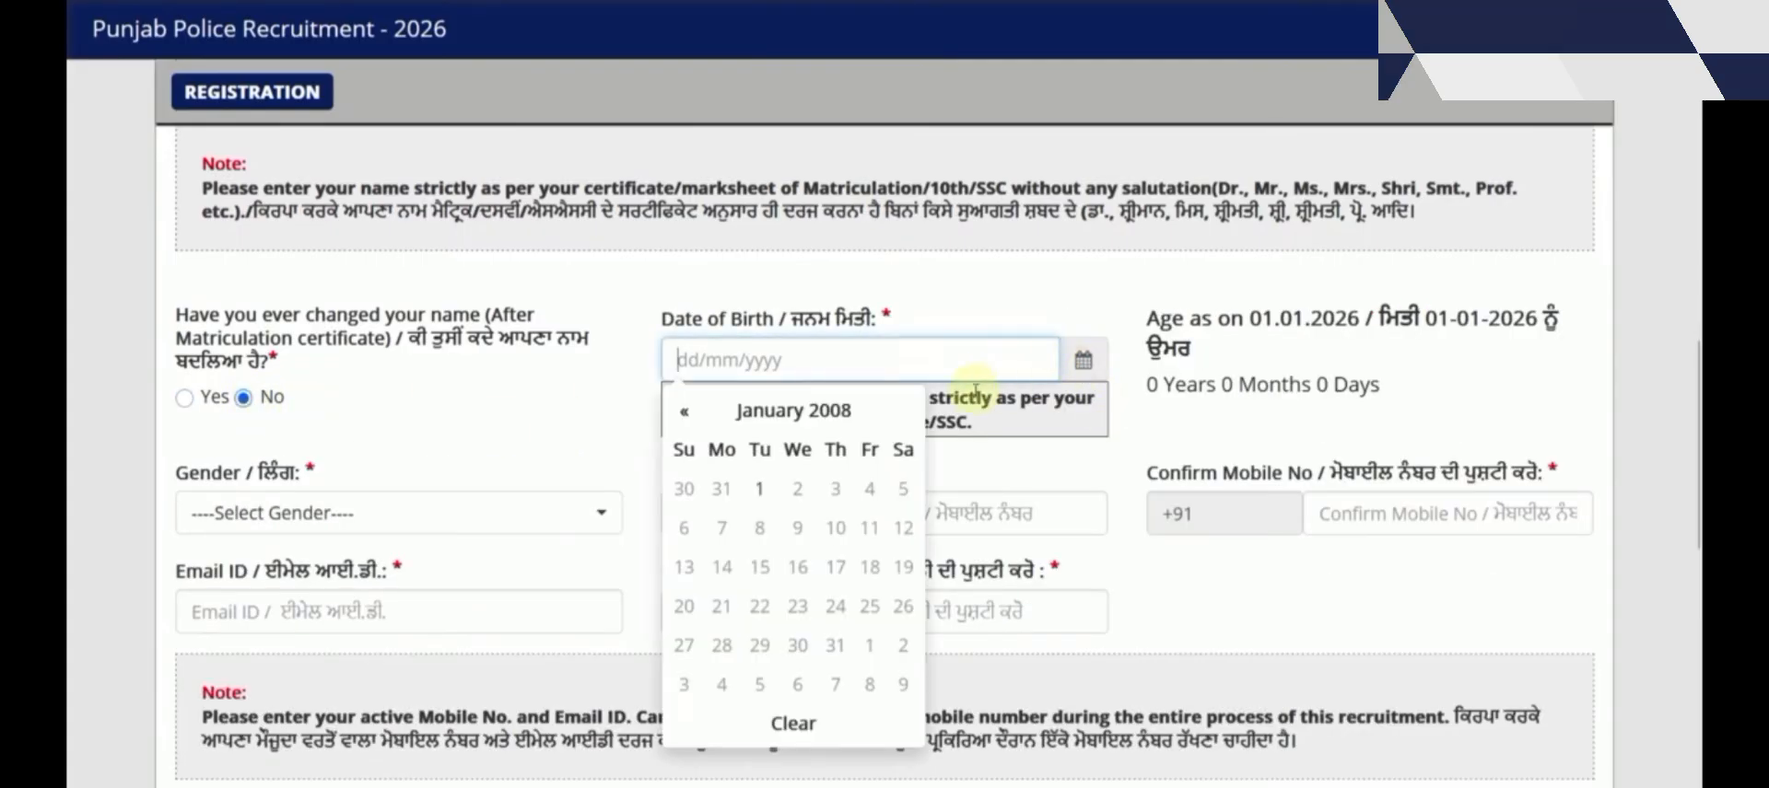
left_click(793, 411)
left_click(781, 37)
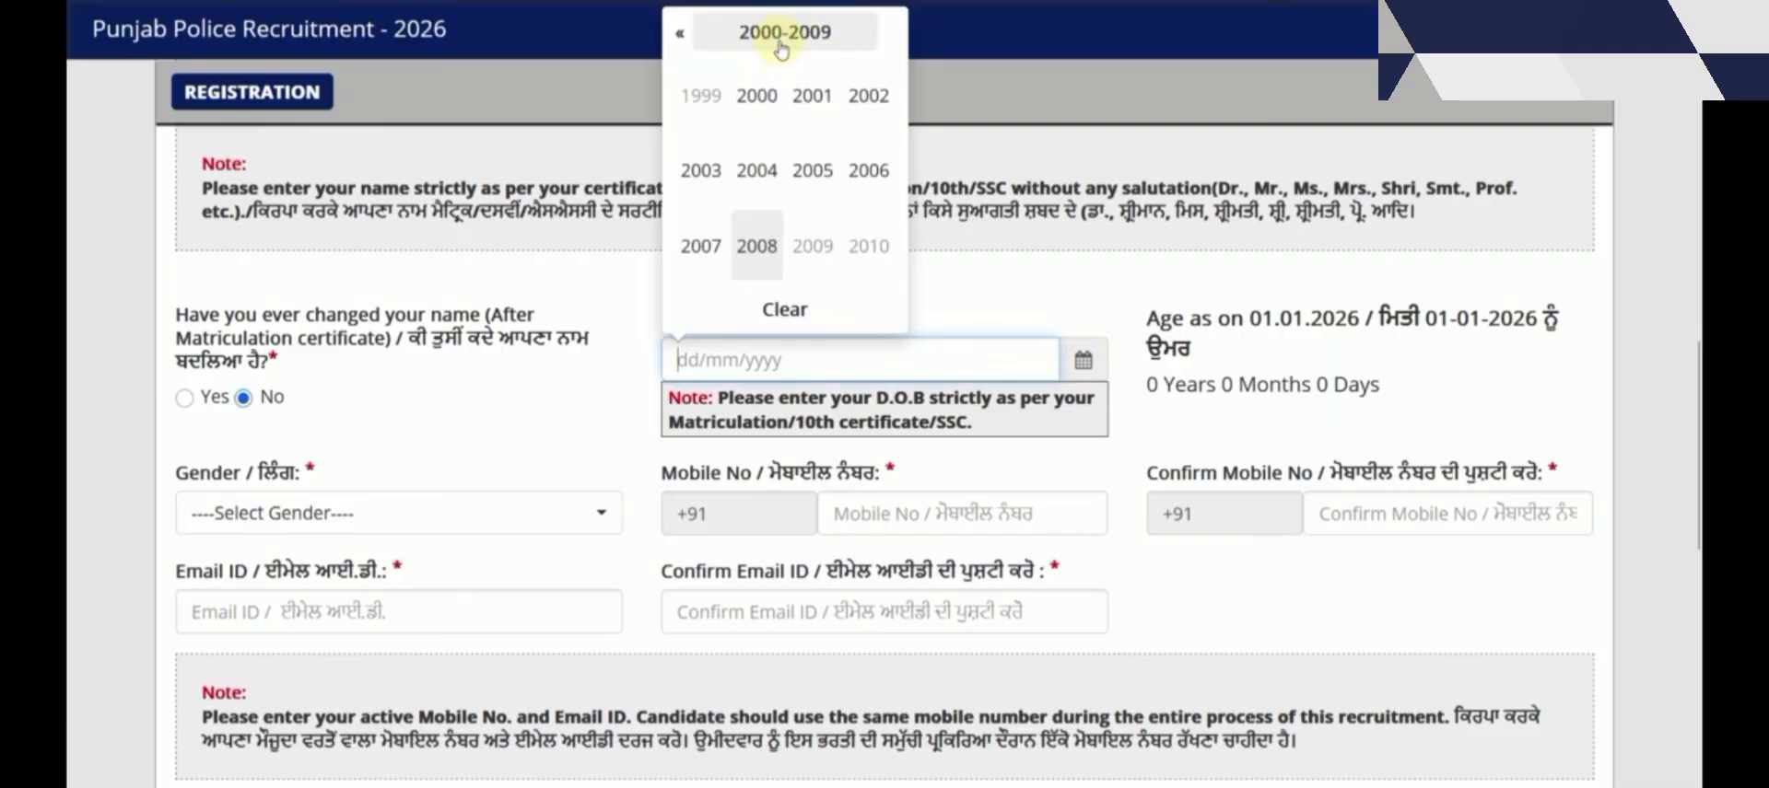
left_click(1346, 378)
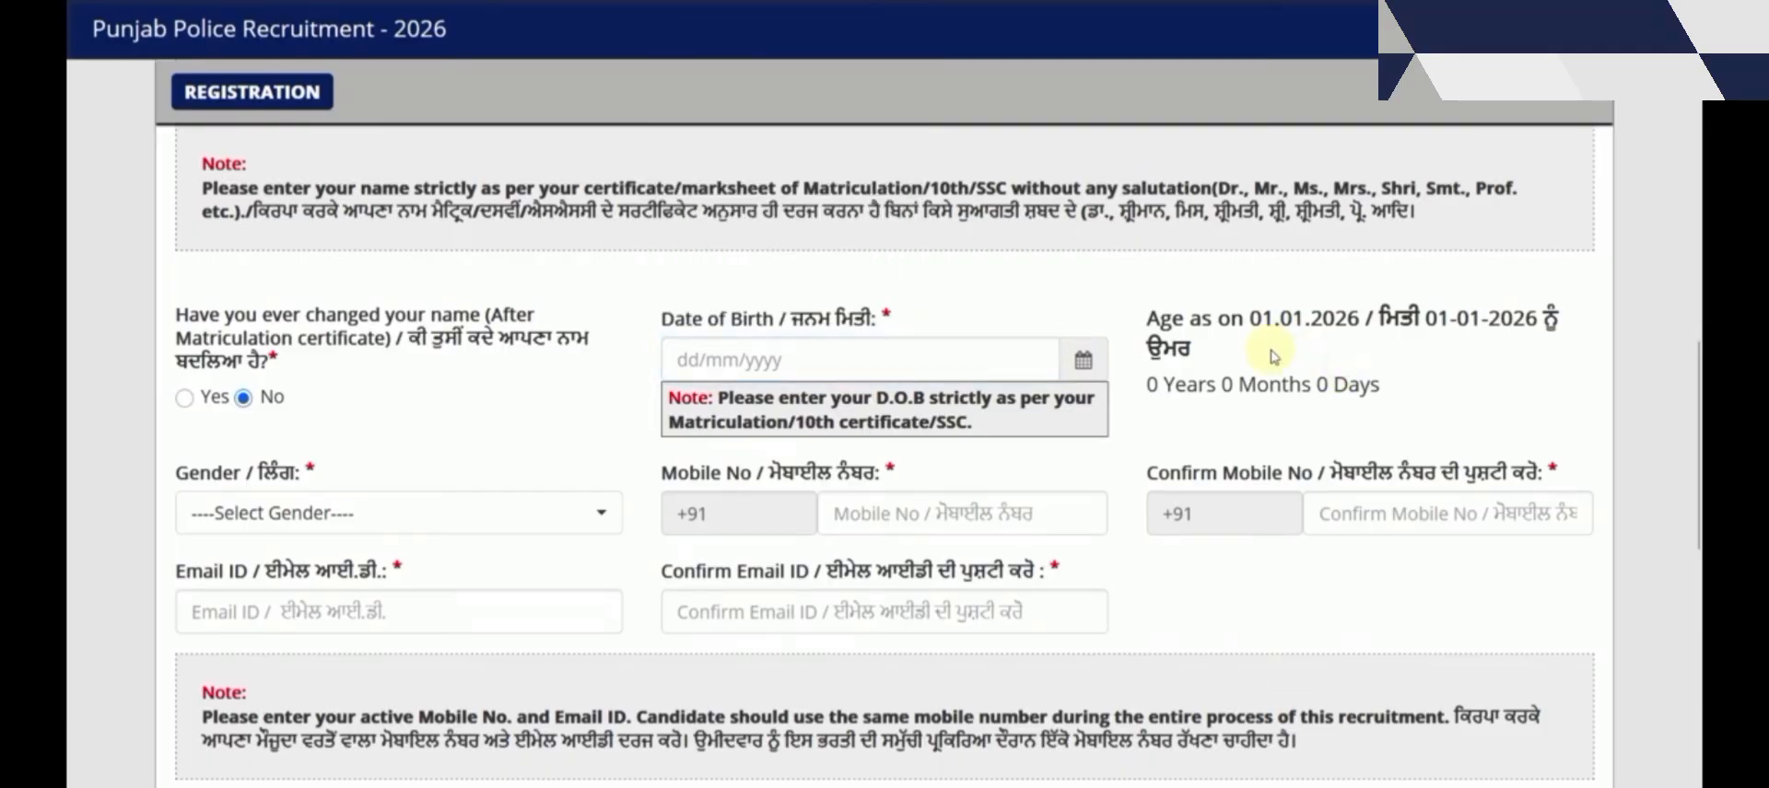
Choose Male in the Gender dropdown
left_click(450, 518)
left_click(411, 652)
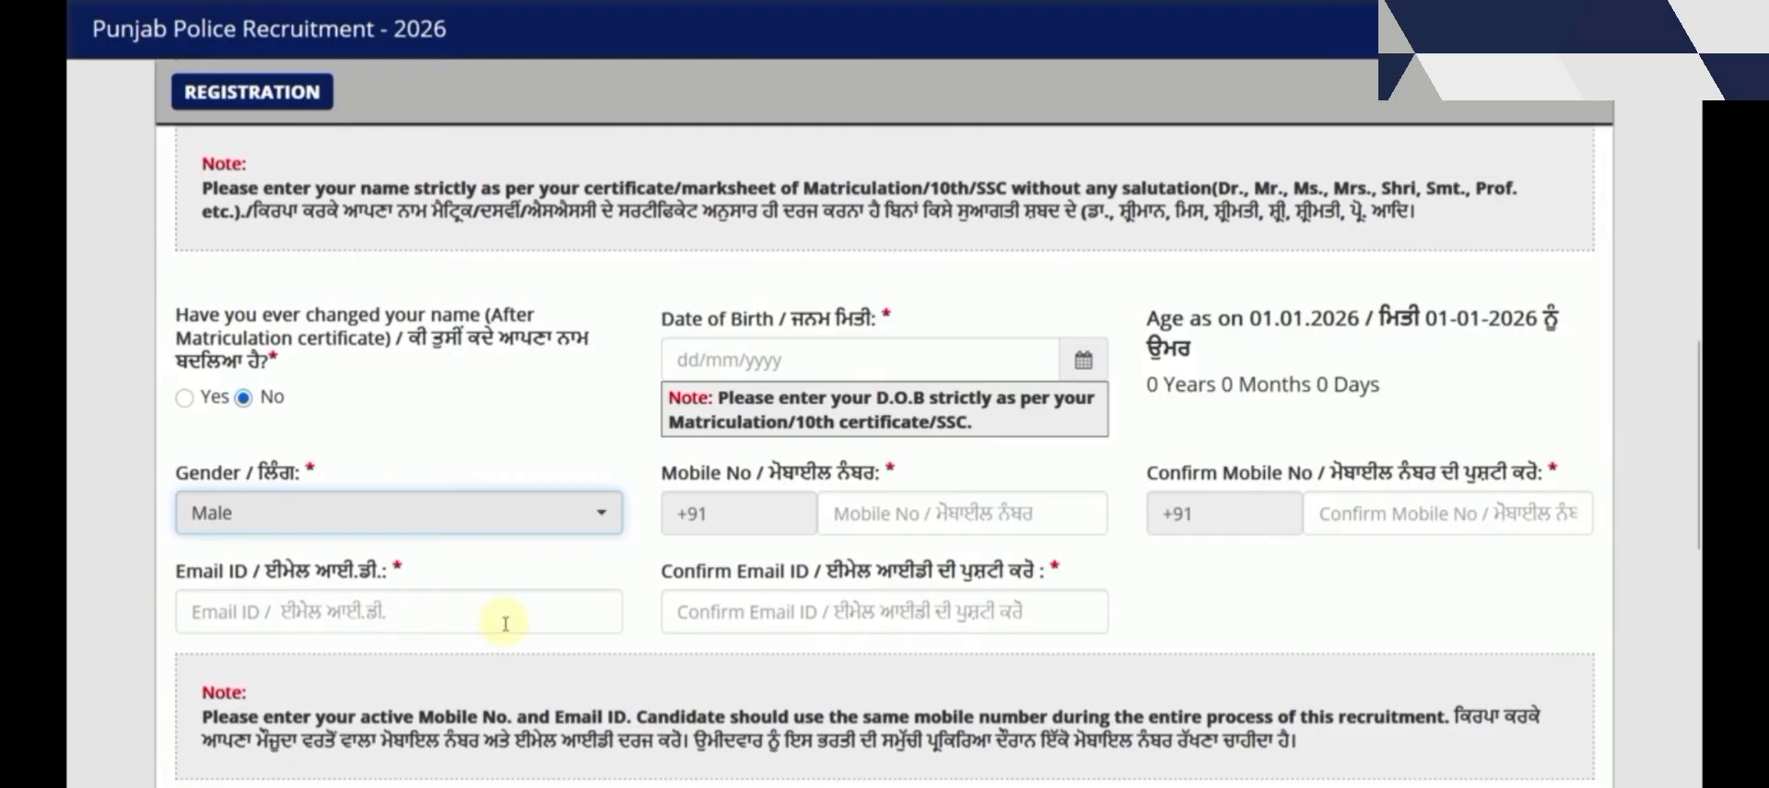
scroll(576, 608, "down", 2)
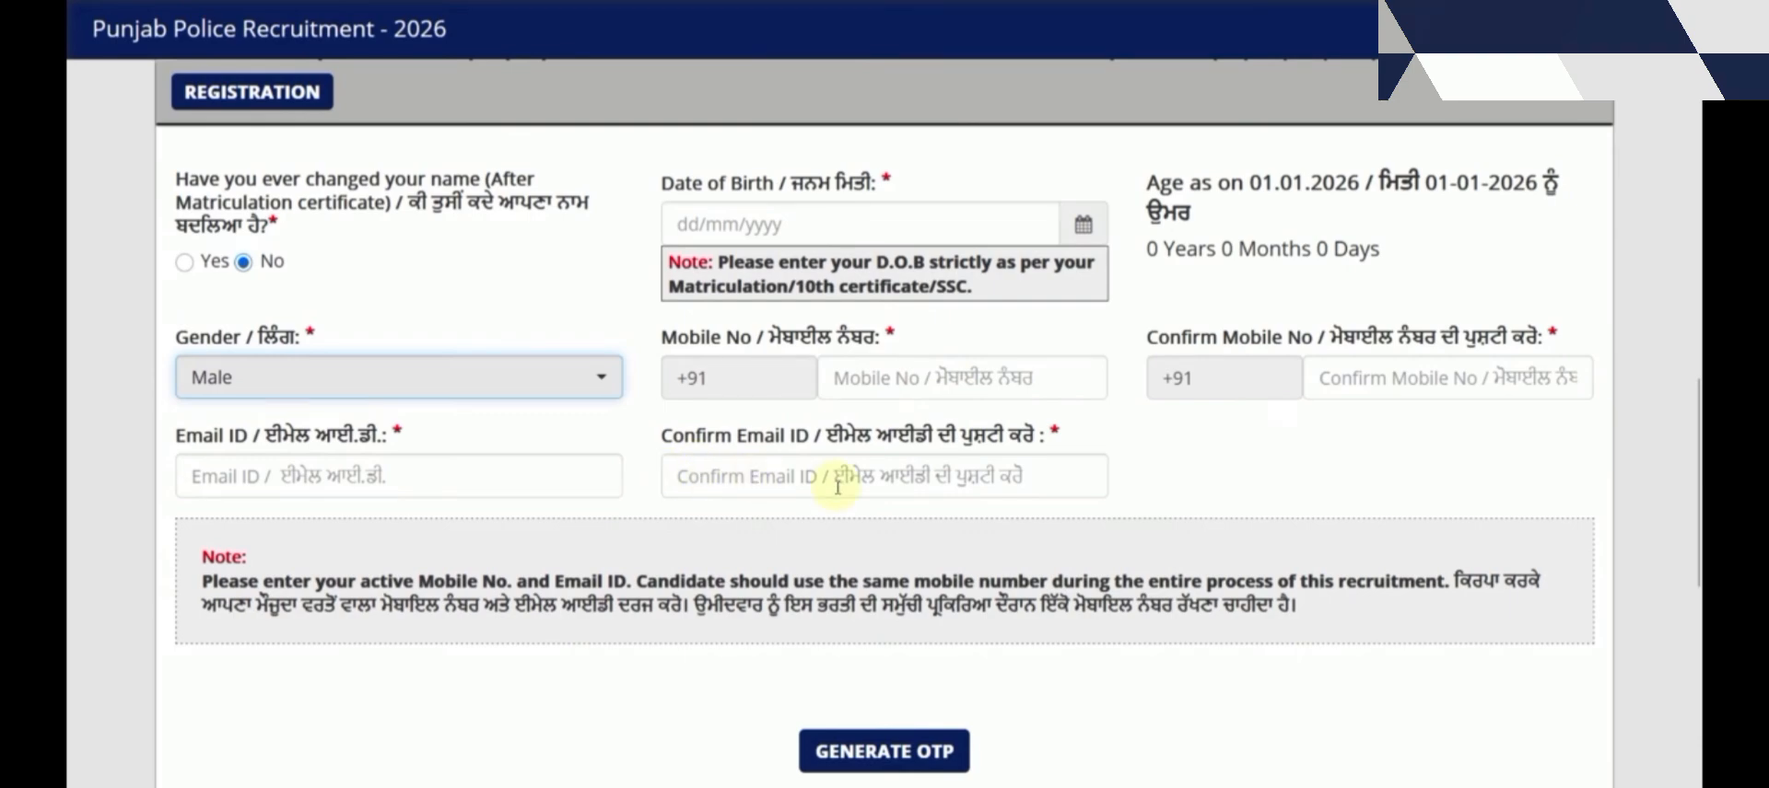
scroll(837, 486, "down", 2)
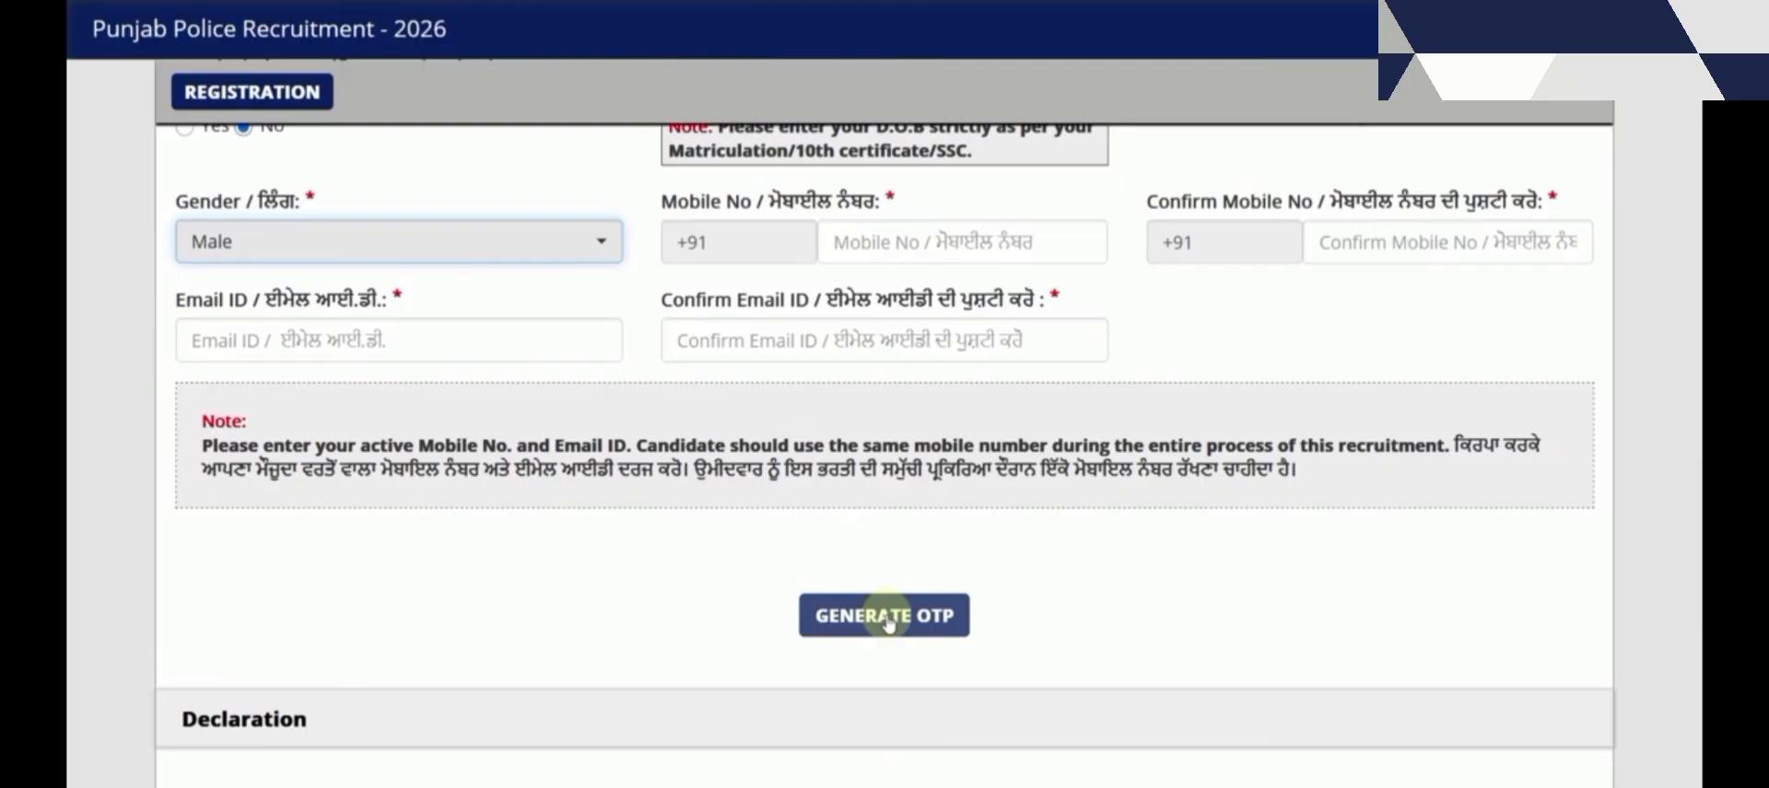
Generate the mobile OTP, enter the received code and validate it
left_click(886, 622)
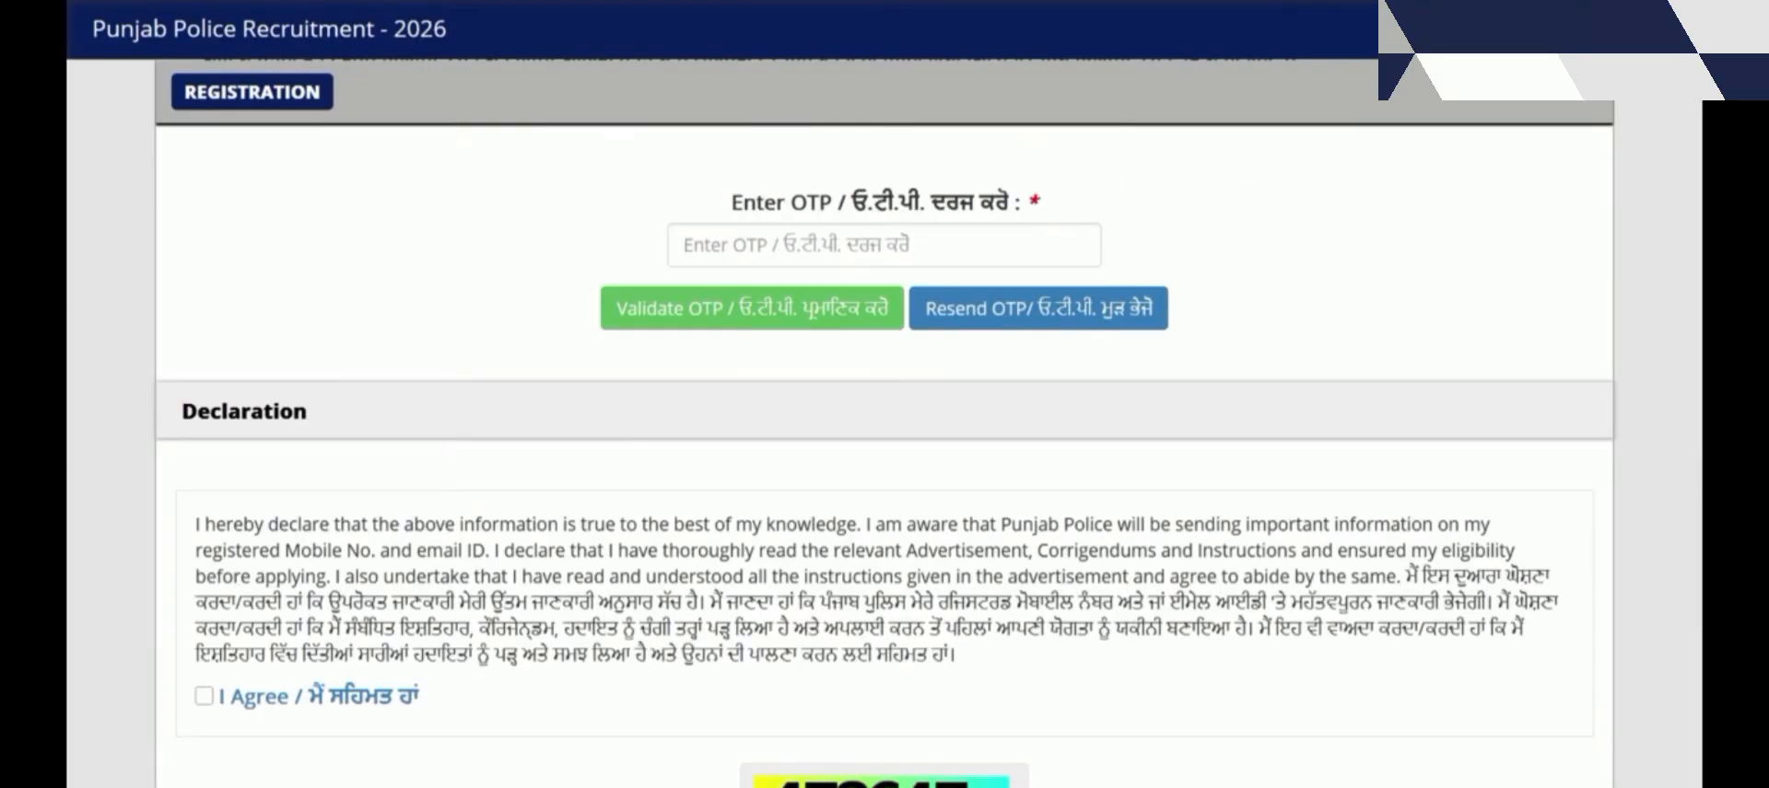
left_click(841, 232)
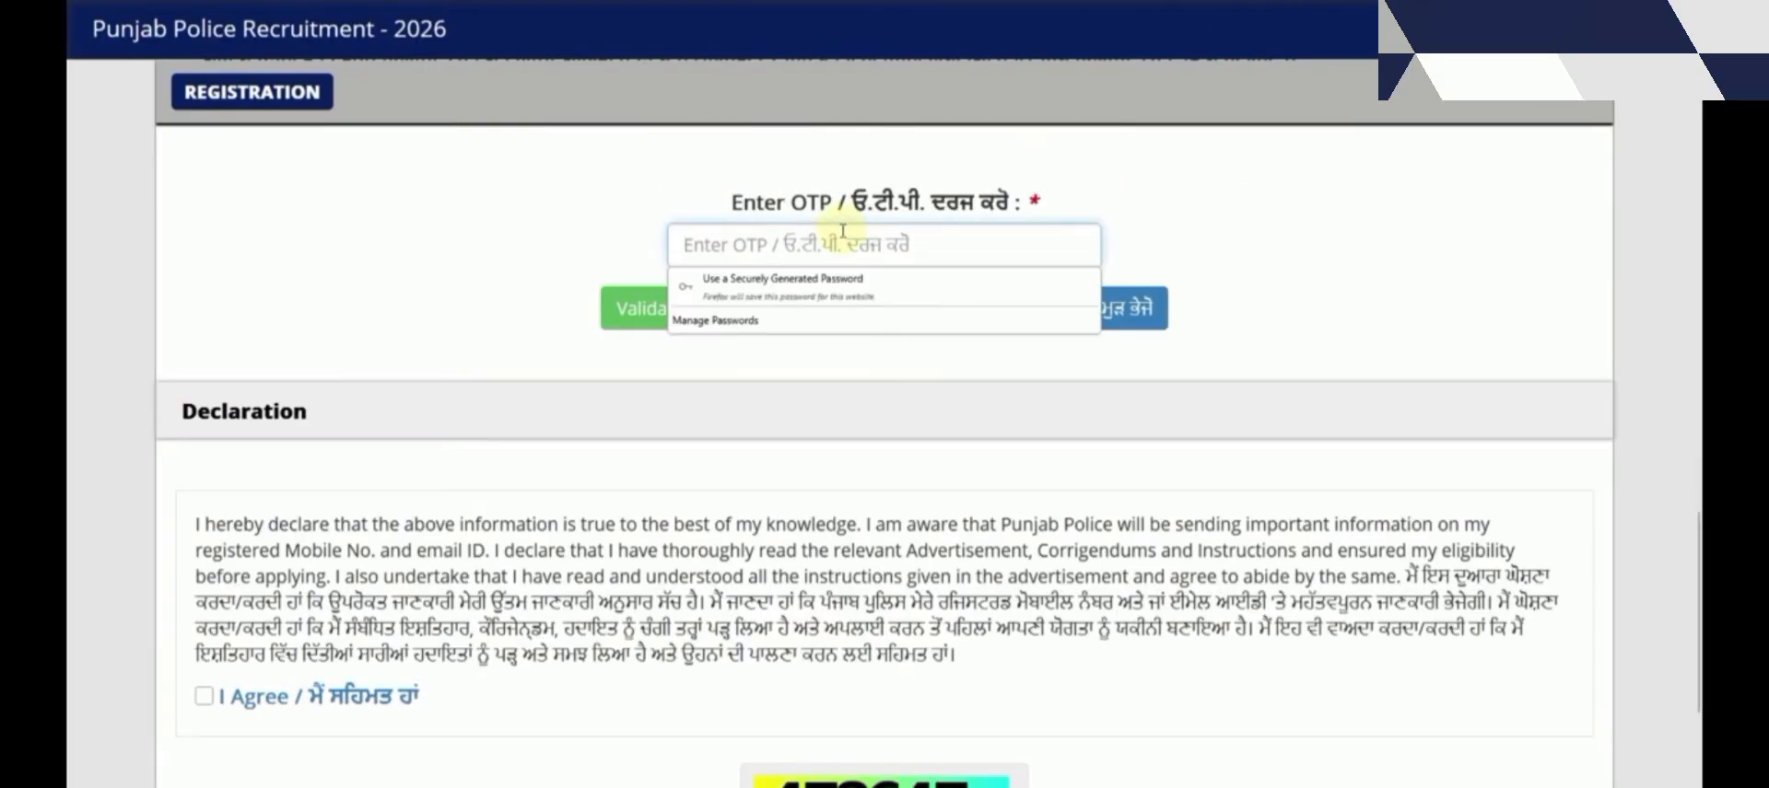
type("12")
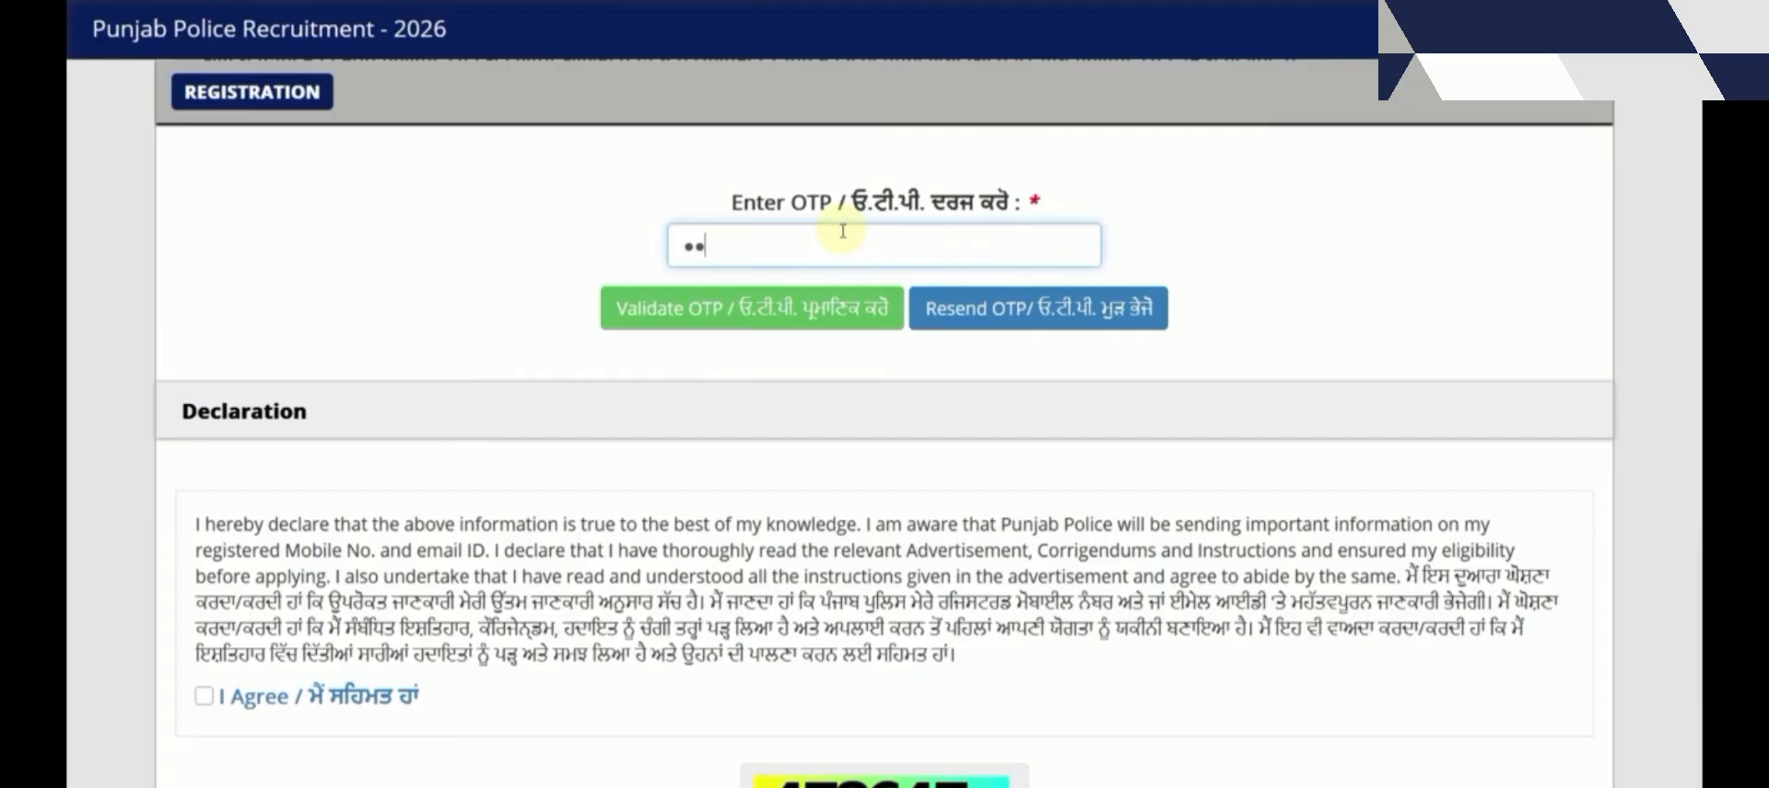
type("3456")
left_click(667, 311)
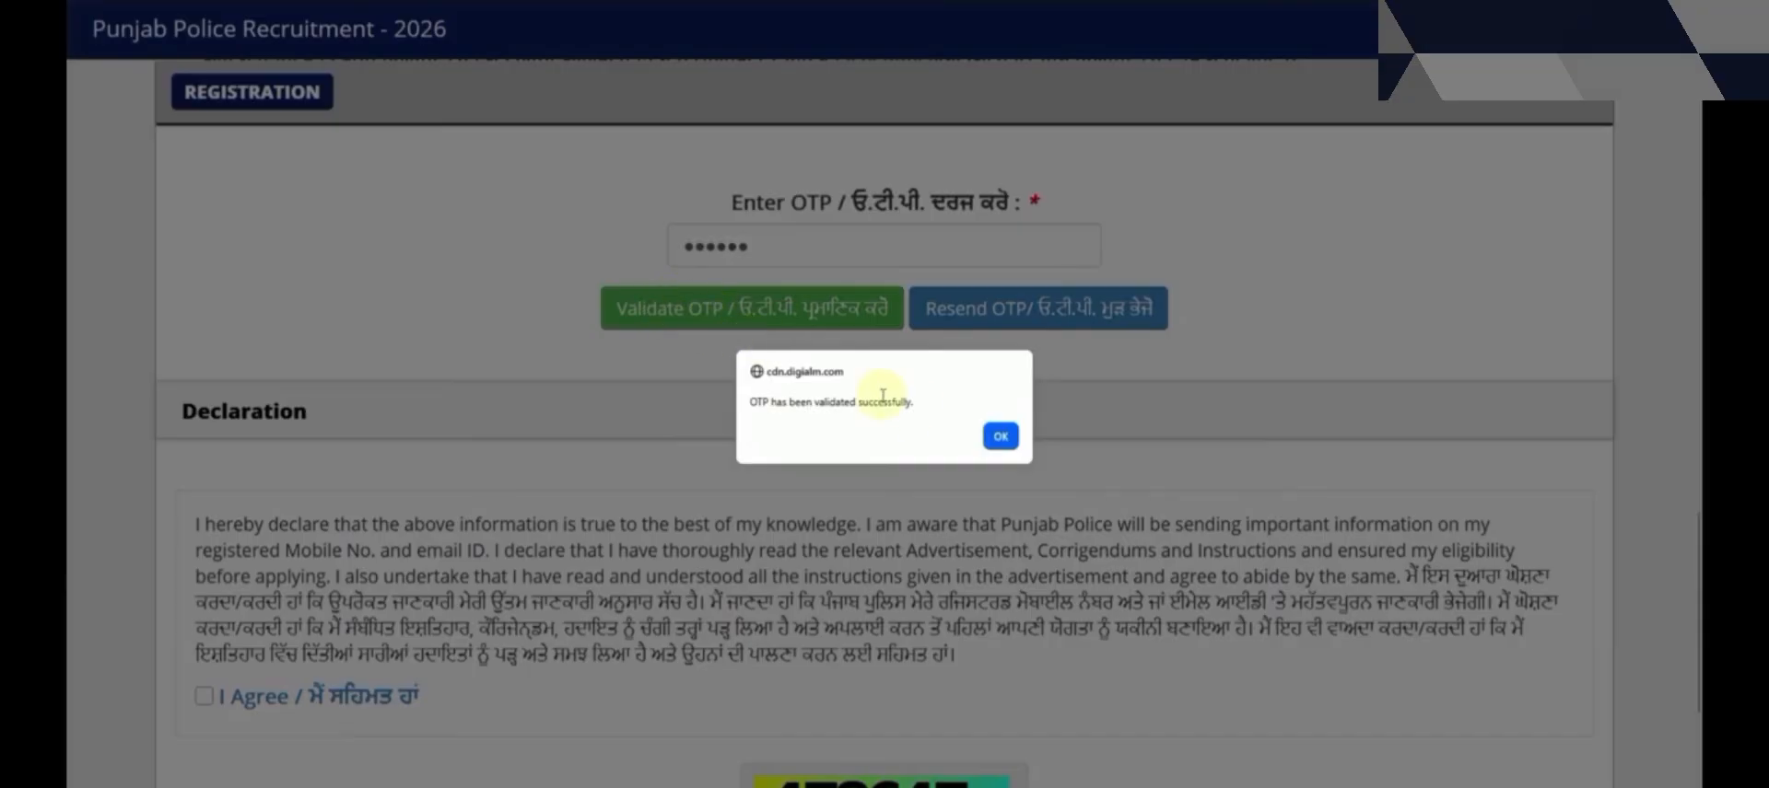
left_click(1000, 436)
Tick I Agree on the declaration and enter the captcha digits shown
scroll(1007, 422, "down", 2)
scroll(683, 509, "down", 2)
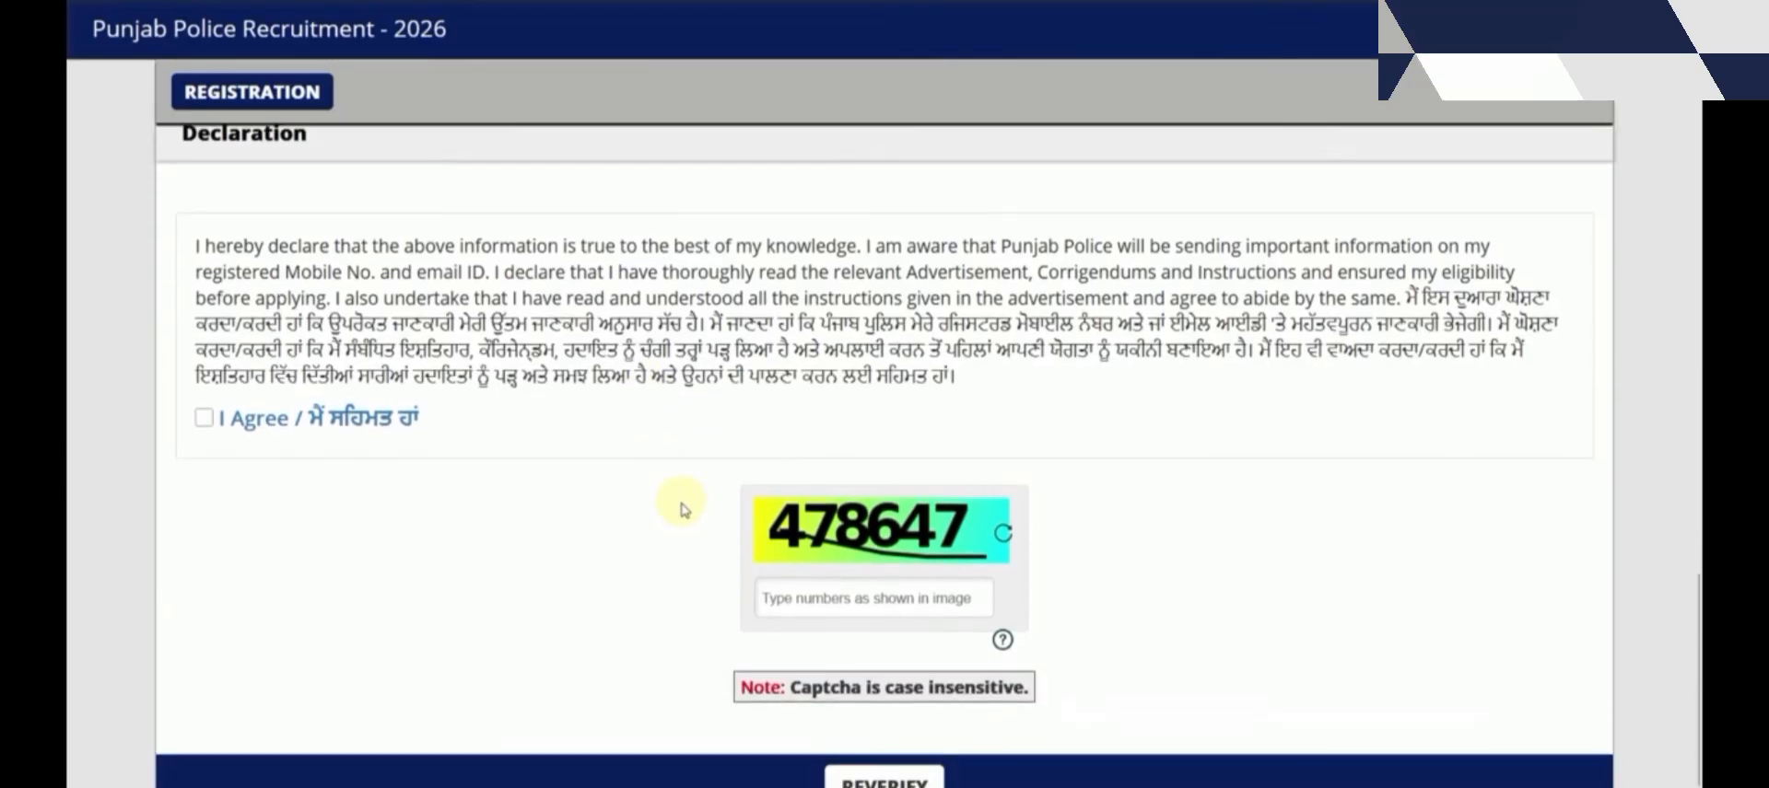
left_click(204, 417)
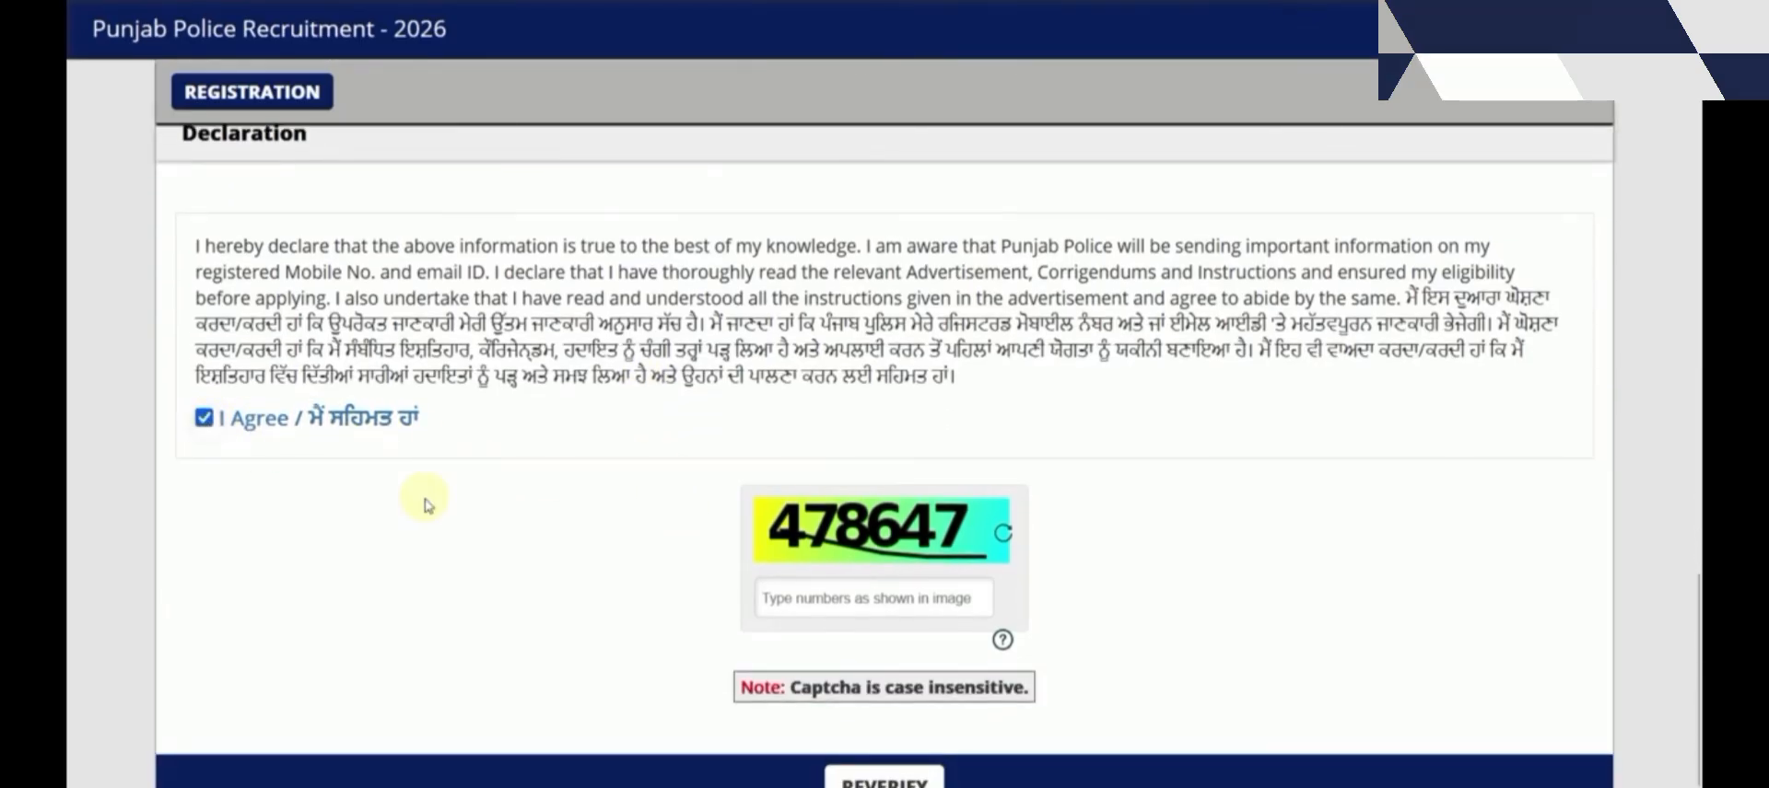
left_click(840, 605)
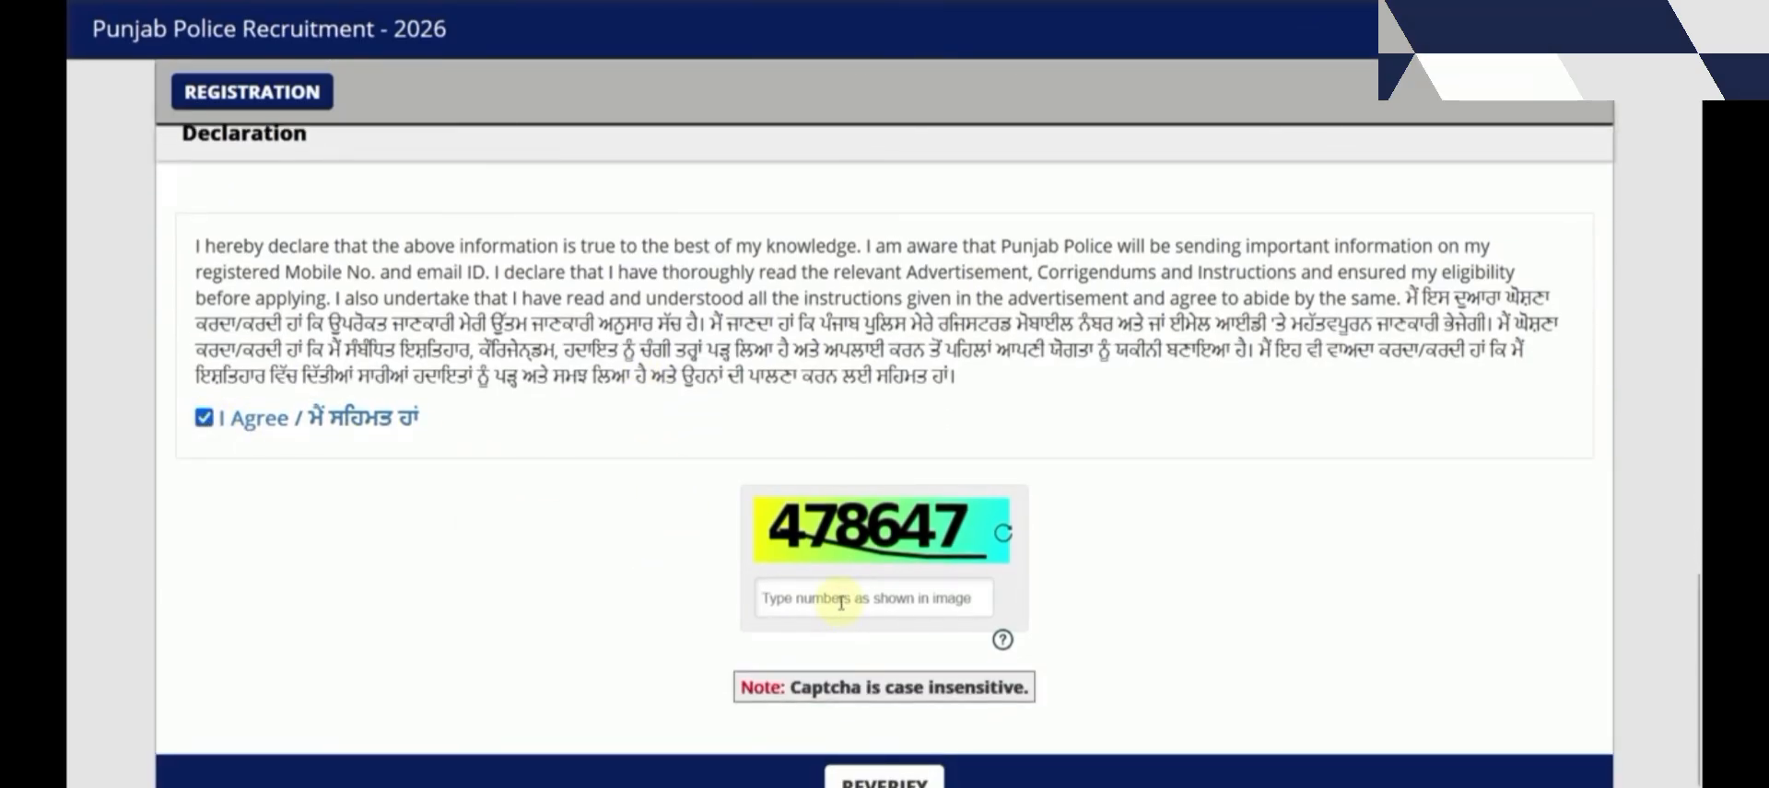
type("478647")
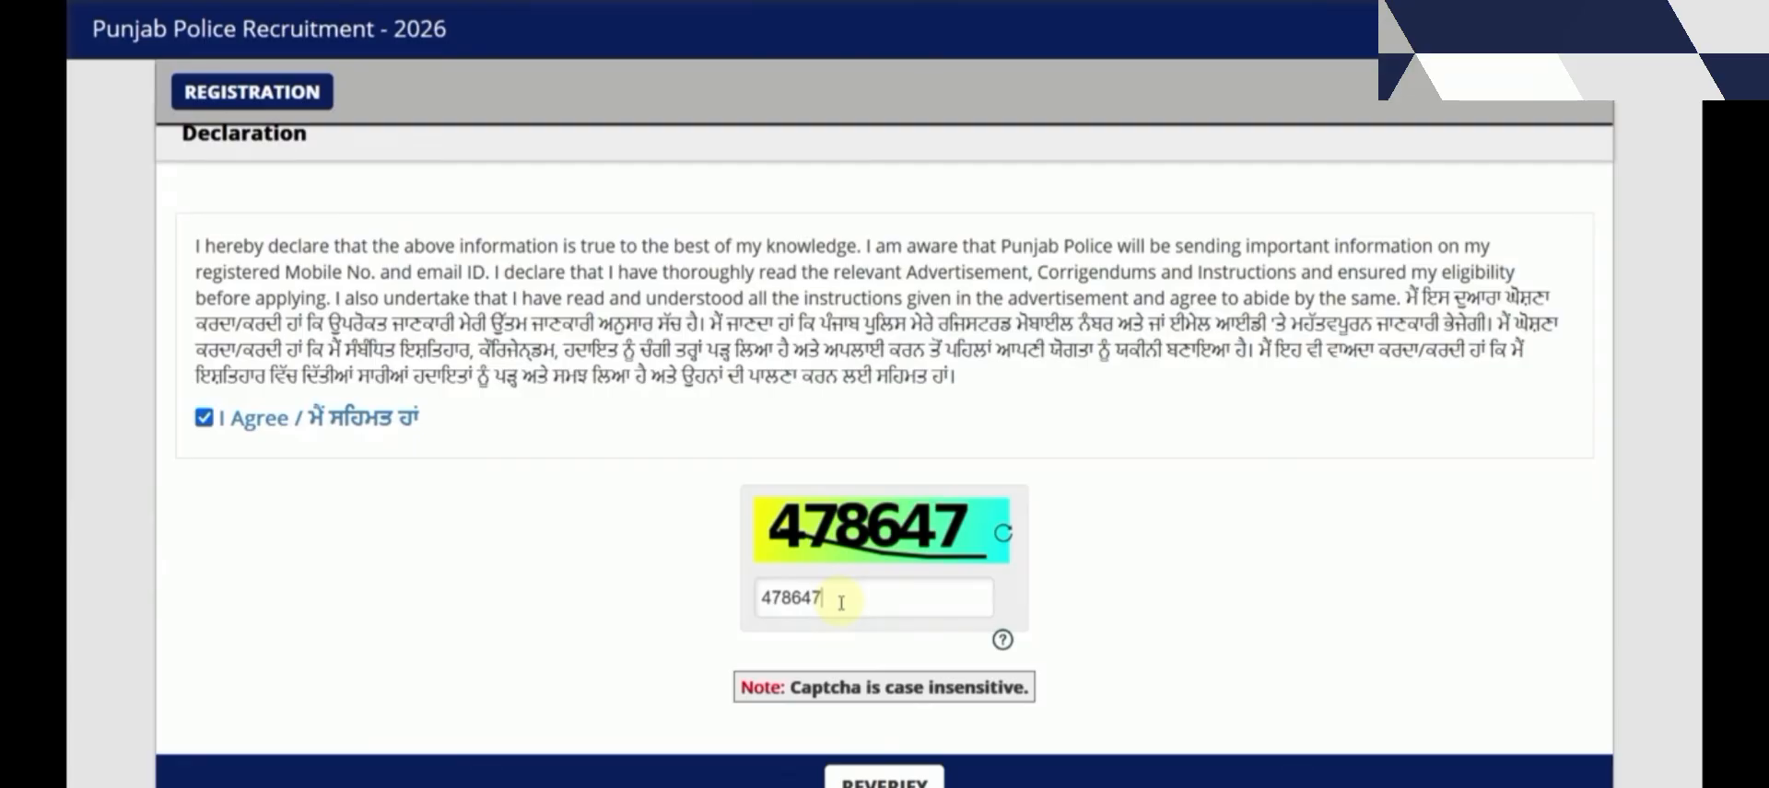
scroll(841, 604, "down", 1)
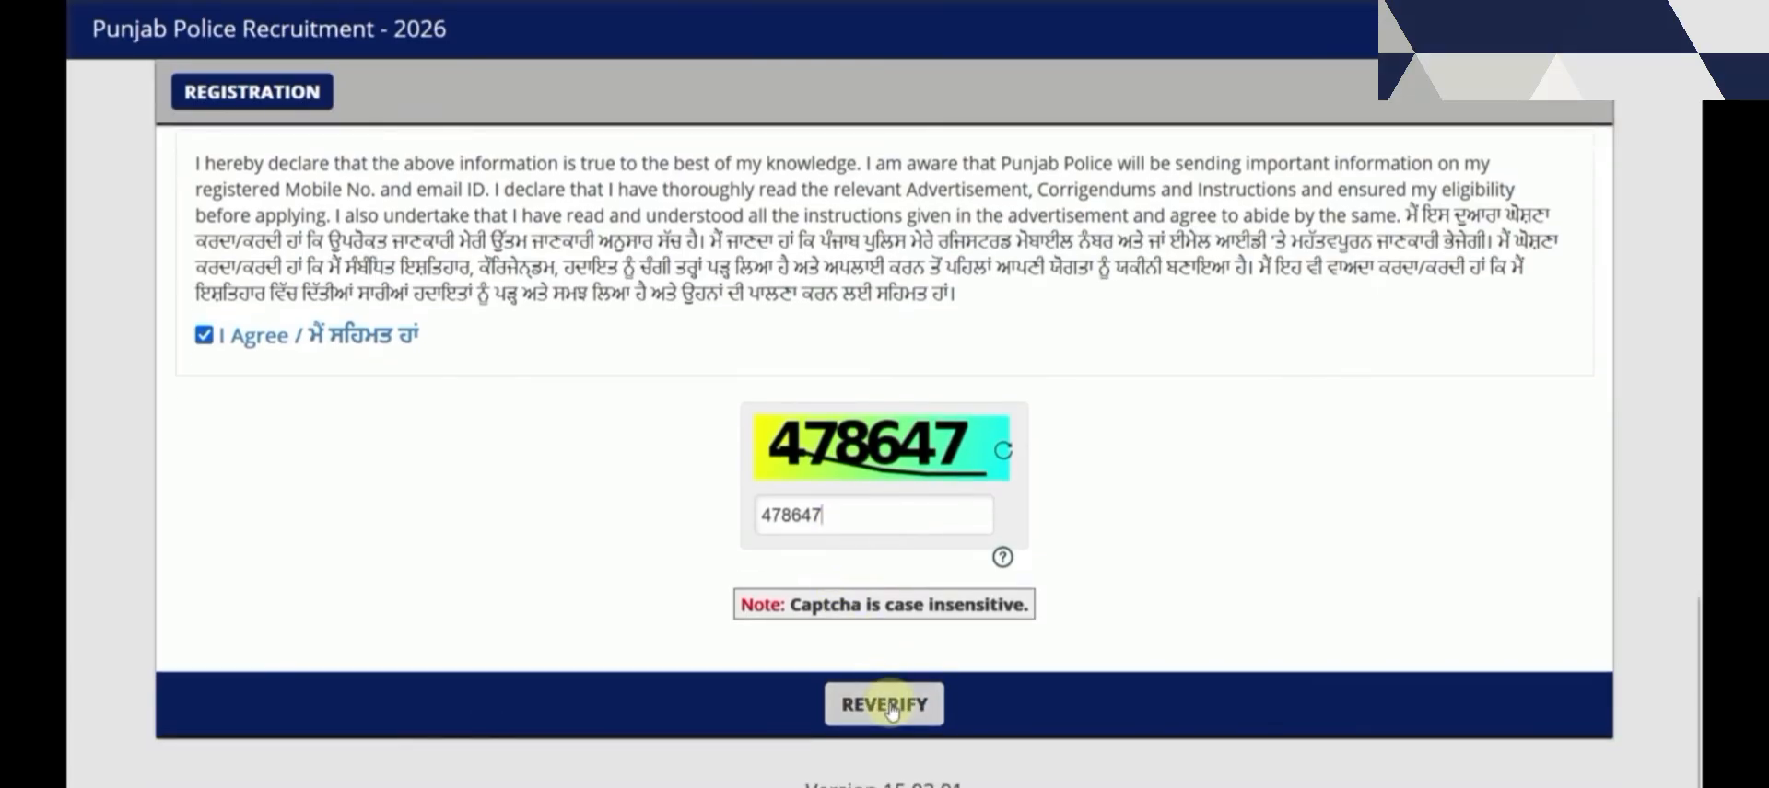
Verify first name, last name, gender, date of birth, mobile and email, then submit registration
left_click(887, 706)
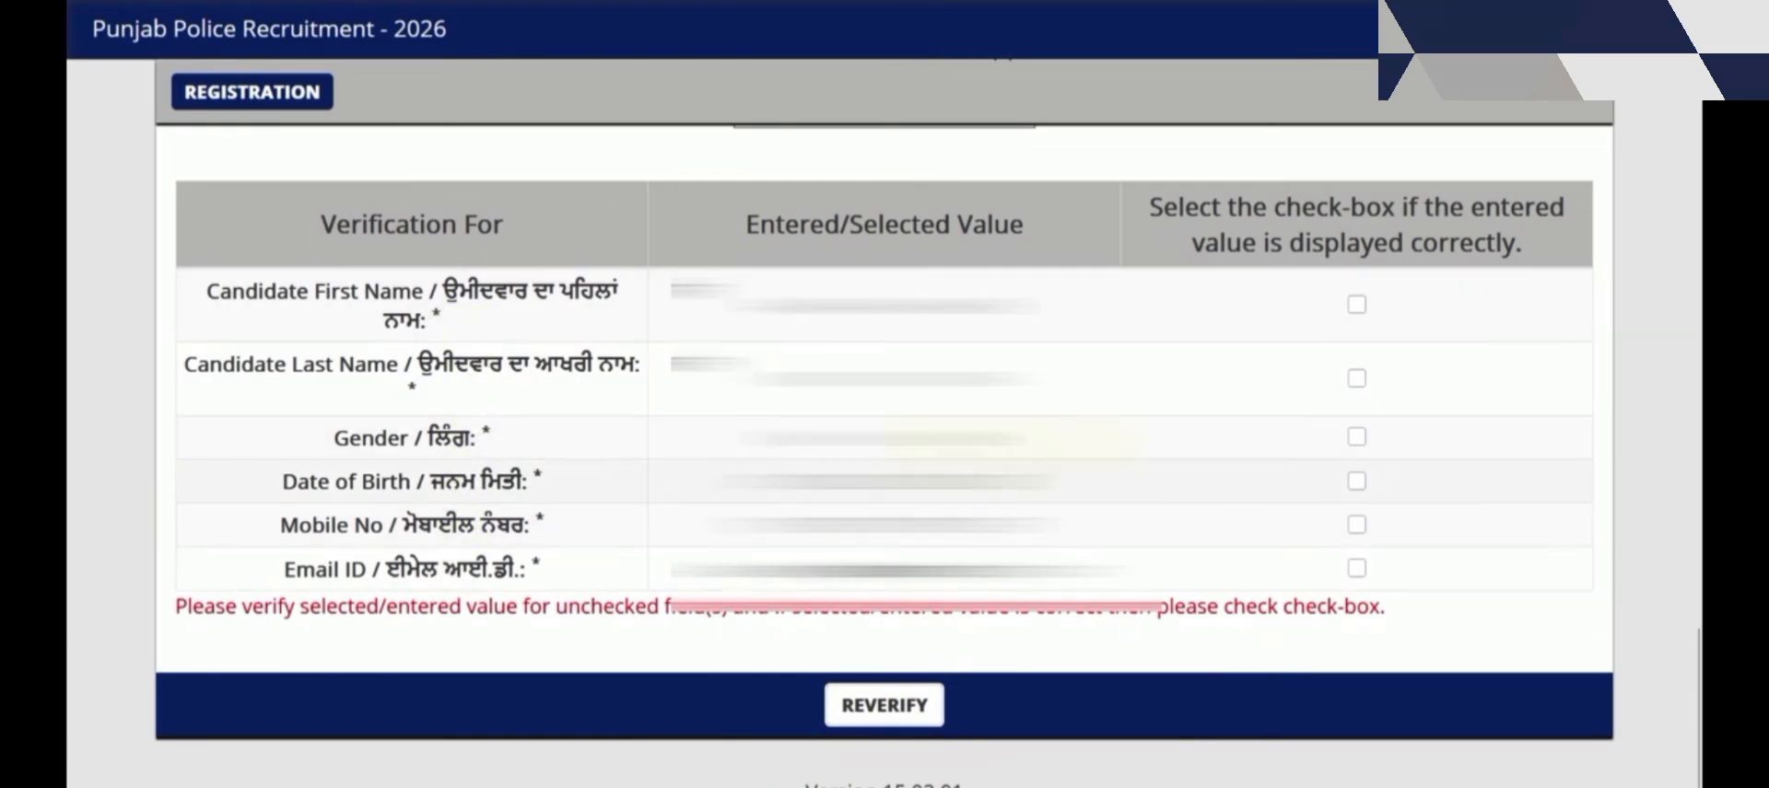
left_click(1356, 304)
left_click(1356, 379)
left_click(1356, 437)
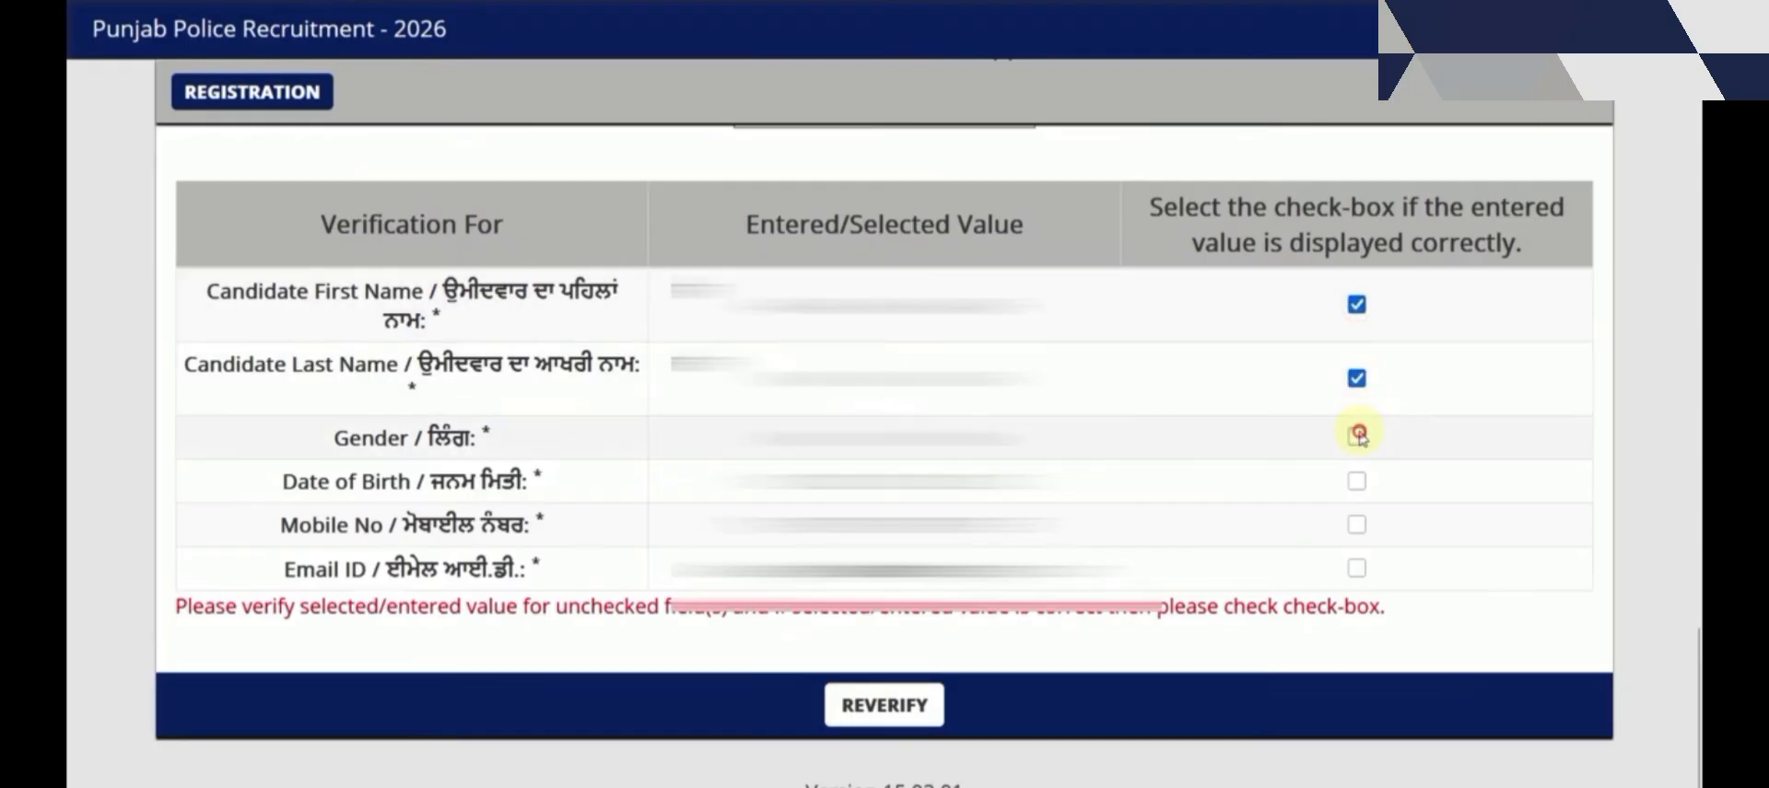
left_click(1356, 481)
left_click(1356, 524)
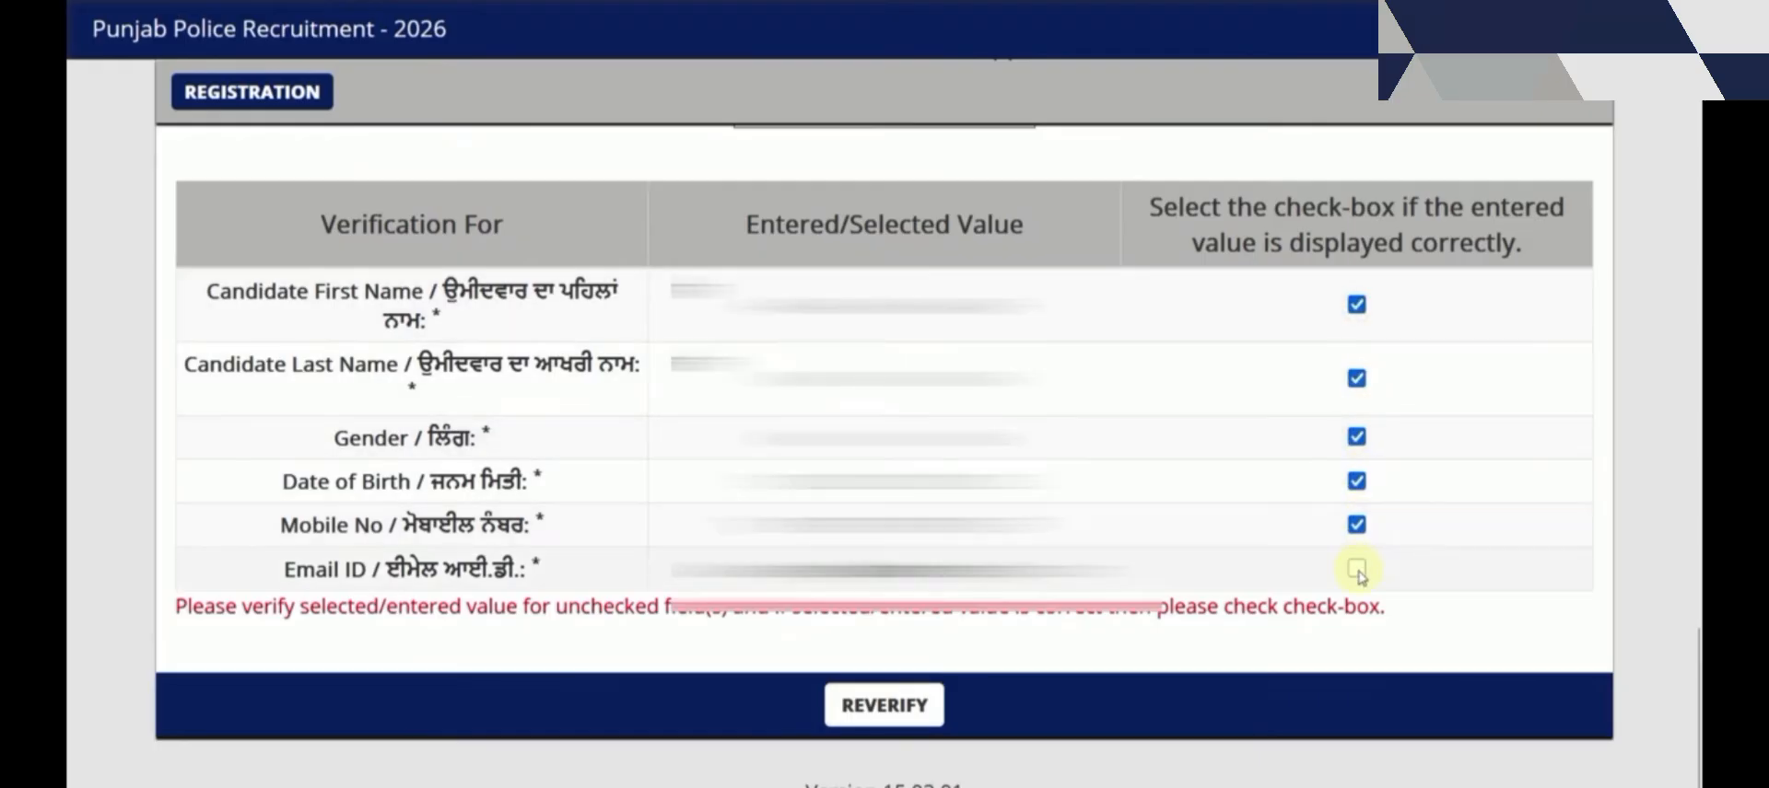
left_click(1356, 569)
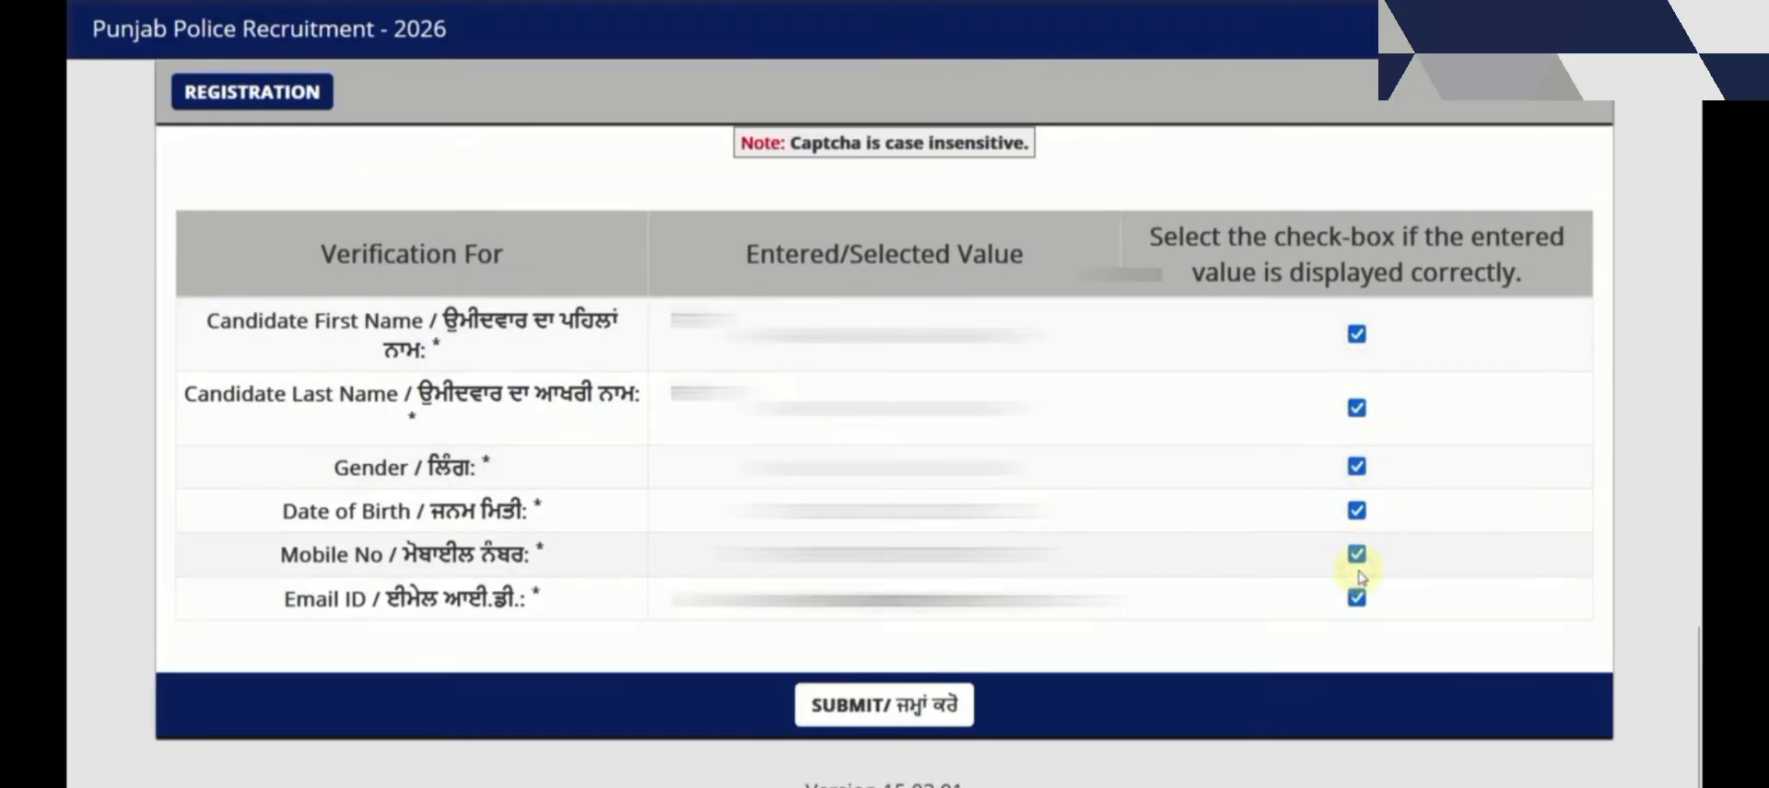
left_click(852, 717)
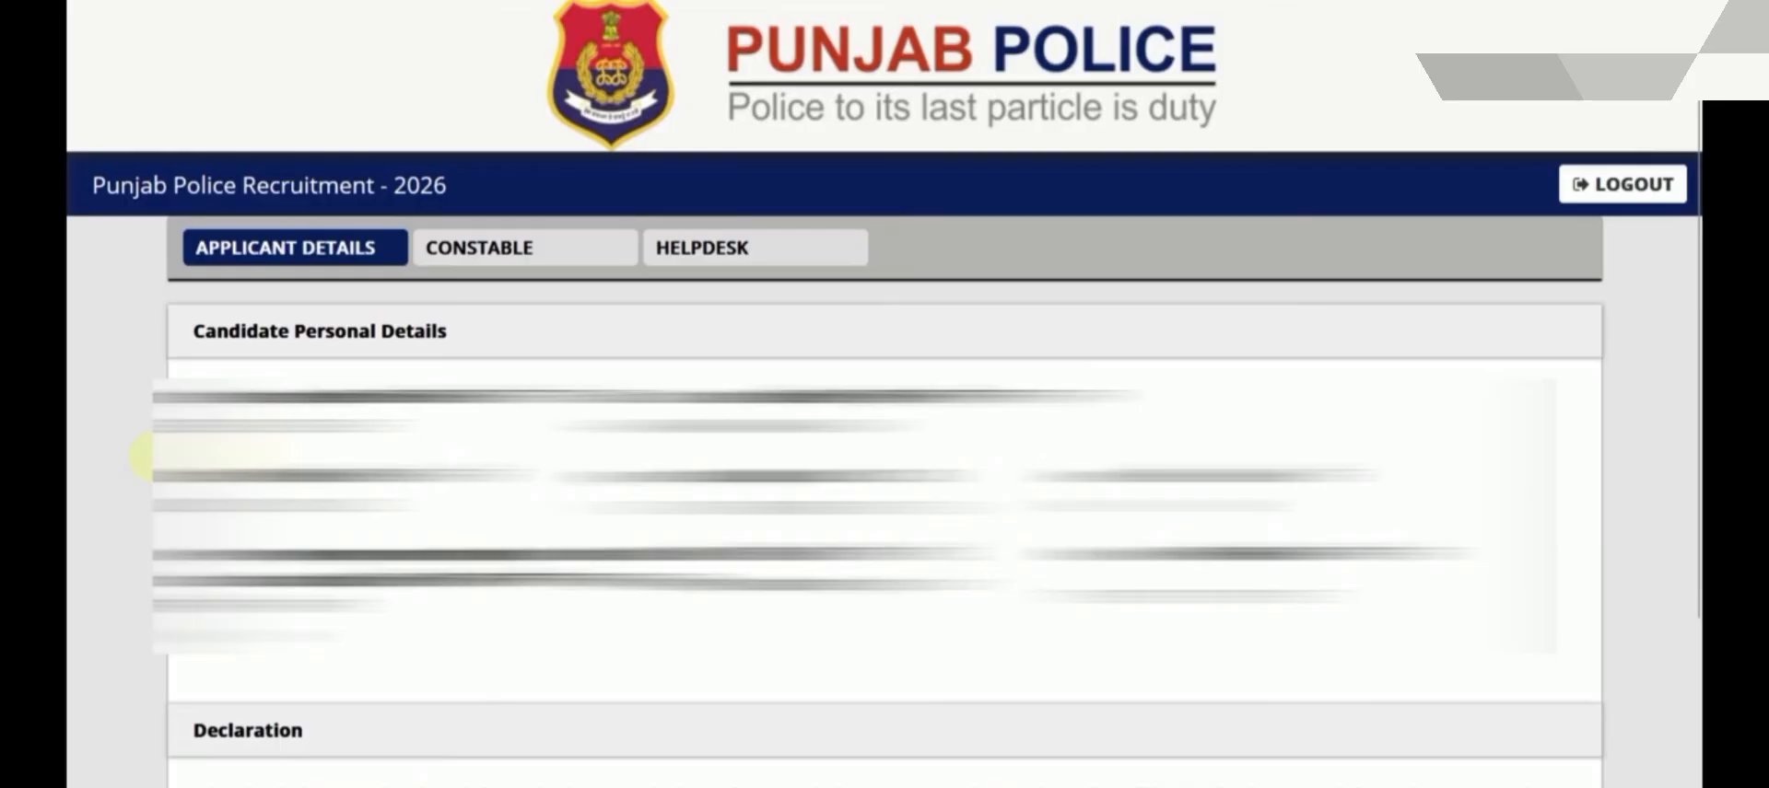
Create a new application from the CONSTABLE recruitment section
left_click(495, 264)
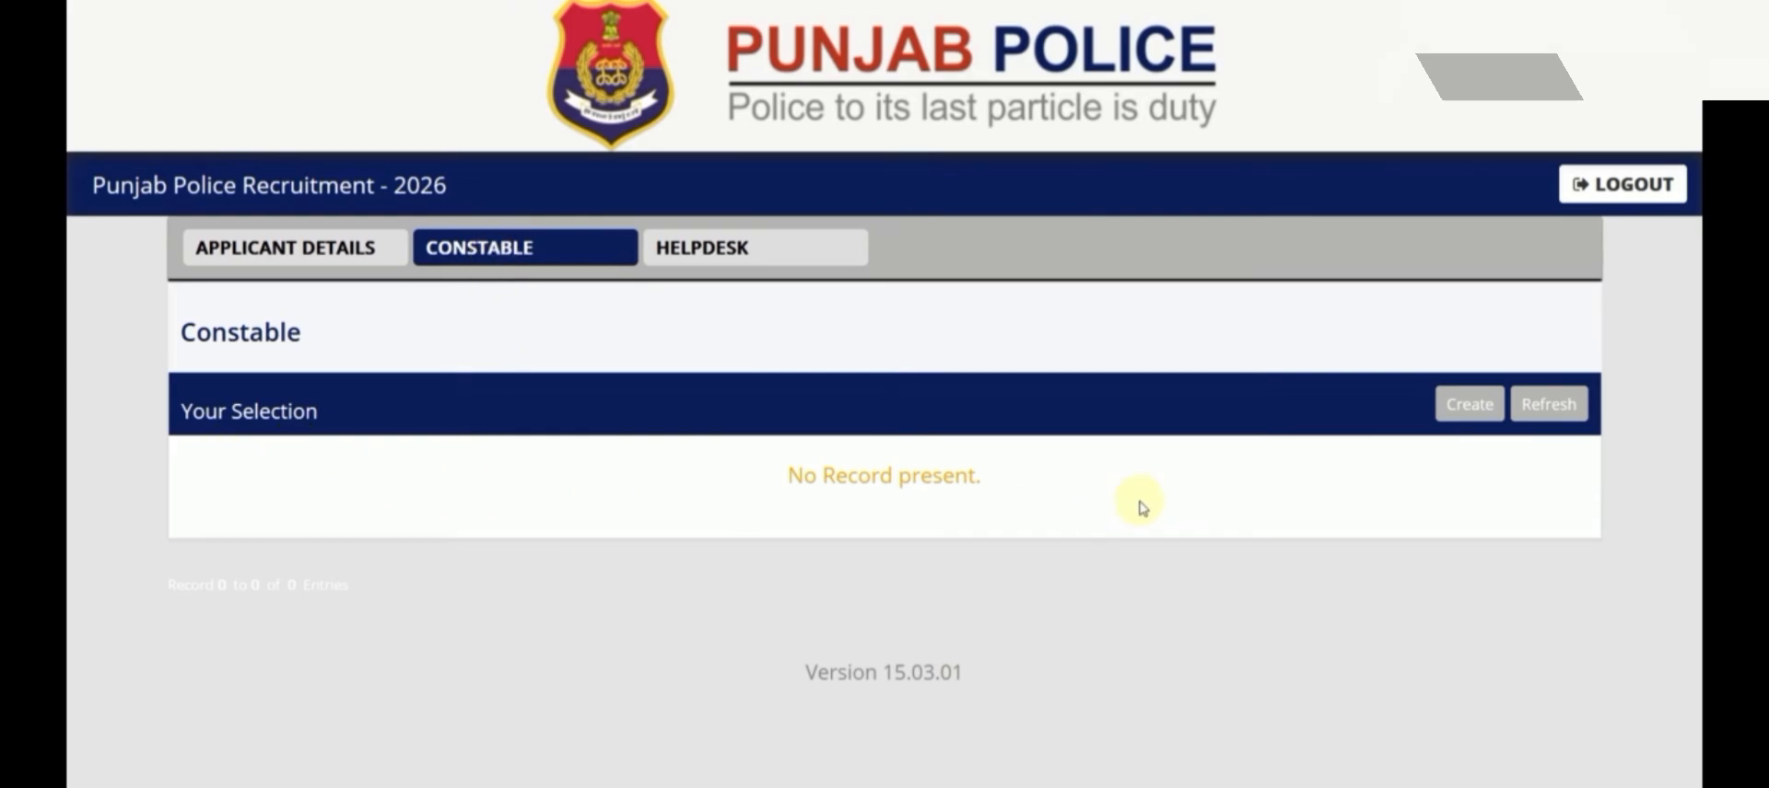
left_click(1467, 410)
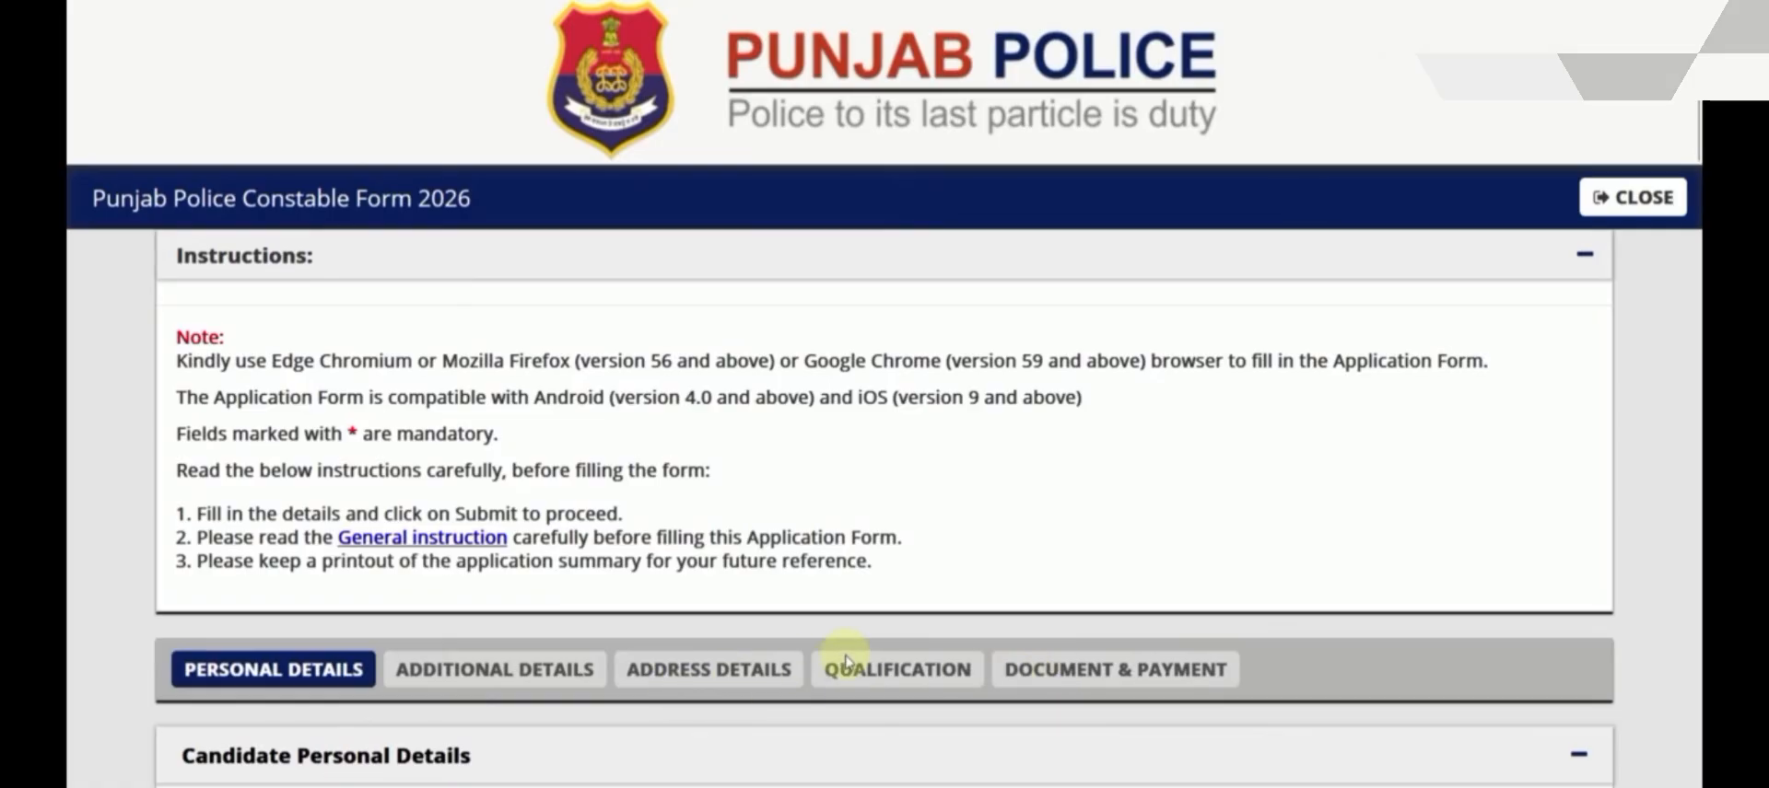
Set marital status to Unmarried and nationality to Indian
scroll(845, 661, "down", 6)
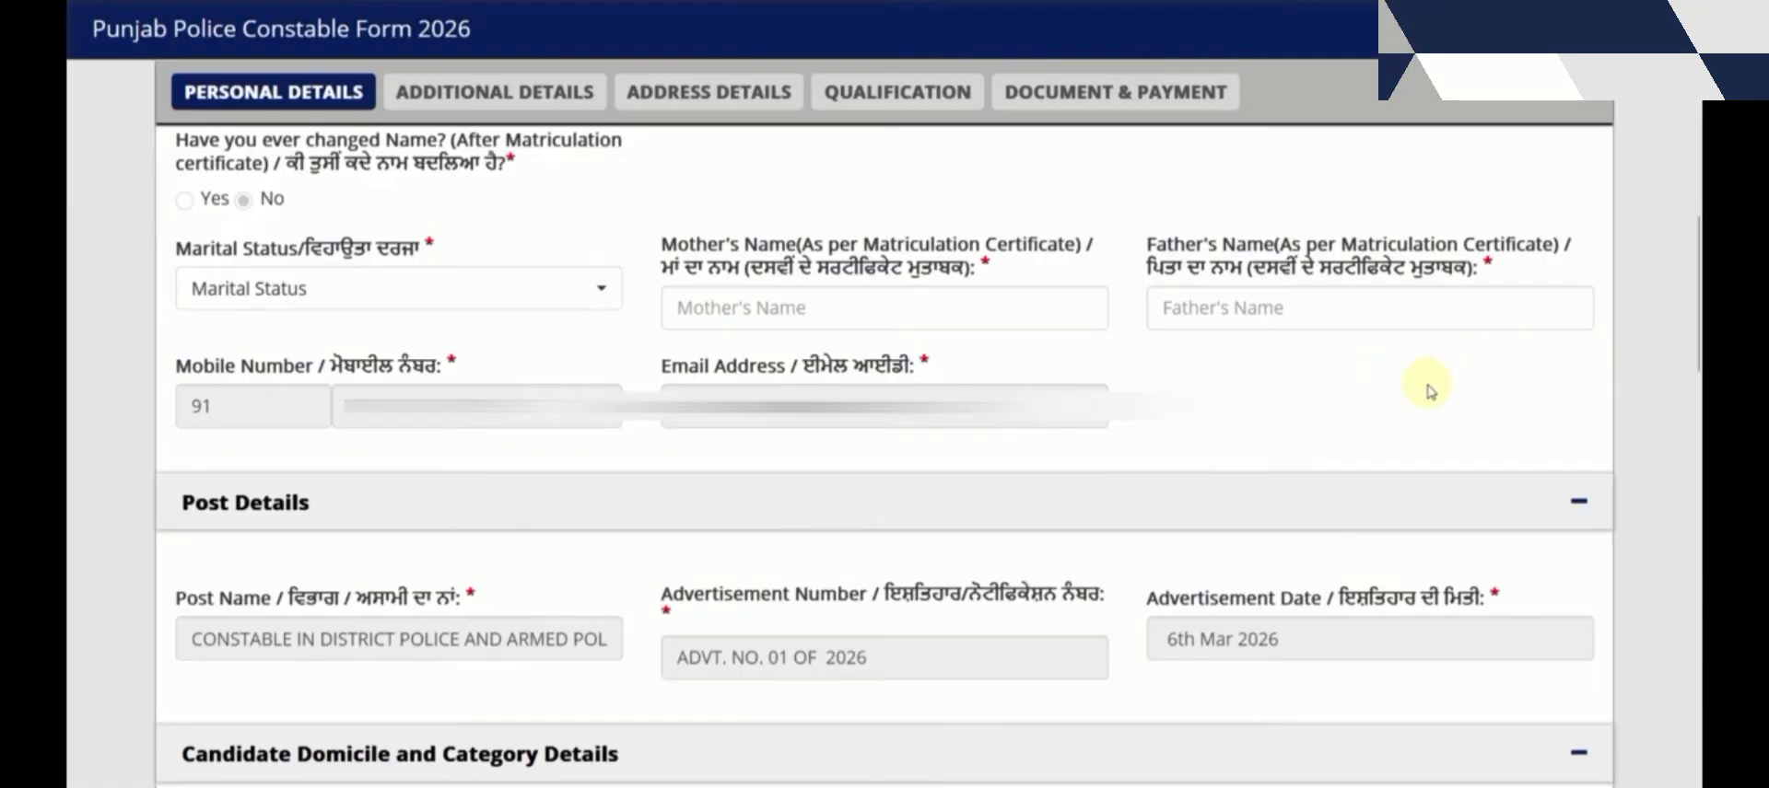
left_click(249, 288)
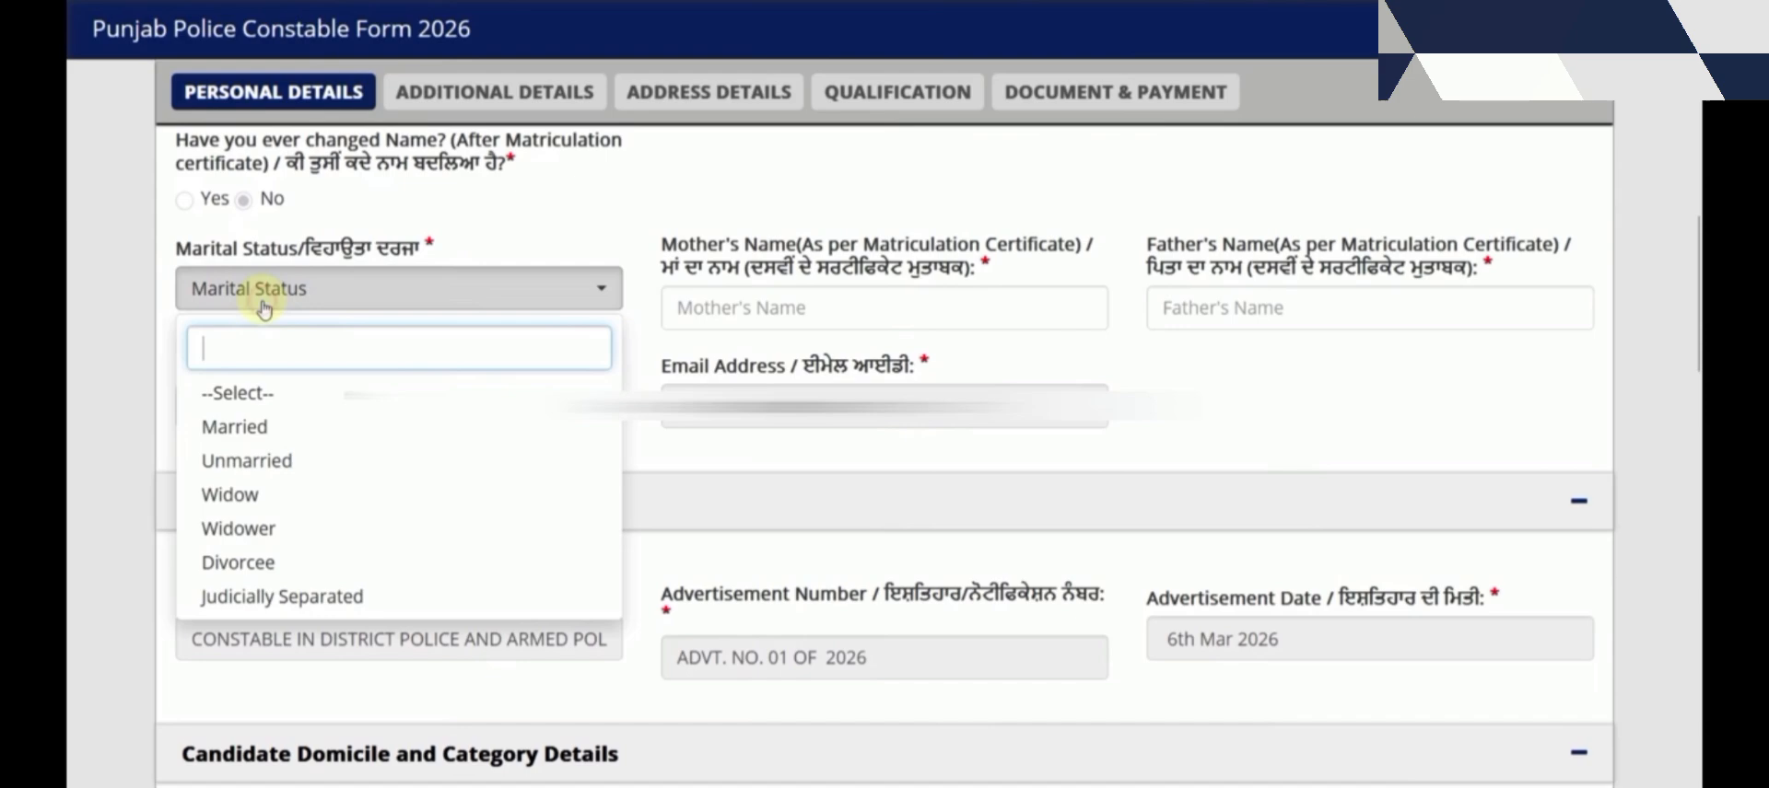
left_click(250, 462)
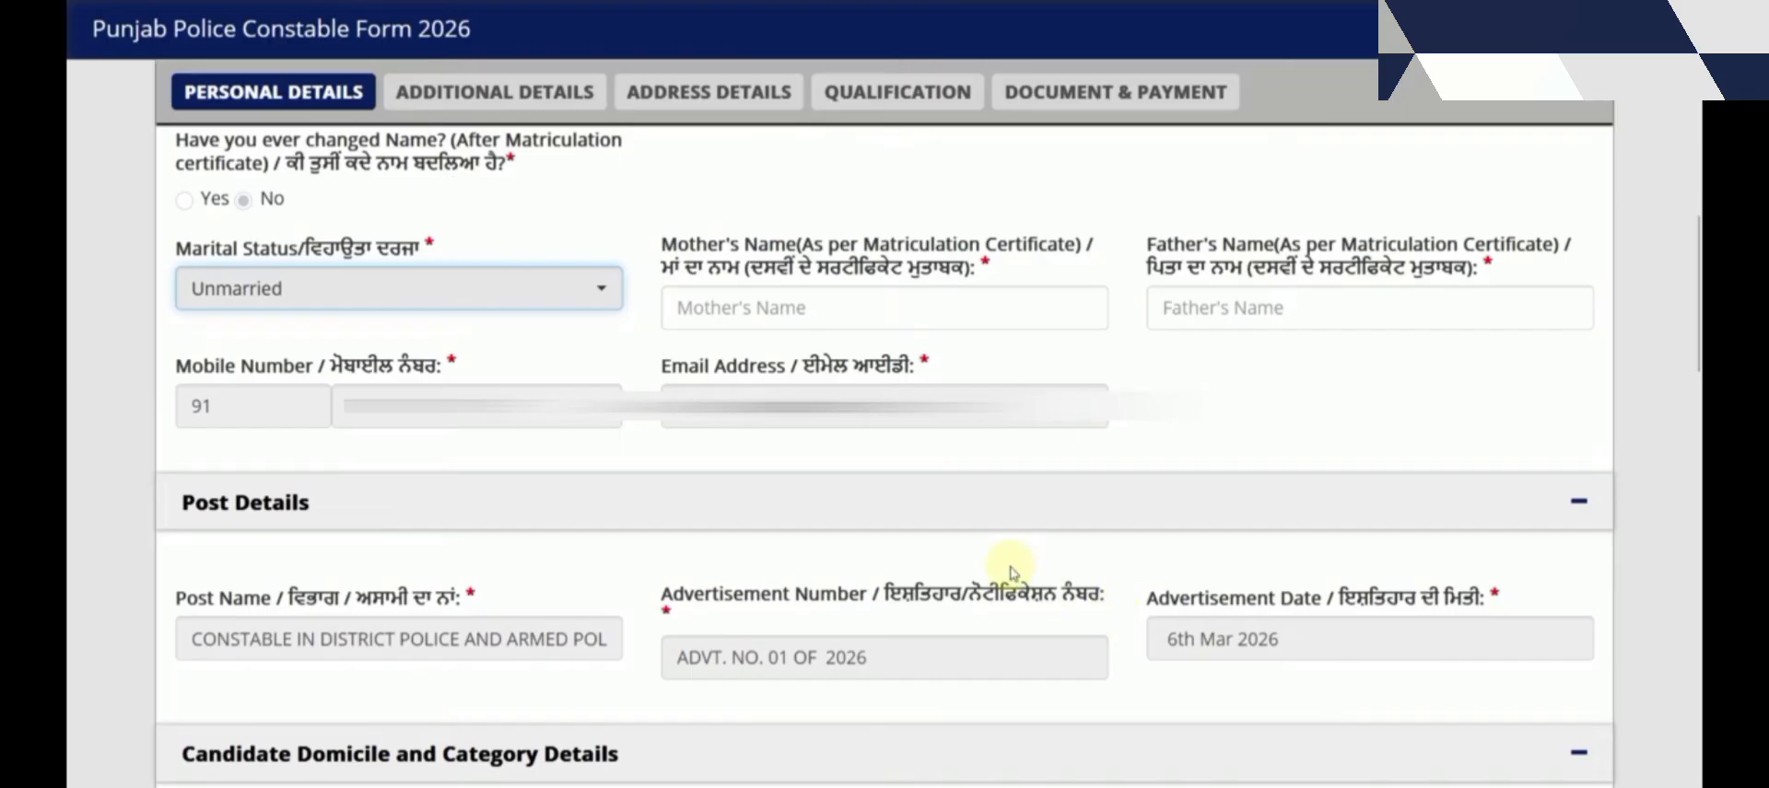
scroll(885, 443, "down", 5)
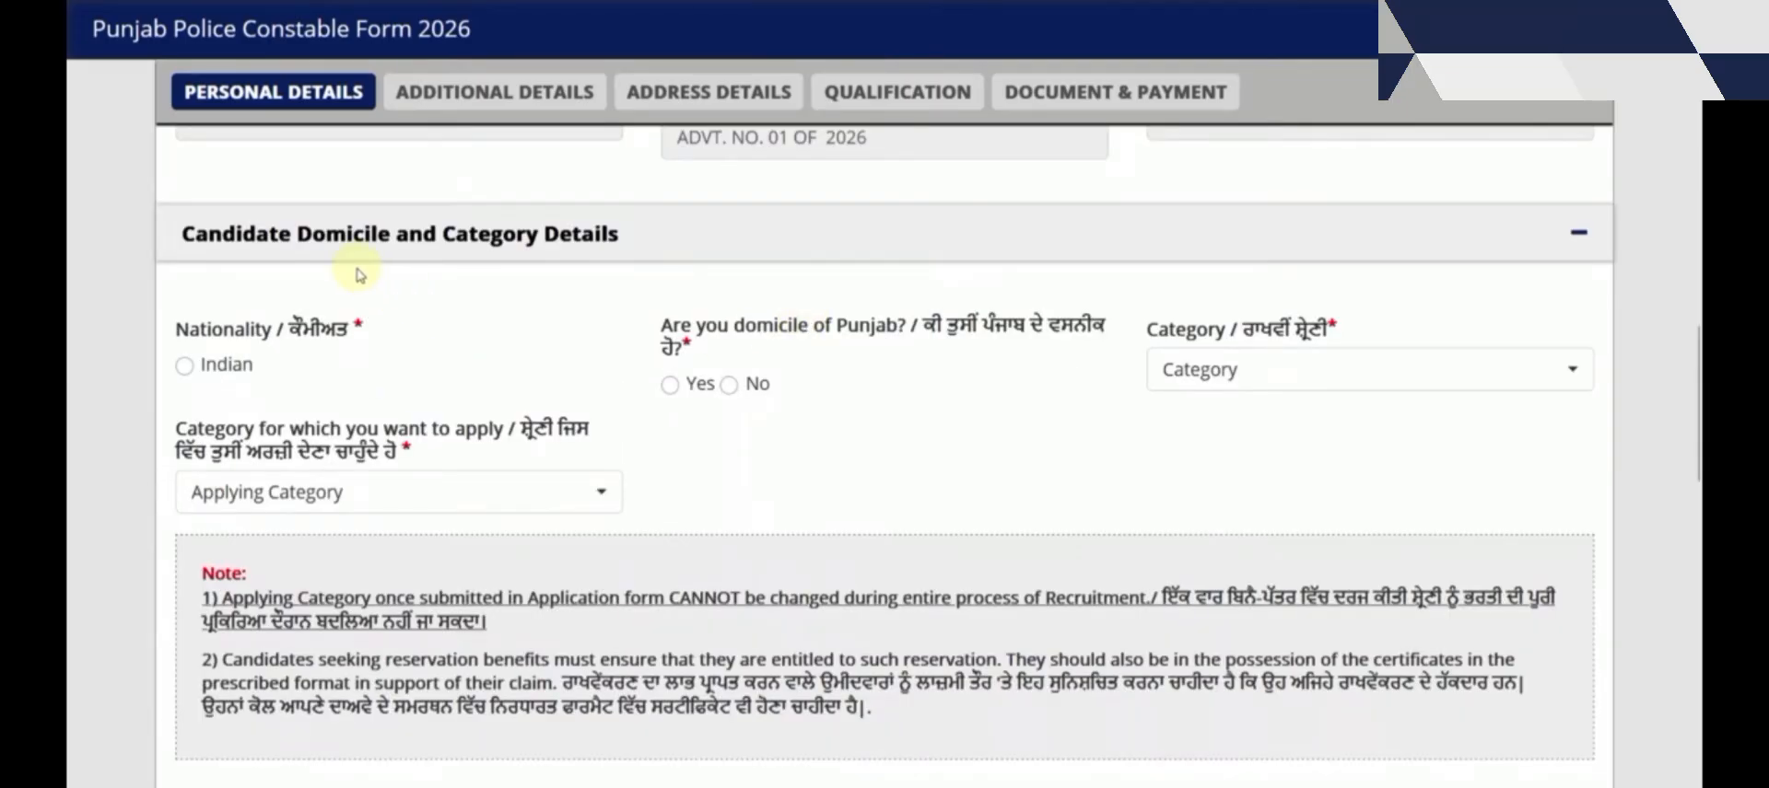
left_click(184, 368)
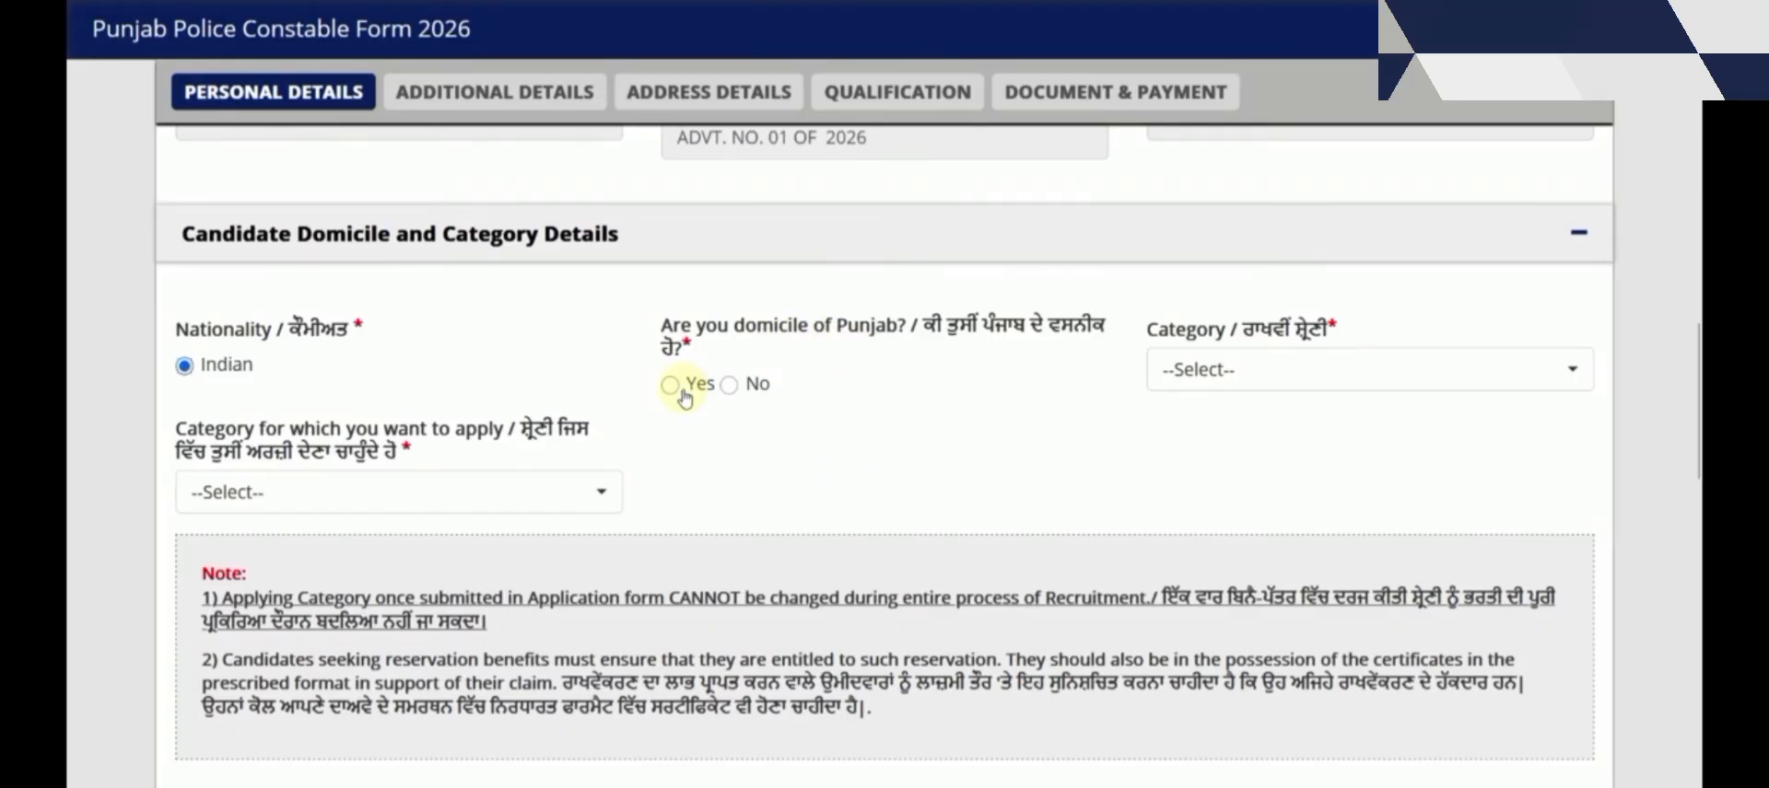
Answer No to Punjab domicile and try category Others with General (UR), then Backward Class (BC)
left_click(731, 386)
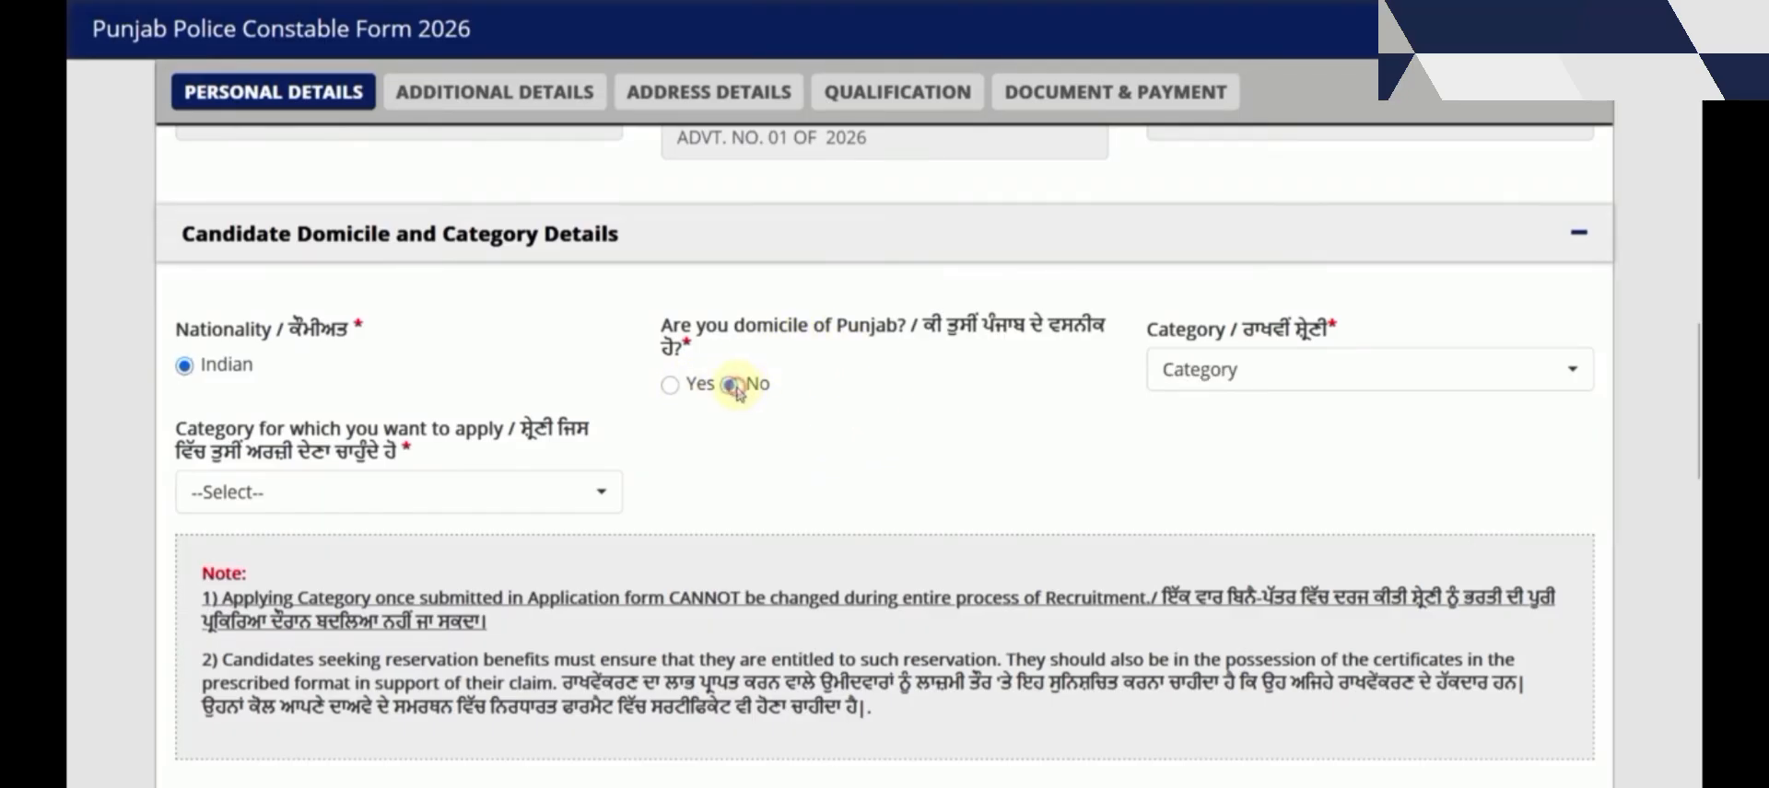
left_click(1197, 370)
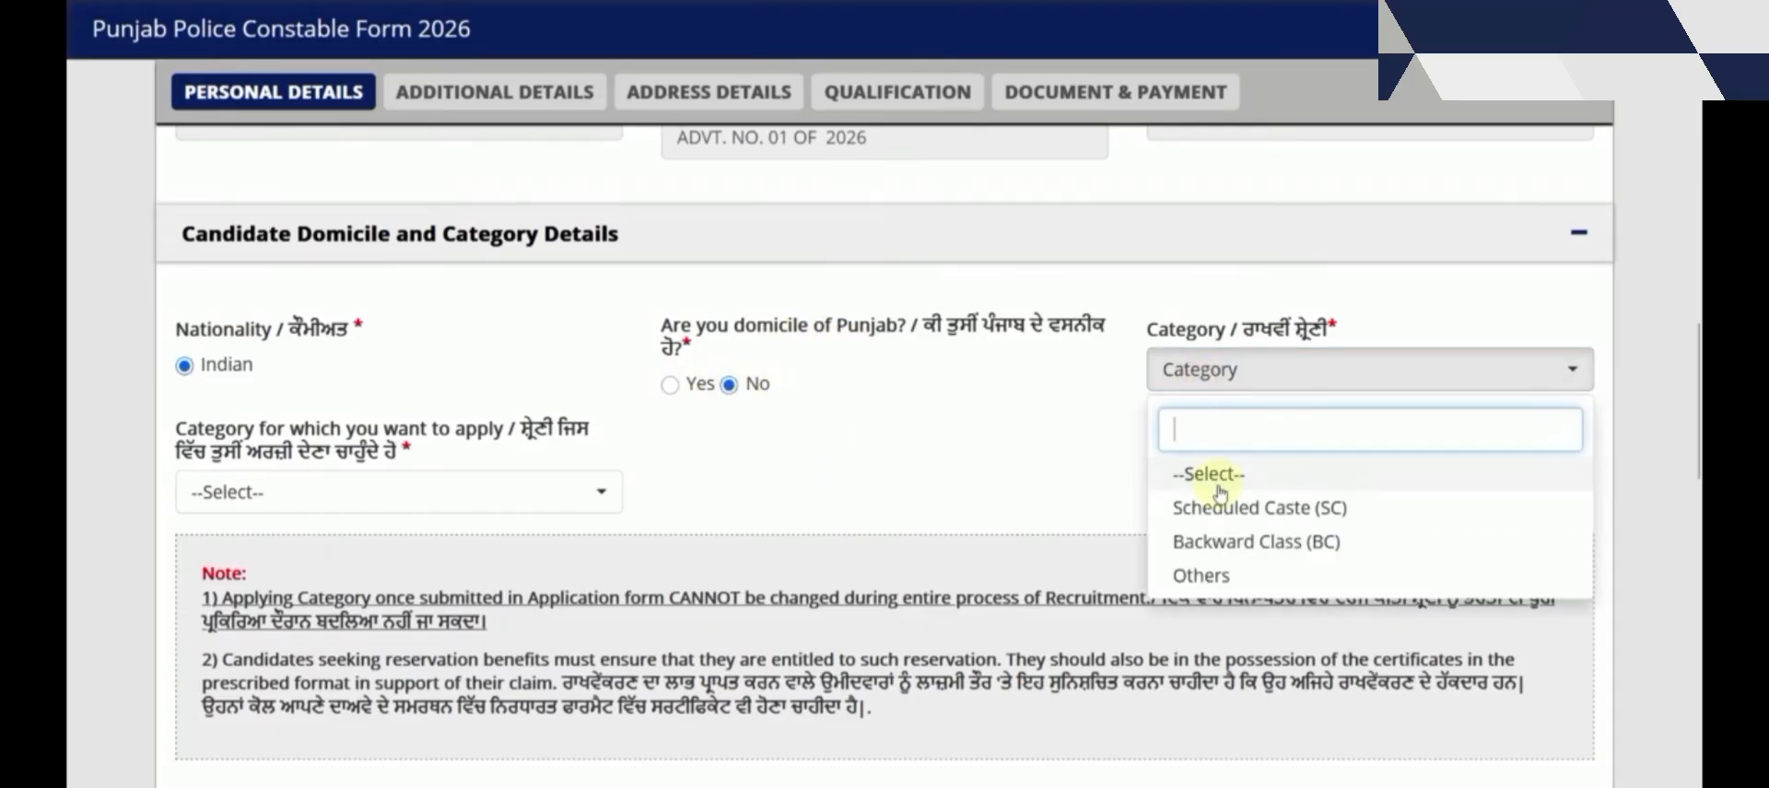
left_click(1241, 581)
left_click(473, 498)
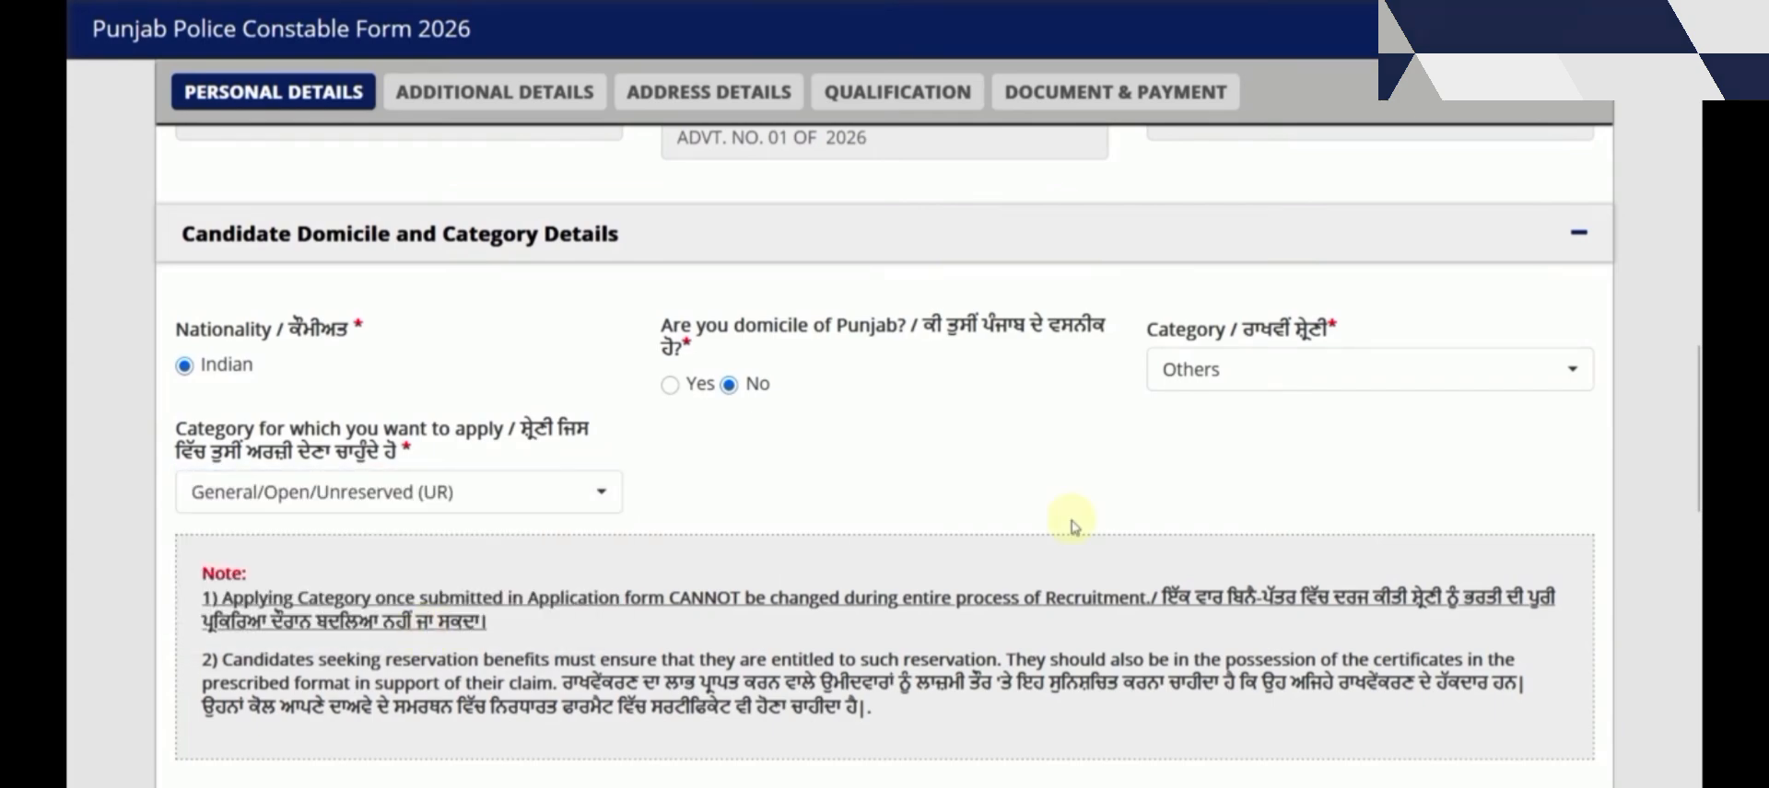
left_click(1219, 379)
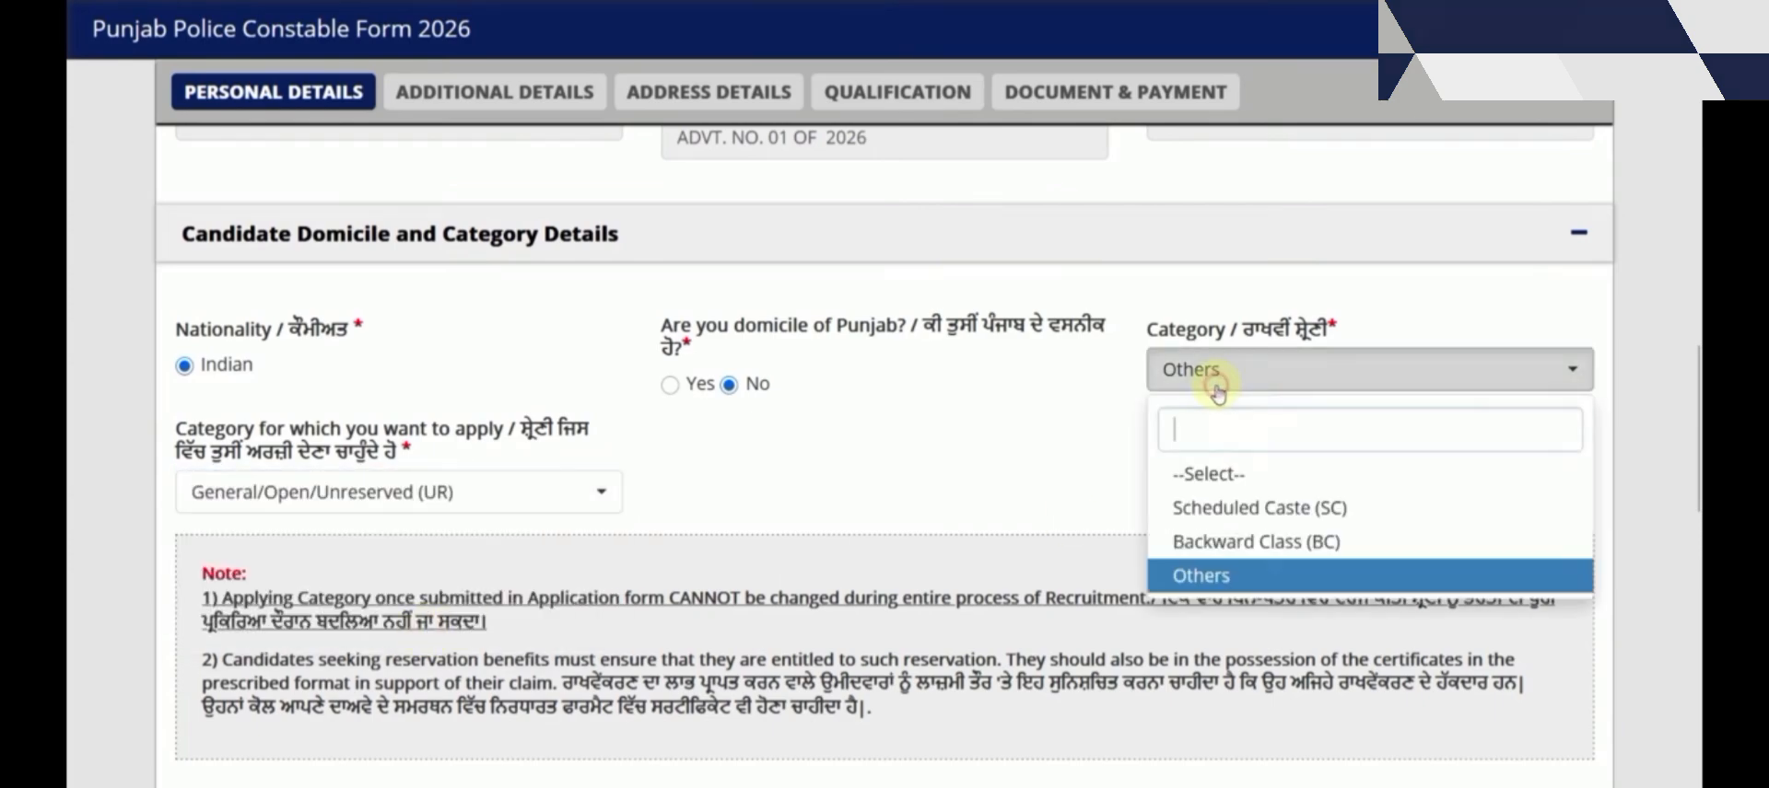
left_click(1234, 540)
Switch the category back to Others, keeping applying category General/Open/Unreserved (UR)
left_click(565, 488)
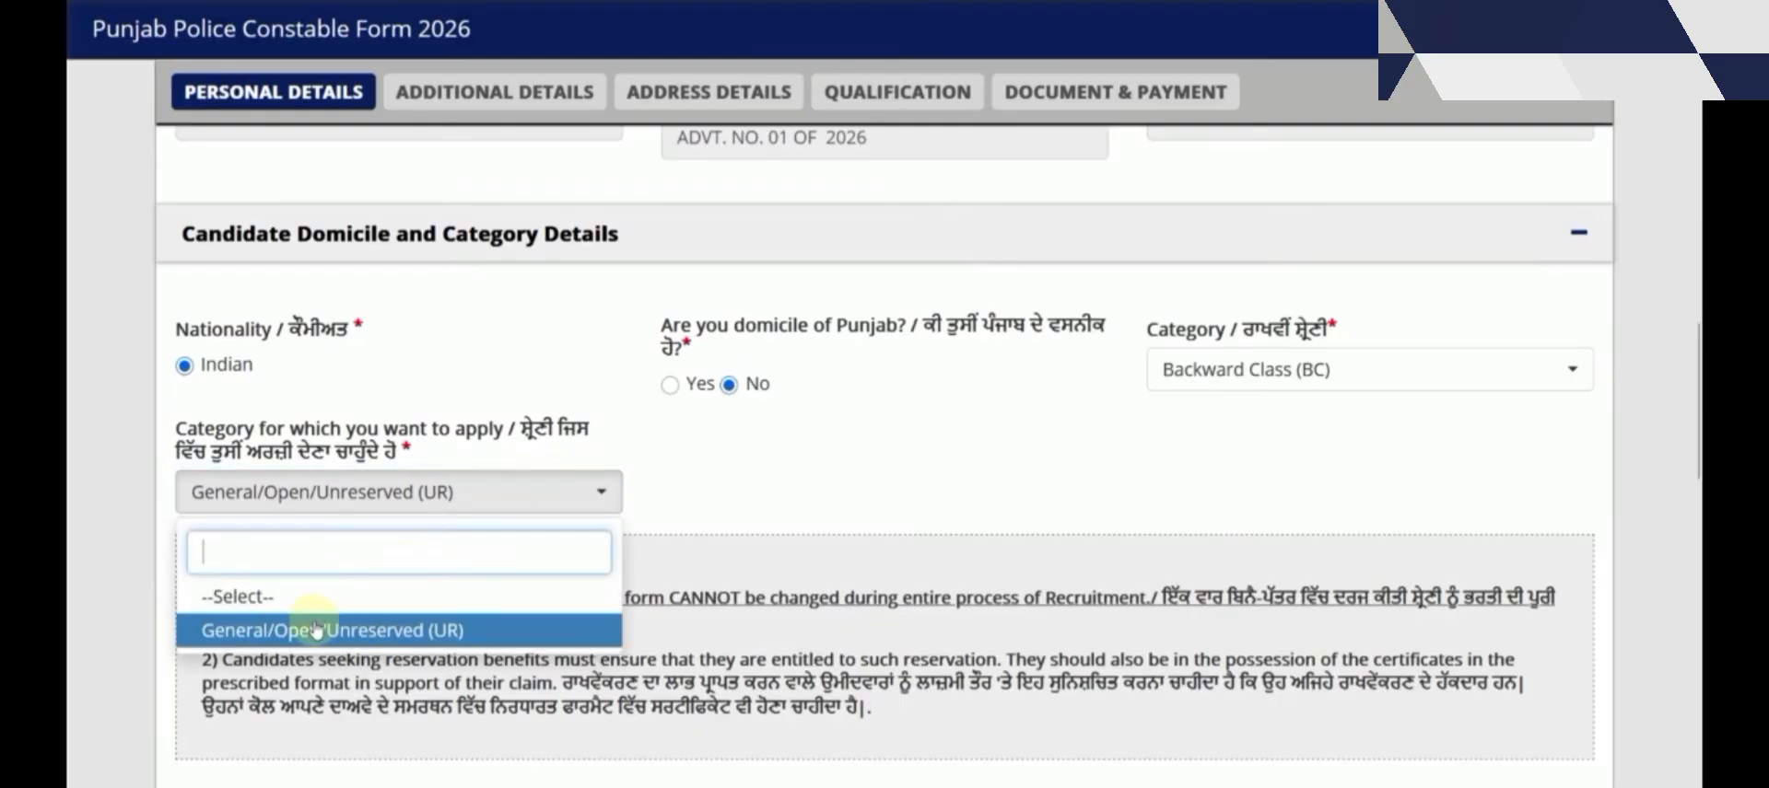
left_click(1253, 370)
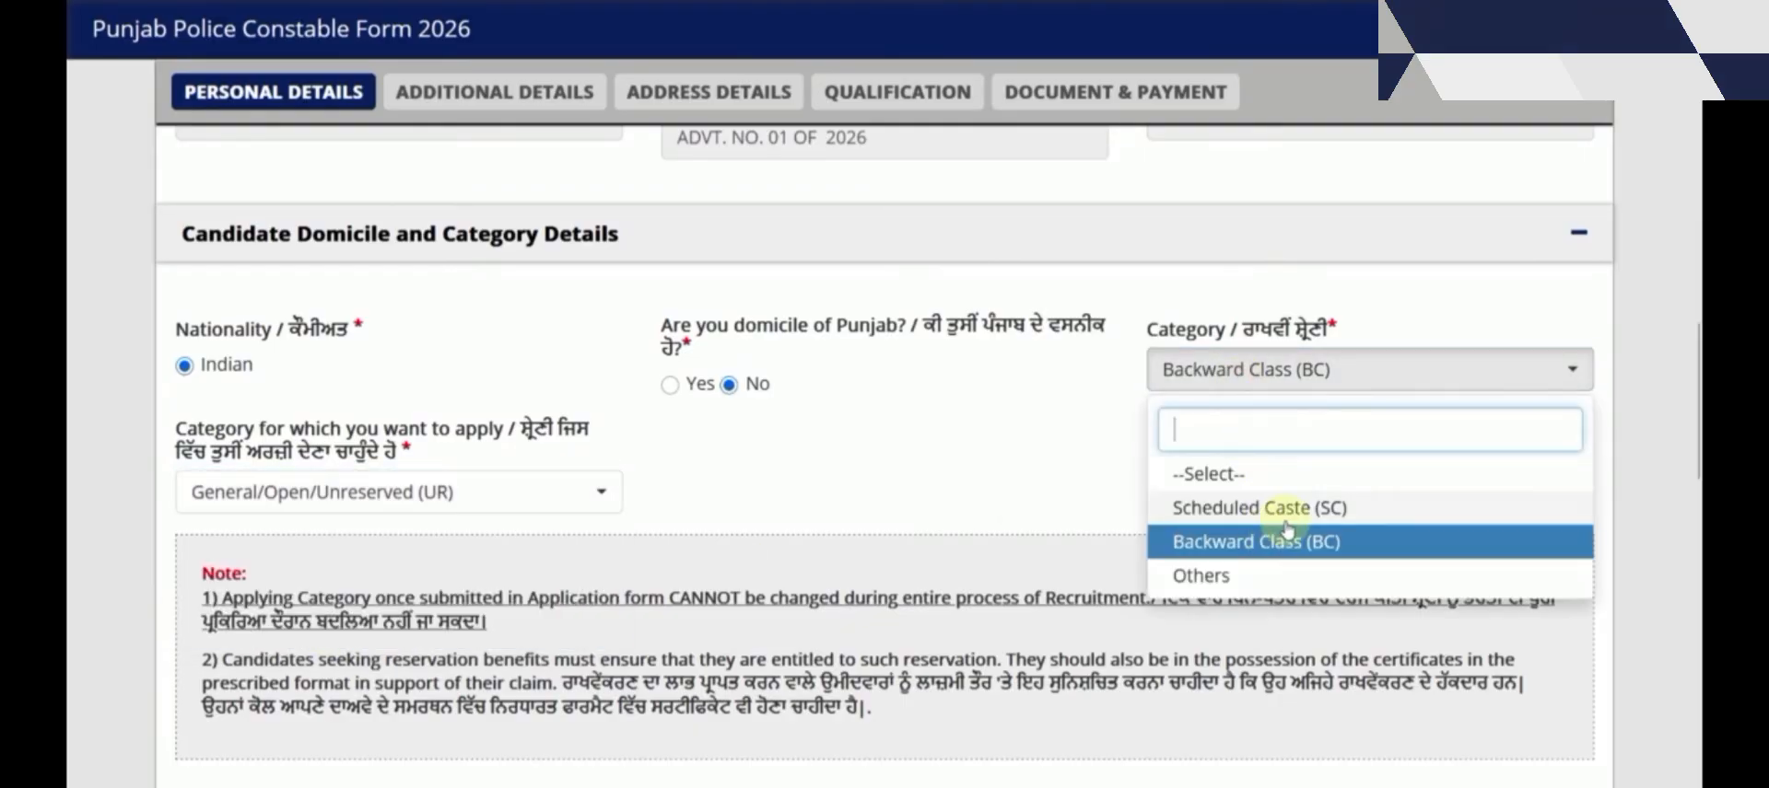
left_click(1218, 580)
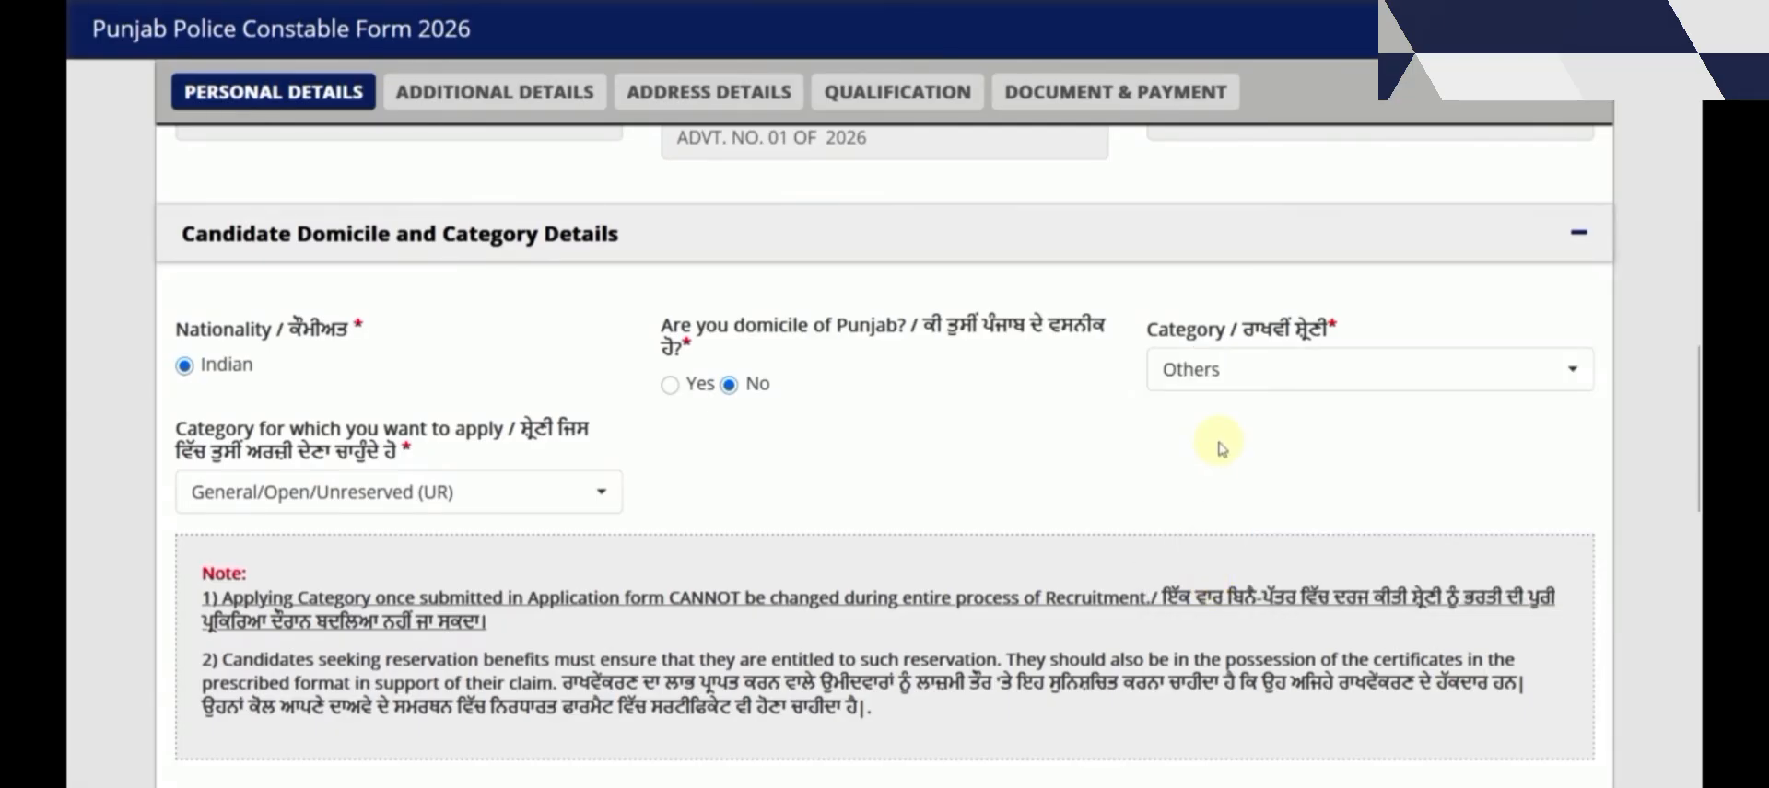
left_click(472, 502)
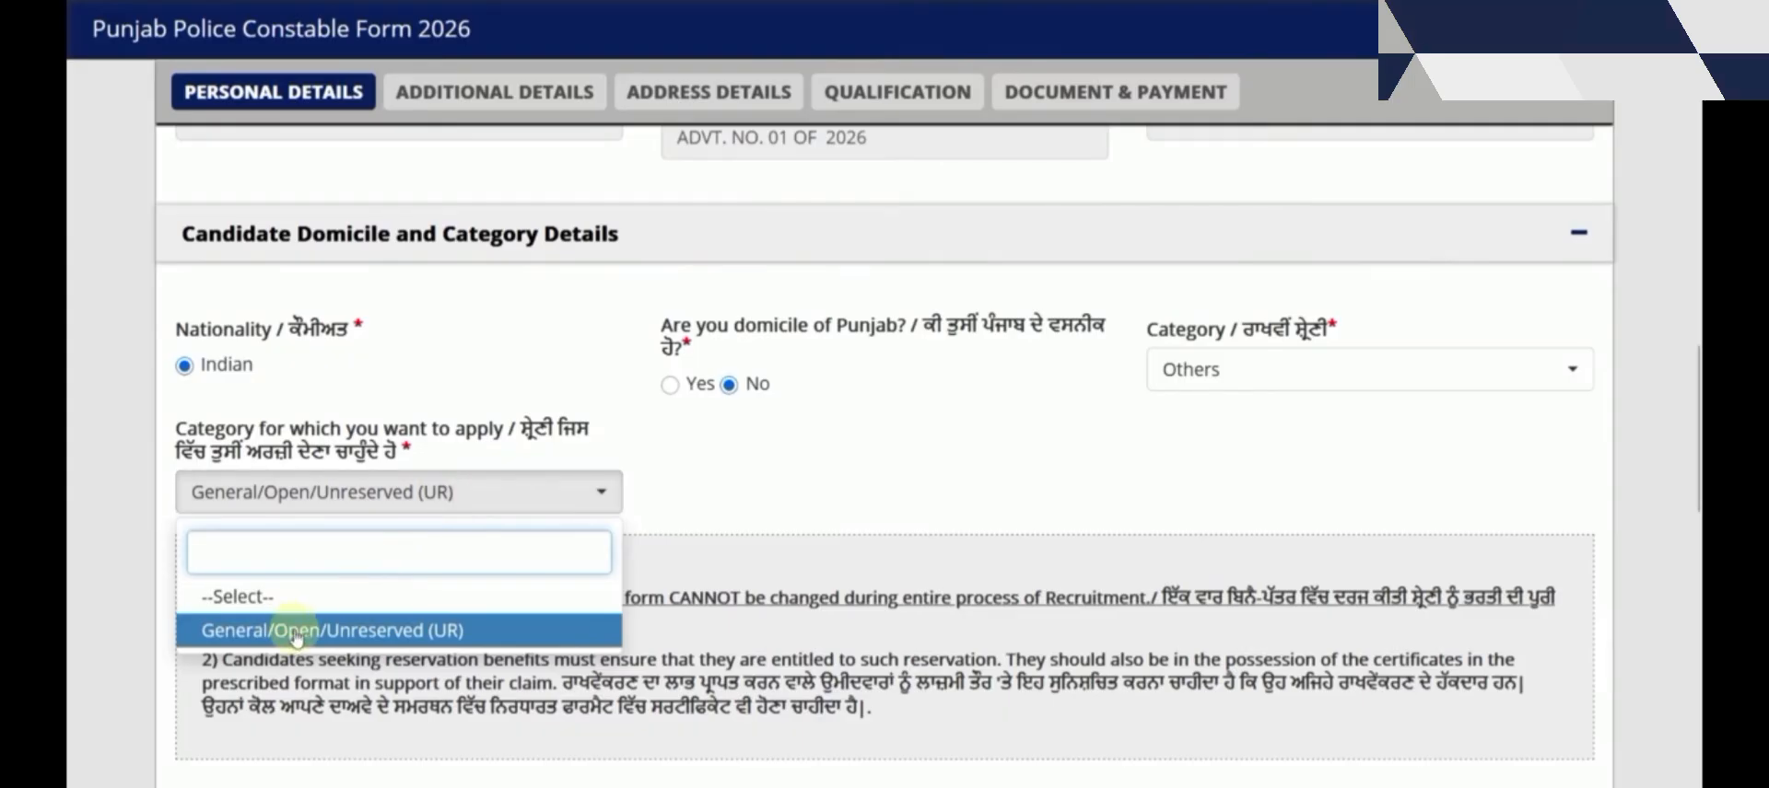
left_click(711, 488)
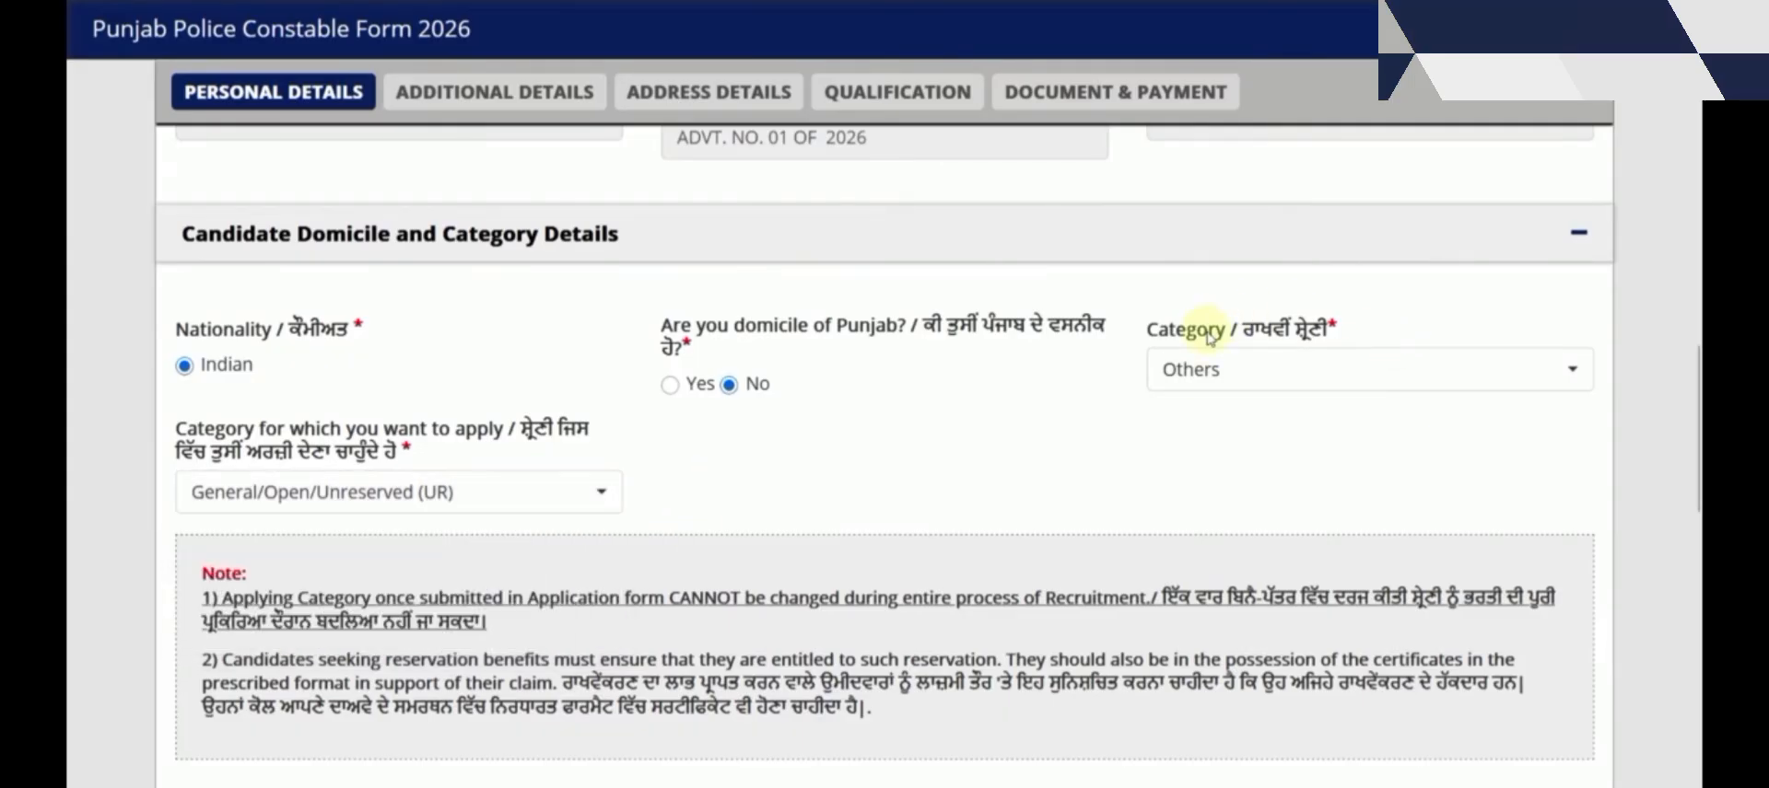
left_click(1261, 373)
left_click(711, 501)
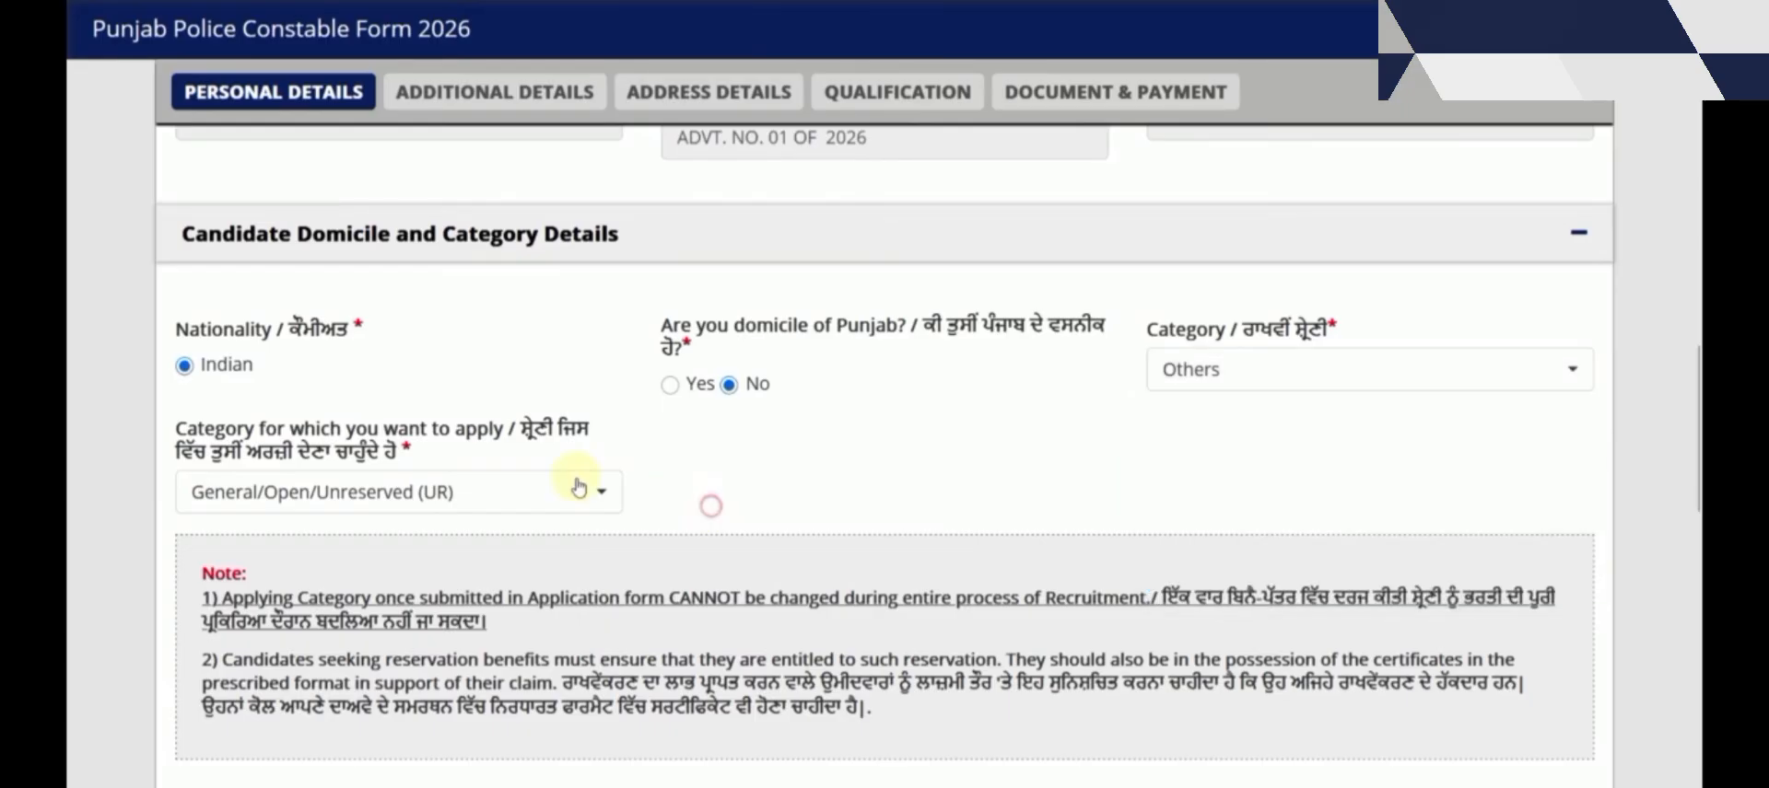
left_click(608, 492)
left_click(808, 470)
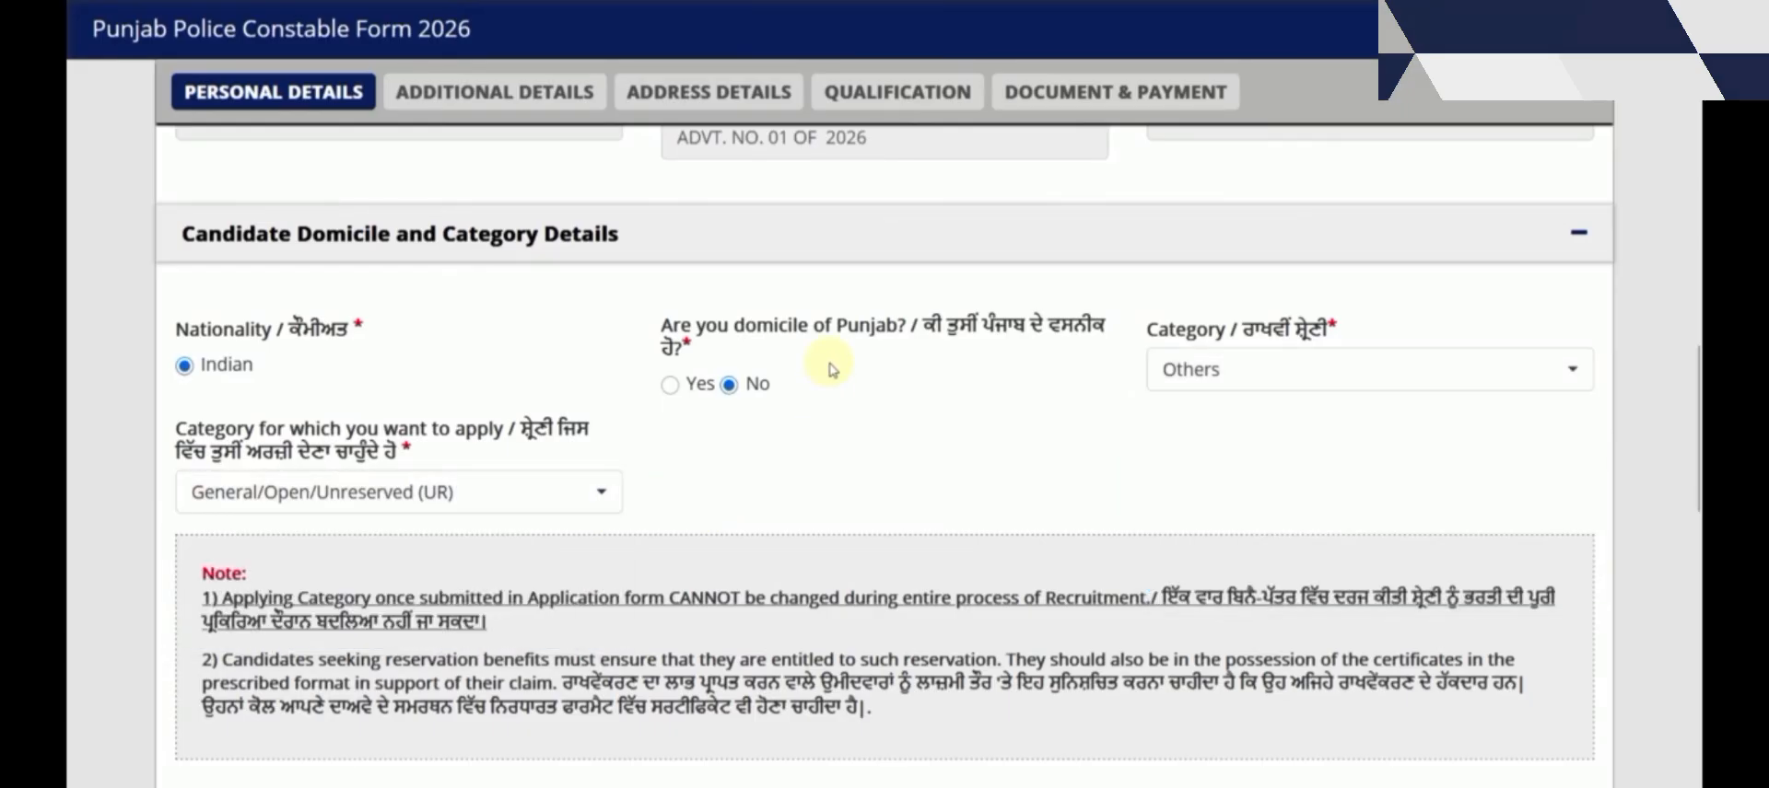
Set Punjab domicile to Yes, category Others and applying category Economically Weaker Sections (EWS)
left_click(671, 386)
left_click(1193, 377)
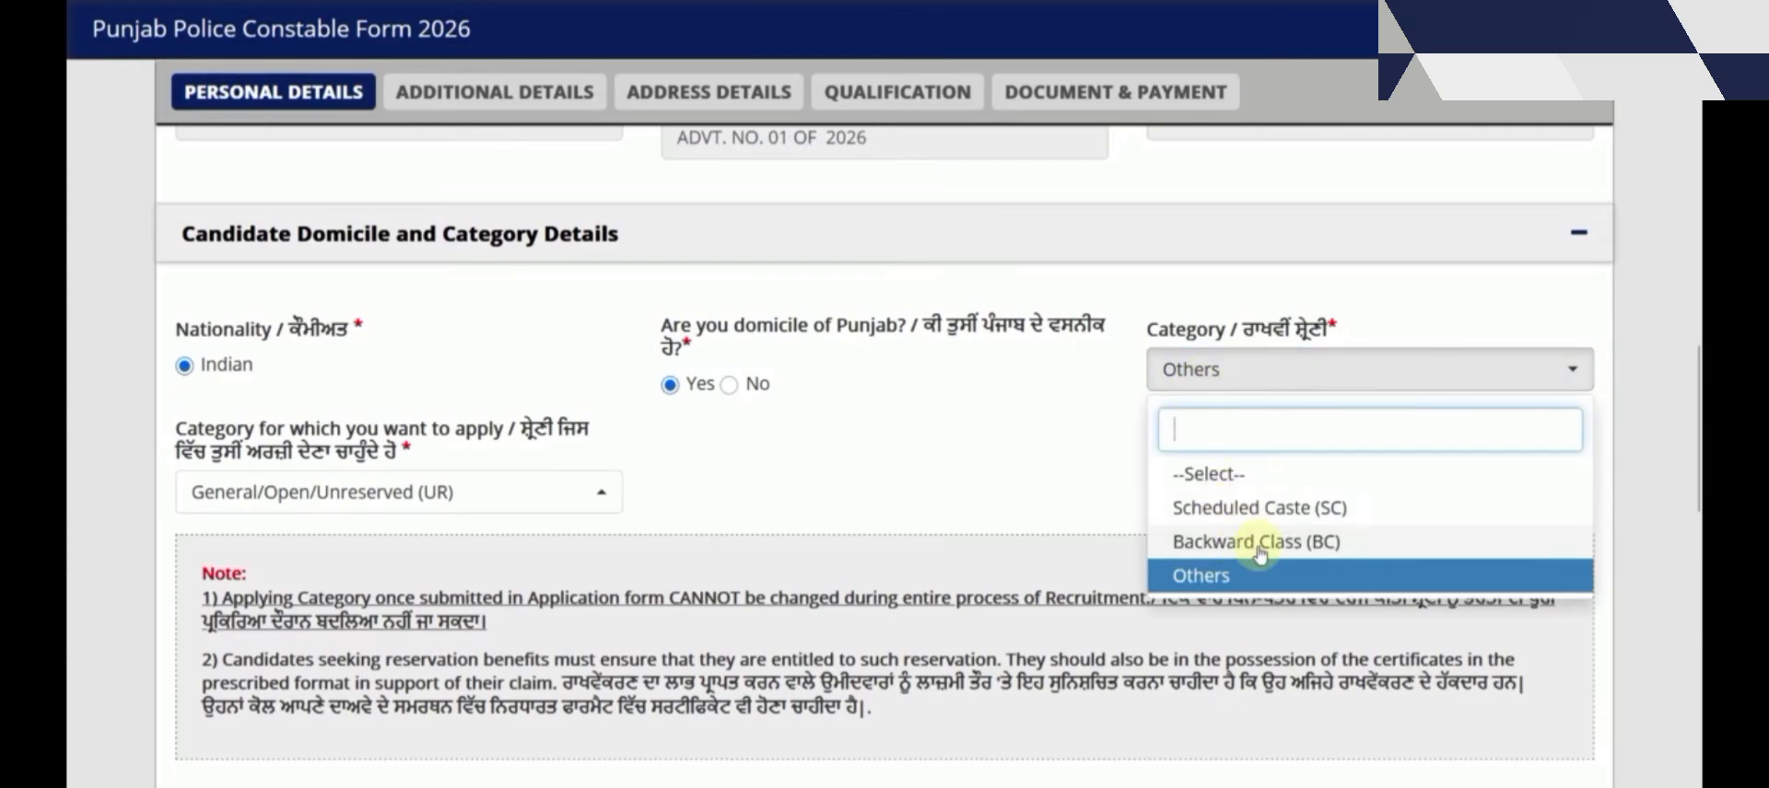
left_click(1242, 576)
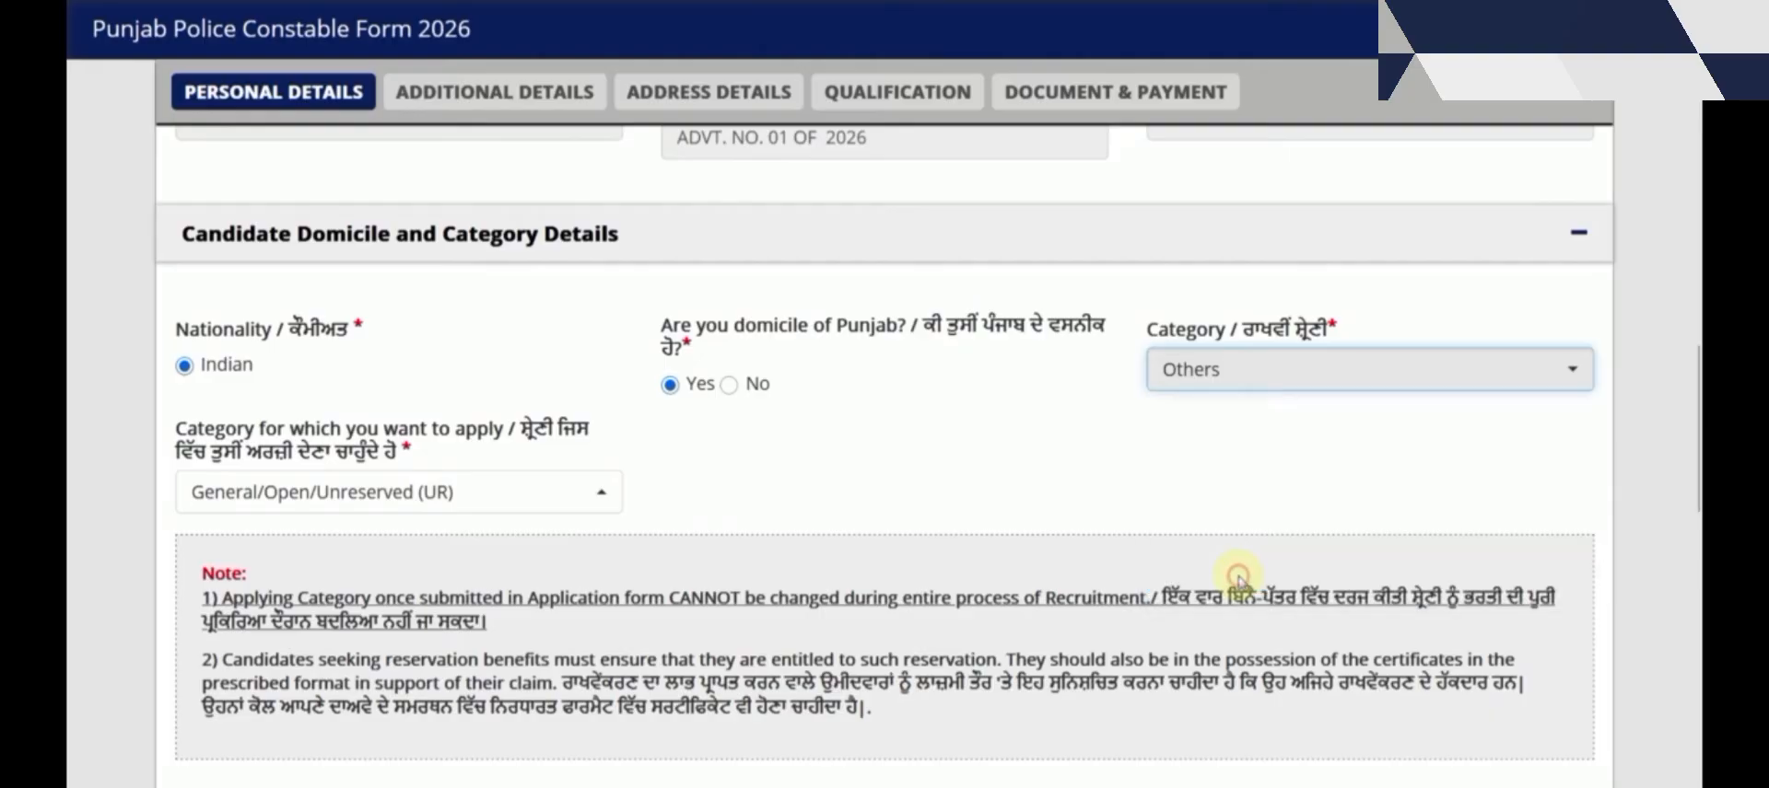
left_click(606, 506)
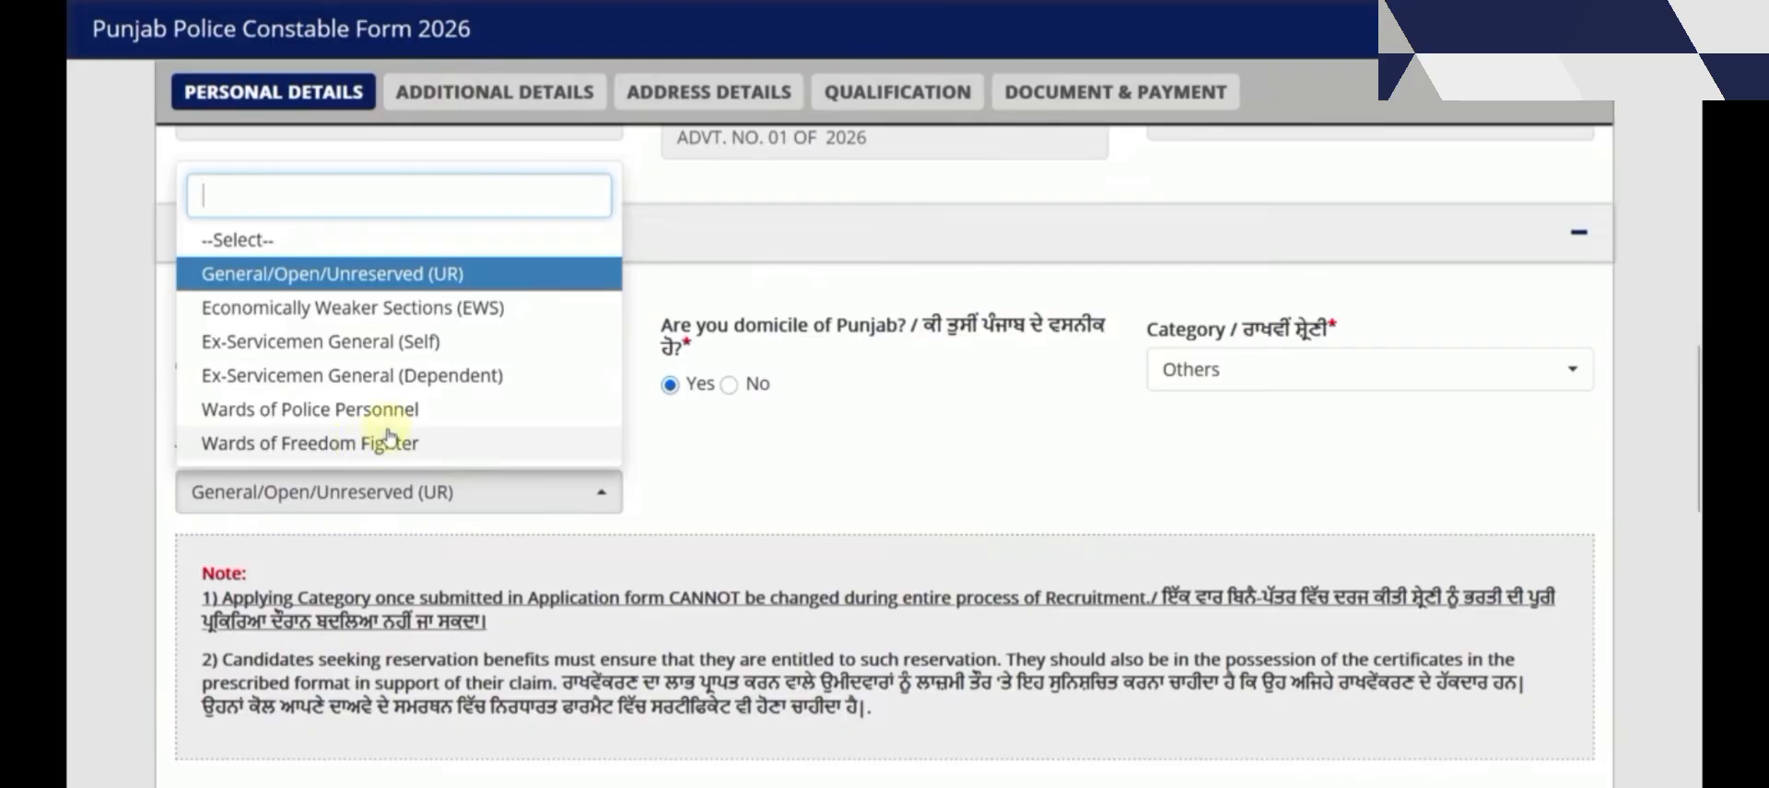
left_click(272, 308)
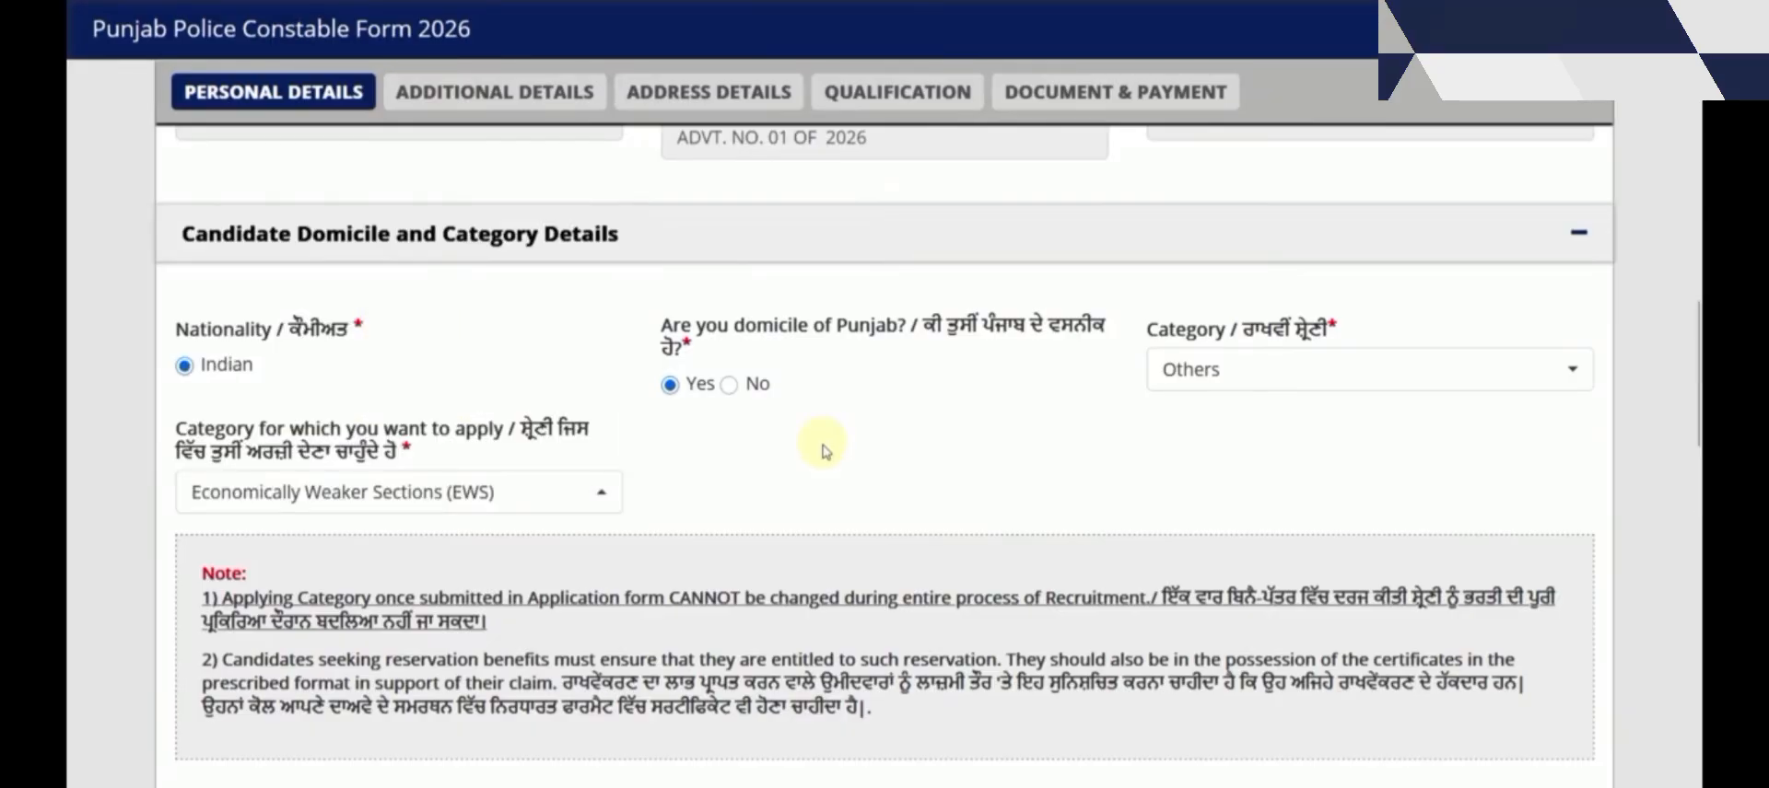
Review the applying category list, leaving EWS selected
scroll(822, 451, "down", 2)
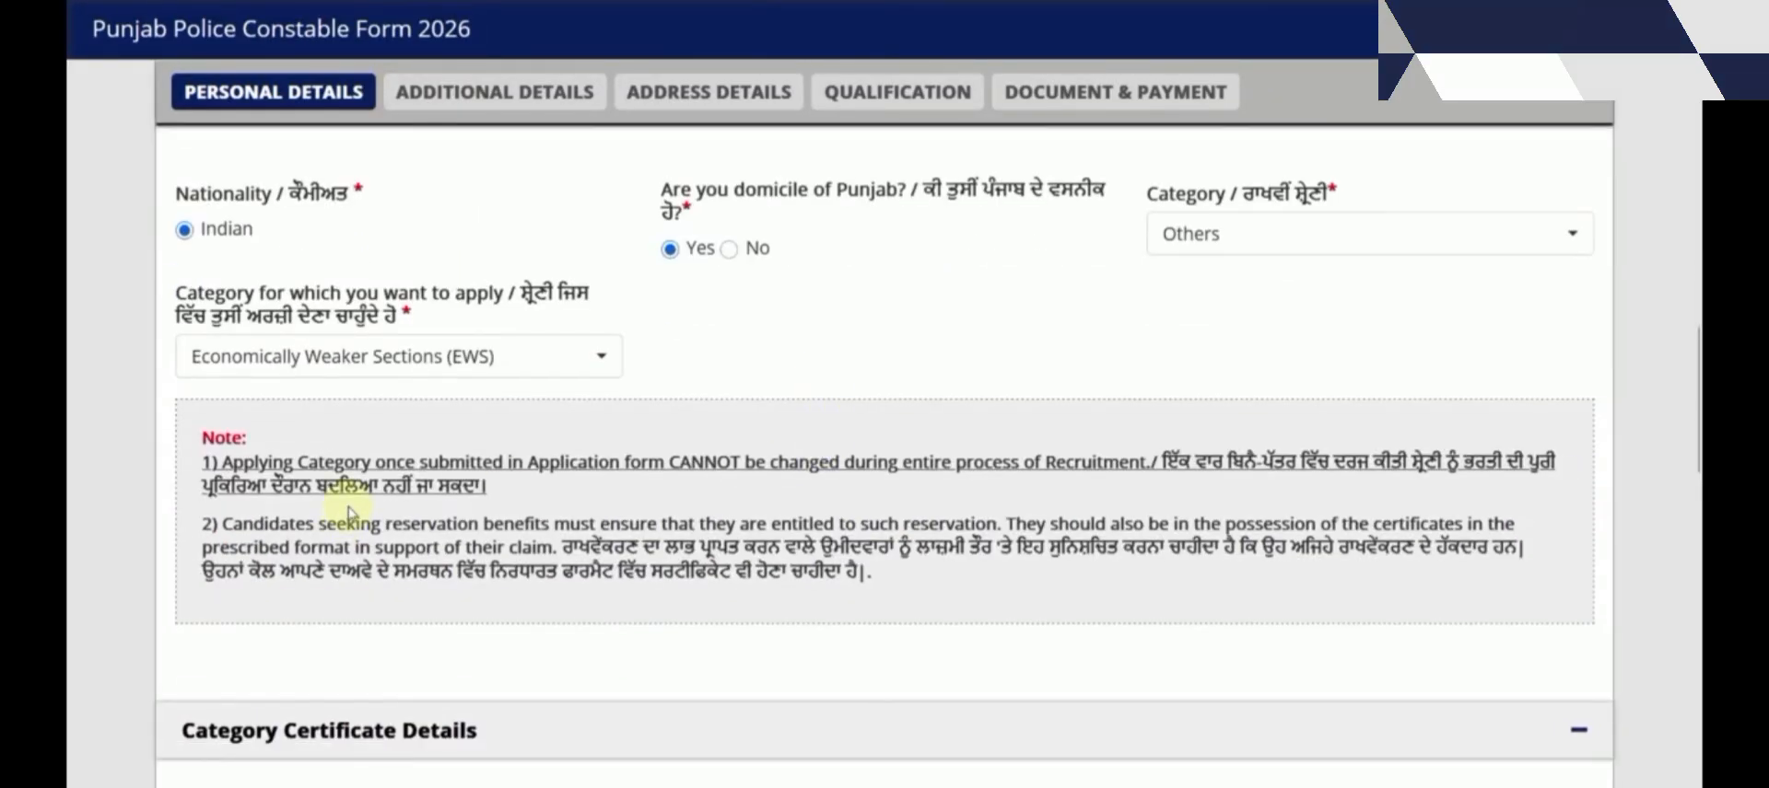
scroll(378, 516, "down", 6)
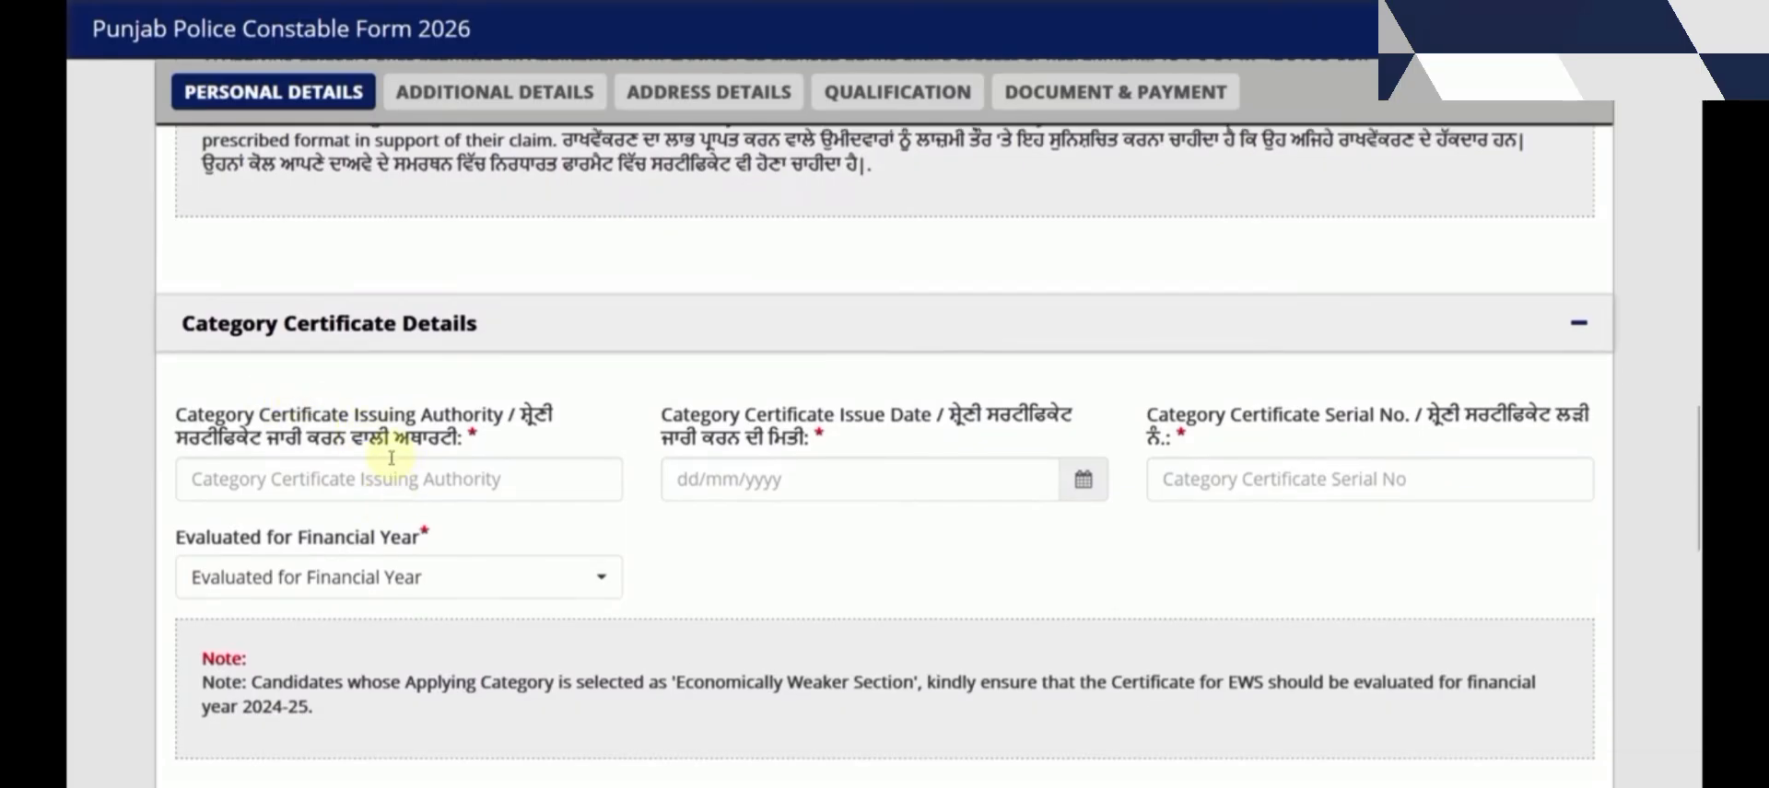
scroll(426, 460, "up", 4)
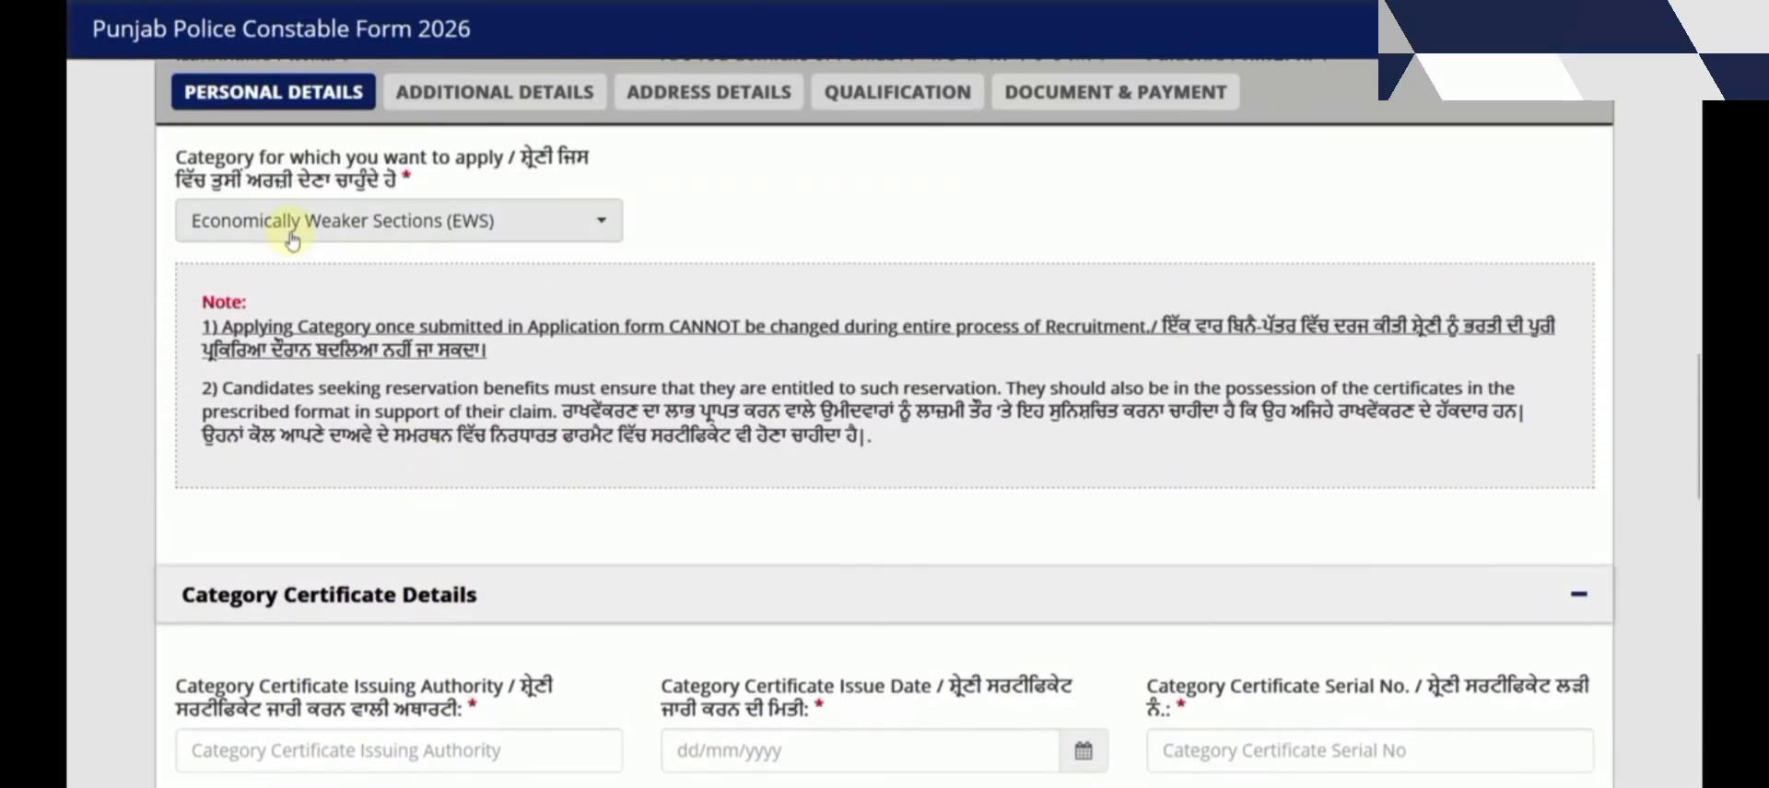
left_click(291, 238)
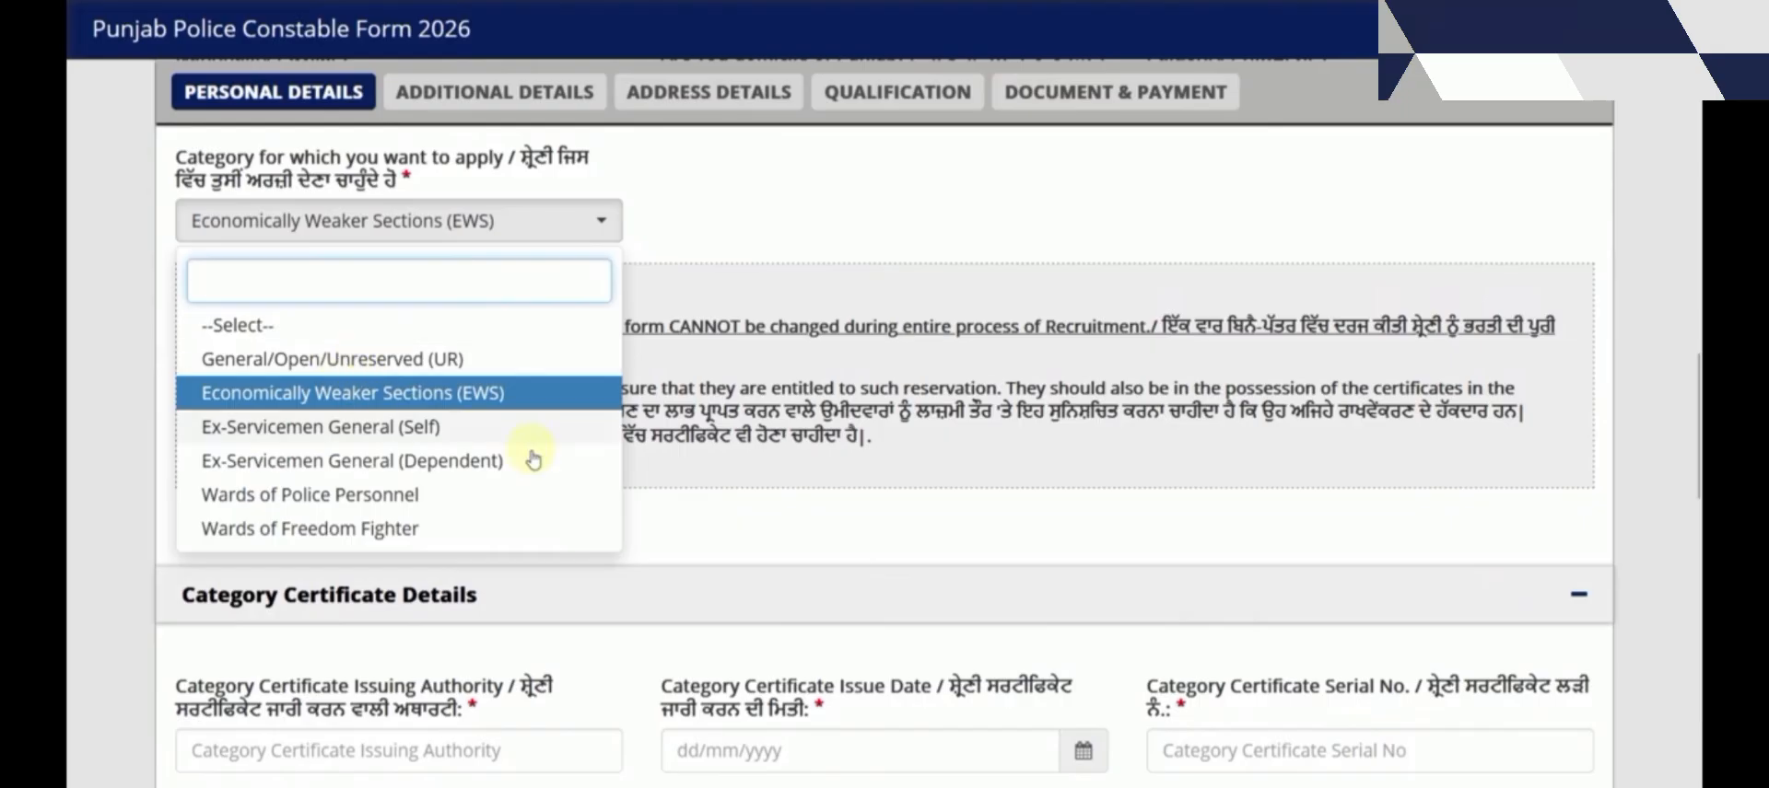
left_click(912, 525)
Go through the certificate fields and set Evaluated for Financial Year to 2024-2025
scroll(737, 502, "down", 3)
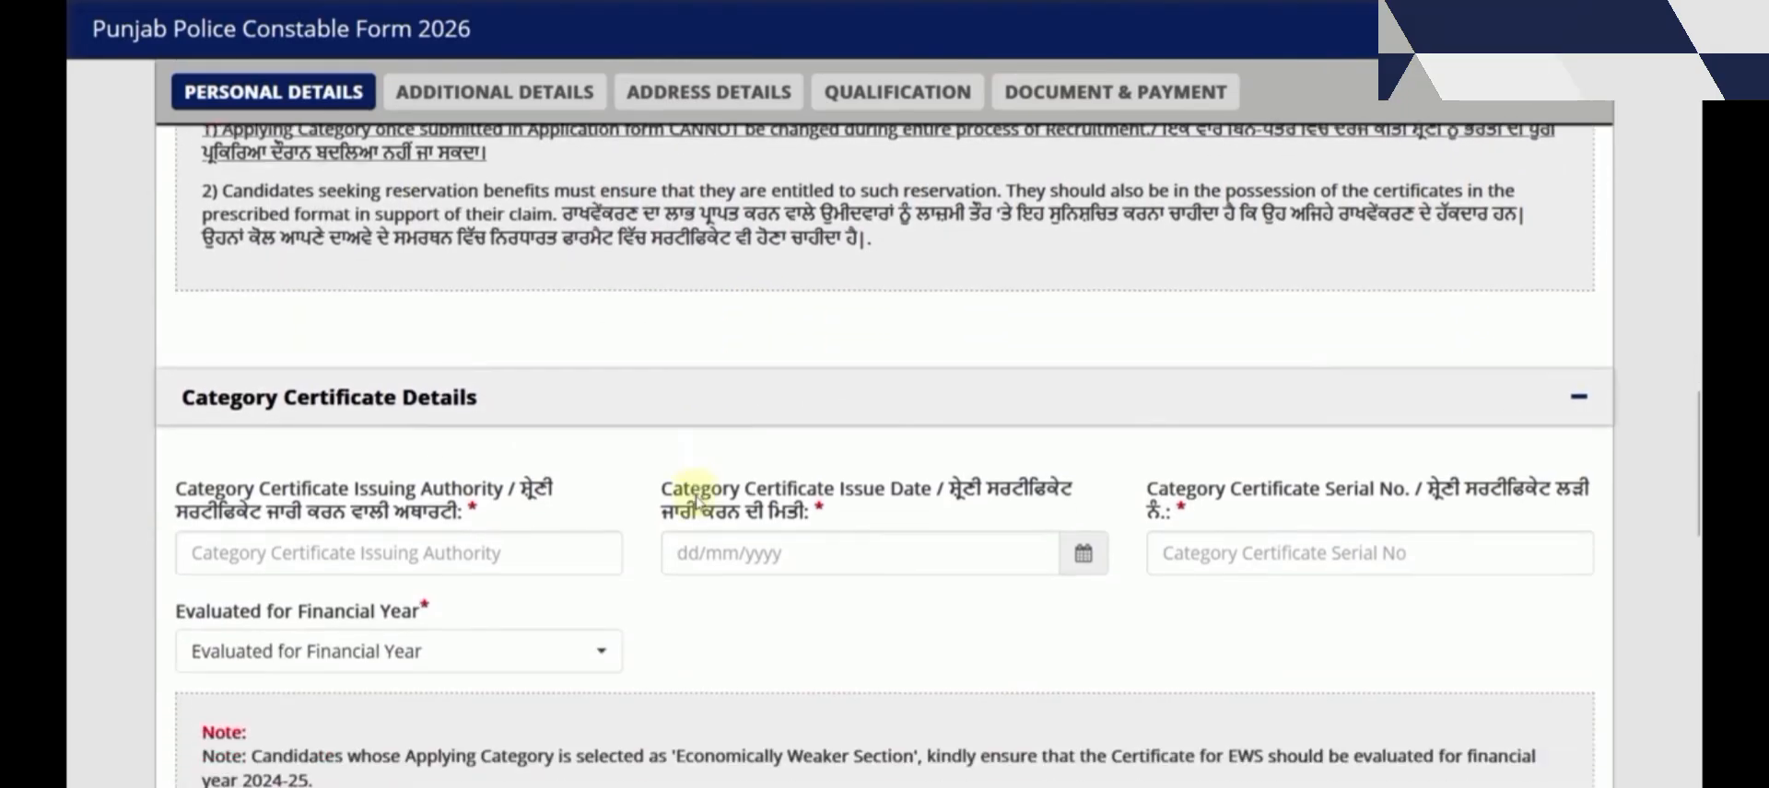
scroll(697, 497, "down", 1)
left_click(314, 495)
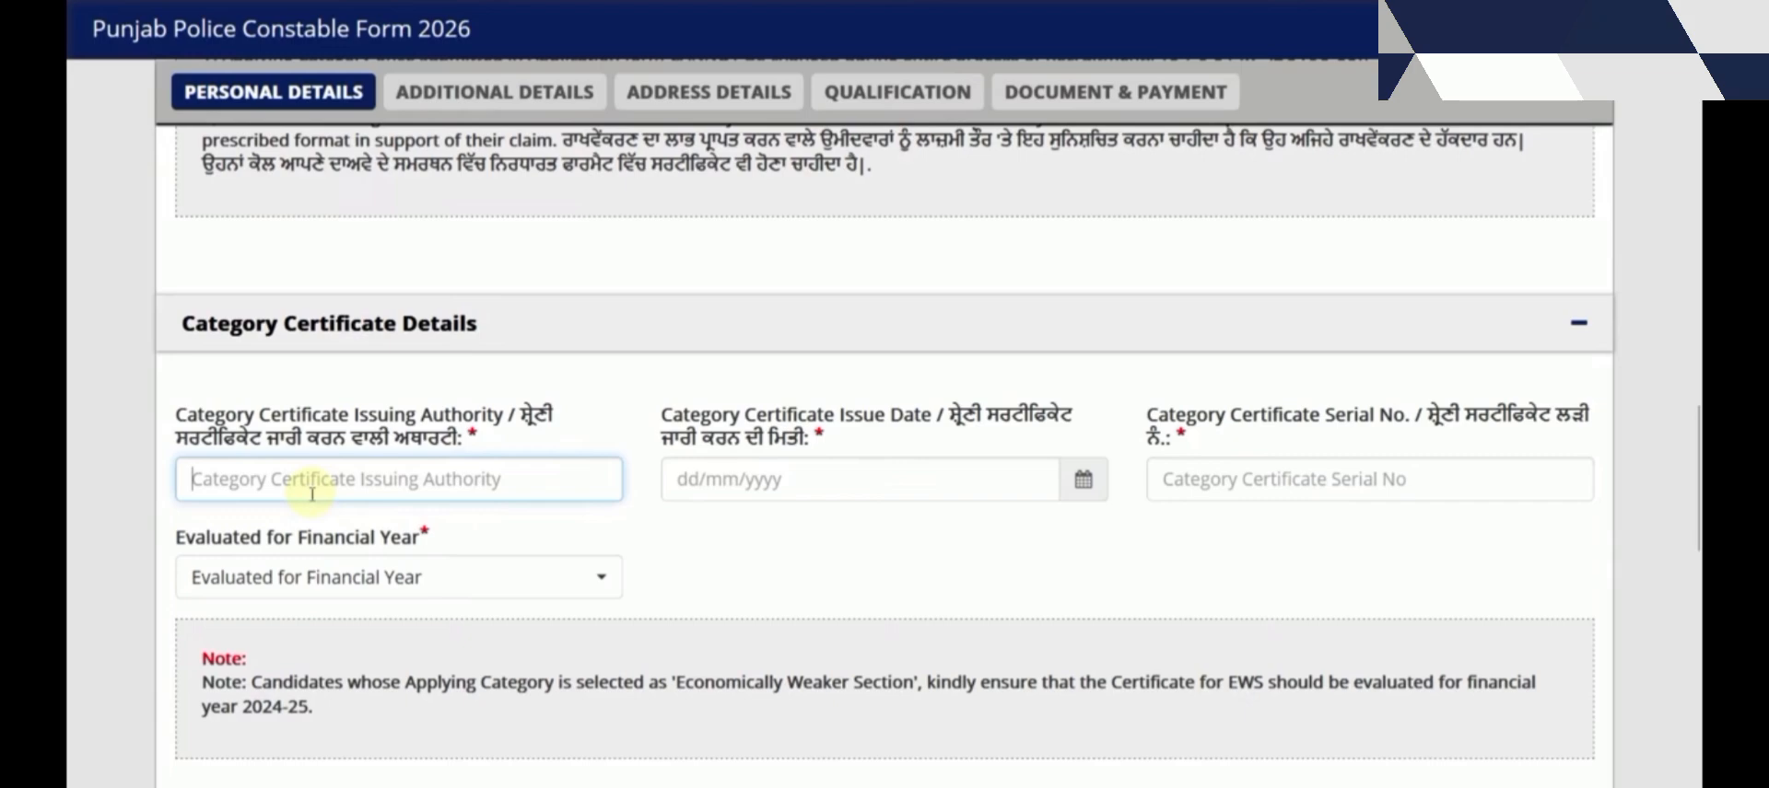
left_click(819, 483)
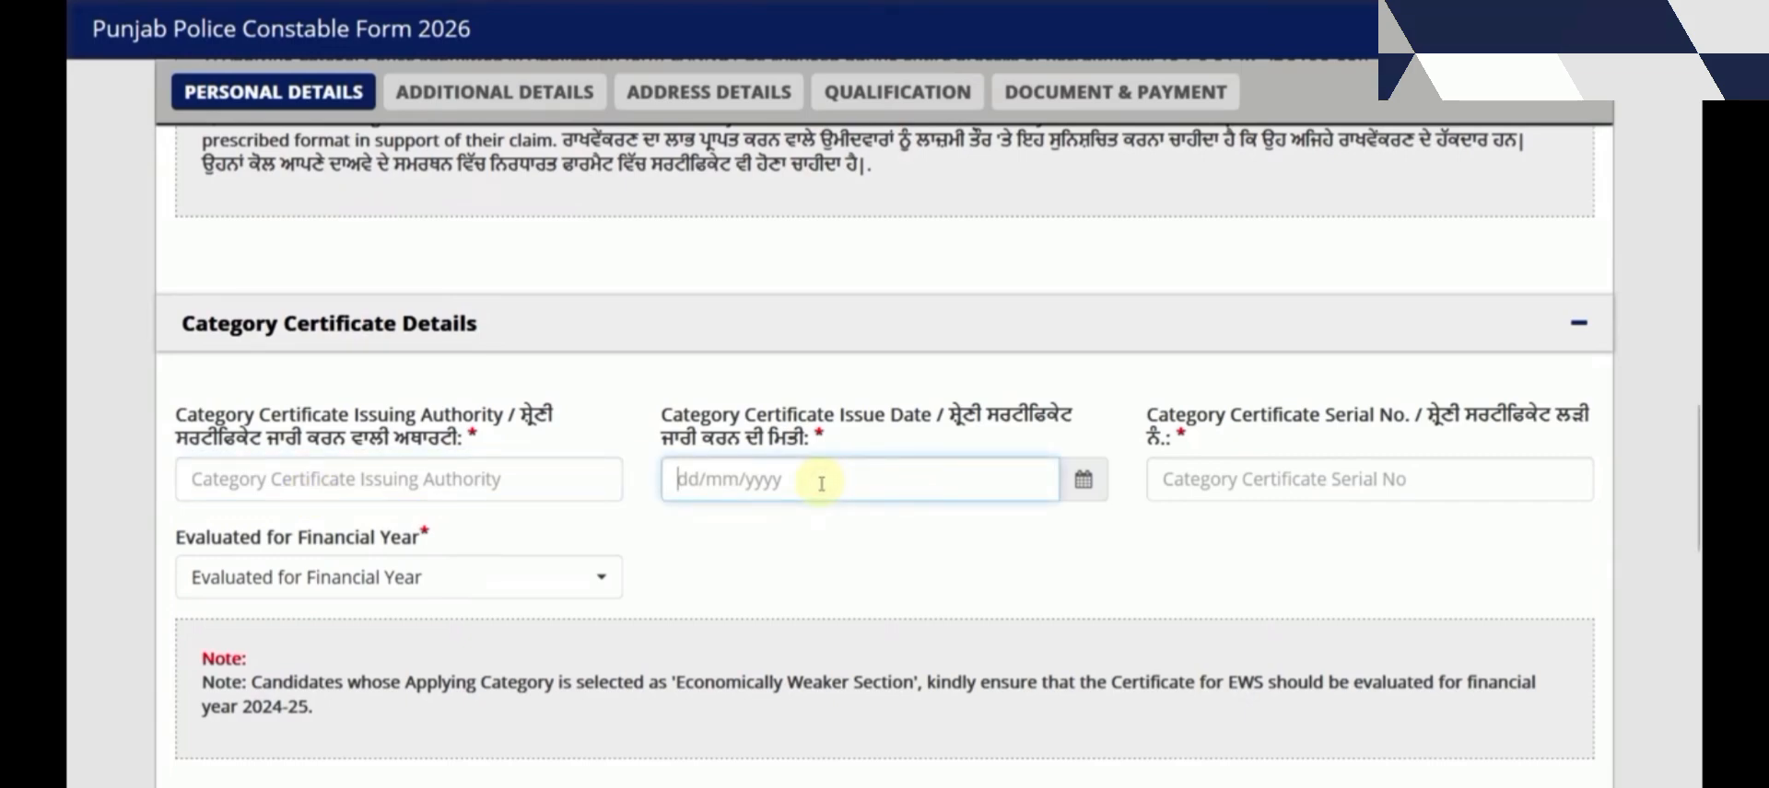
left_click(1264, 485)
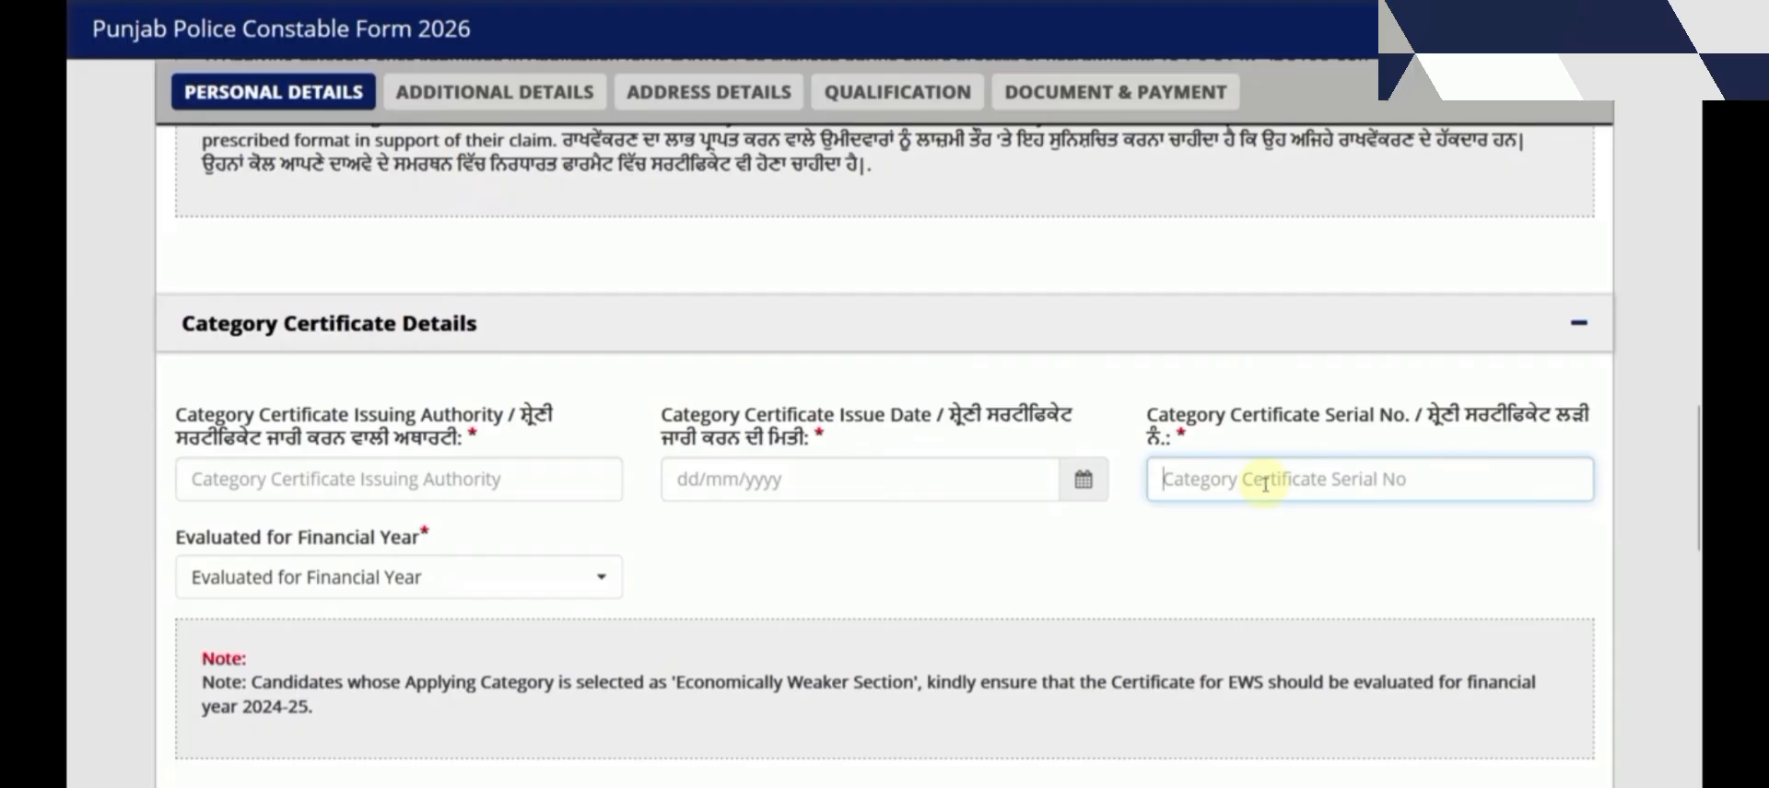
left_click(313, 578)
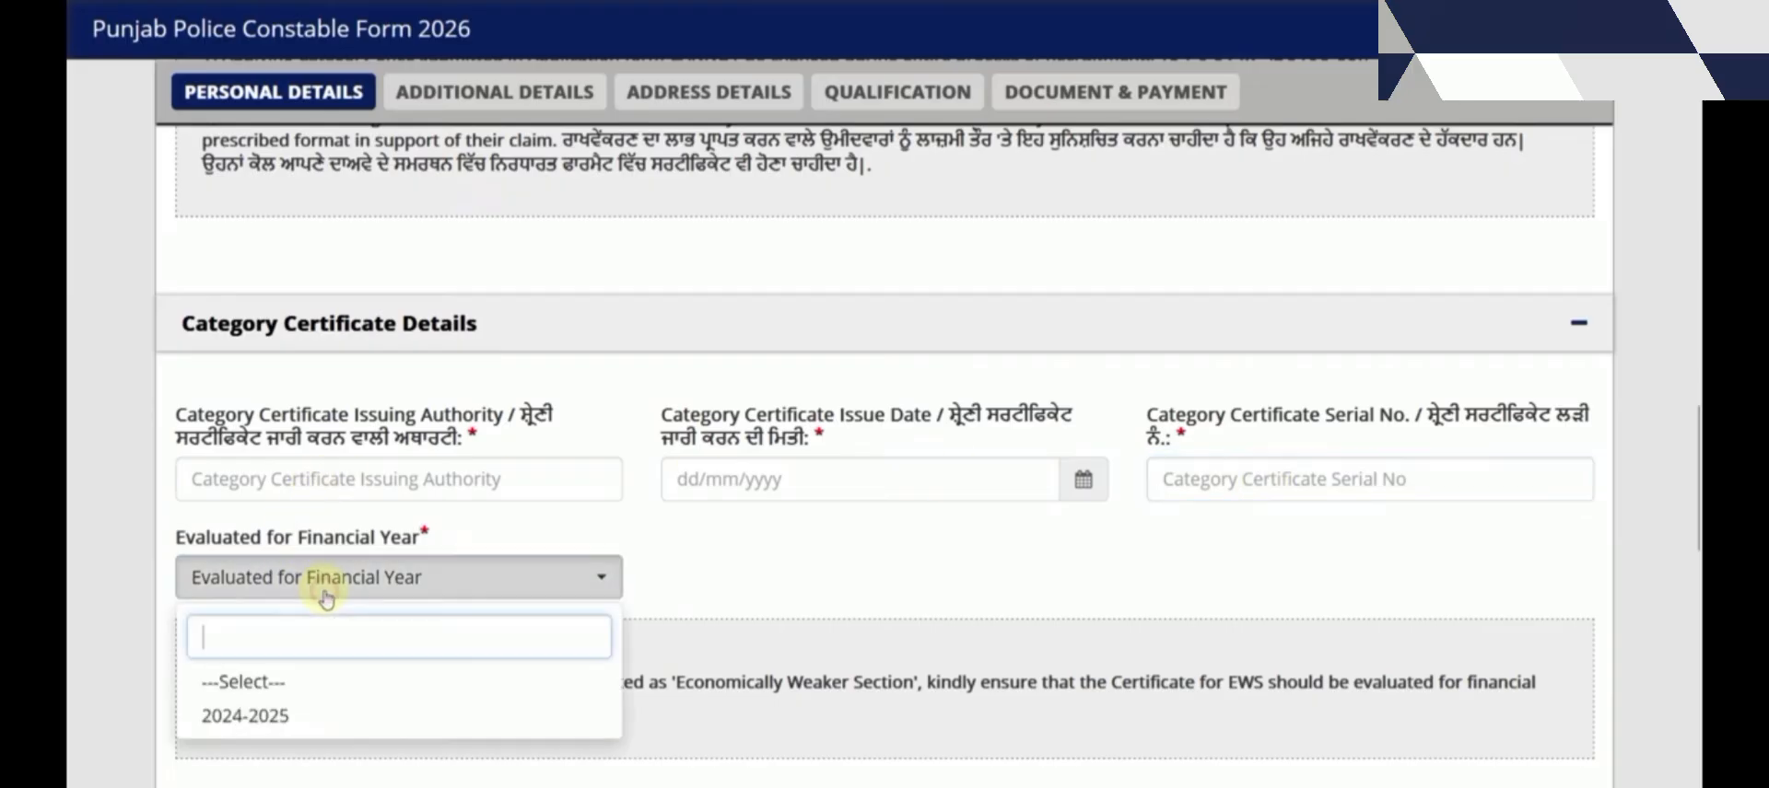
left_click(304, 714)
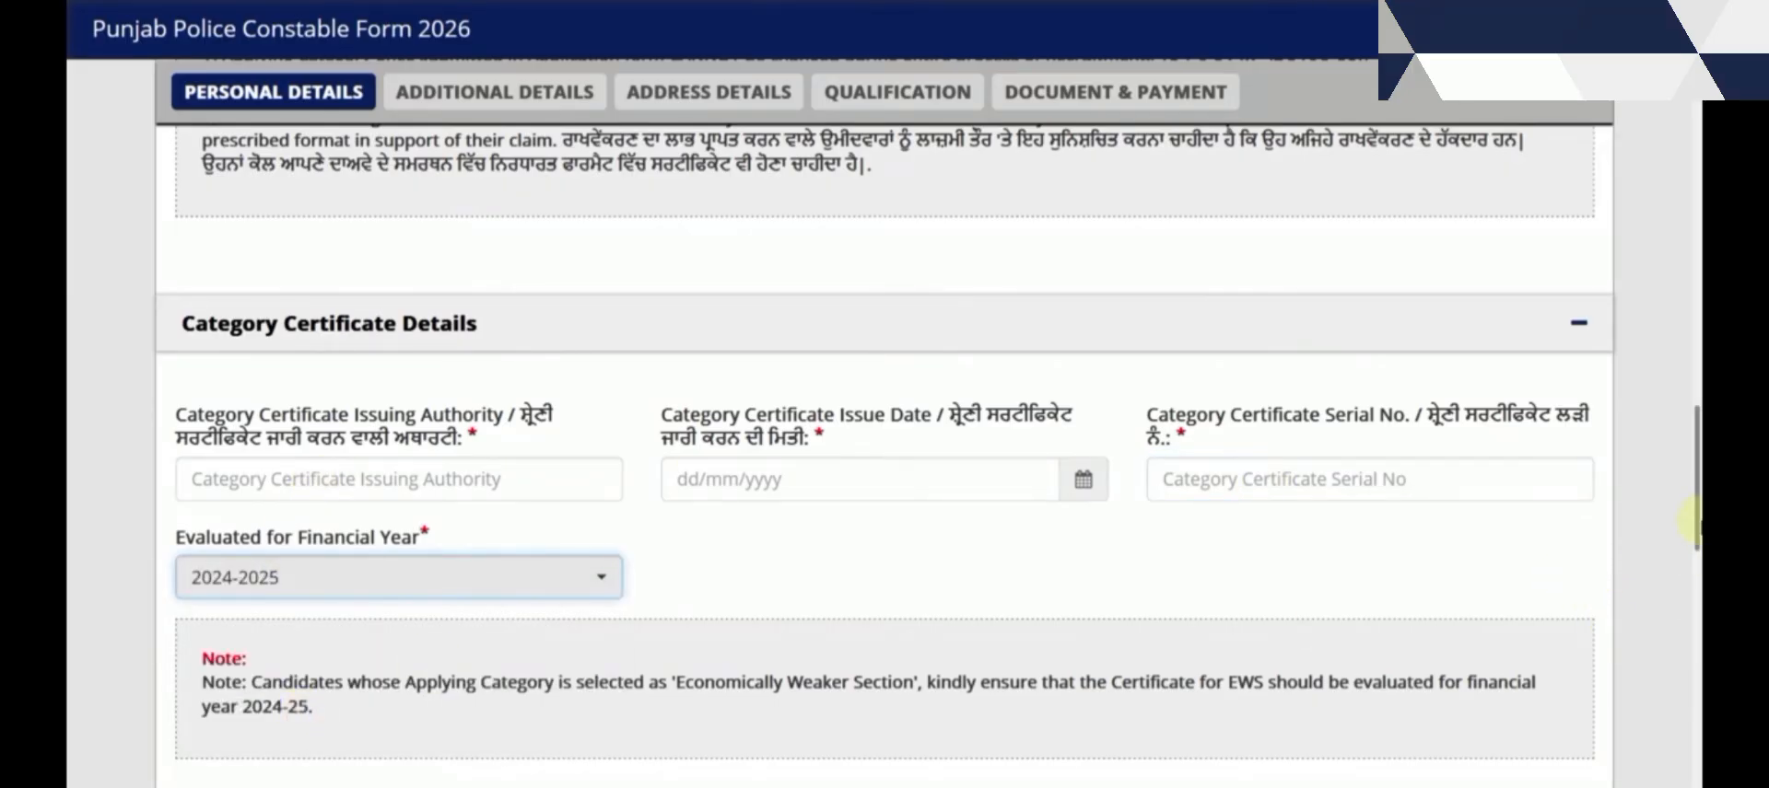
left_click_drag(1695, 495, 1663, 411)
Change both Category and Applying Category to Backward Class (BC)
left_click(1189, 187)
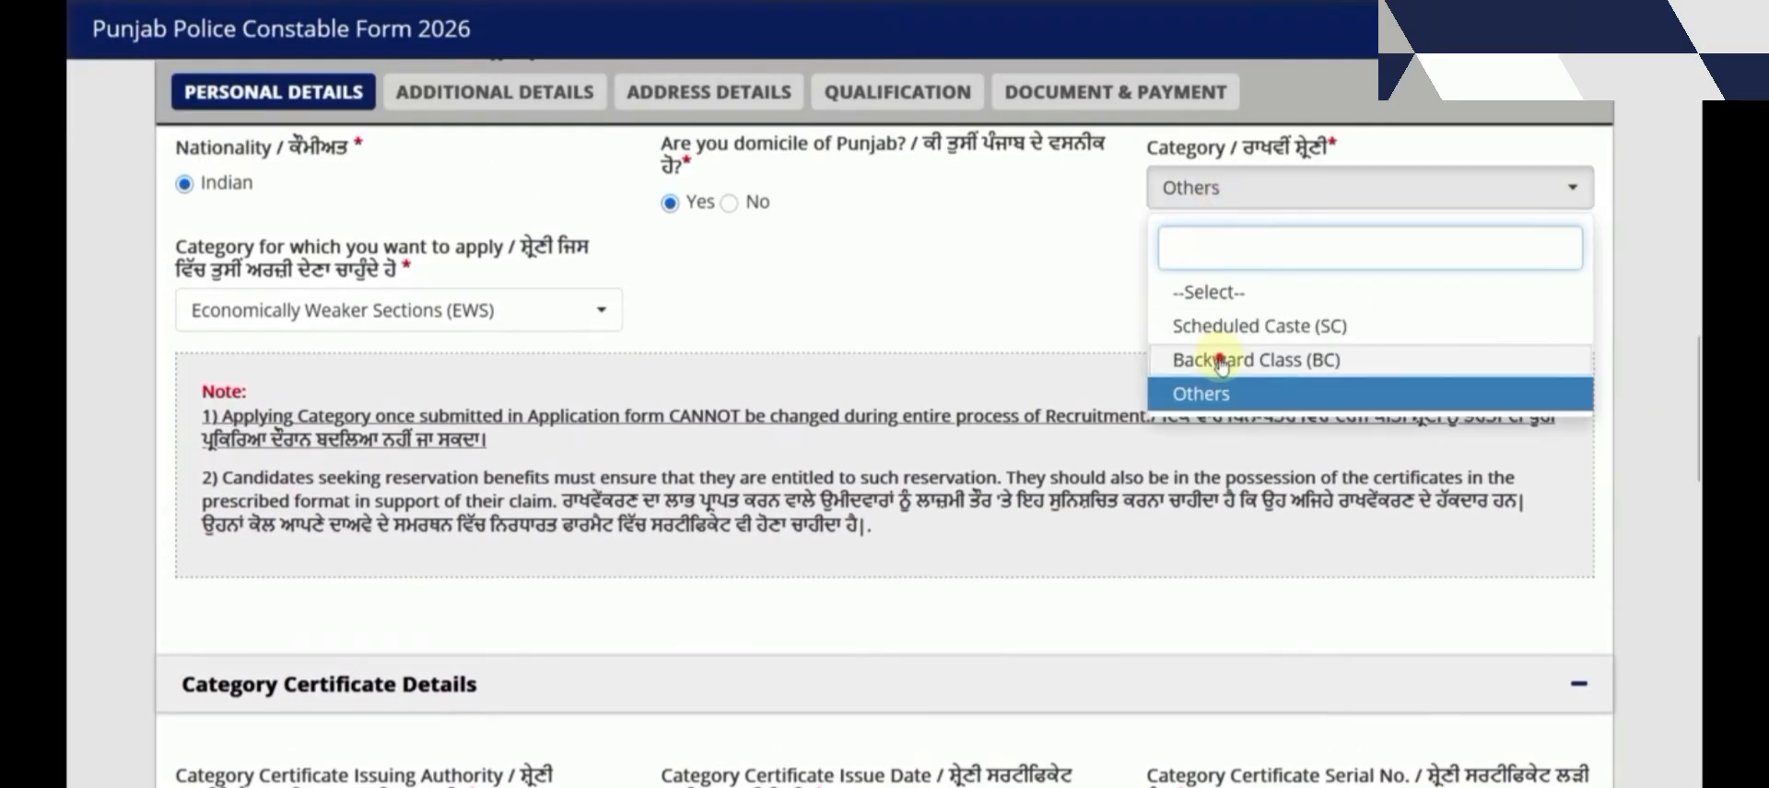
left_click(1220, 356)
left_click(540, 313)
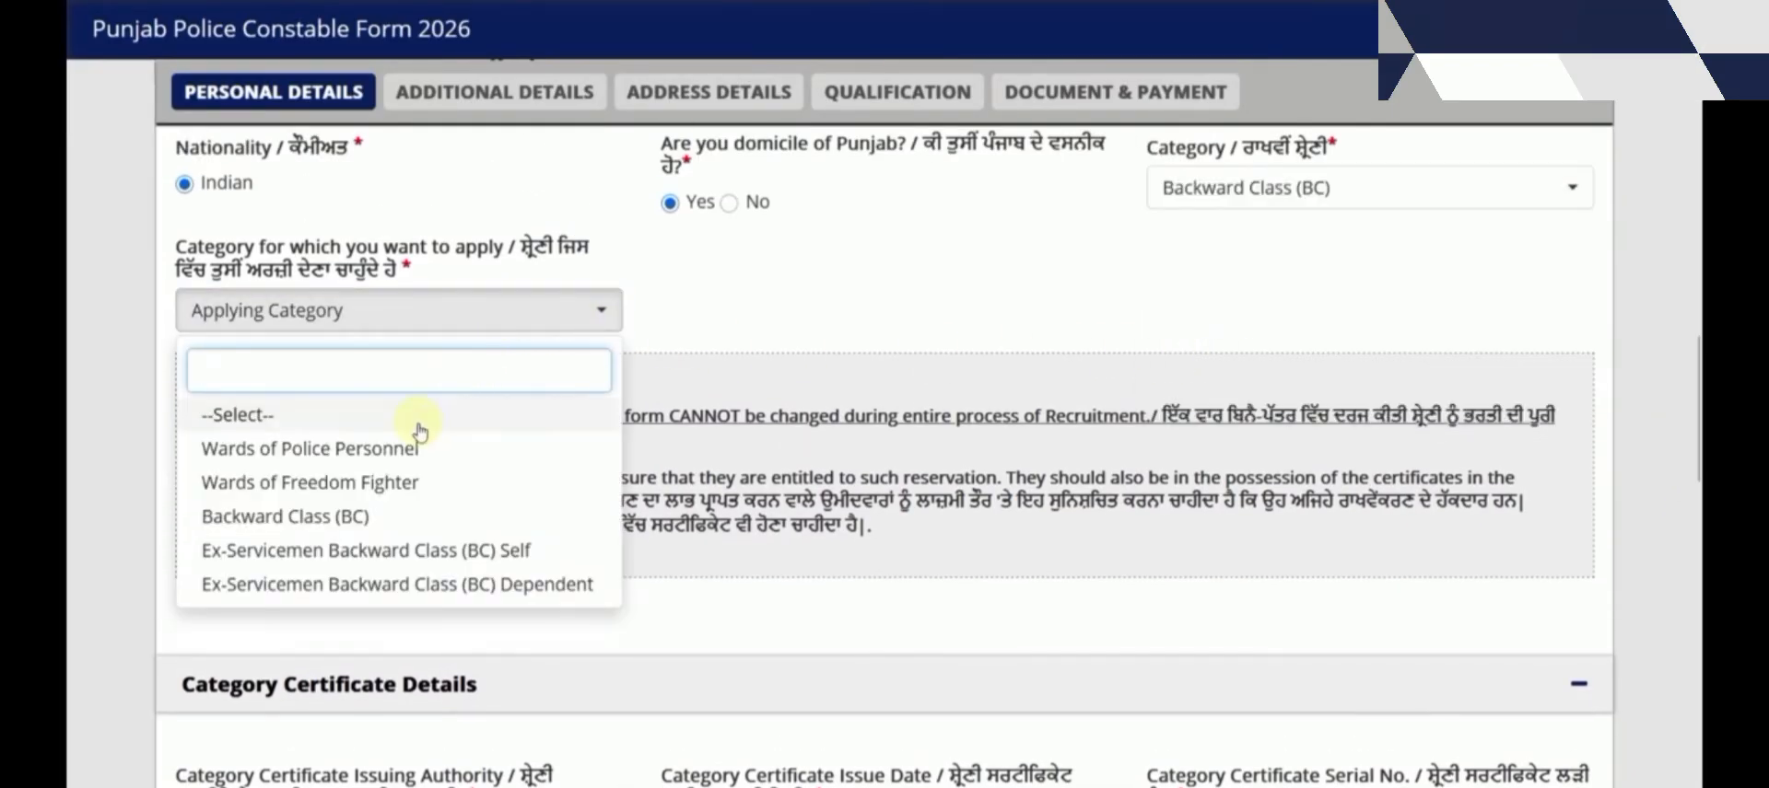
left_click(359, 516)
scroll(600, 556, "down", 5)
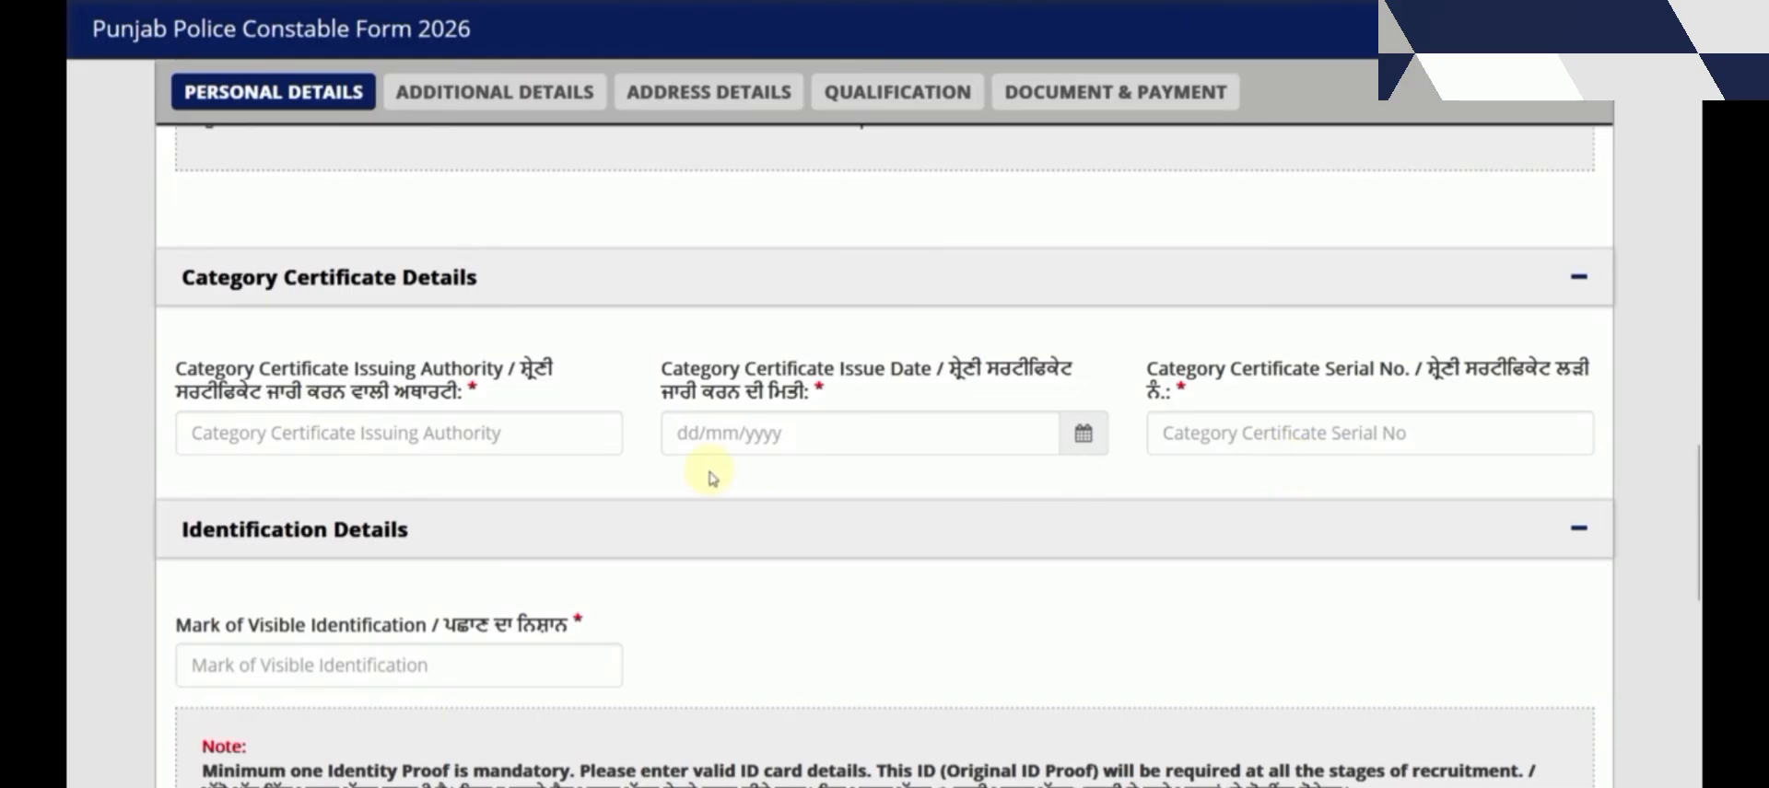
Enter NO MARK in the Mark of Visible Identification field
scroll(712, 478, "down", 3)
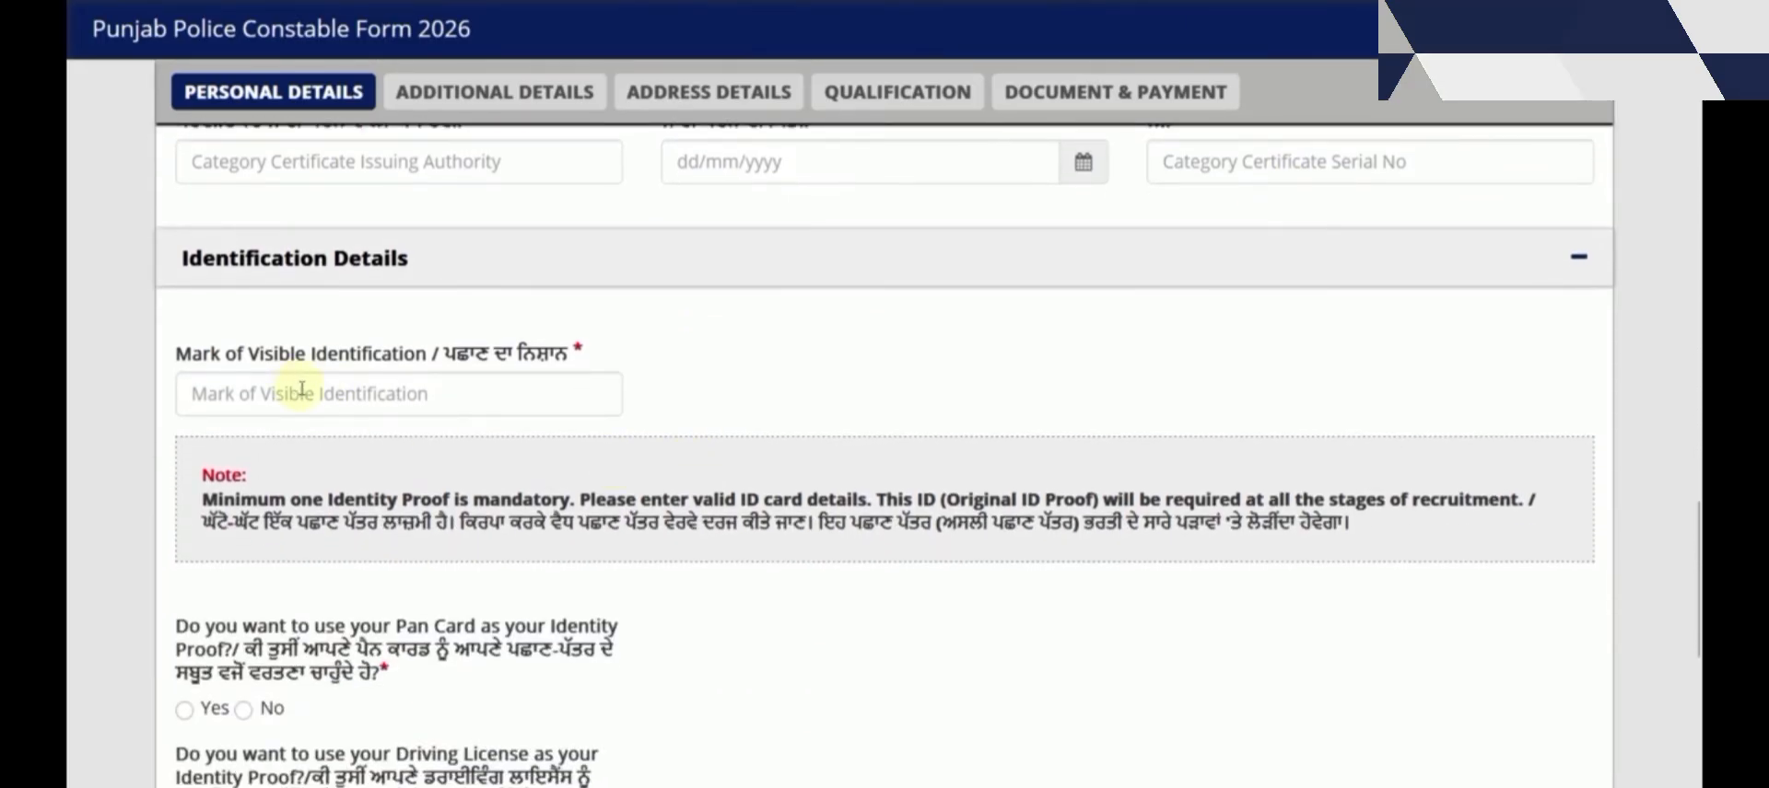
left_click(302, 389)
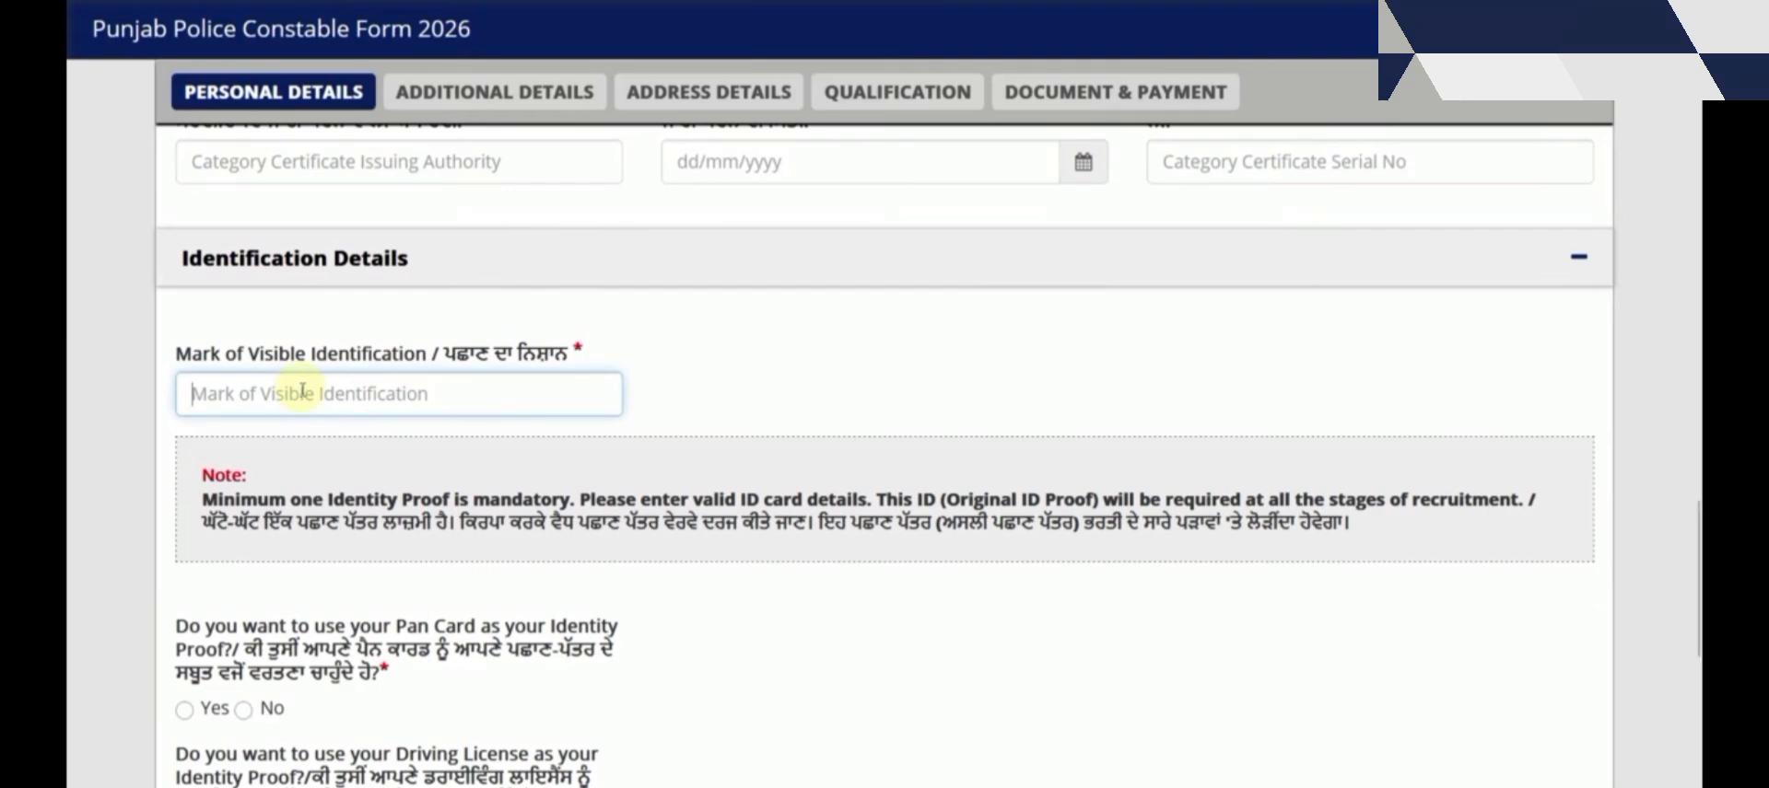
type("NO MARK")
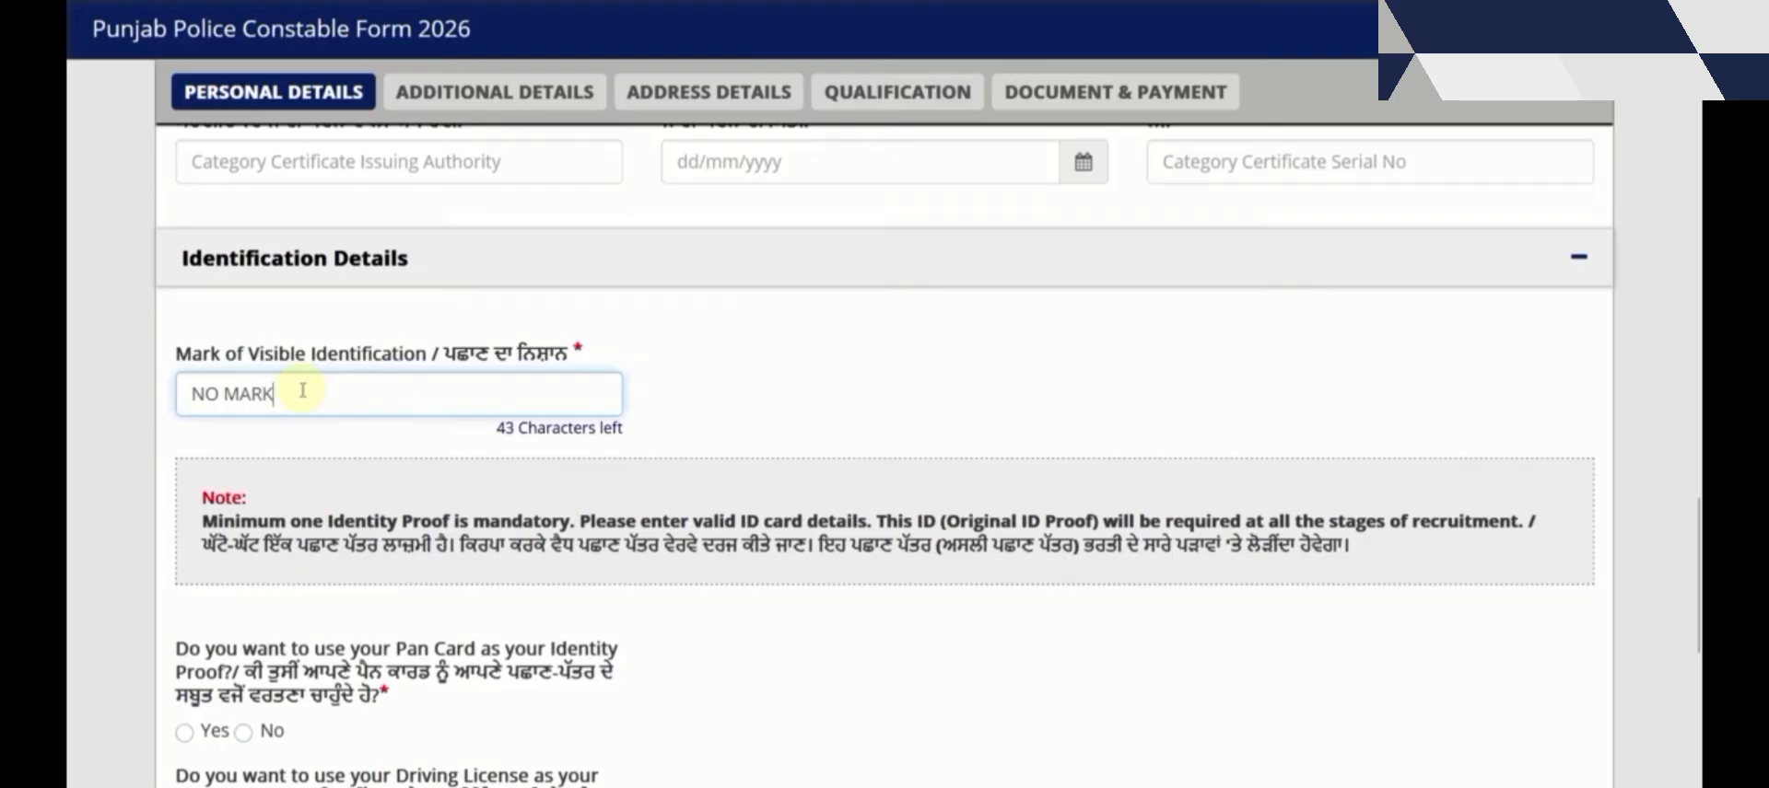
scroll(392, 415, "down", 1)
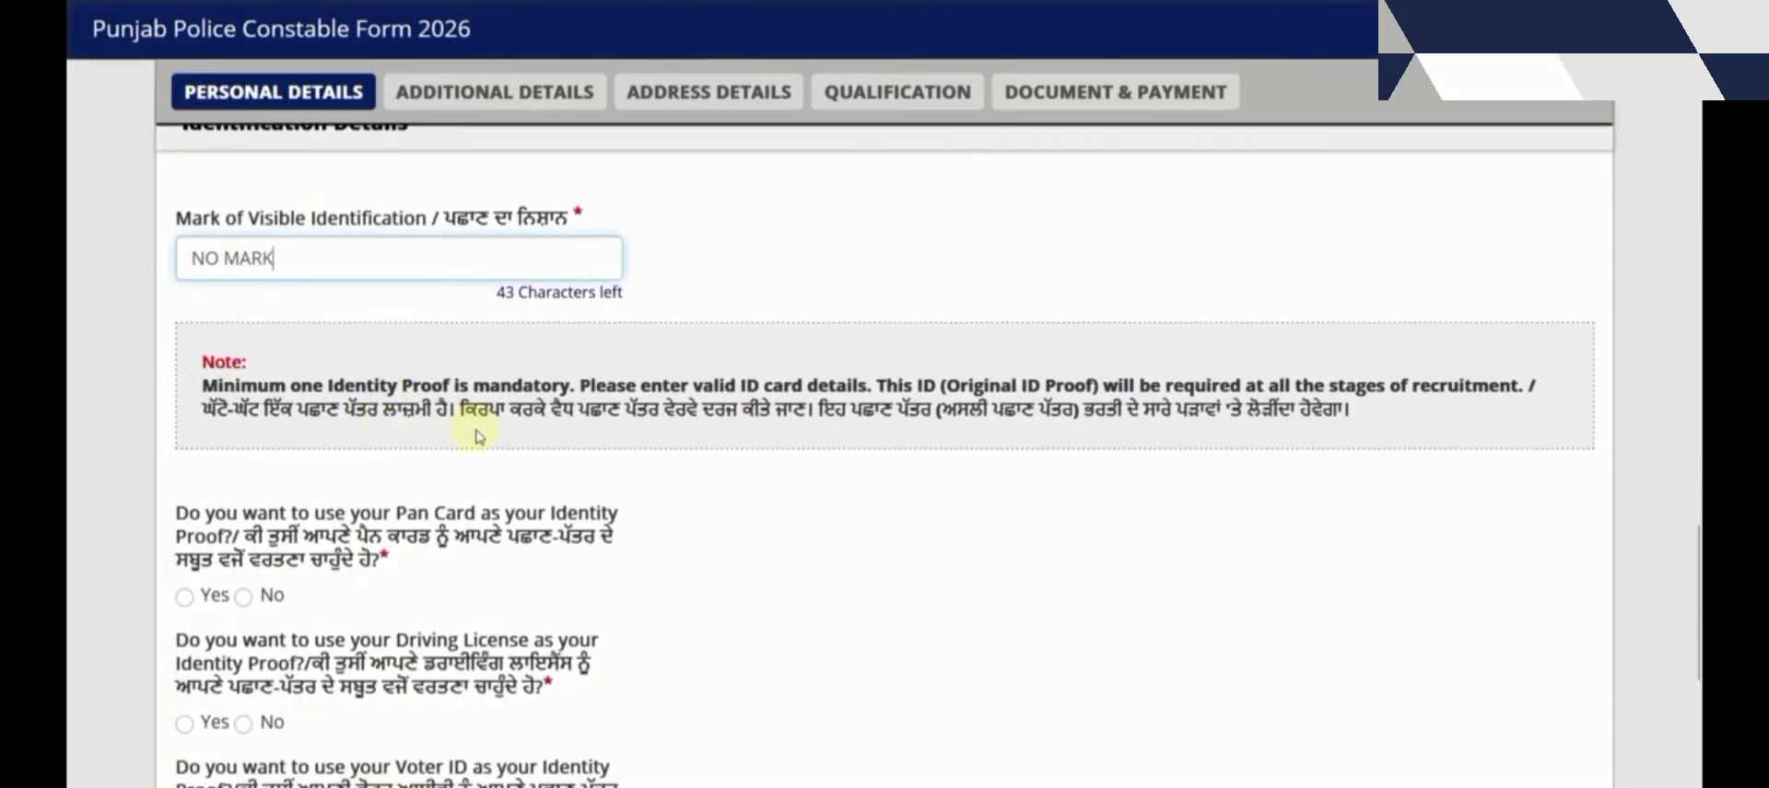
scroll(474, 410, "down", 2)
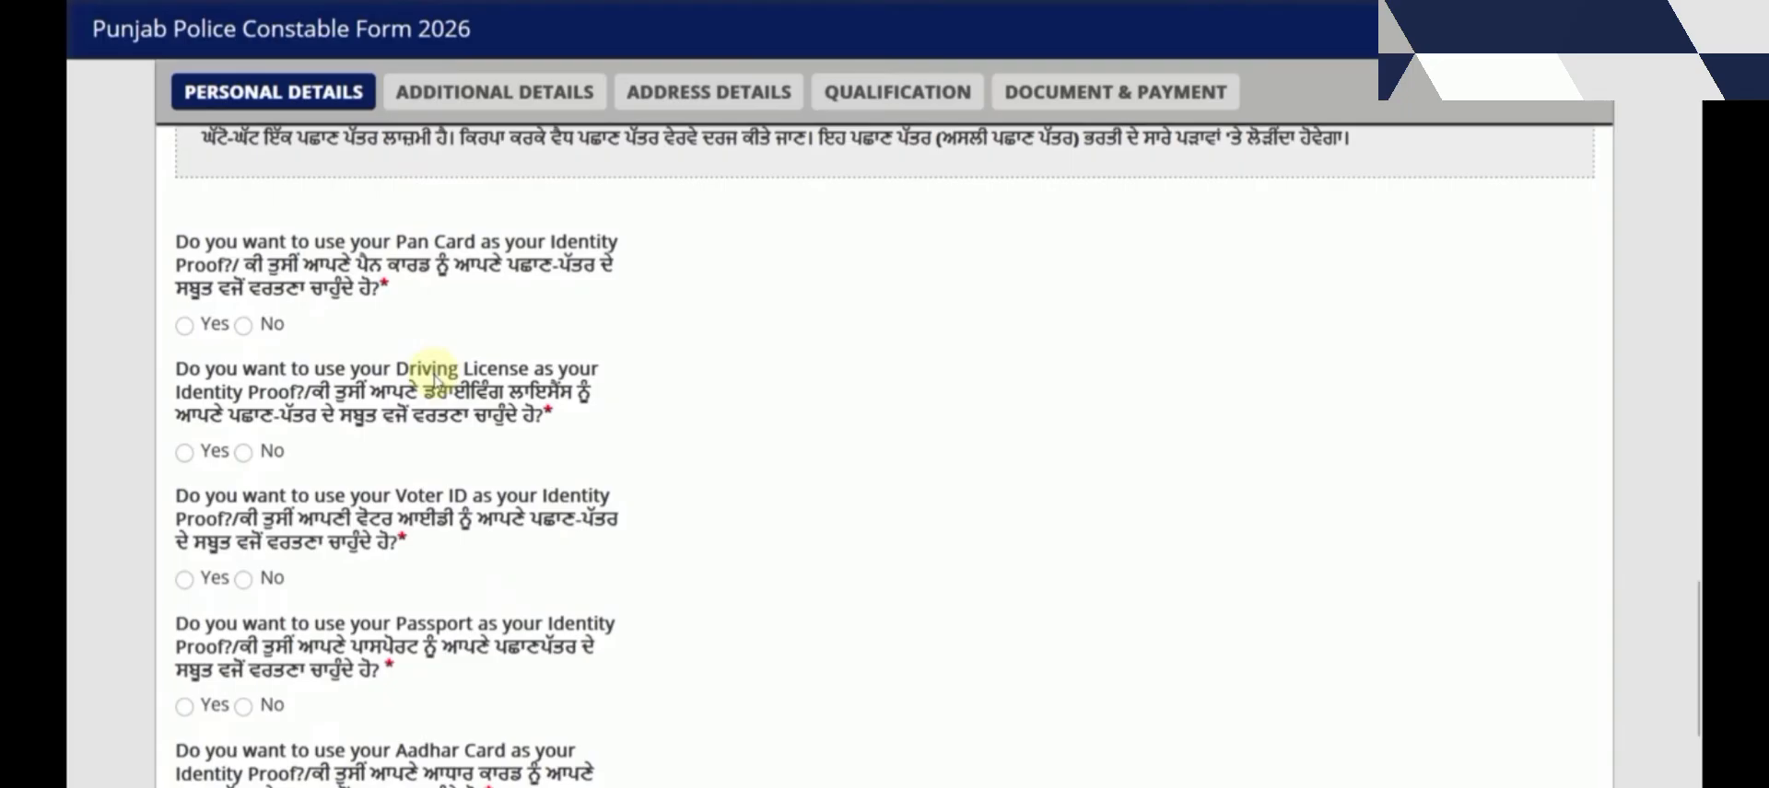
scroll(446, 466, "down", 1)
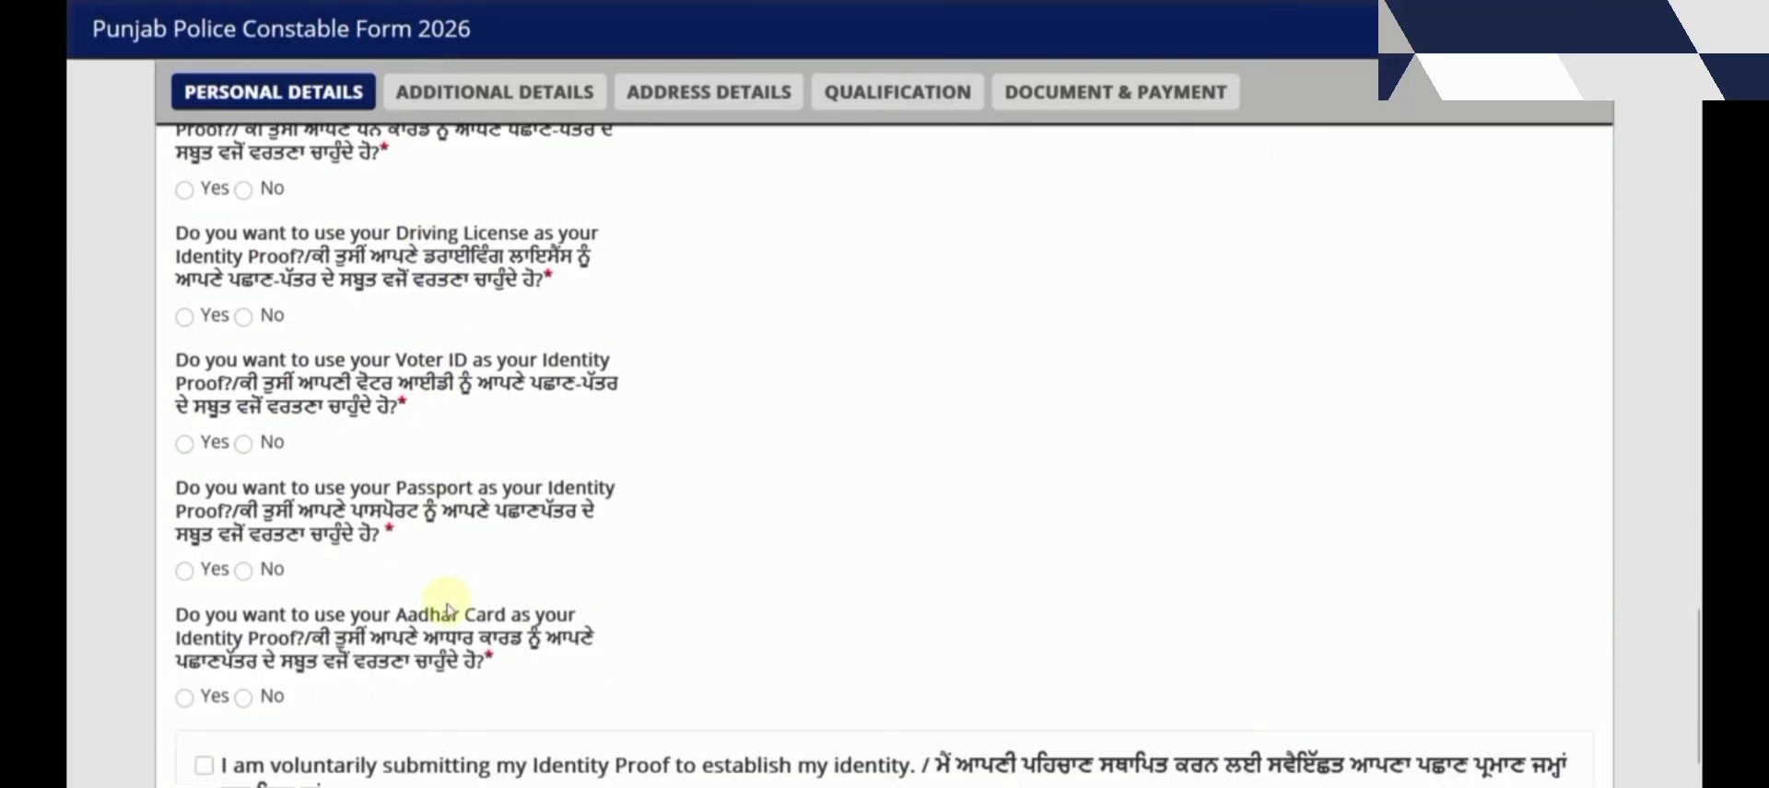
scroll(368, 553, "up", 1)
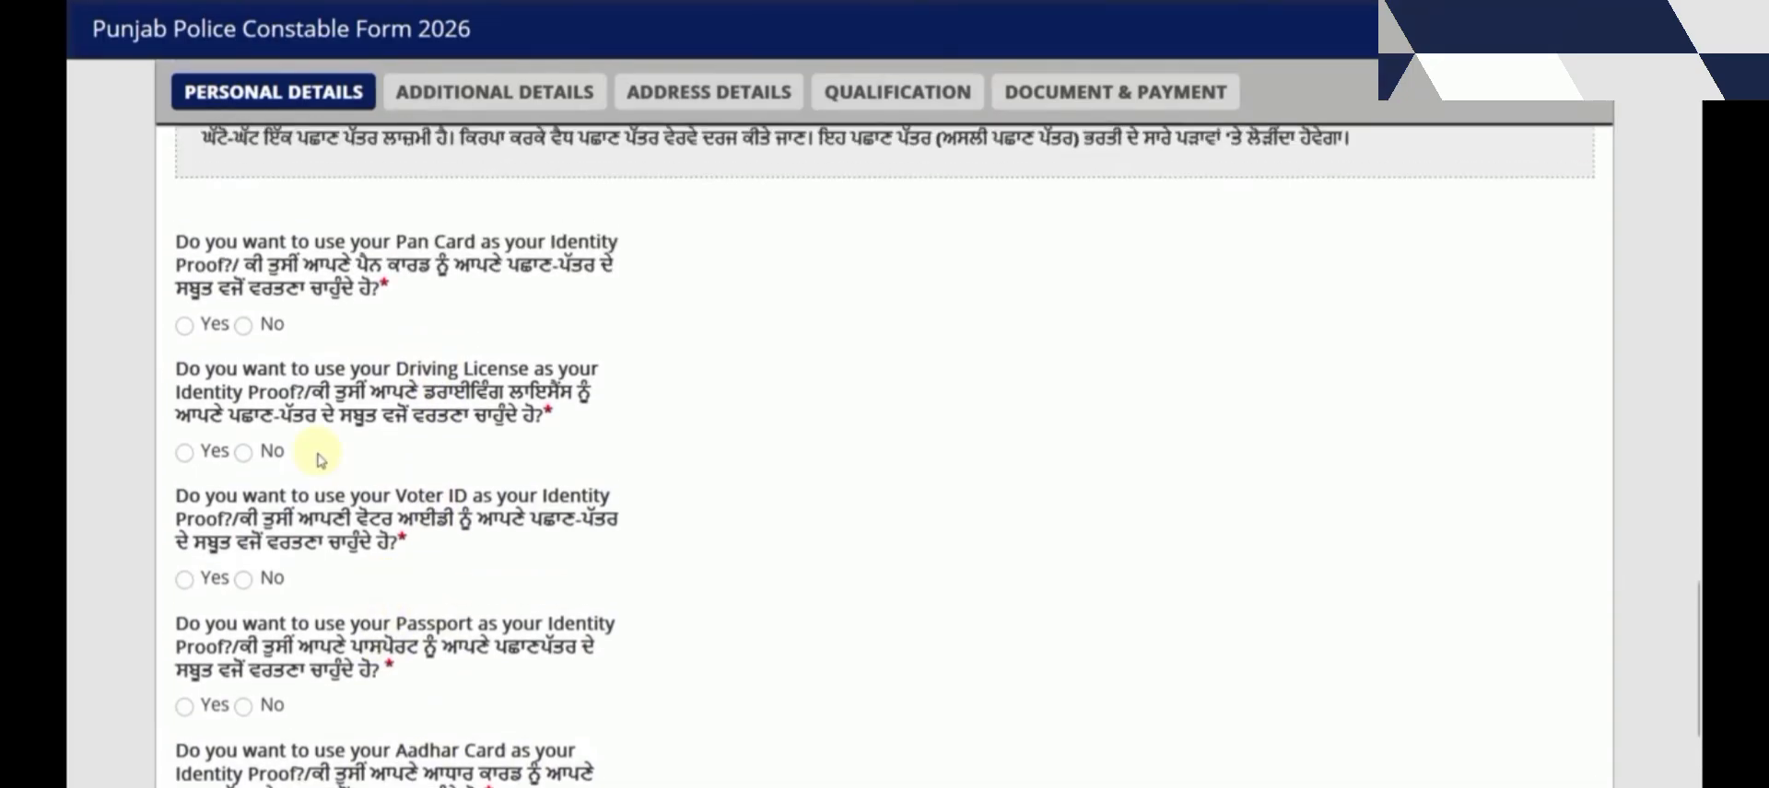
Answer No for Pan Card, Driving License, Voter ID and Passport as identity proof
left_click(184, 304)
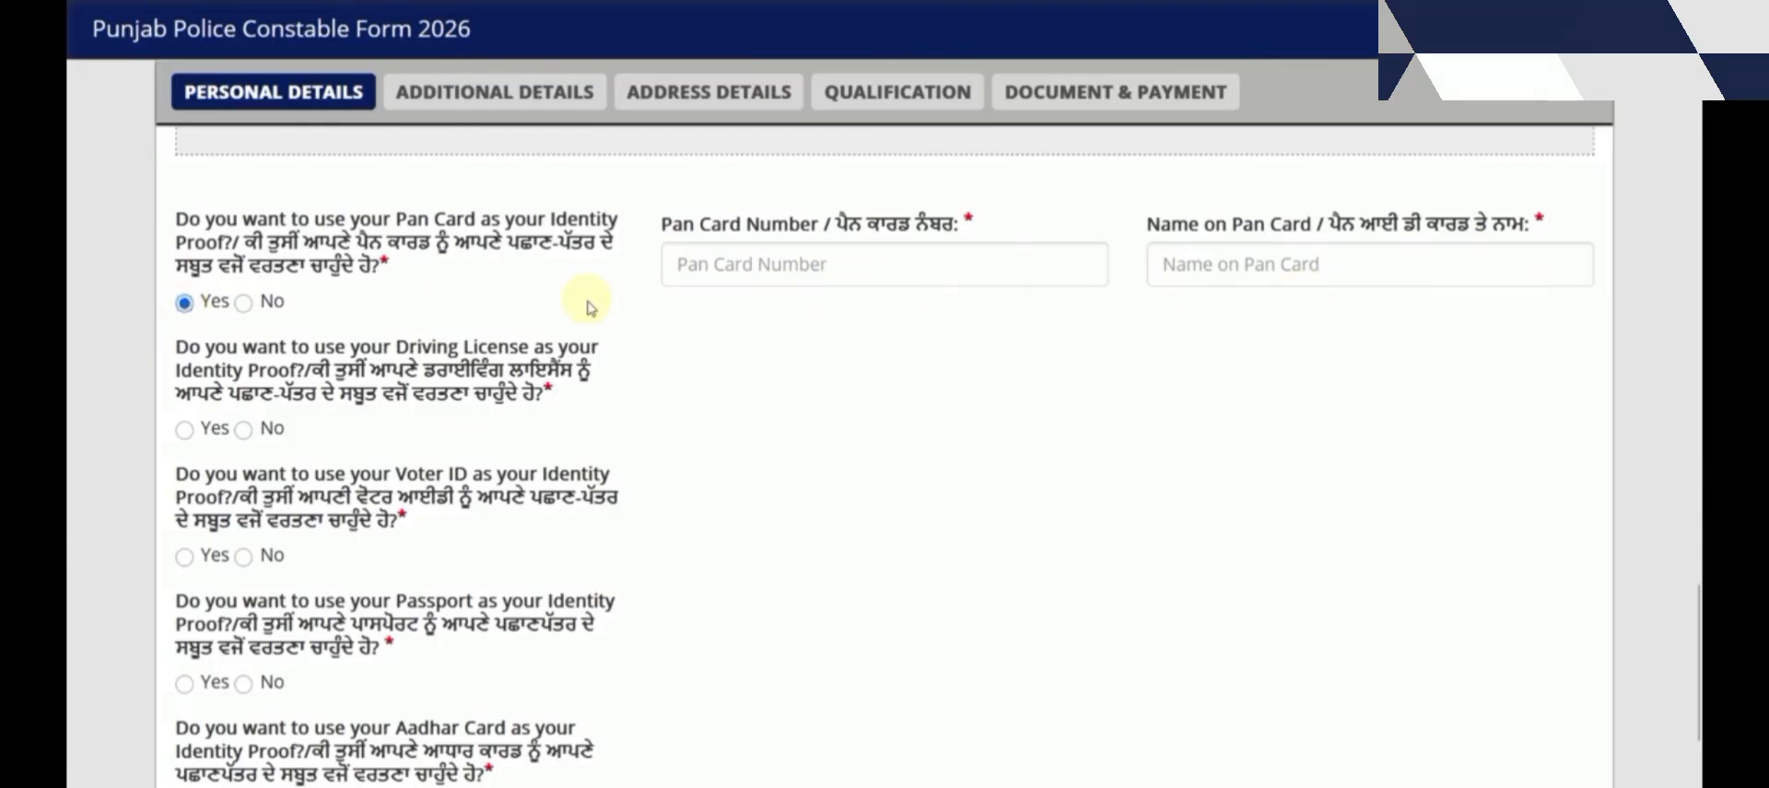
left_click(244, 303)
left_click(186, 430)
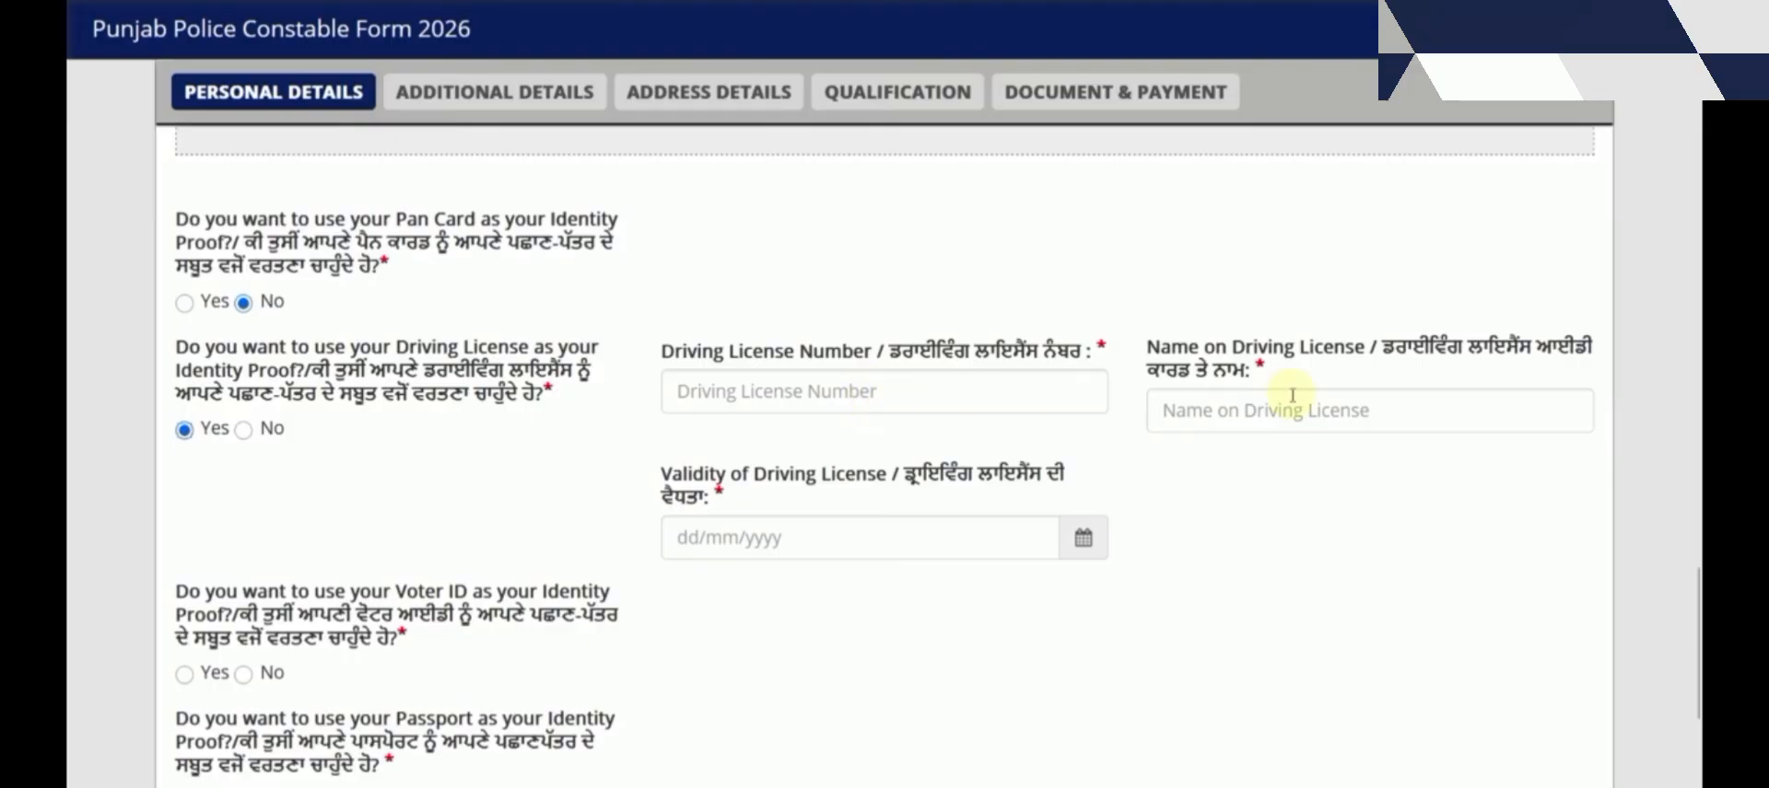
left_click(243, 430)
left_click(184, 560)
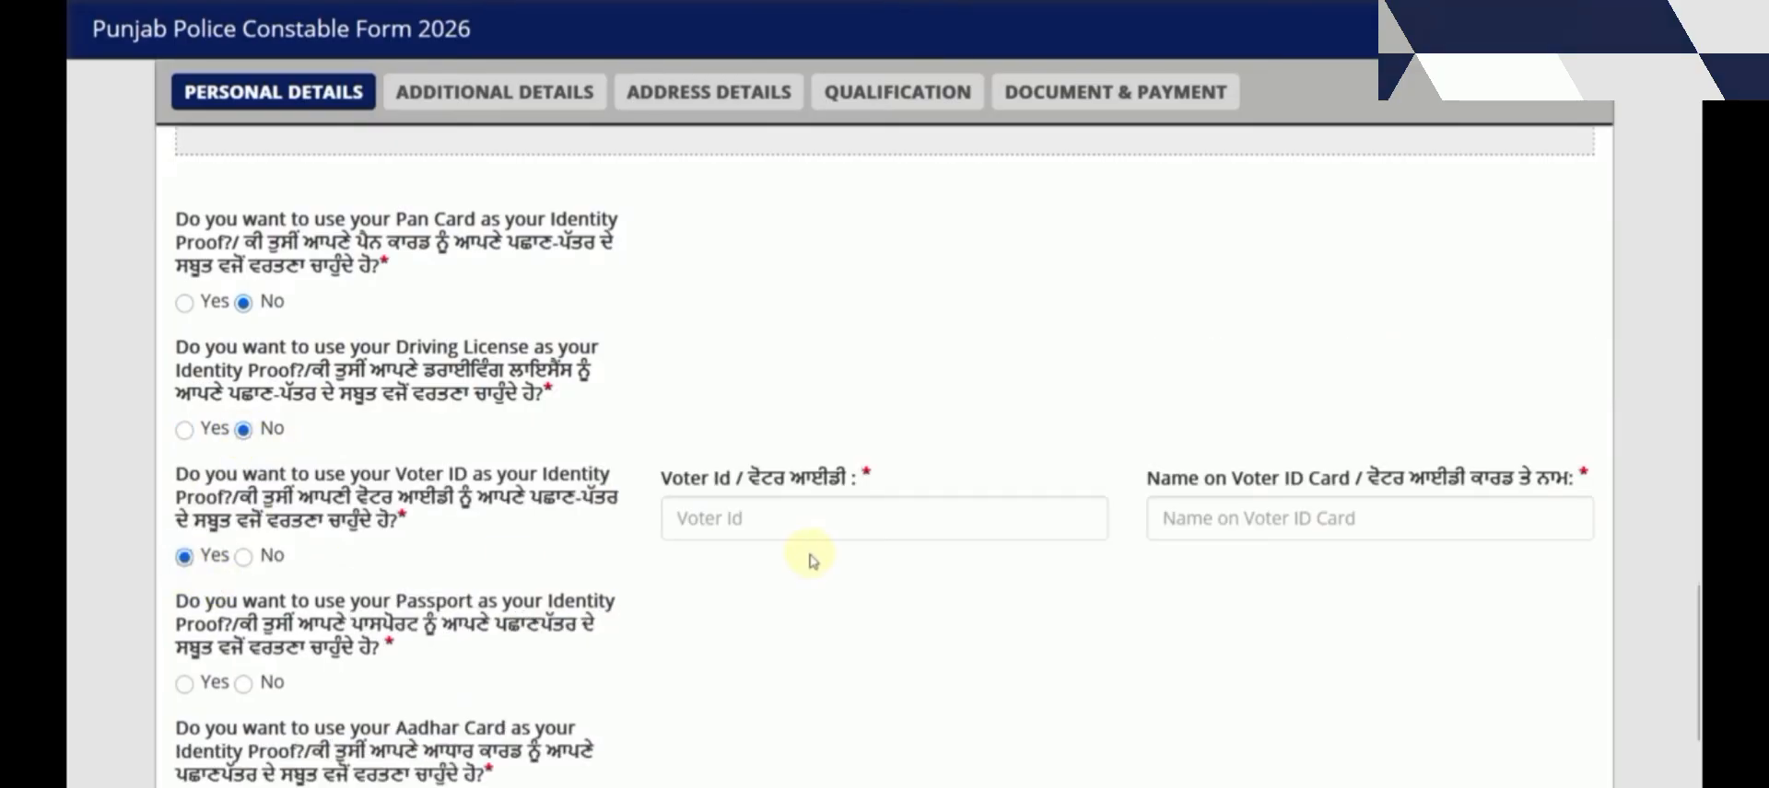
left_click(245, 557)
left_click(184, 683)
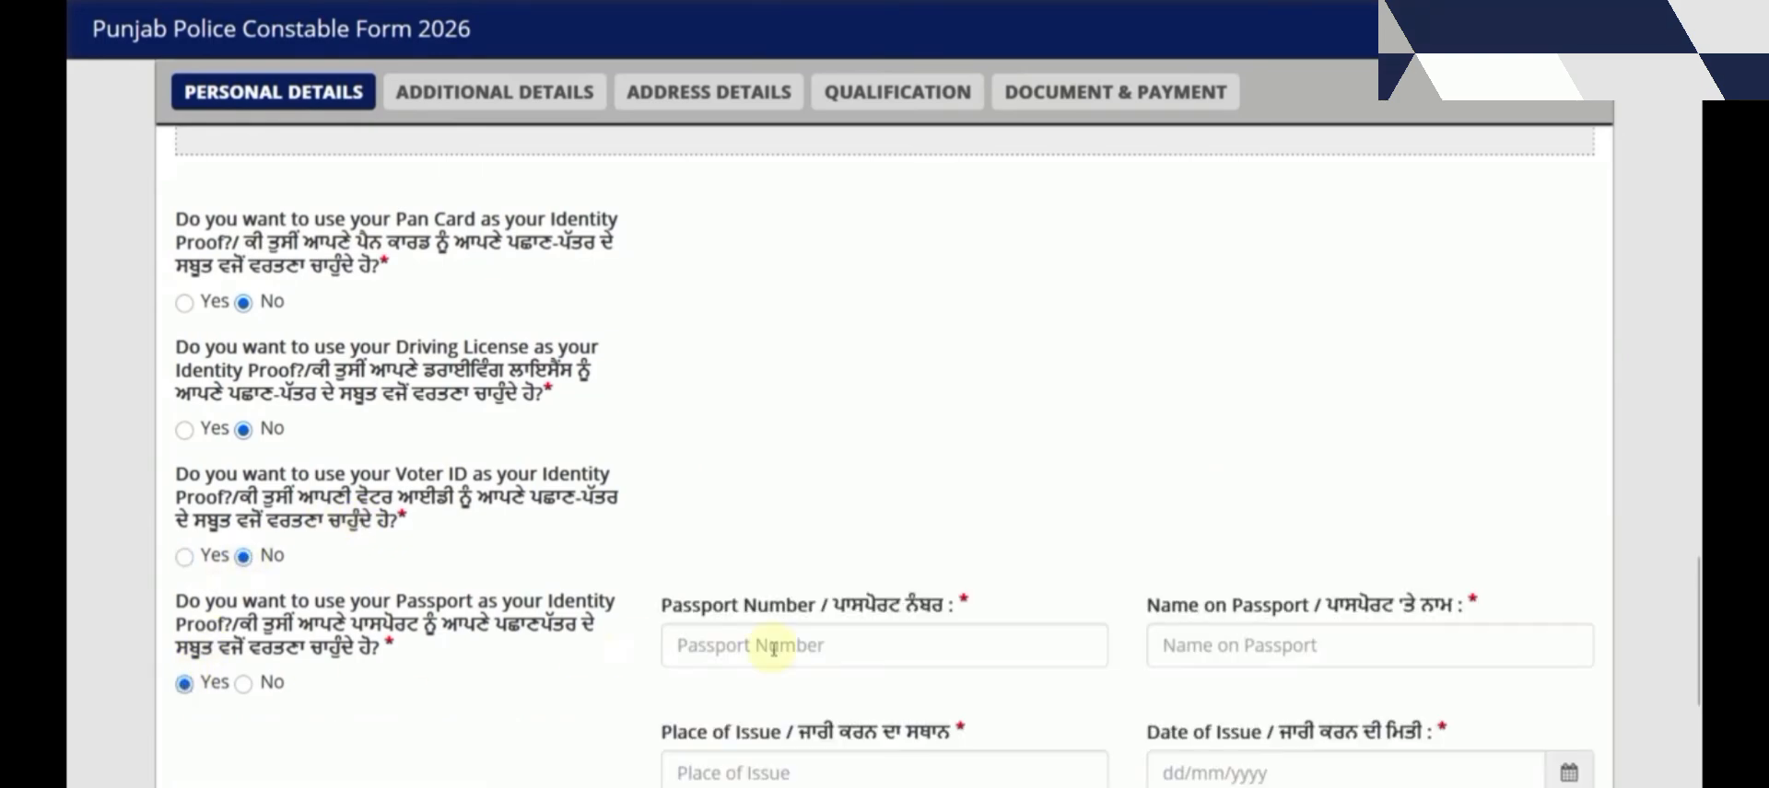
scroll(945, 644, "down", 2)
left_click(243, 553)
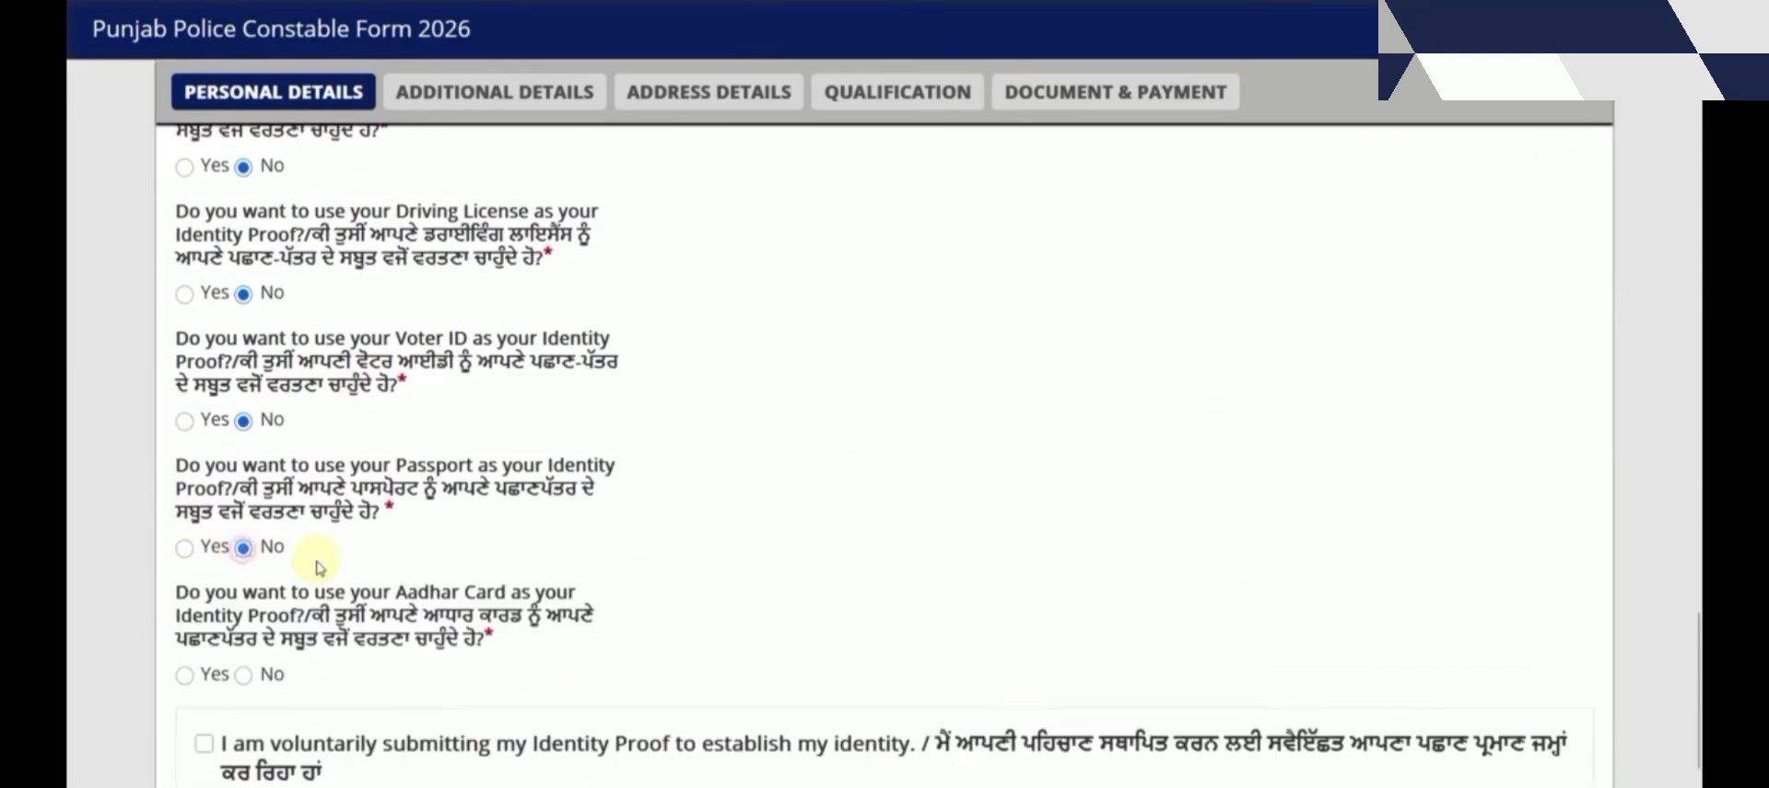
Choose Aadhar Card as identity proof, tick the consent and save personal details
scroll(247, 565, "down", 2)
left_click(185, 543)
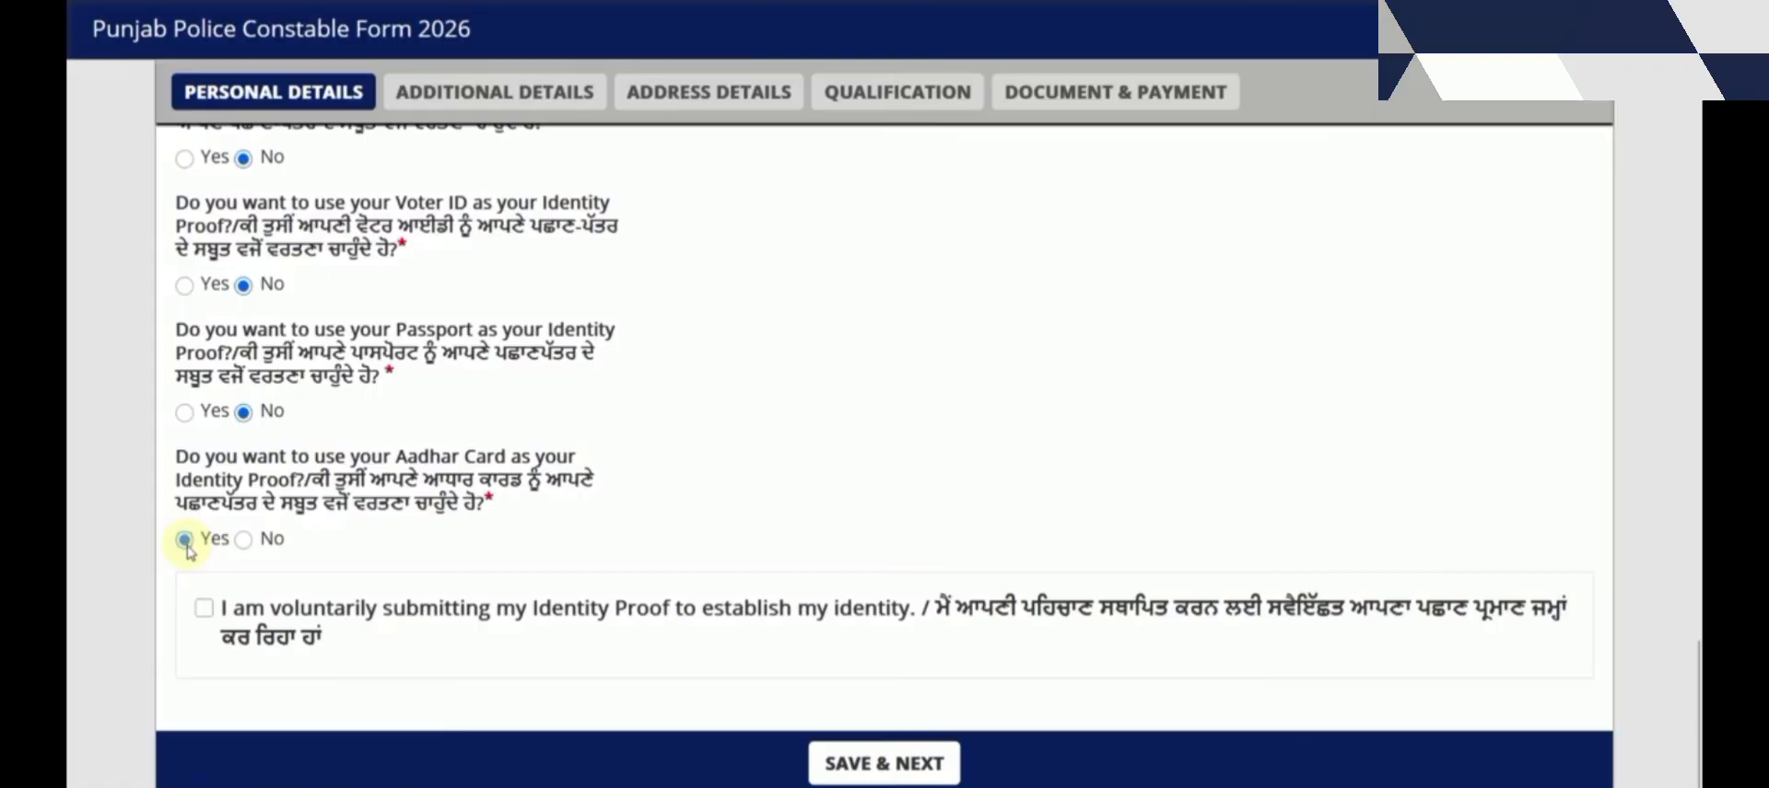
left_click(200, 610)
left_click(868, 770)
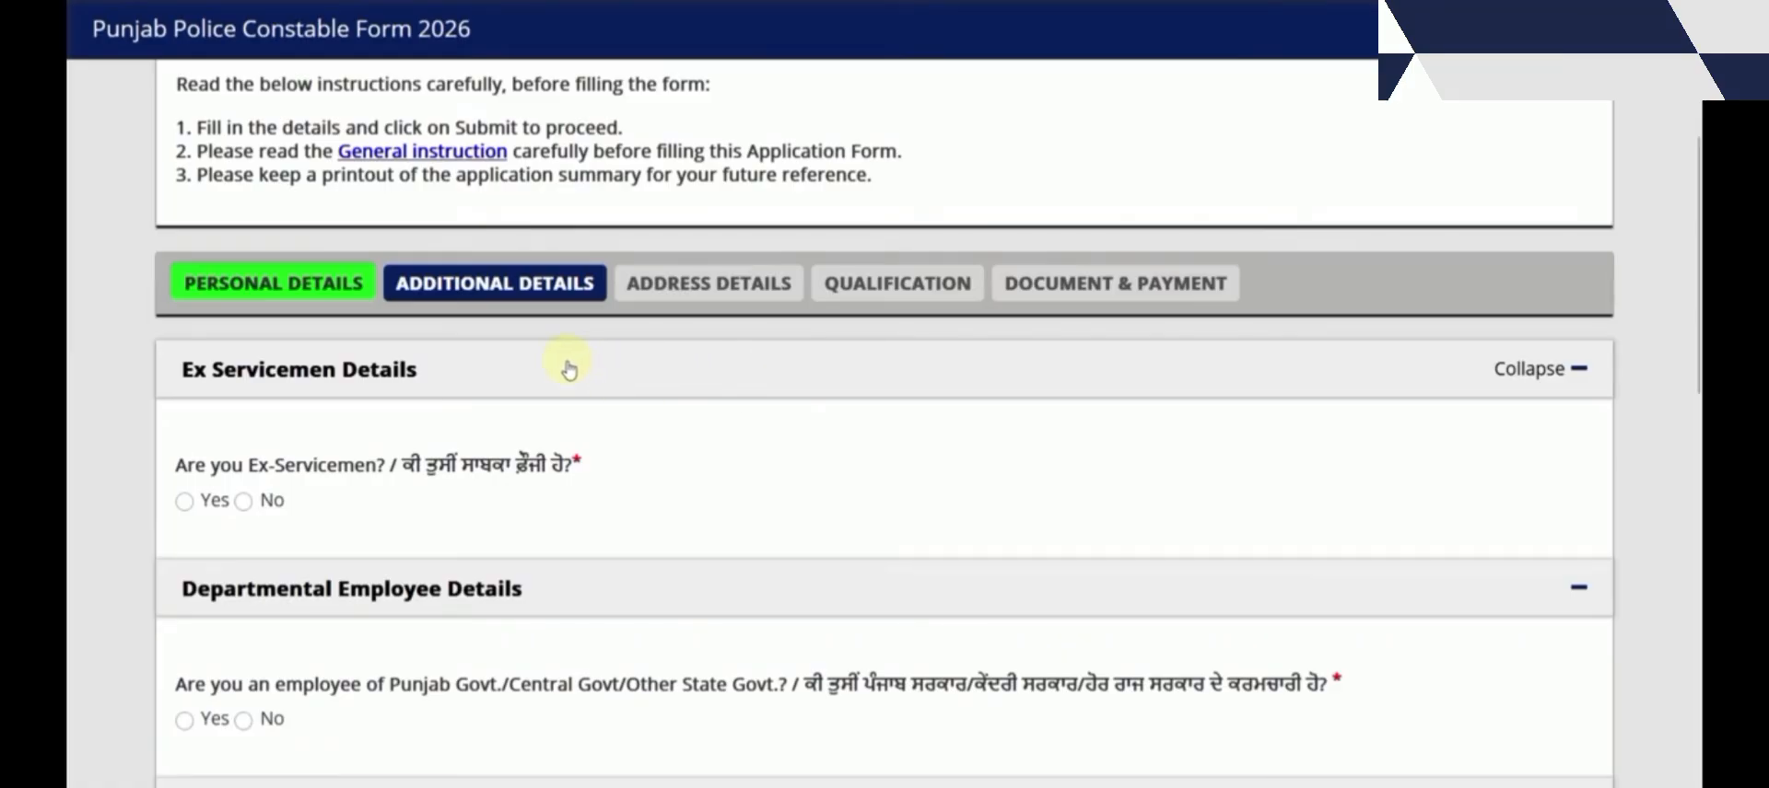
Answer No to the Ex-Servicemen question after dismissing the category warning
scroll(568, 369, "down", 2)
left_click(185, 365)
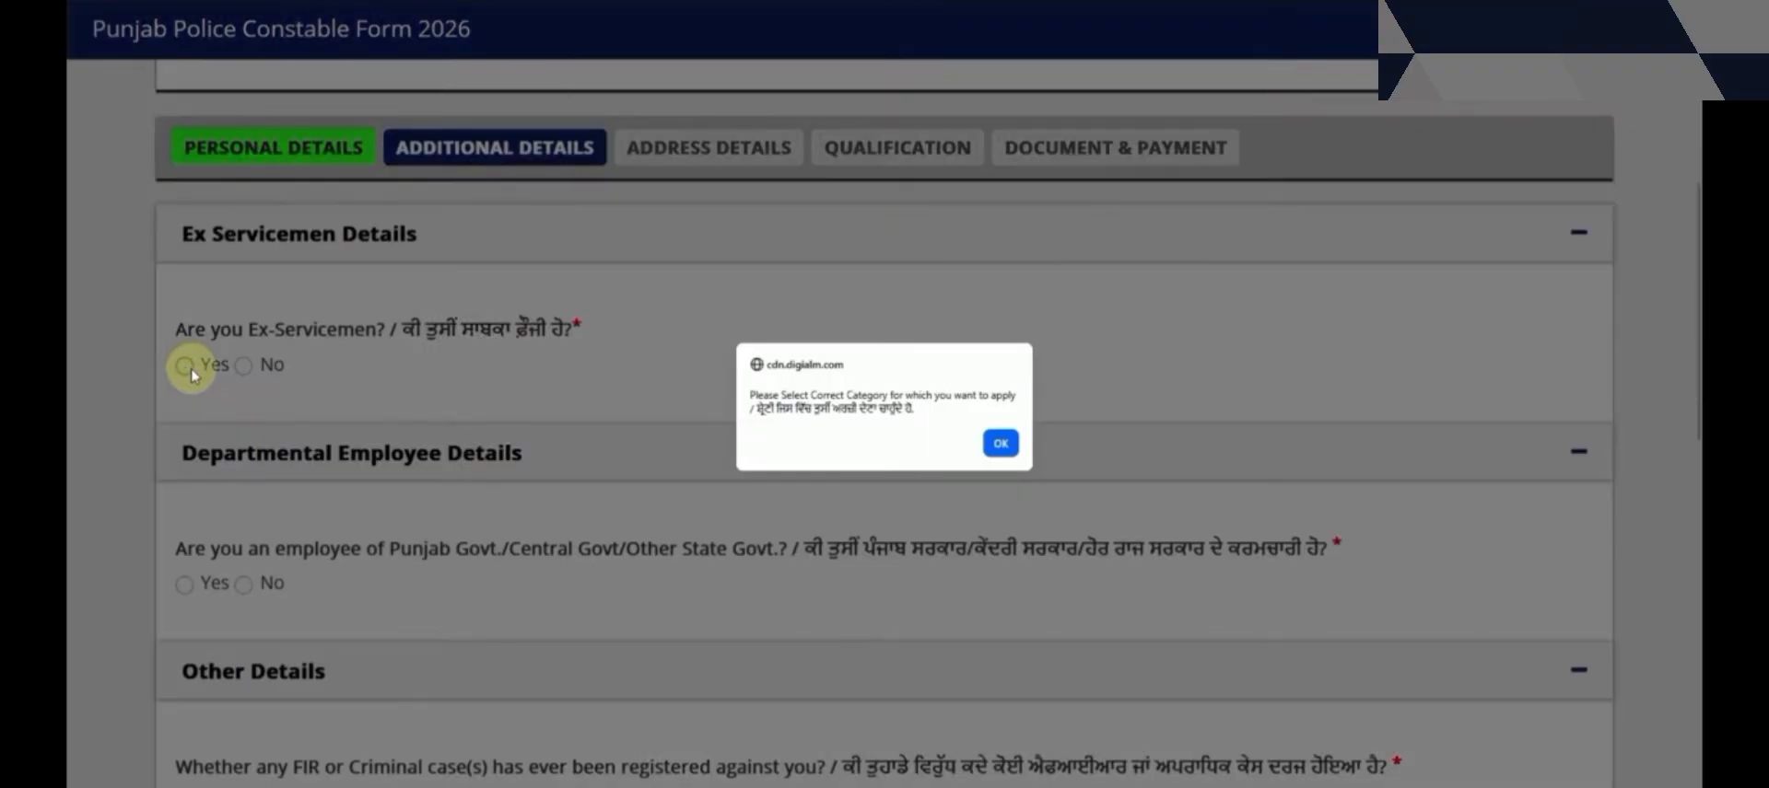
left_click(1000, 444)
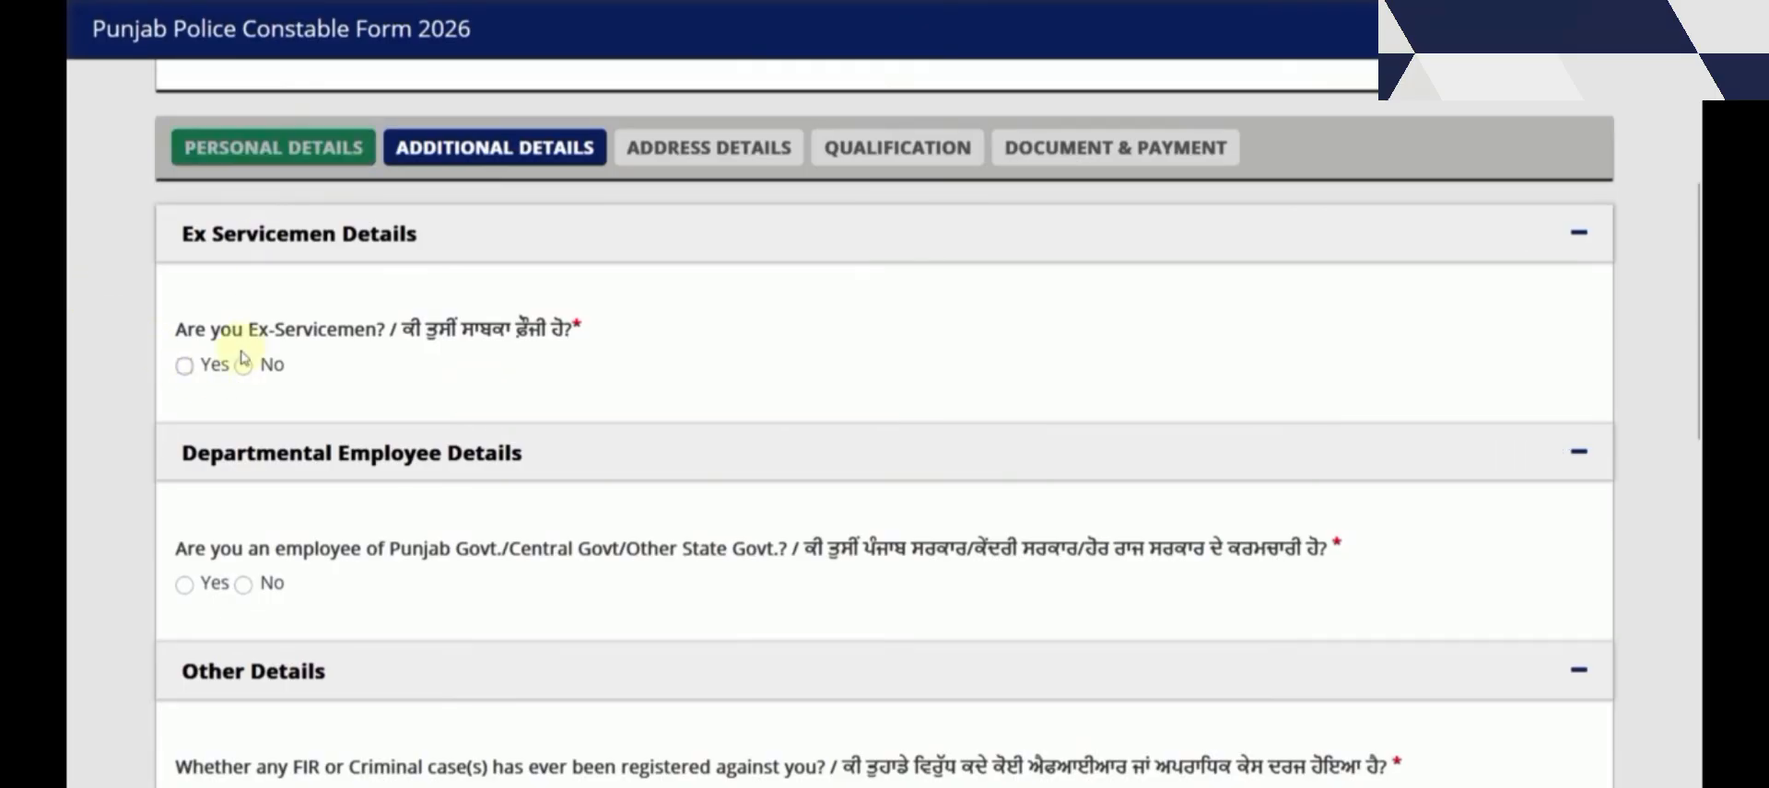
left_click(185, 366)
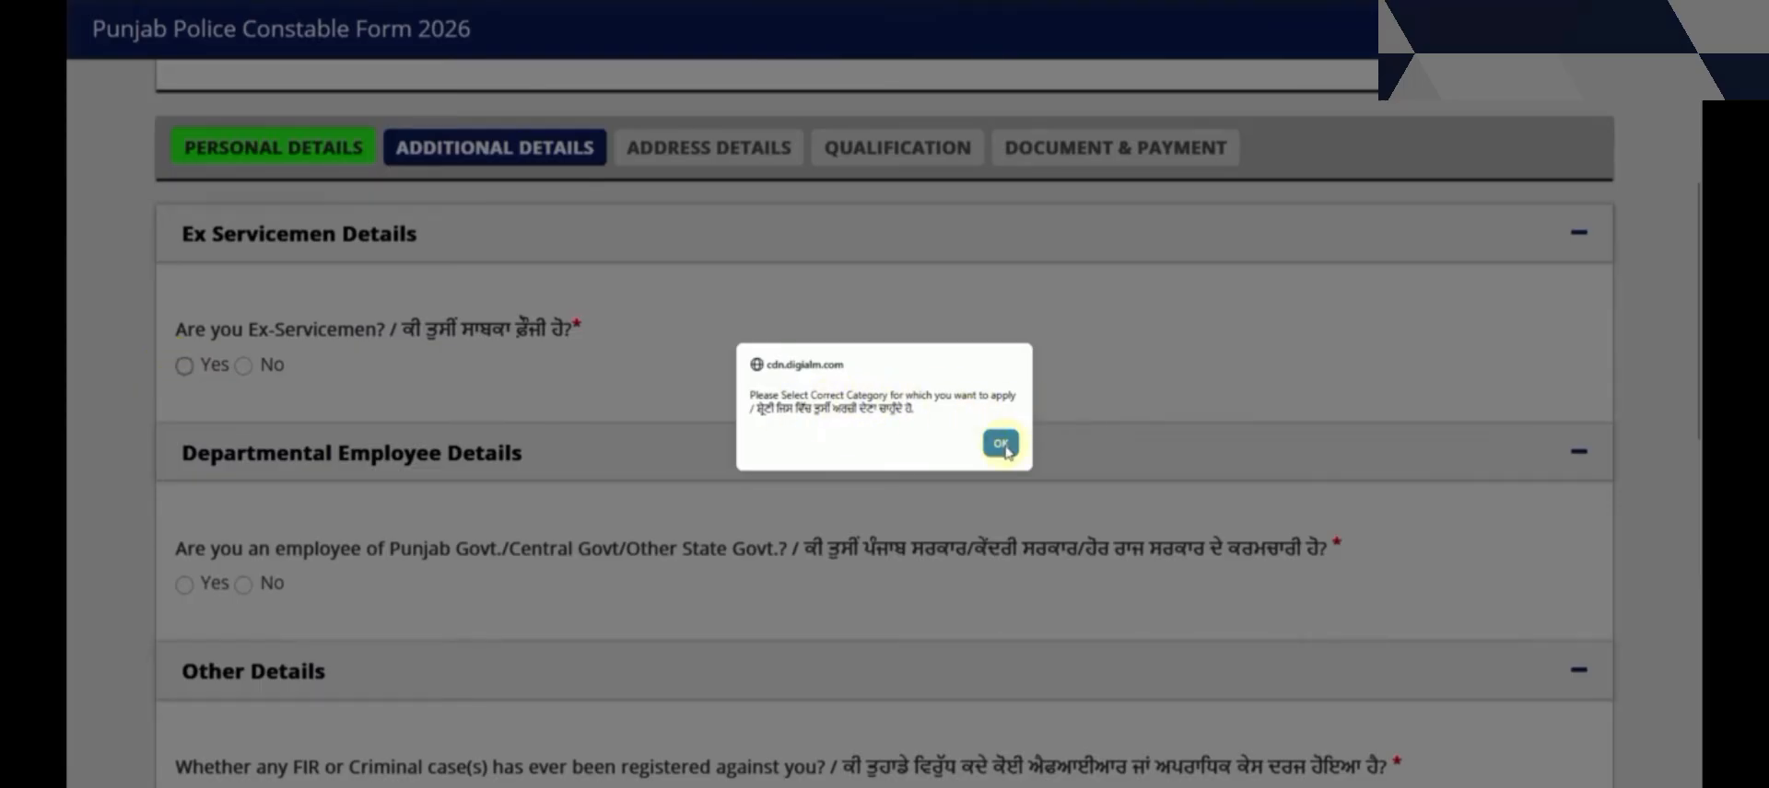
left_click(1001, 446)
left_click(244, 367)
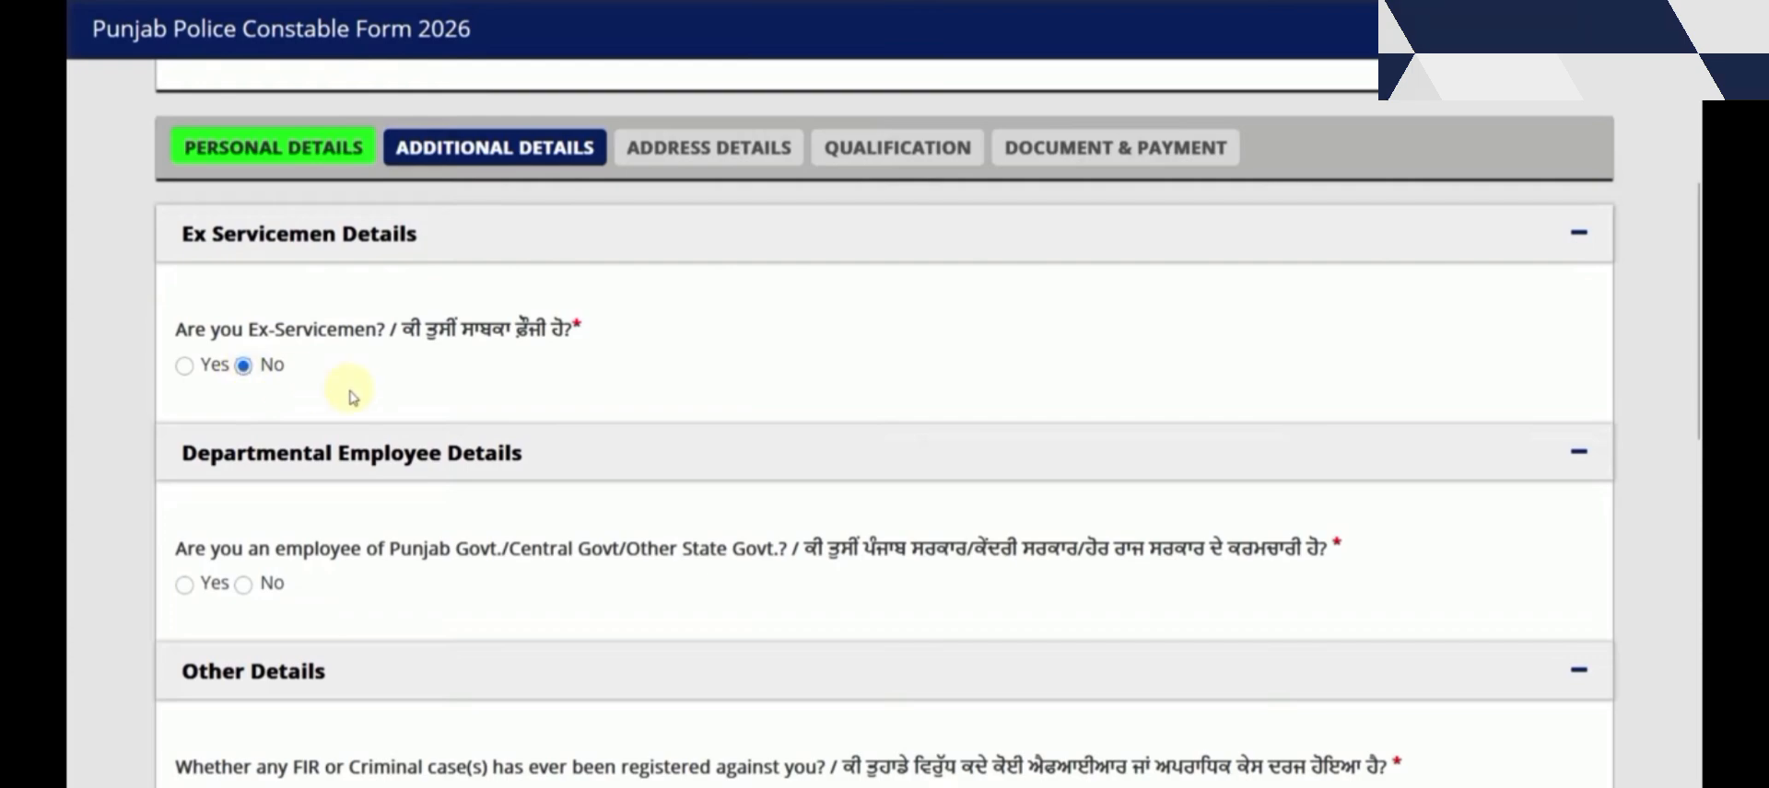
Answer No to the government employee, FIR, arrest, tried-by-court and good-behaviour bond questions
scroll(352, 397, "down", 1)
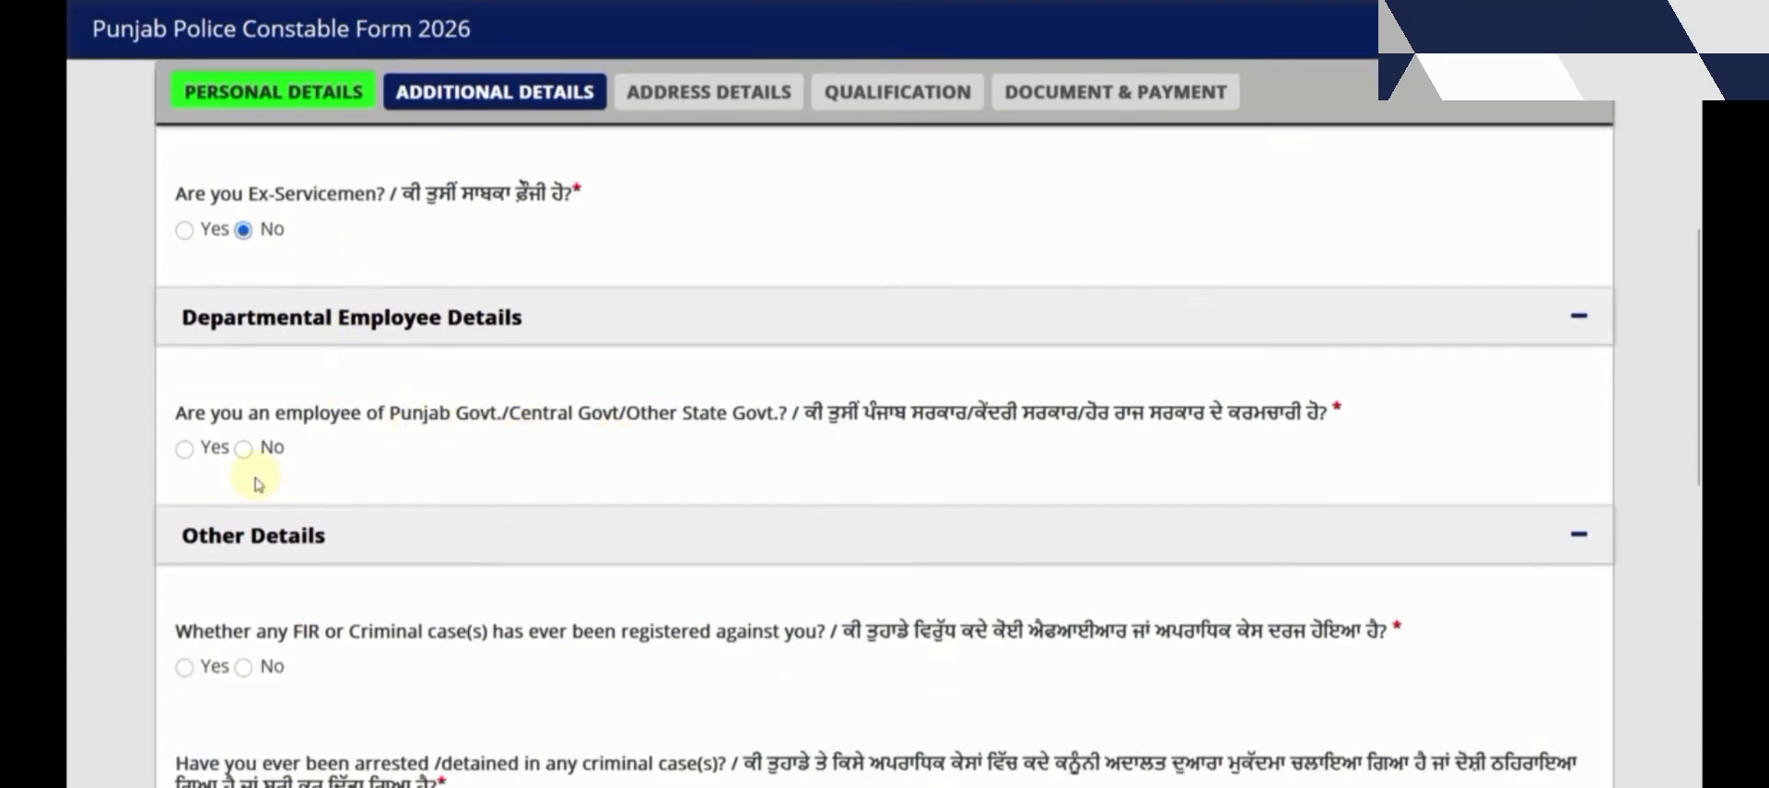
left_click(244, 451)
scroll(247, 456, "down", 2)
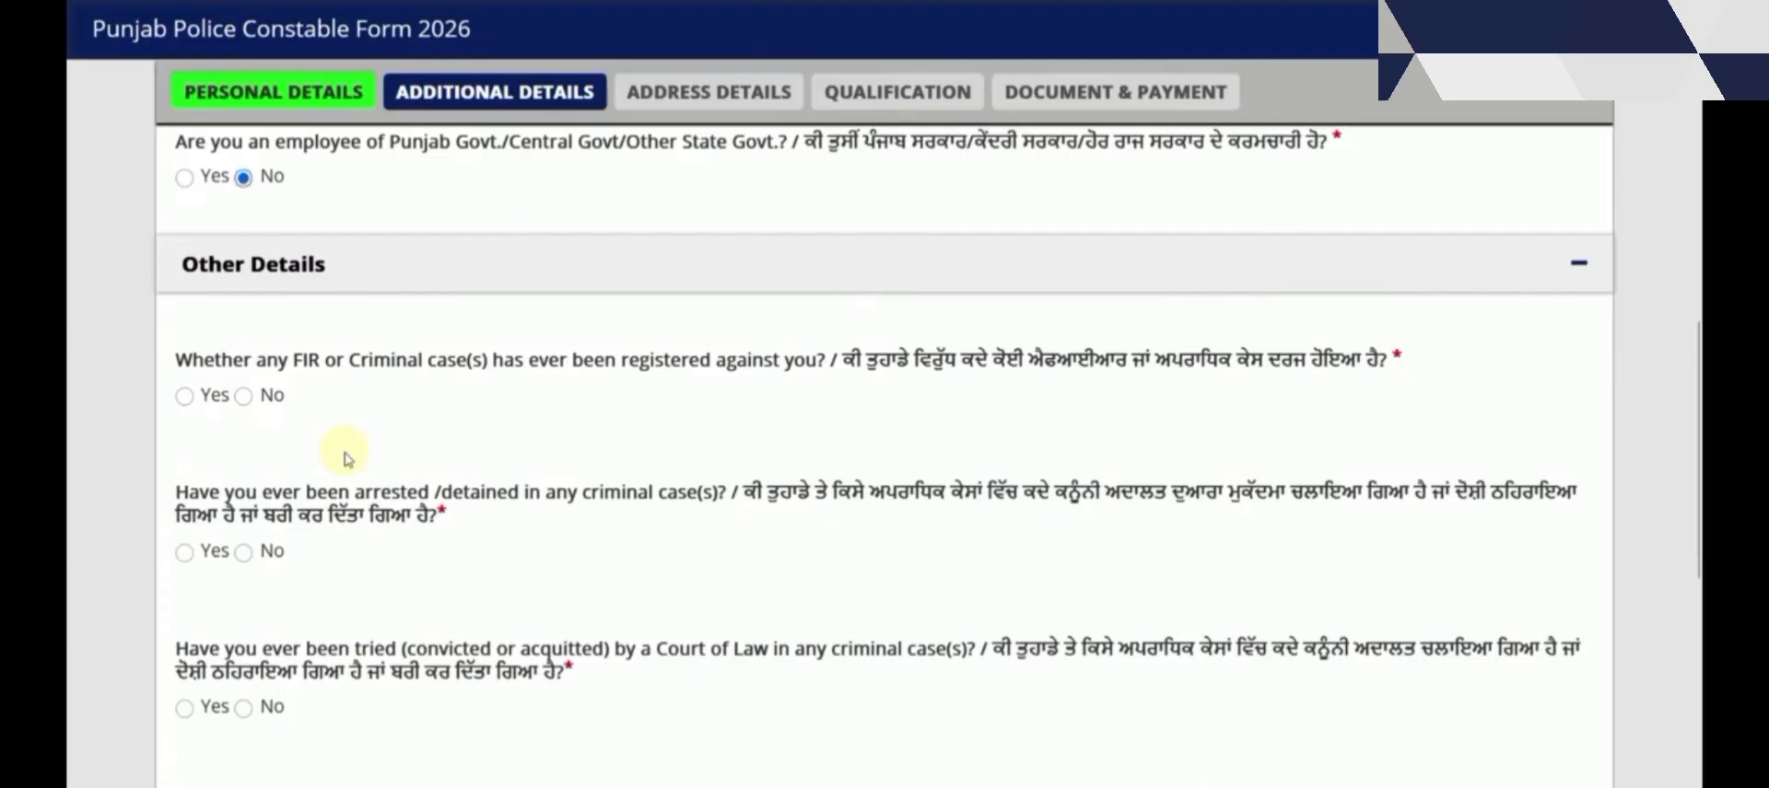
left_click(242, 398)
left_click(243, 553)
scroll(242, 474, "down", 3)
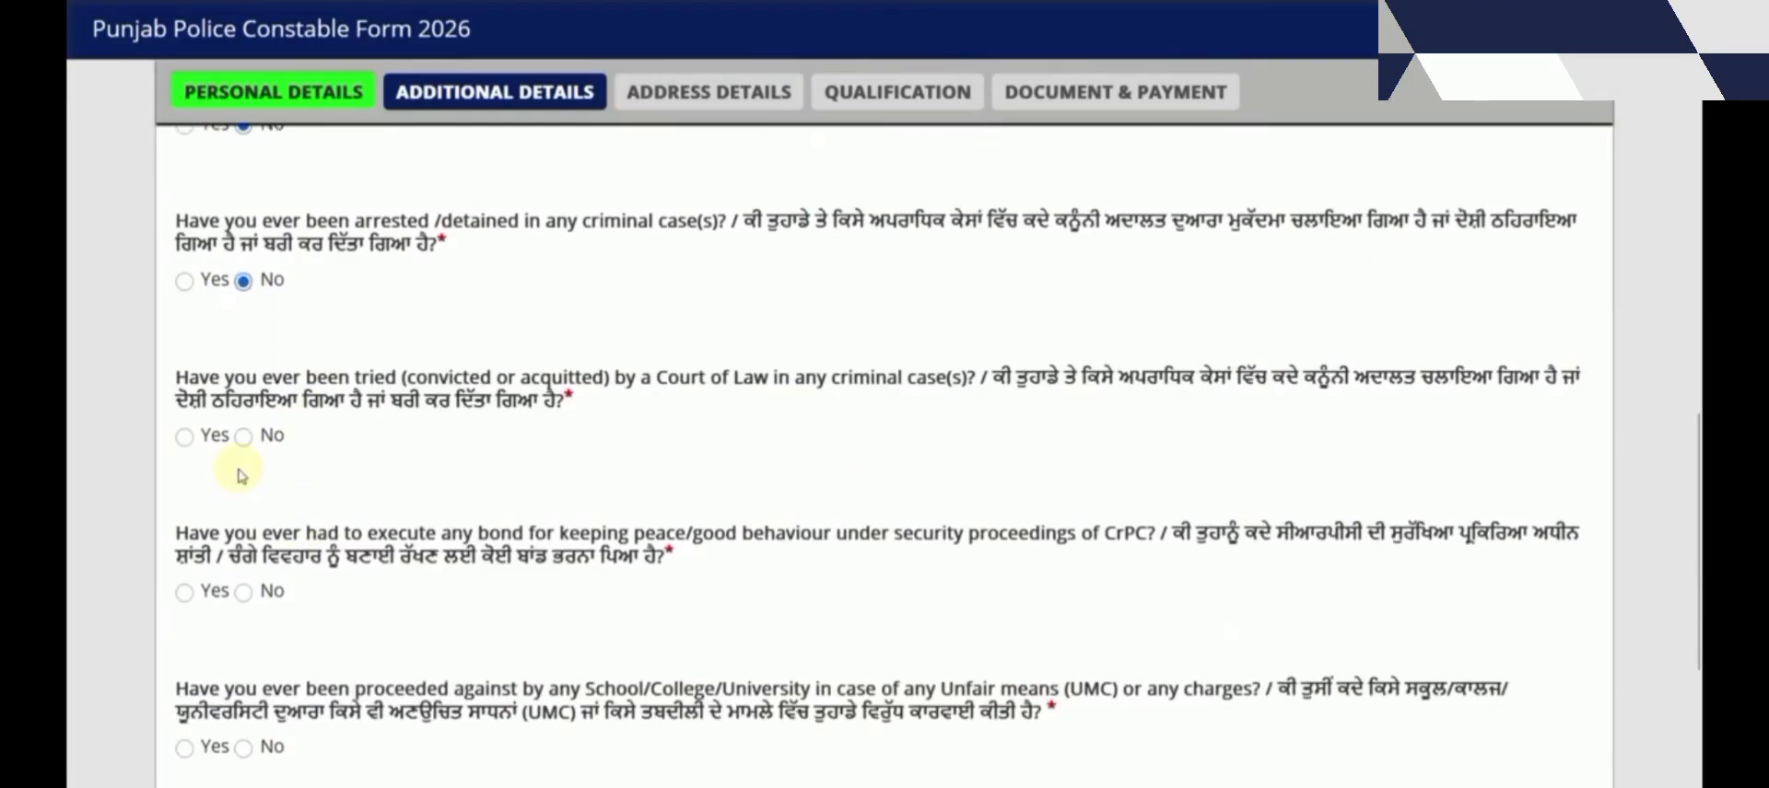
left_click(243, 438)
left_click(243, 592)
Answer No to the UMC, criminal proceedings and departmental enquiry questions, then save
scroll(241, 553, "down", 3)
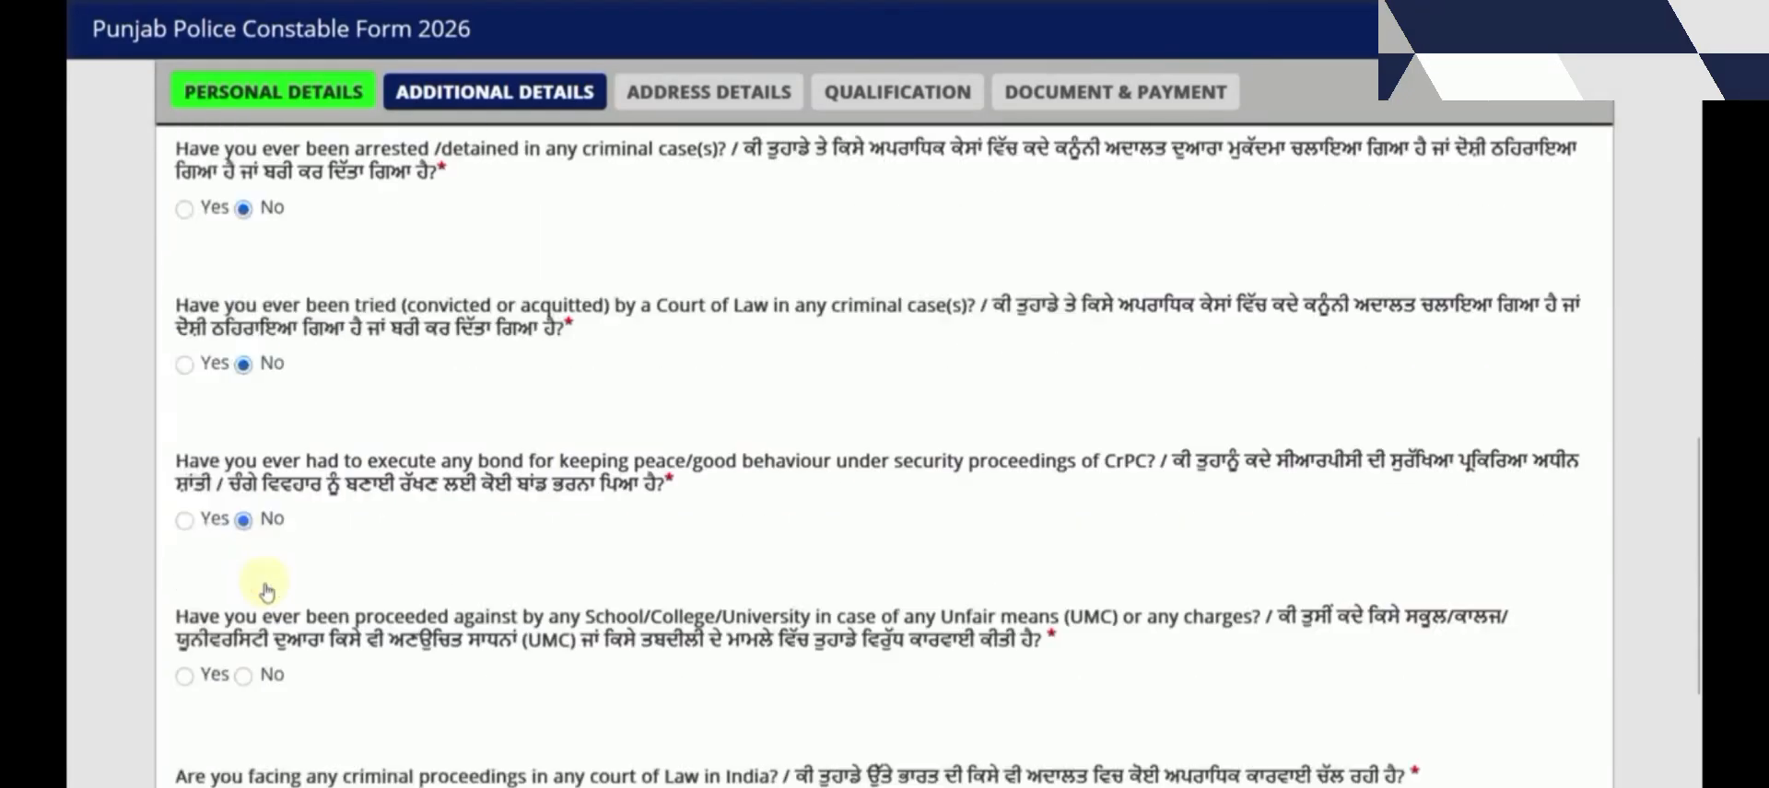
left_click(243, 476)
scroll(241, 476, "down", 2)
left_click(243, 477)
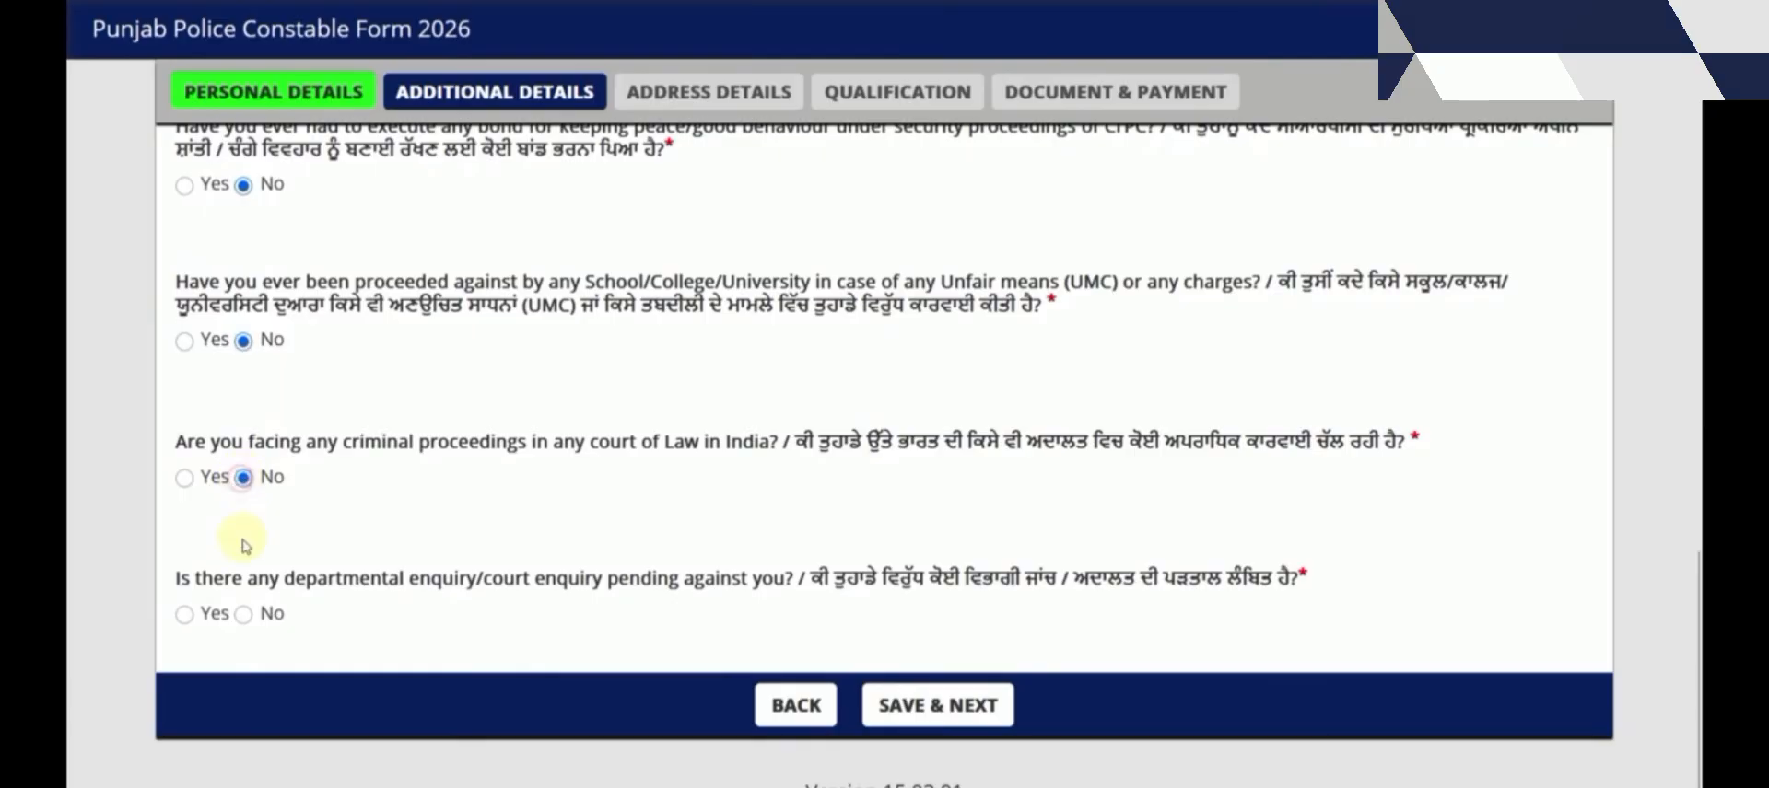
left_click(244, 615)
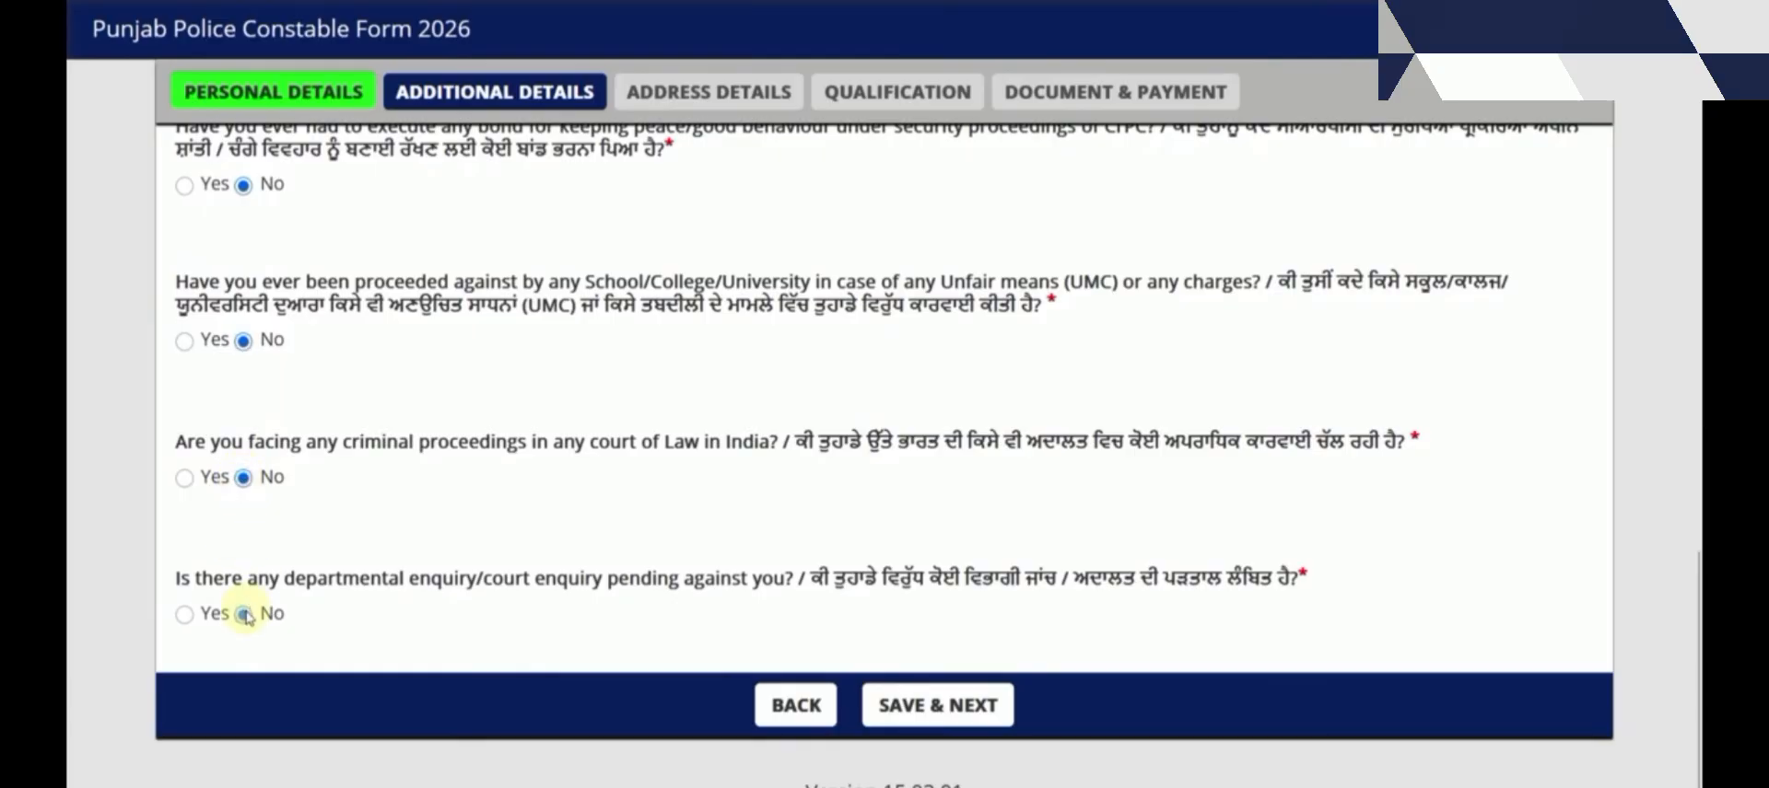
left_click(932, 710)
Dismiss the data-saved alert and go to the correspondence Address Line 1 field
left_click(1000, 436)
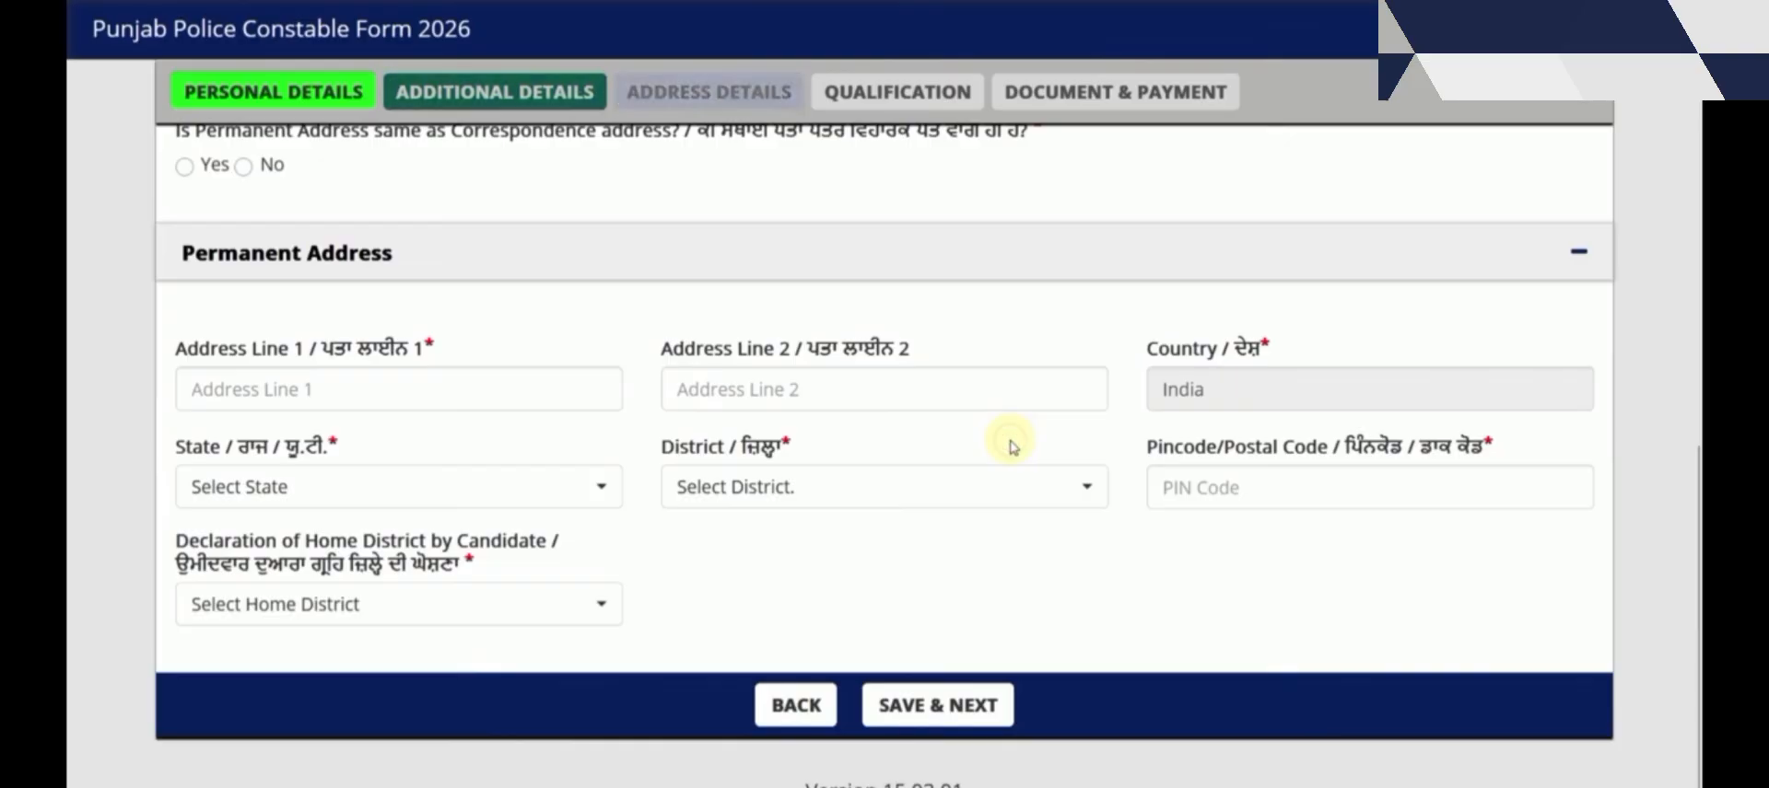
scroll(821, 477, "up", 4)
scroll(827, 483, "up", 1)
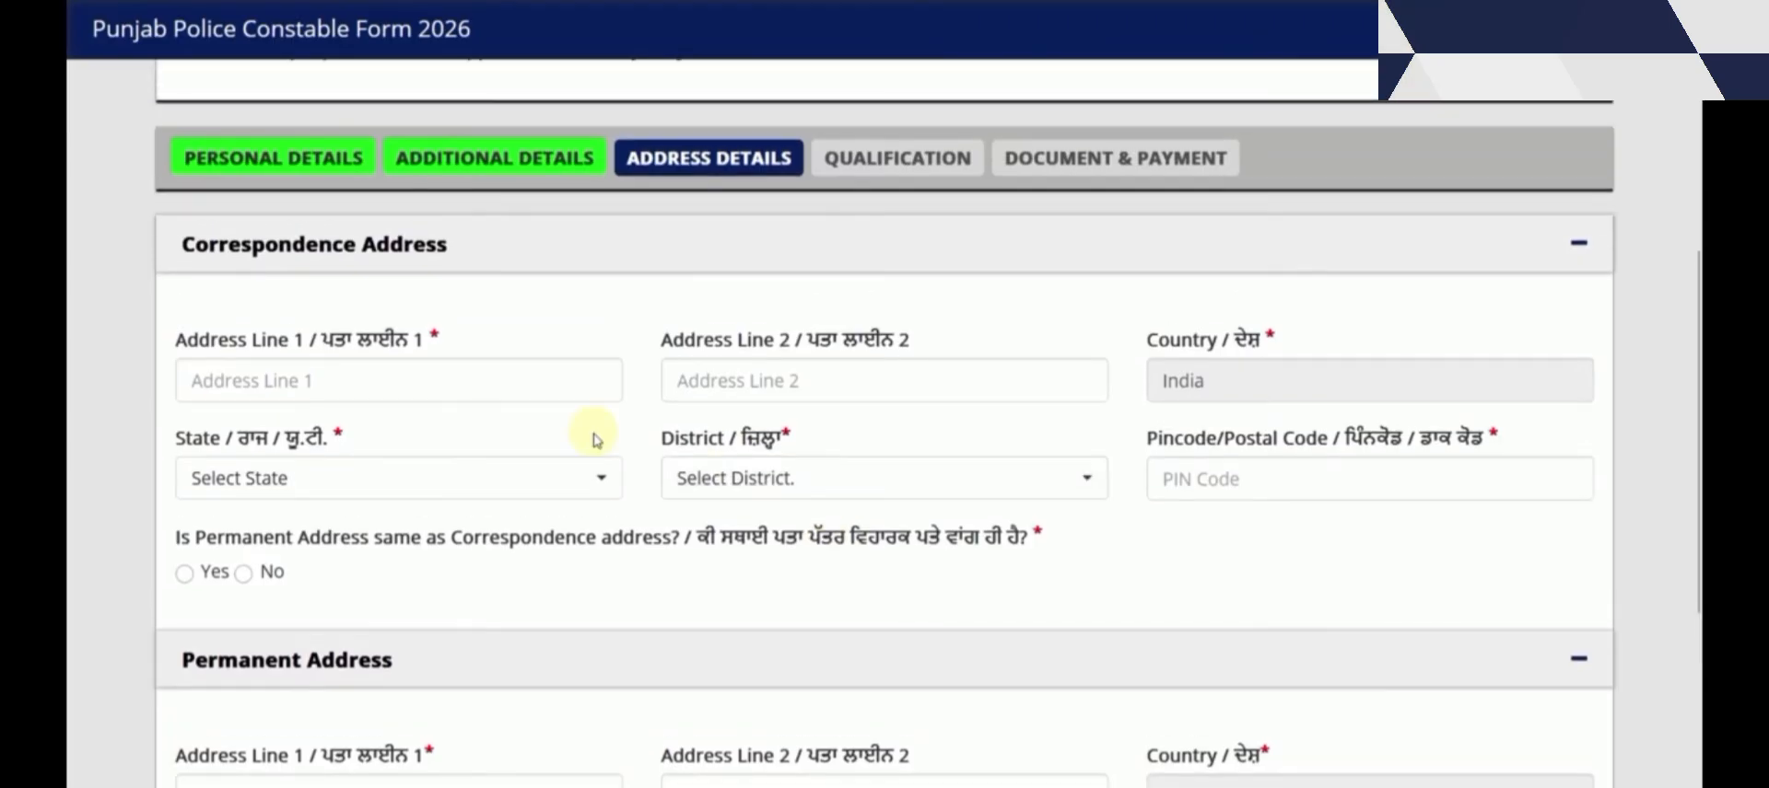
scroll(564, 431, "down", 4)
left_click(282, 245)
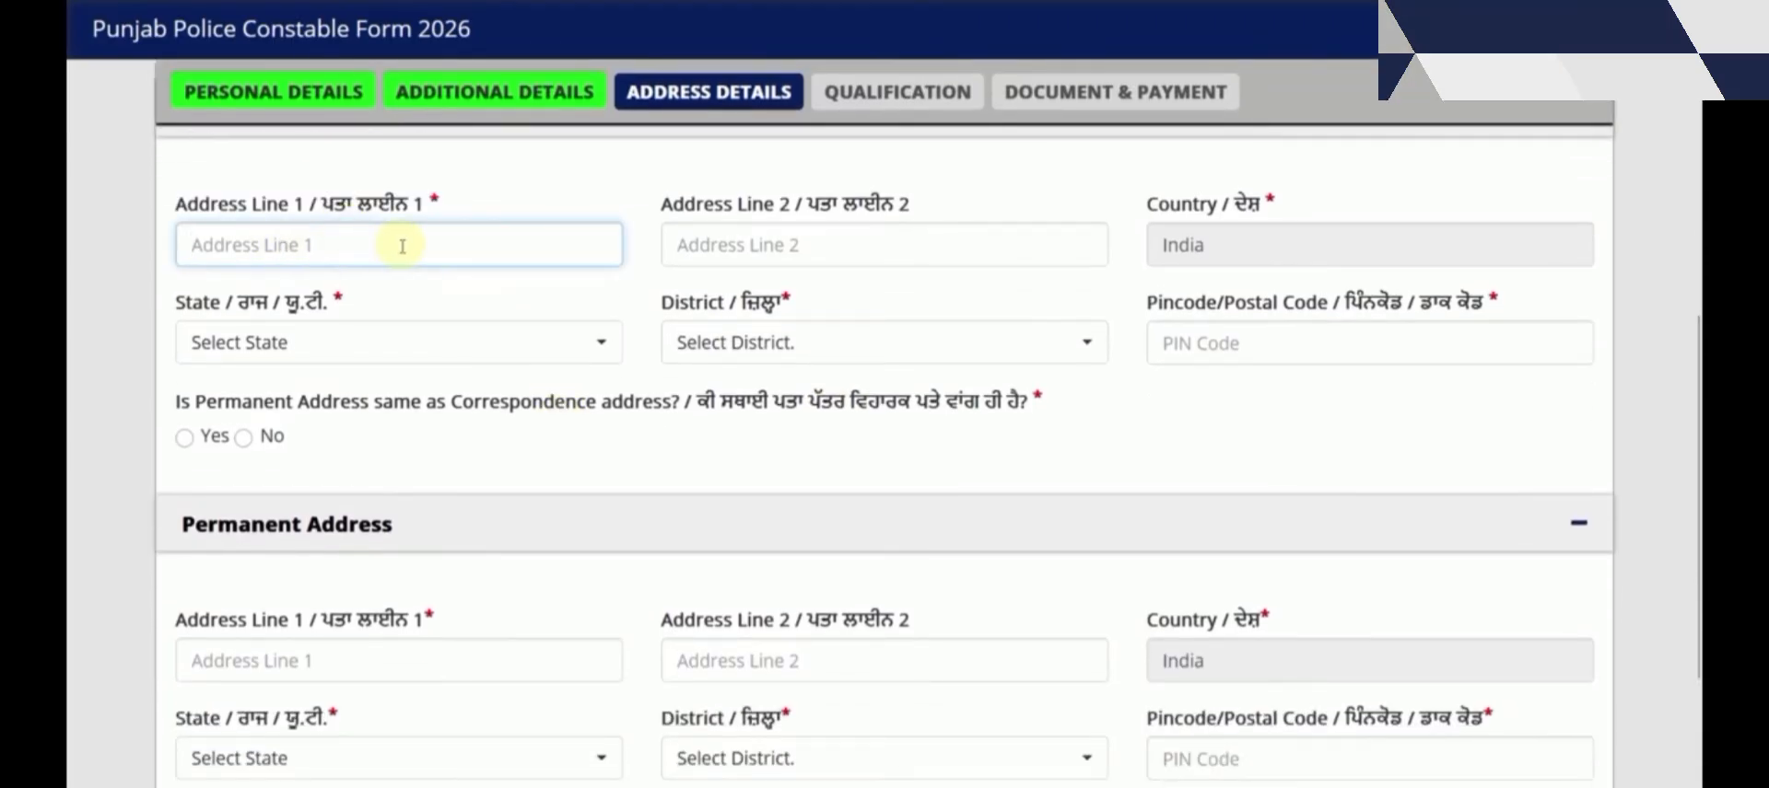
Review the state and district choices, then answer Yes to permanent address same as correspondence
left_click(442, 342)
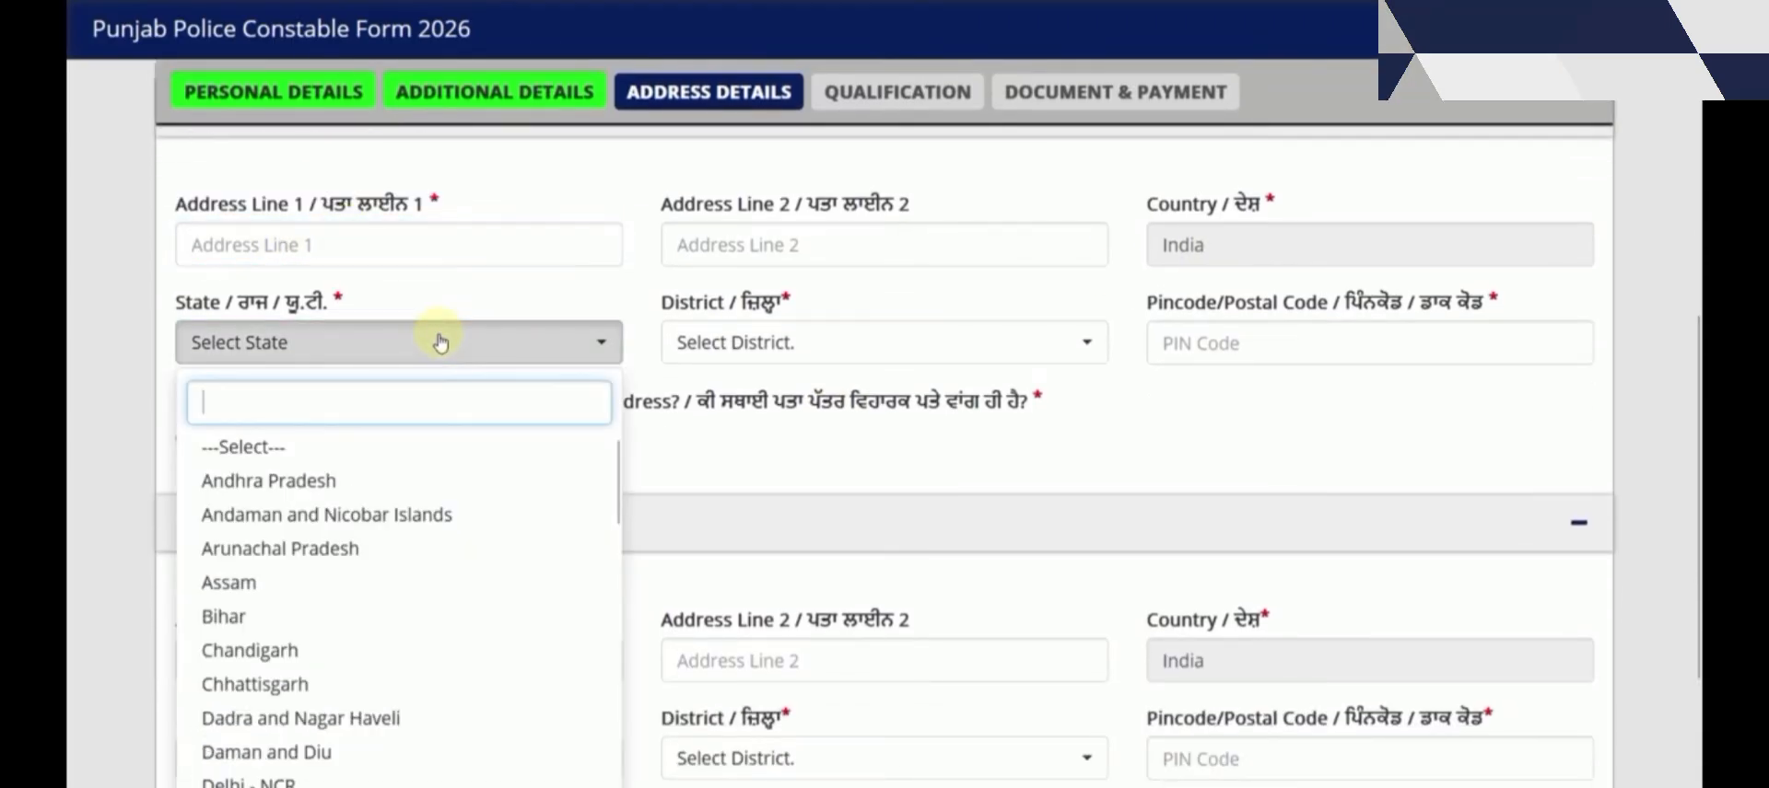
left_click(710, 344)
left_click(1235, 348)
left_click(1140, 426)
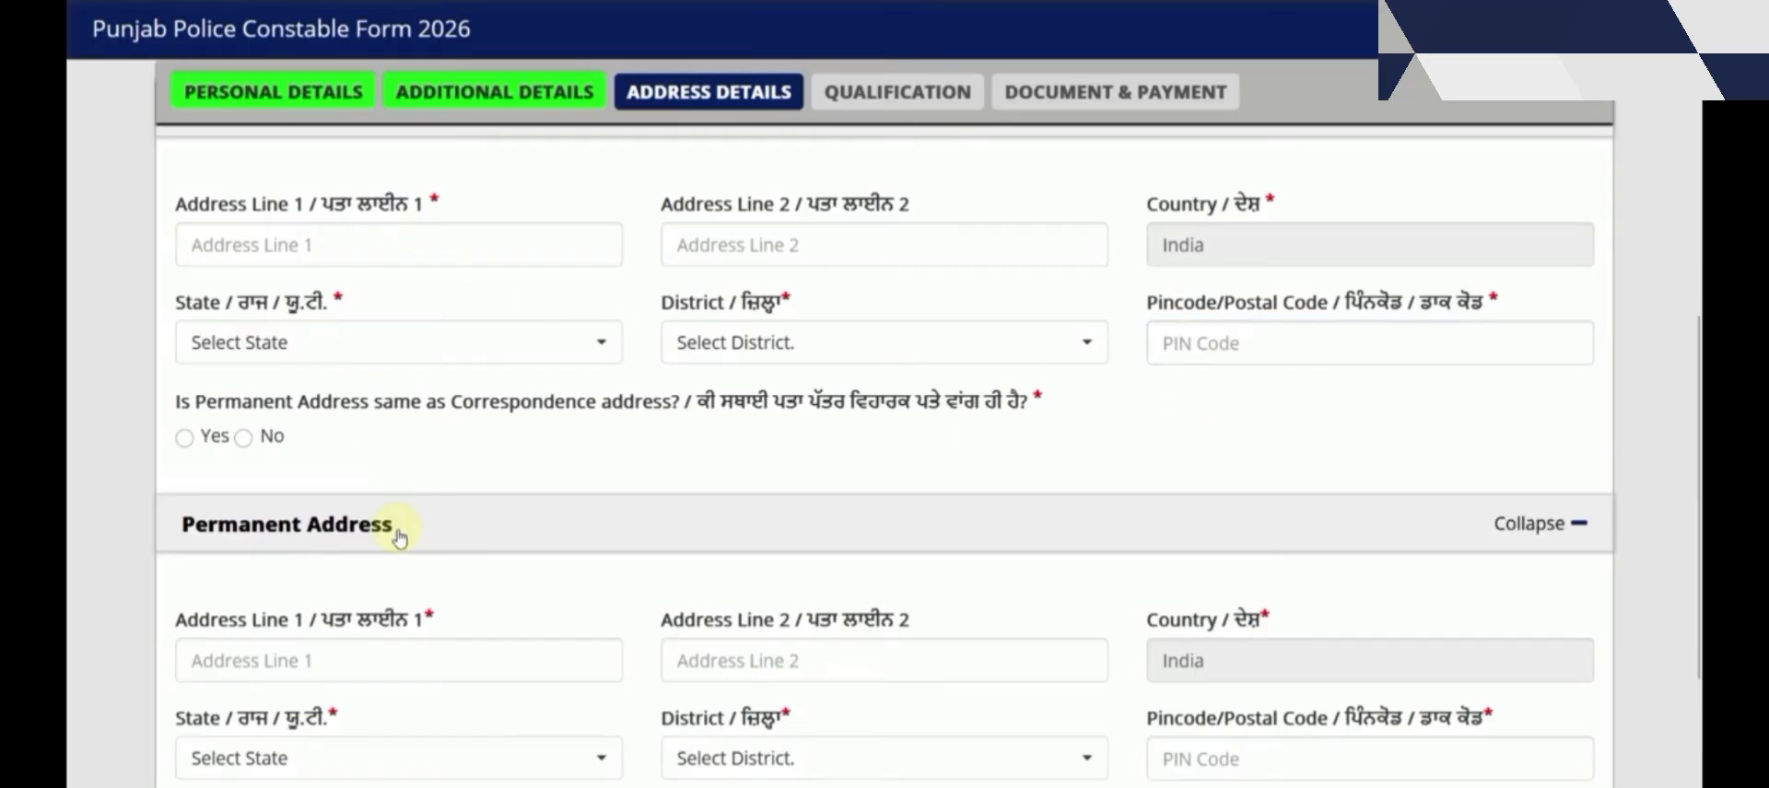
left_click(187, 441)
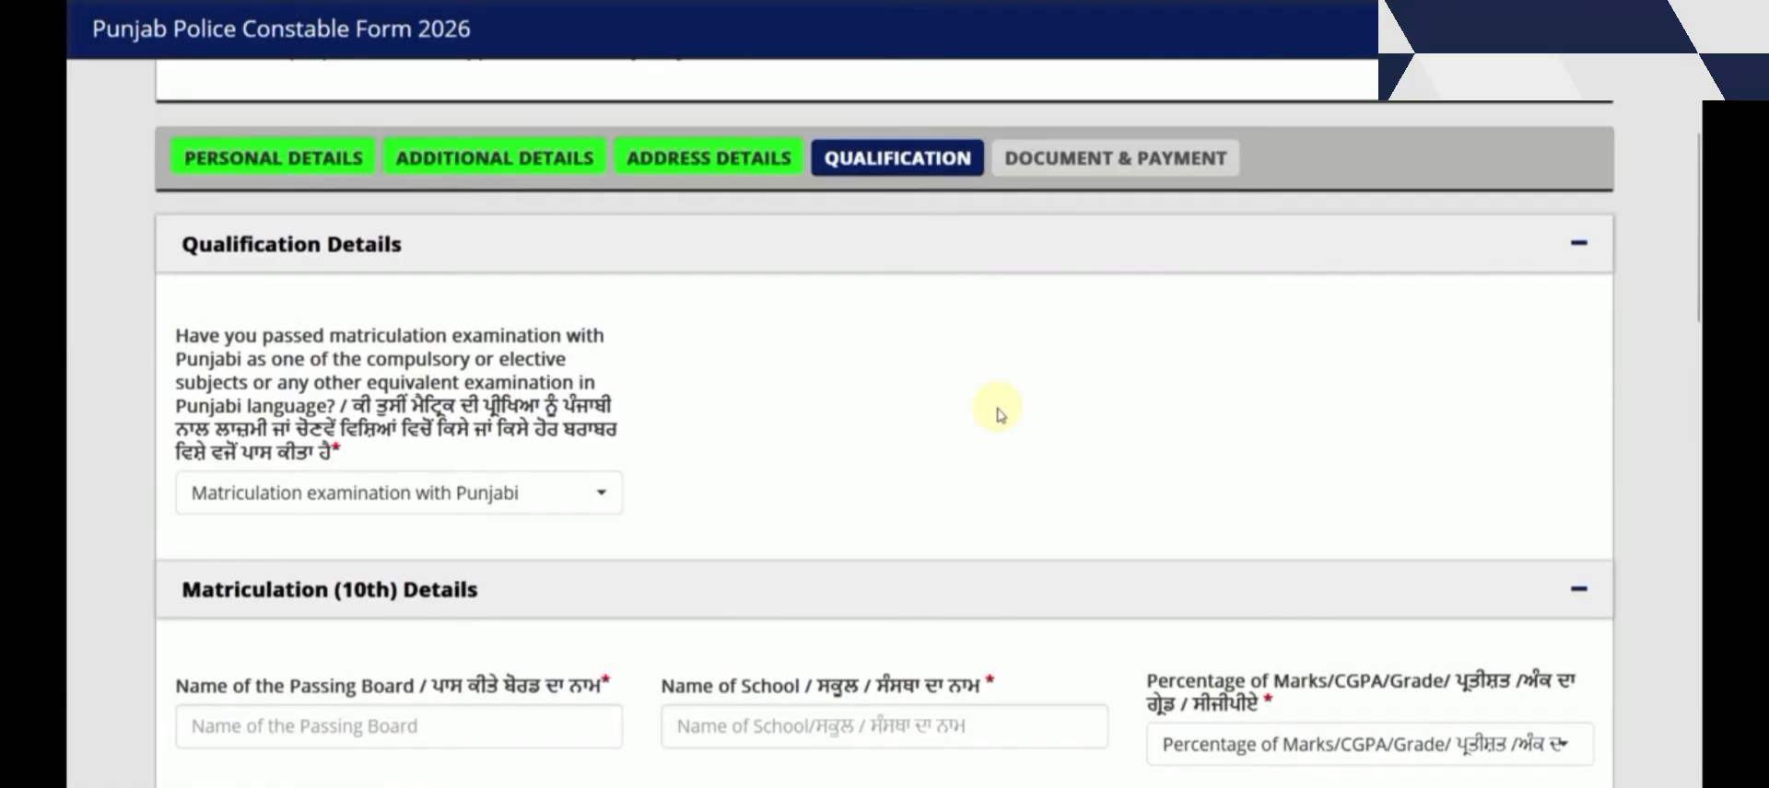
Answer Yes to Punjabi matriculation and pick Elective Subject in Matriculation as course type
left_click(498, 495)
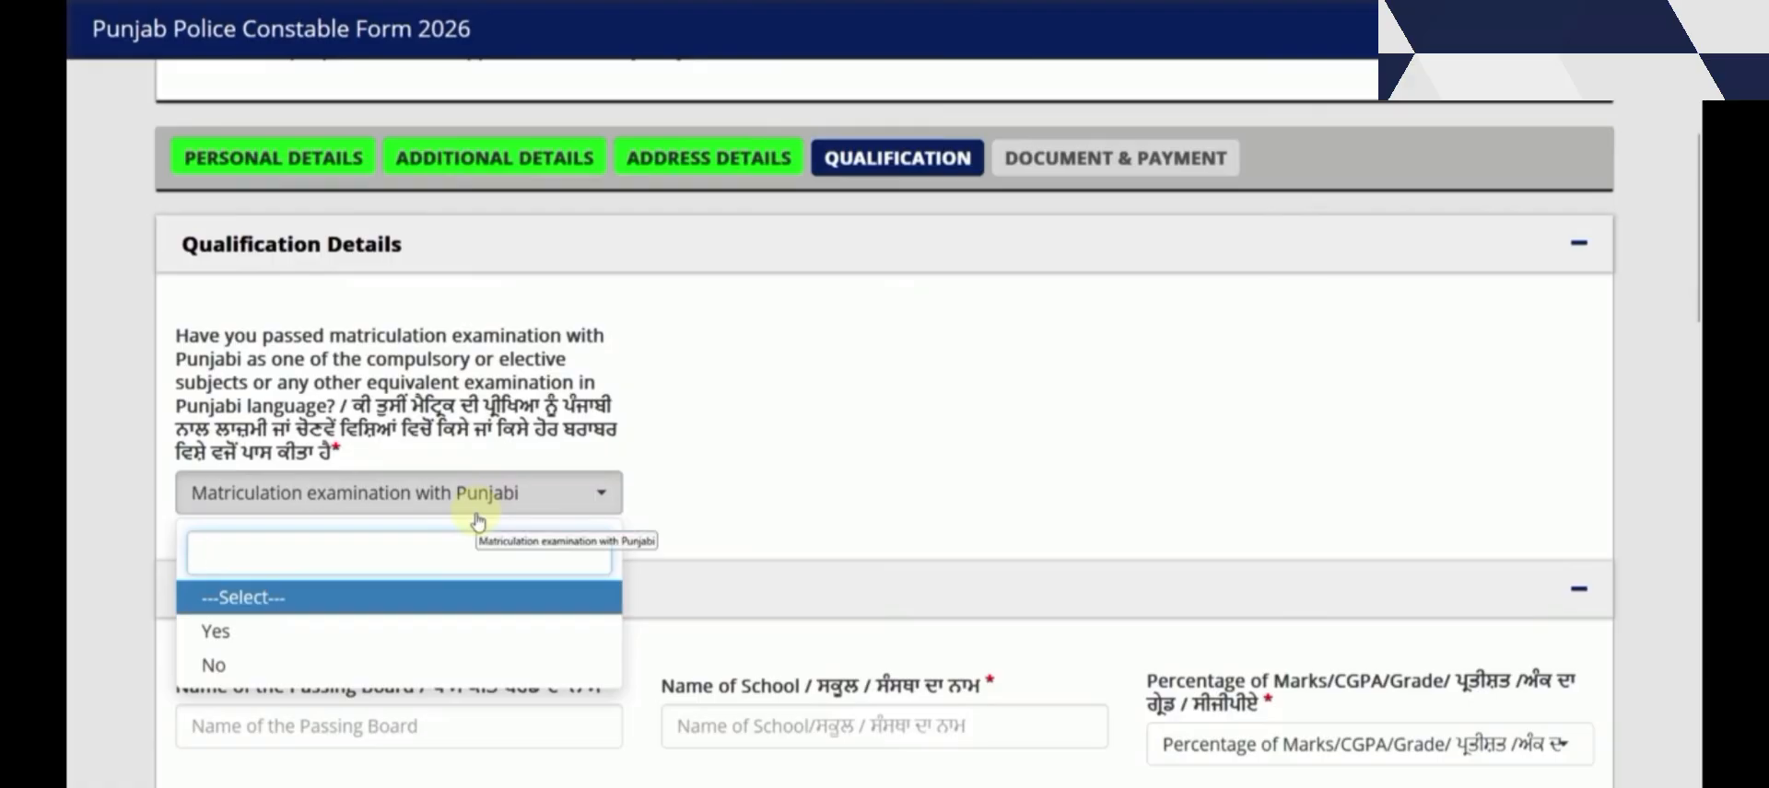
left_click(324, 631)
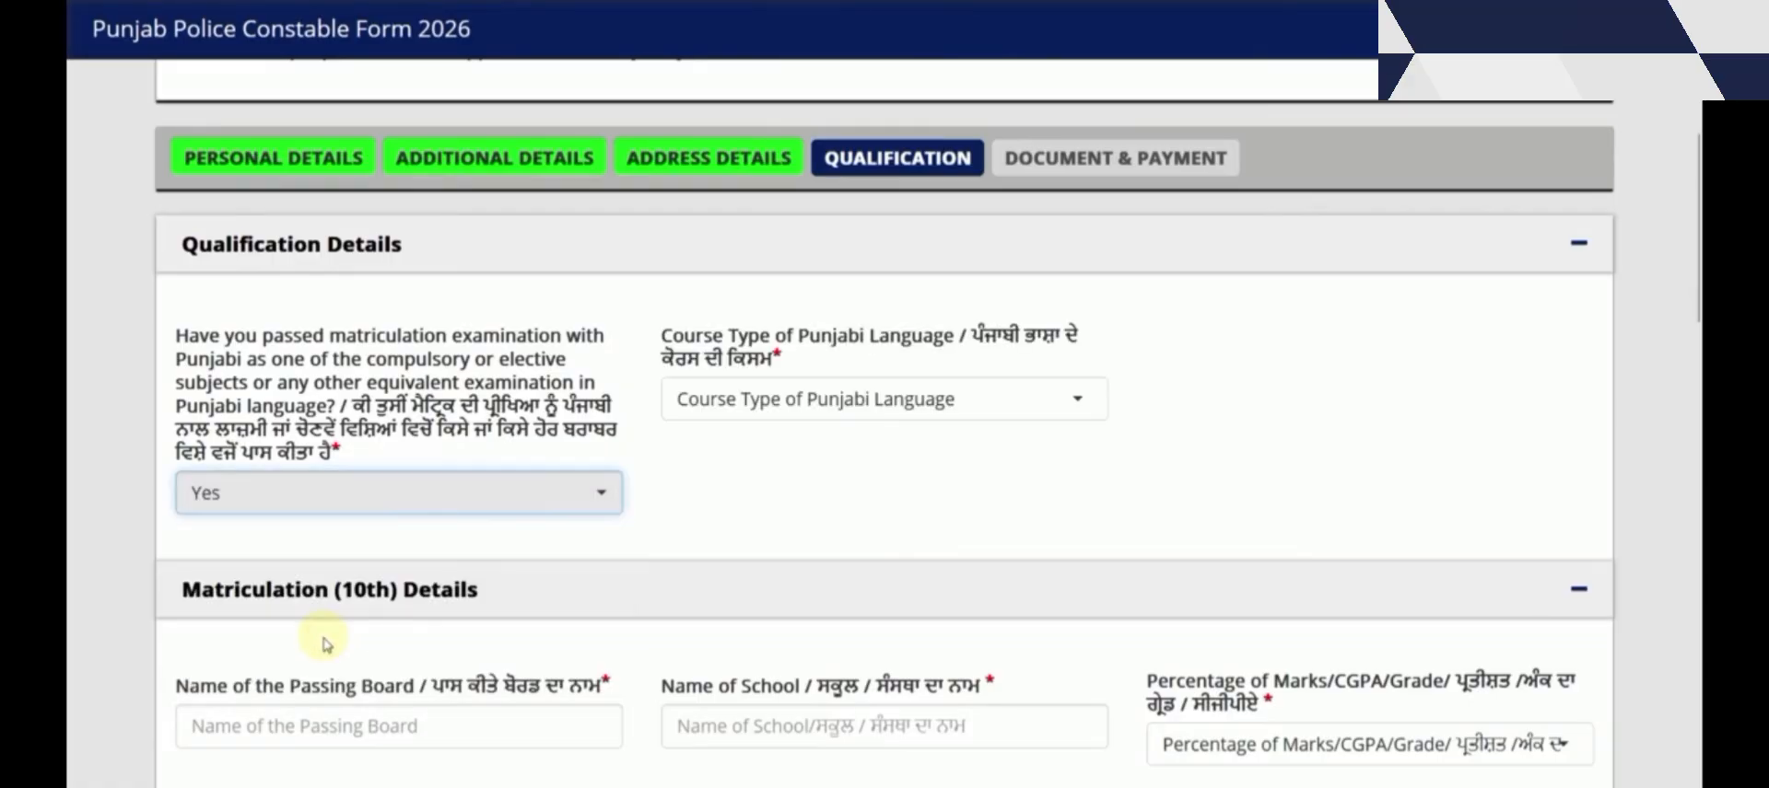
left_click(762, 406)
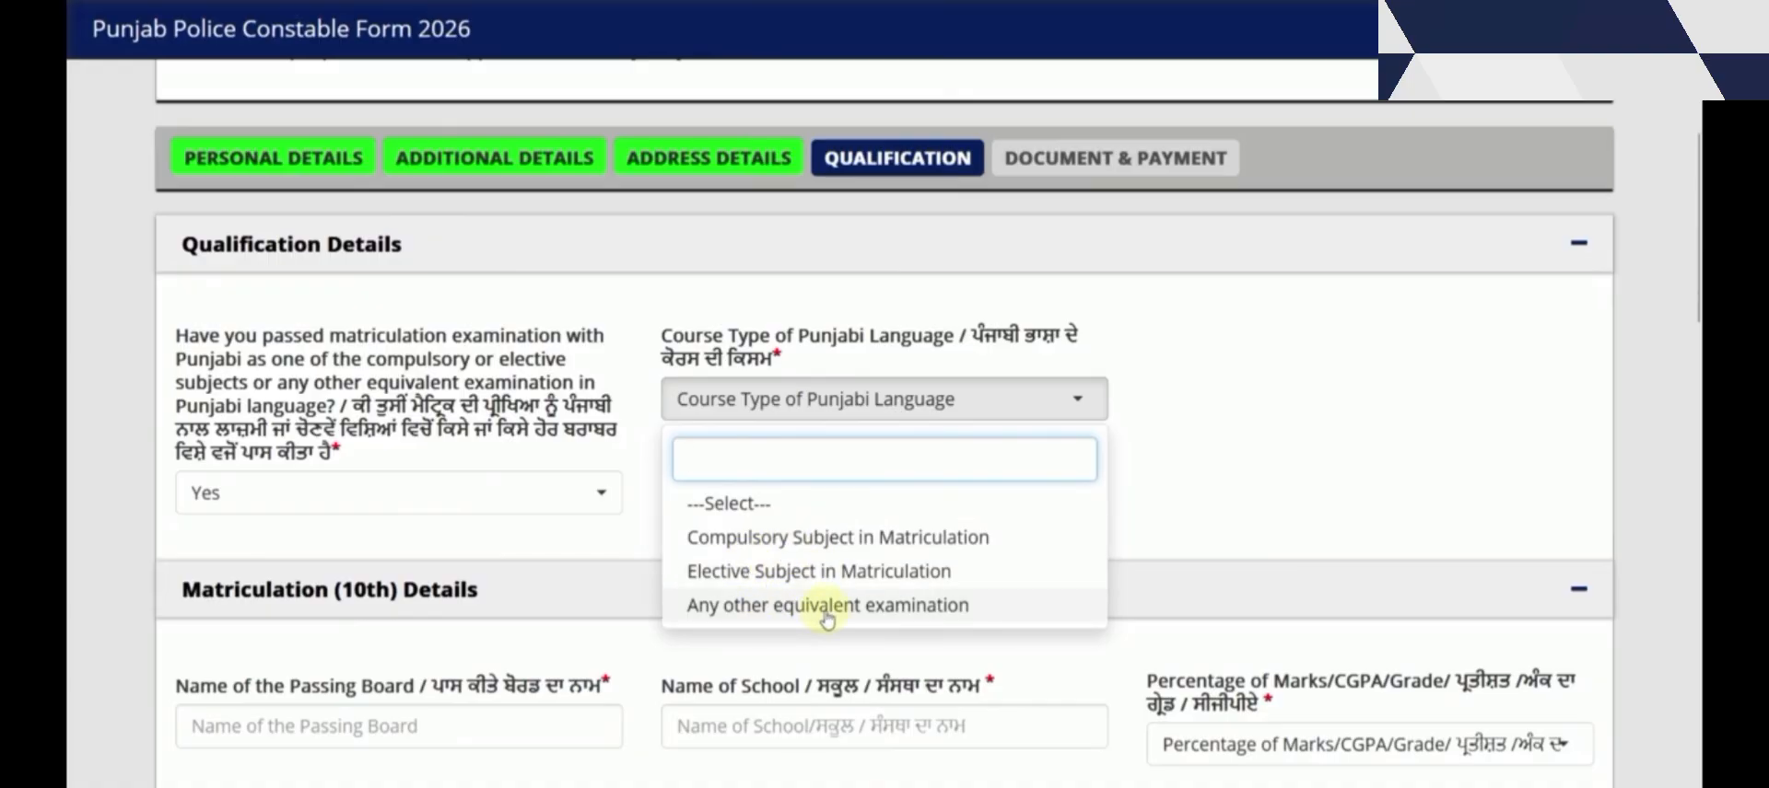
left_click(821, 577)
scroll(798, 550, "down", 5)
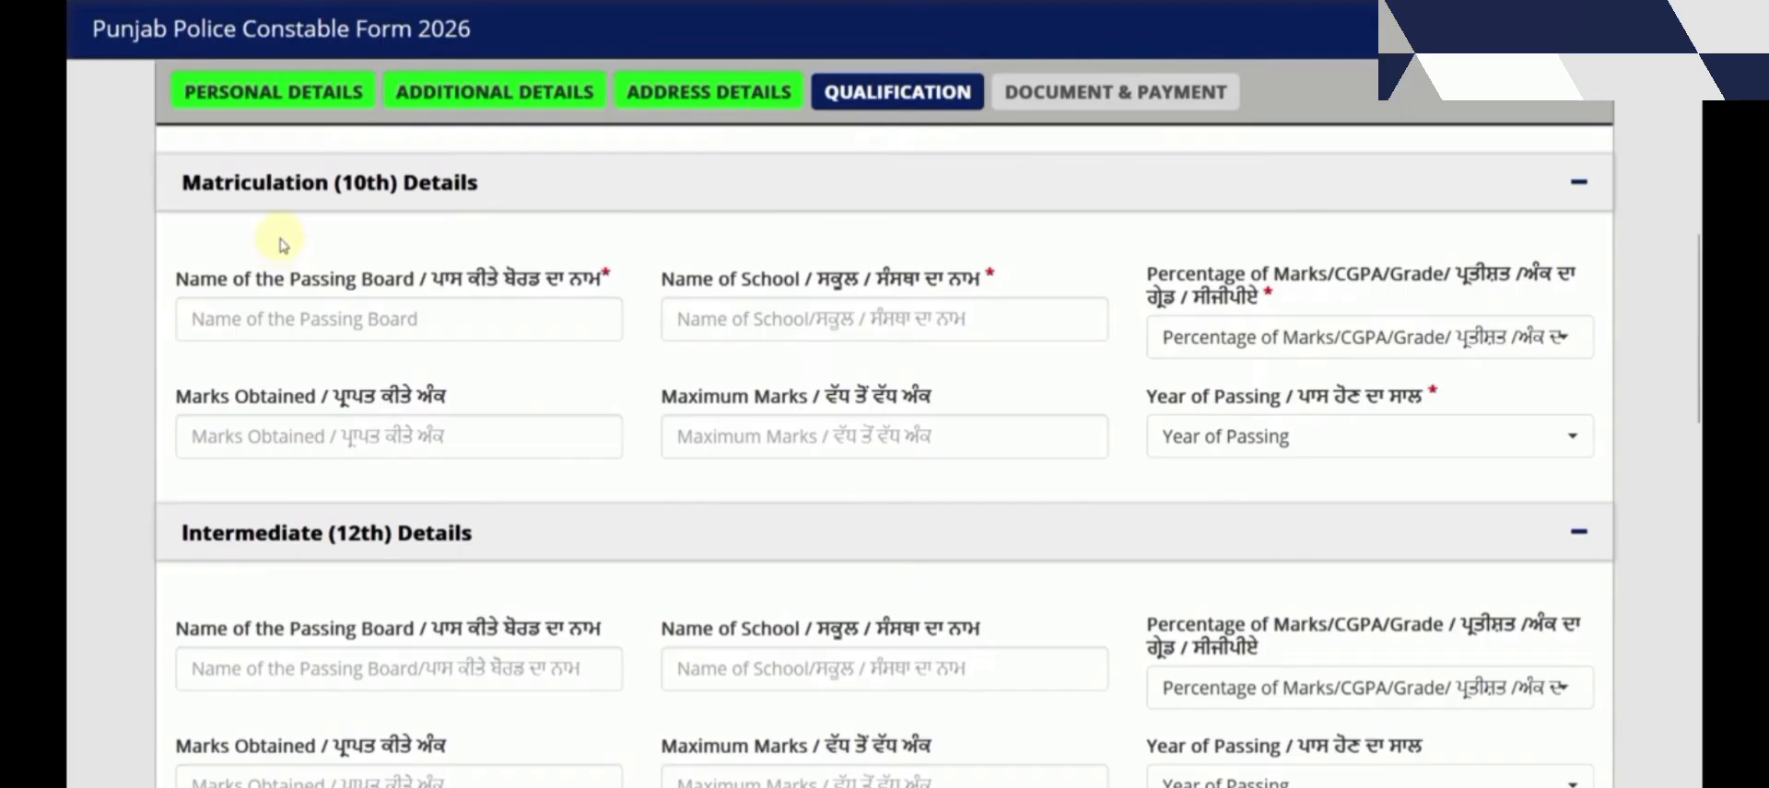
Go through the 10th board and school fields, then switch the marks type from Percentage to CGPA
left_click(291, 316)
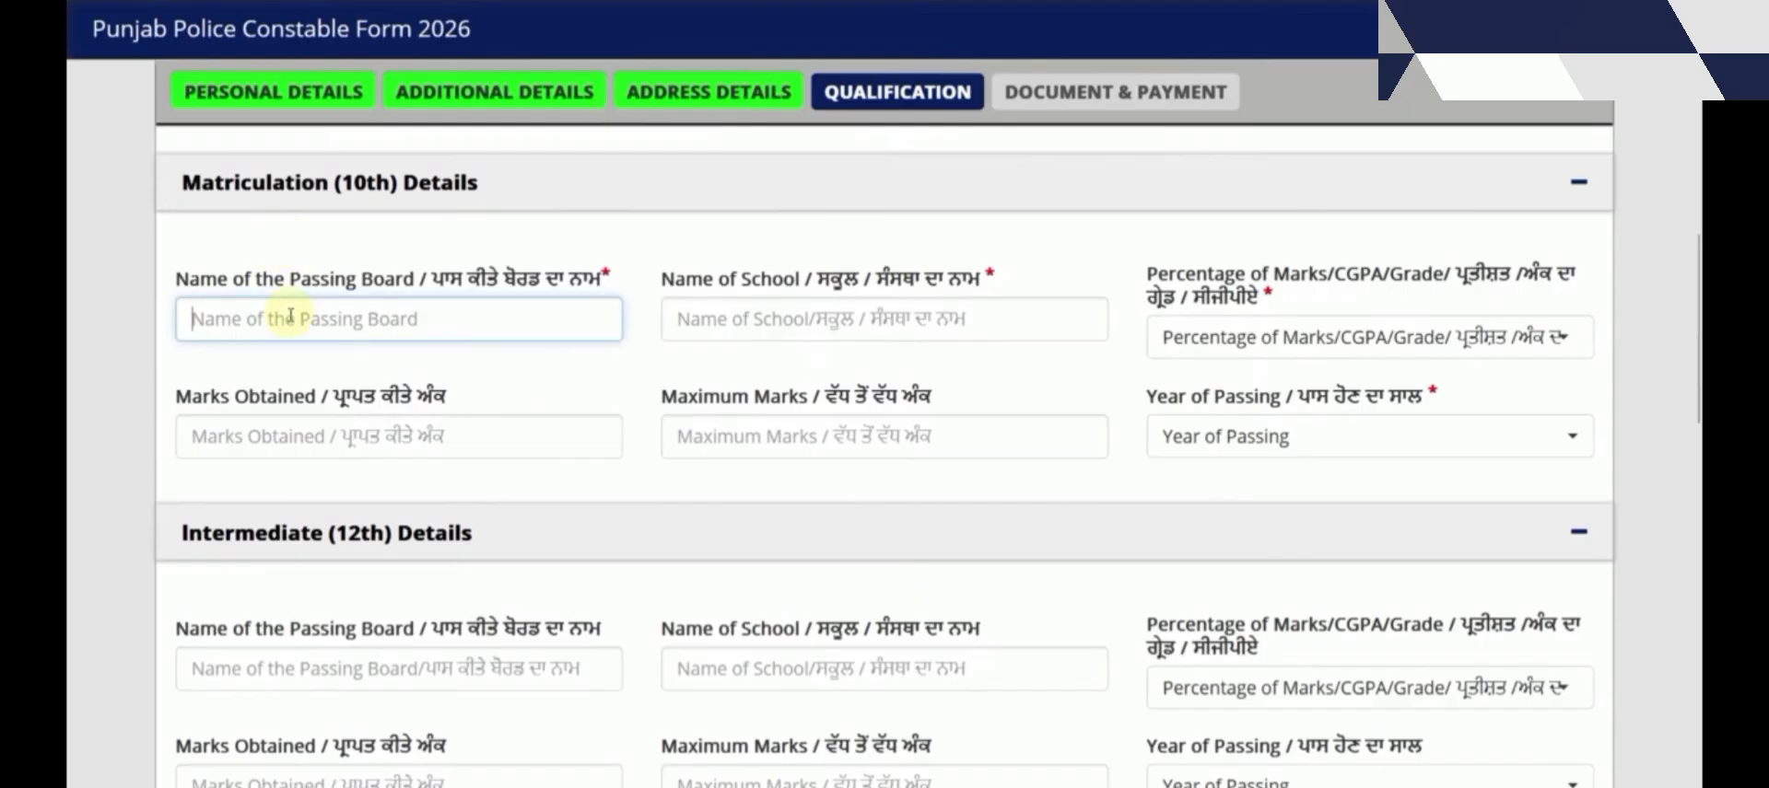
left_click(686, 327)
left_click(1174, 338)
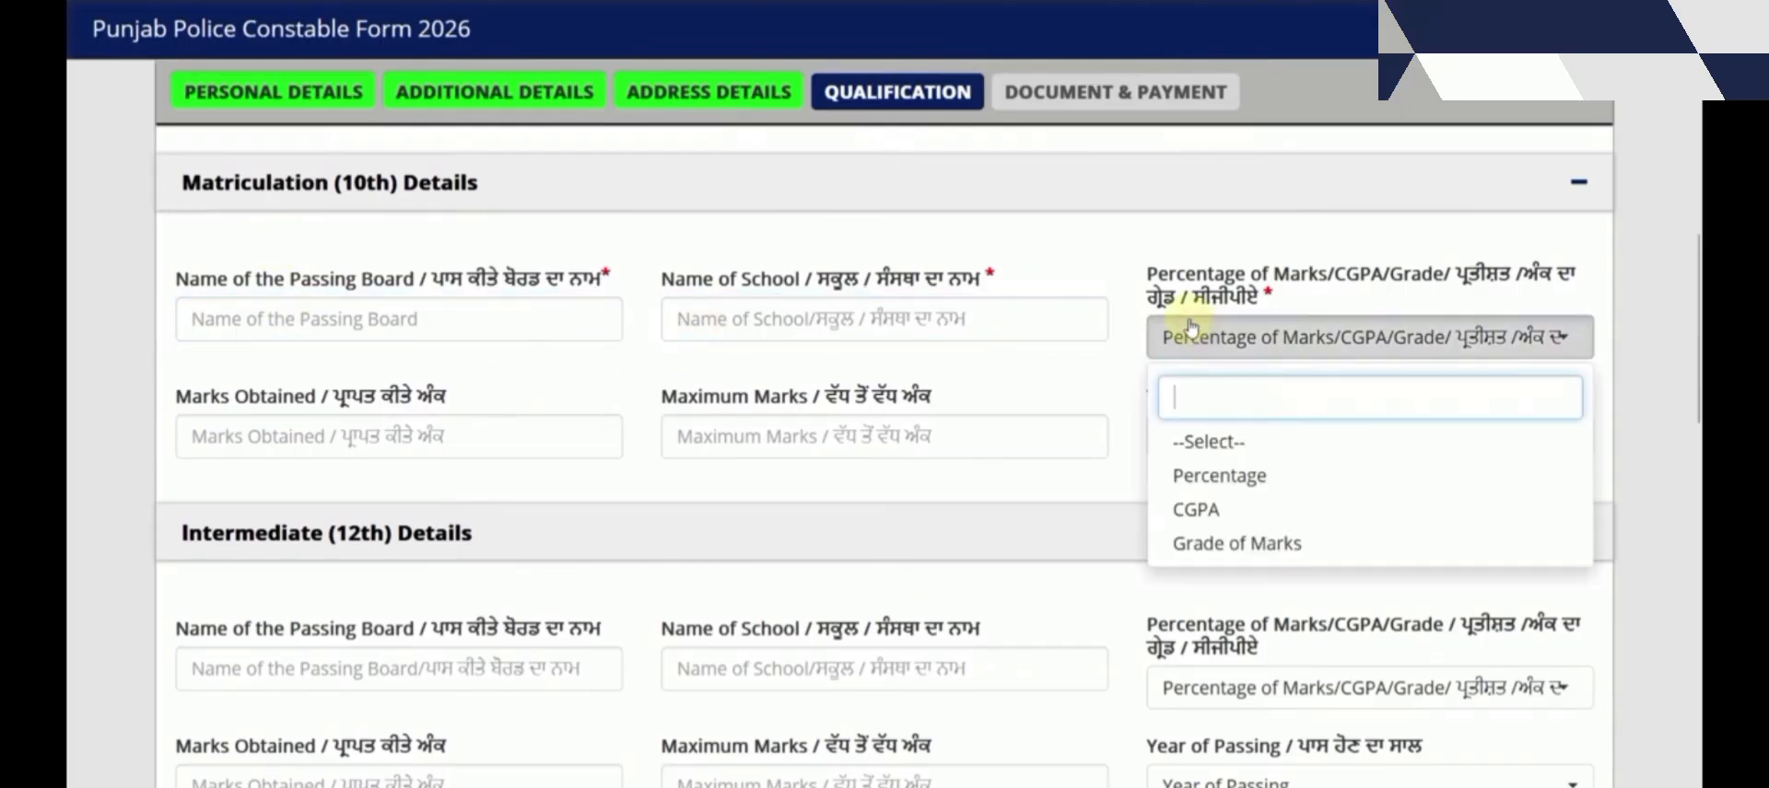
left_click(1224, 479)
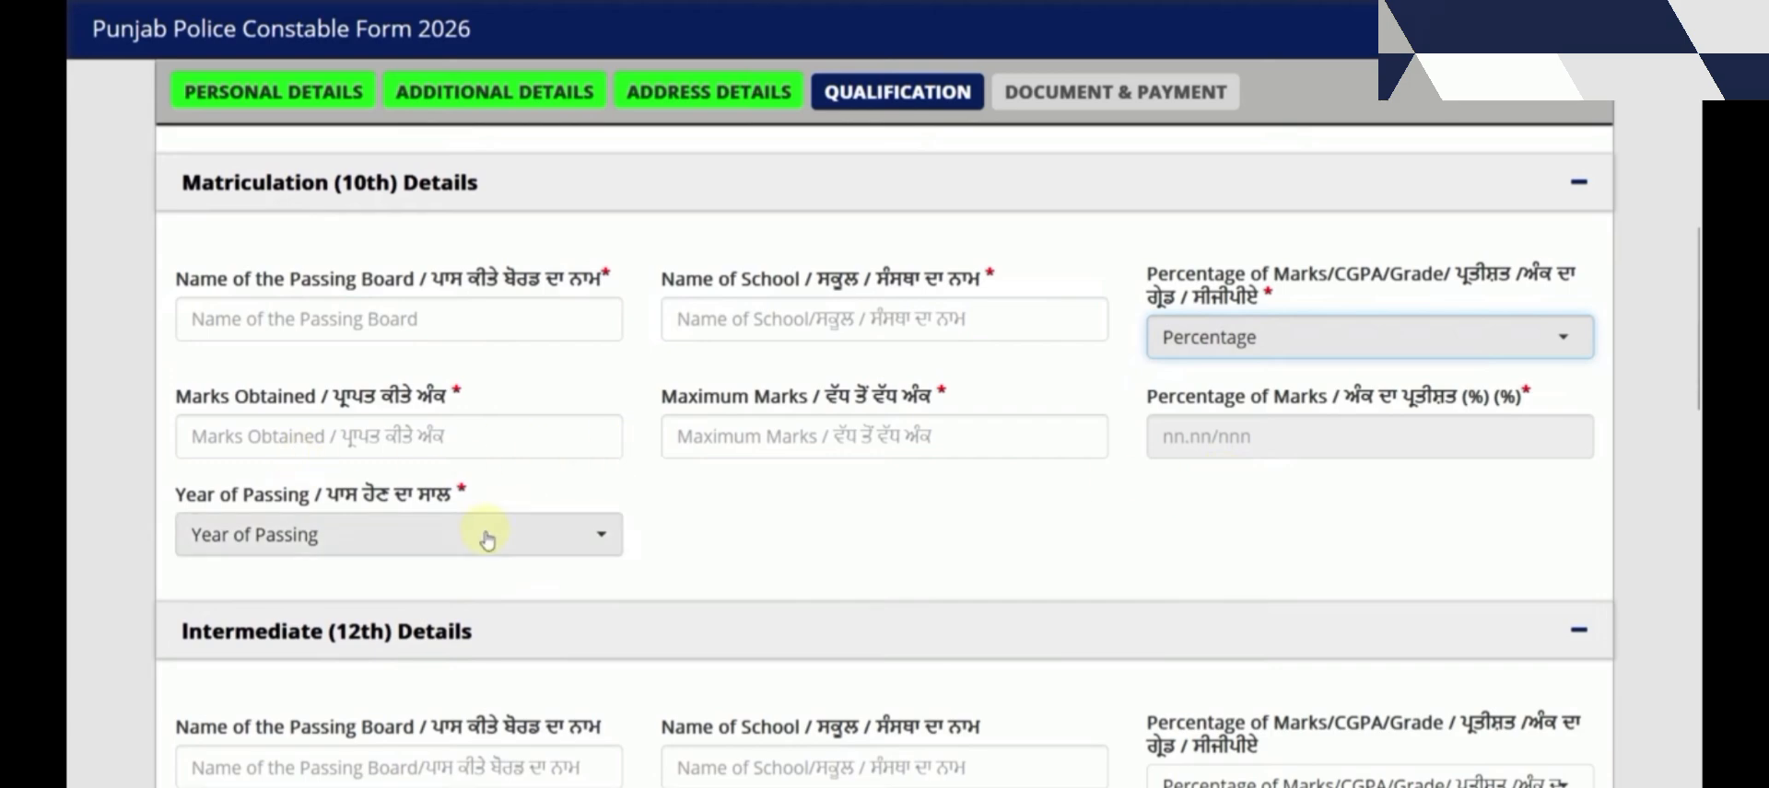
left_click(1170, 339)
left_click(1204, 508)
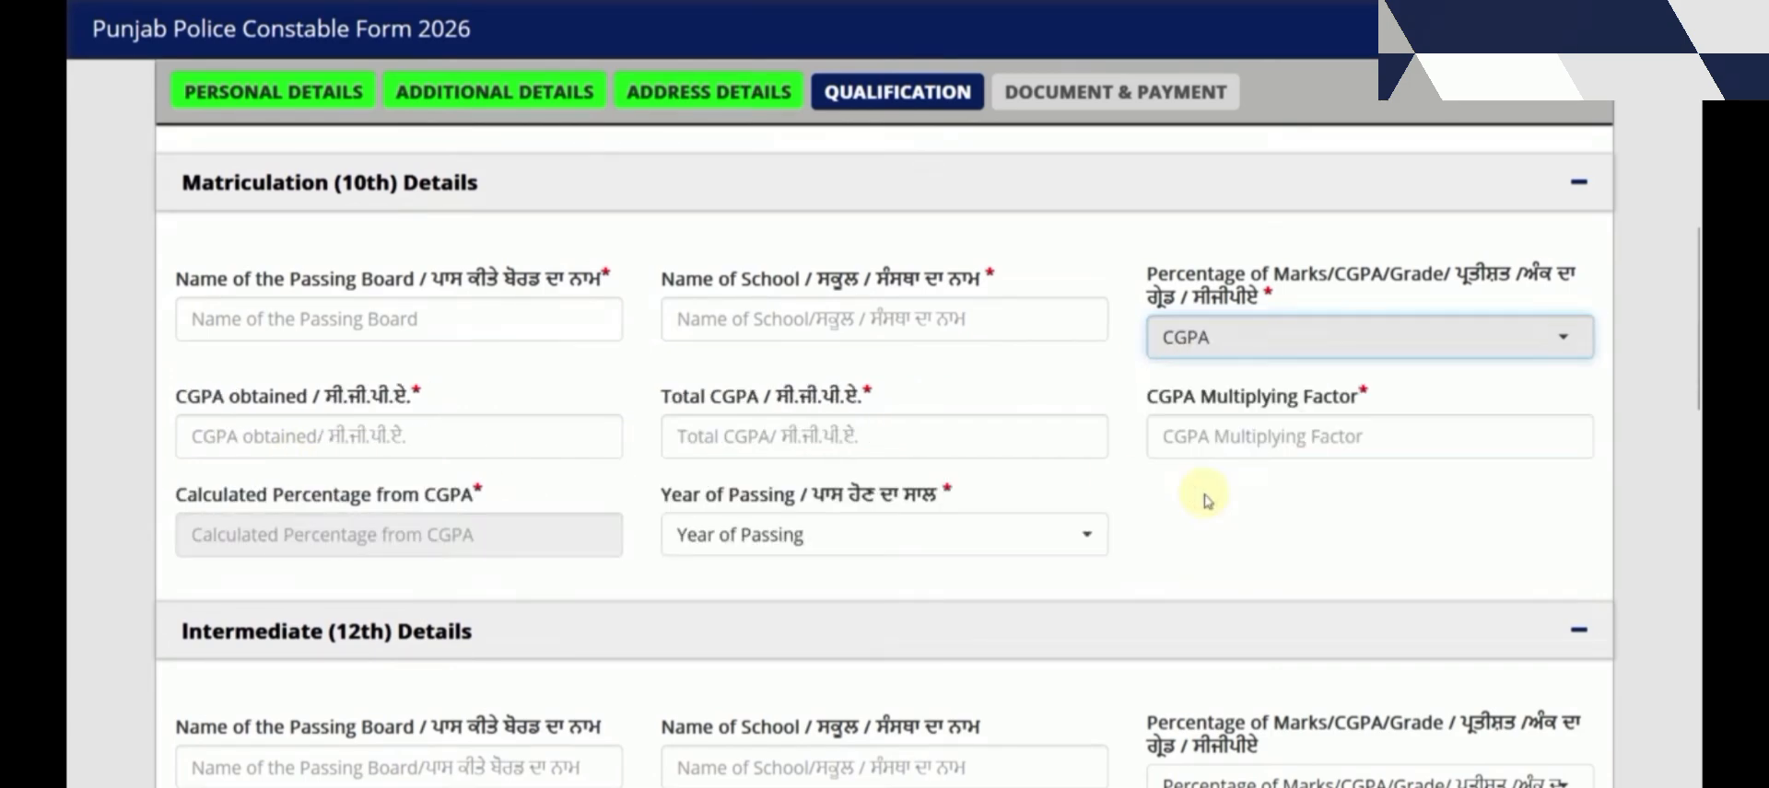
Enter CGPA 9 out of 10 with multiplying factor 9., and check the Year of Passing choices
left_click(349, 433)
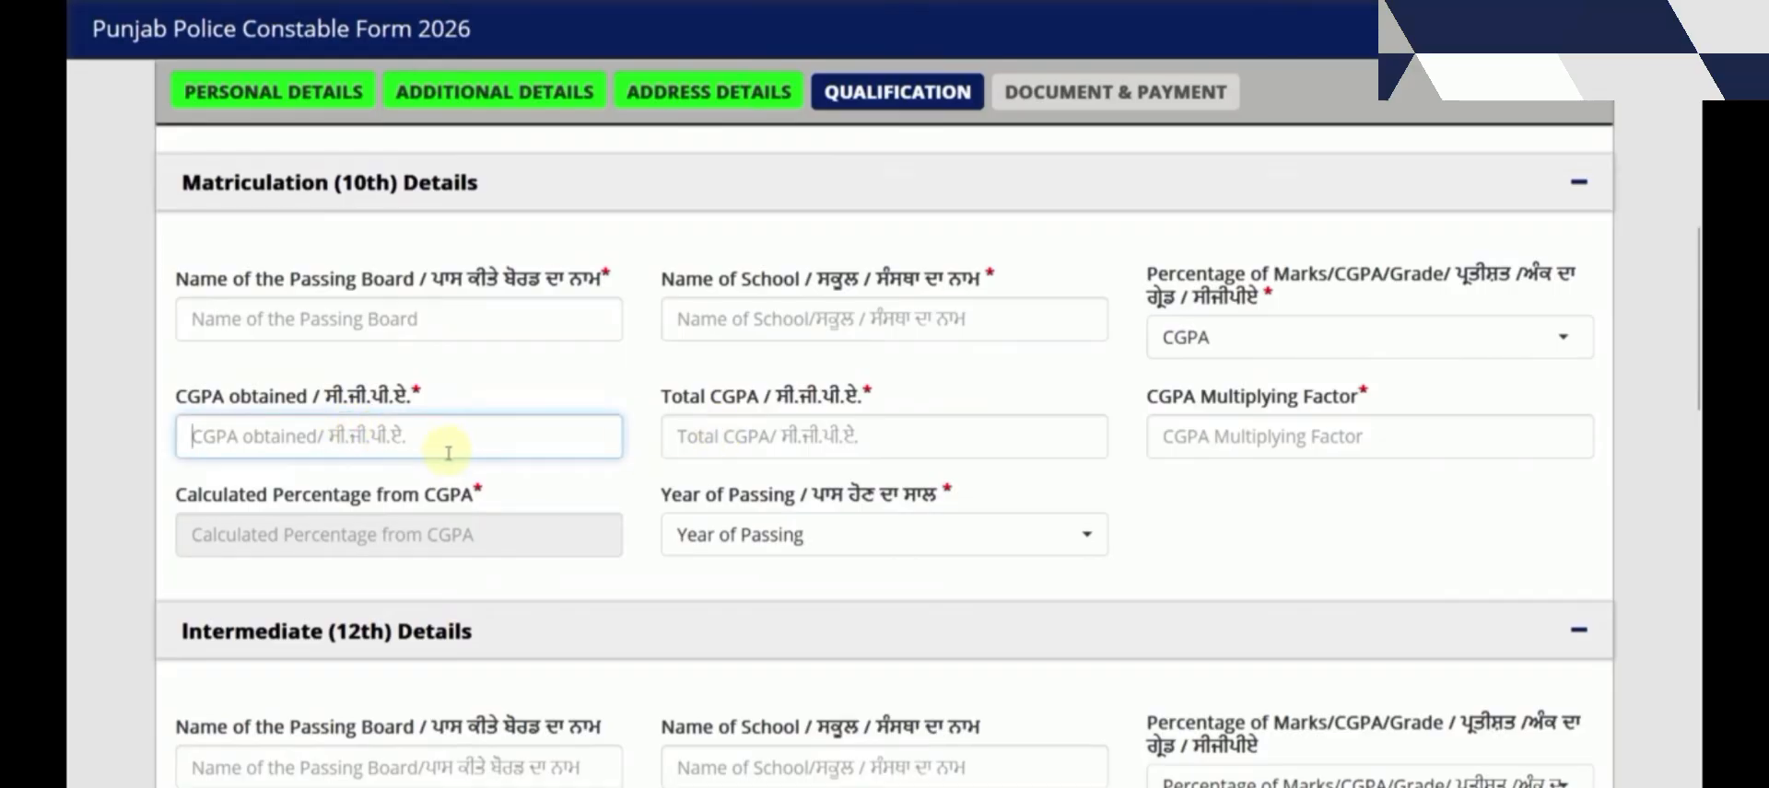
type("9")
key("Tab")
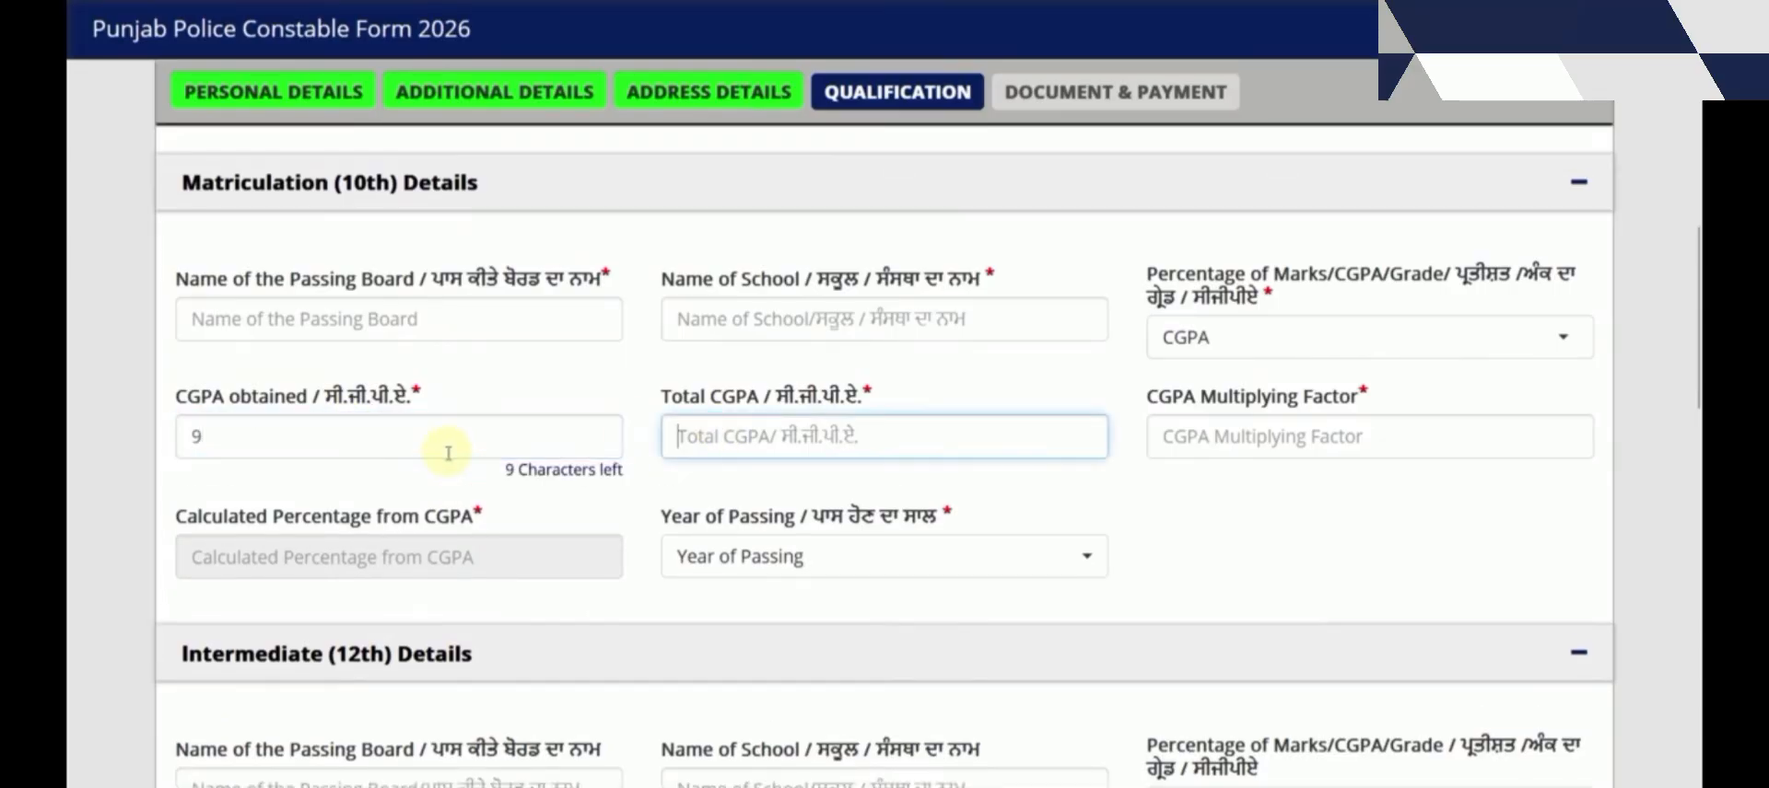
type("10")
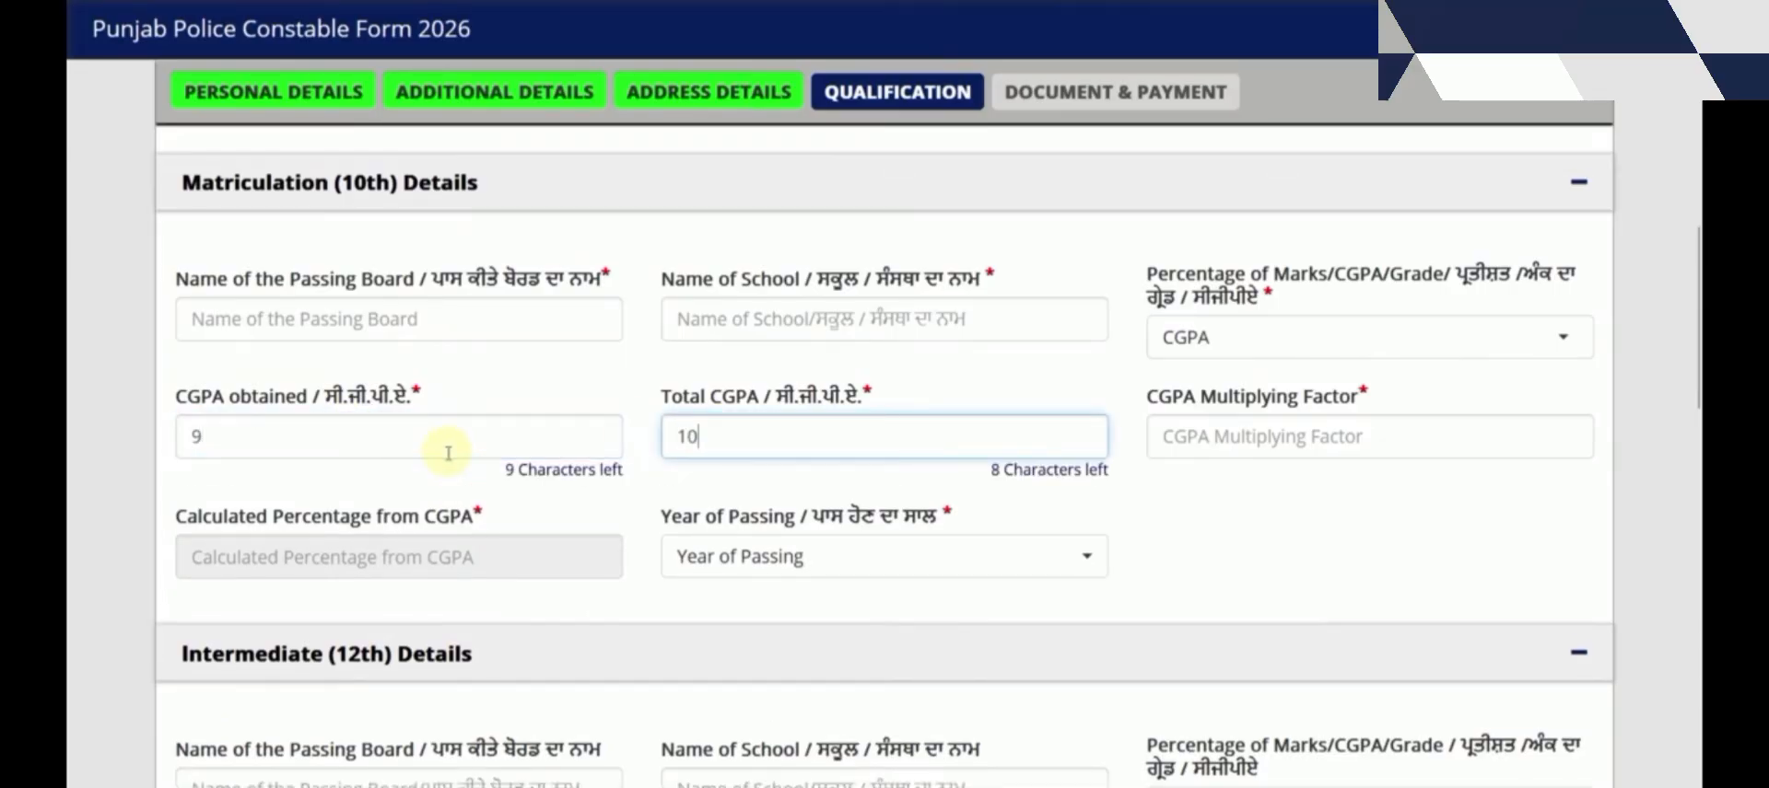
left_click(1205, 434)
type("9.5")
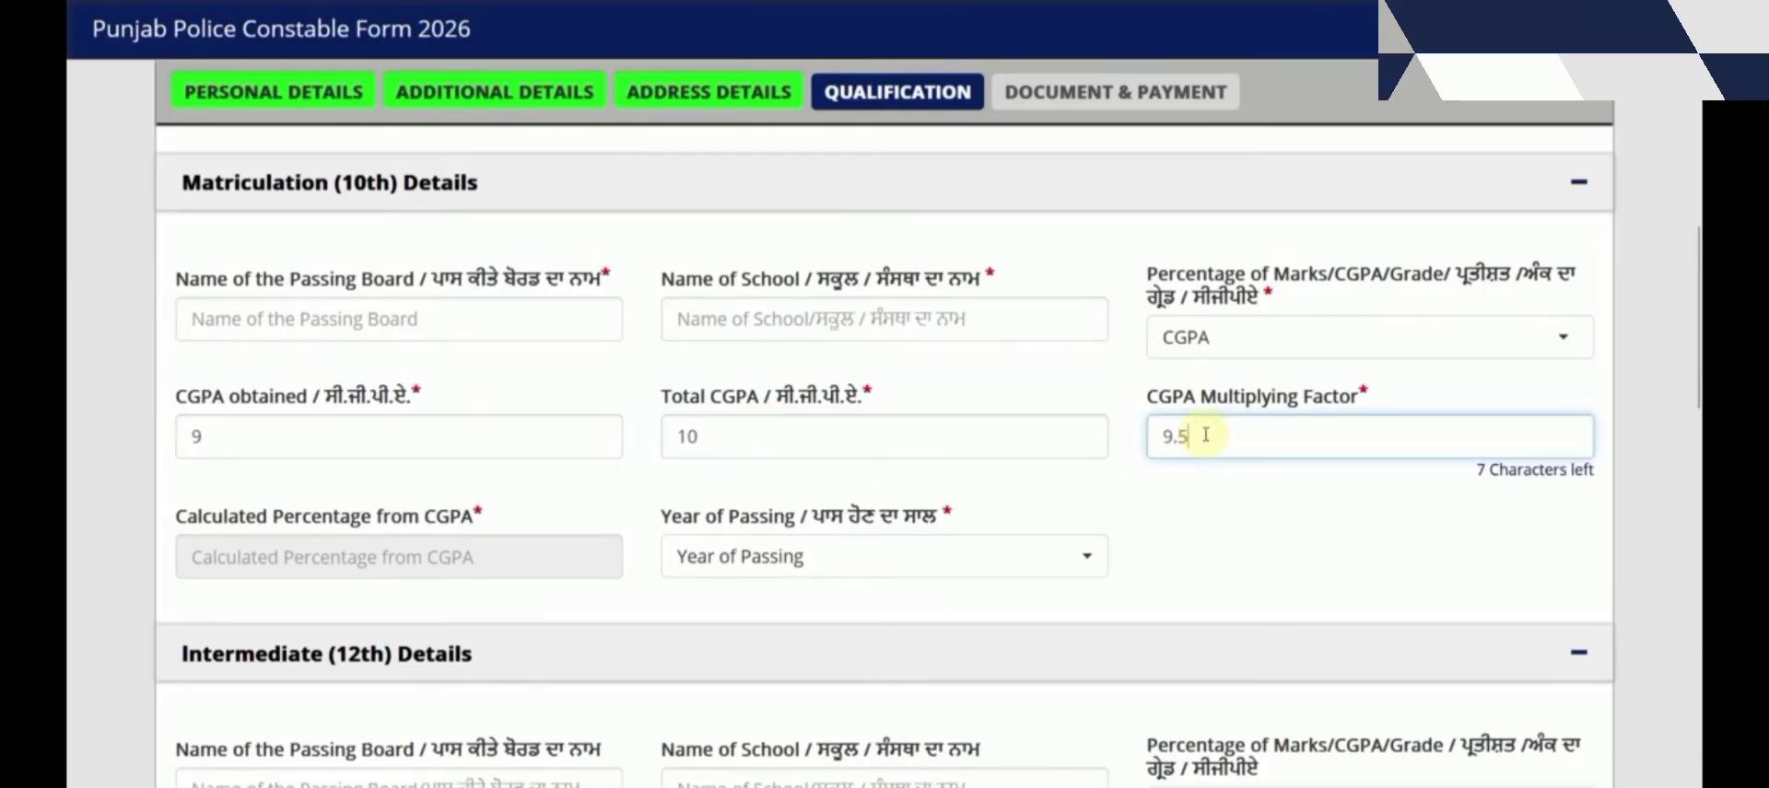
left_click(1260, 525)
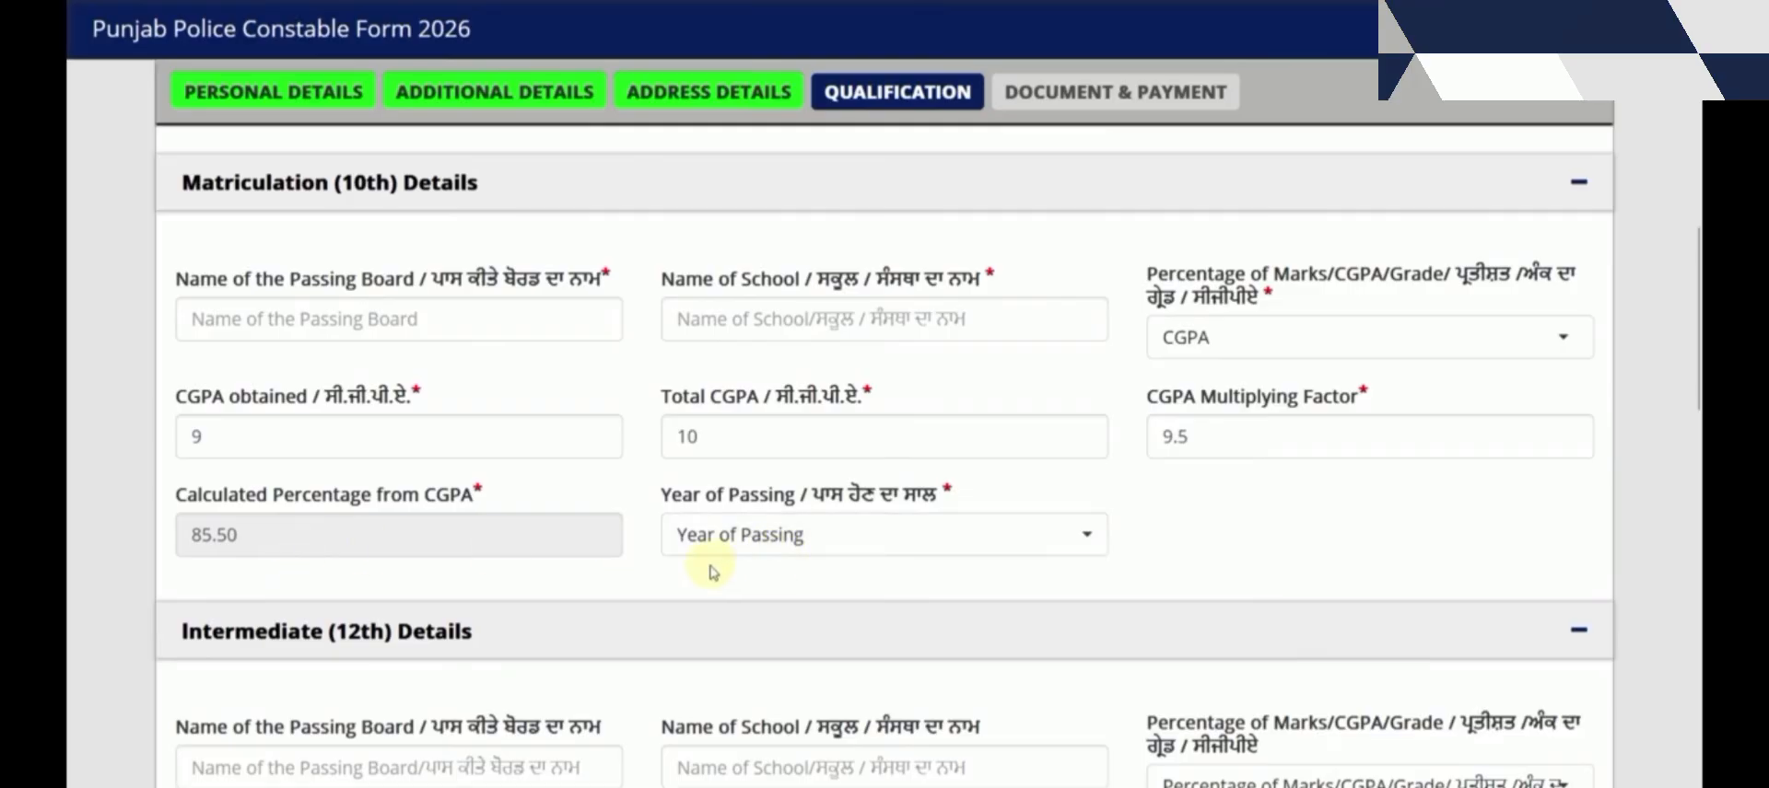
left_click(739, 556)
left_click(1330, 502)
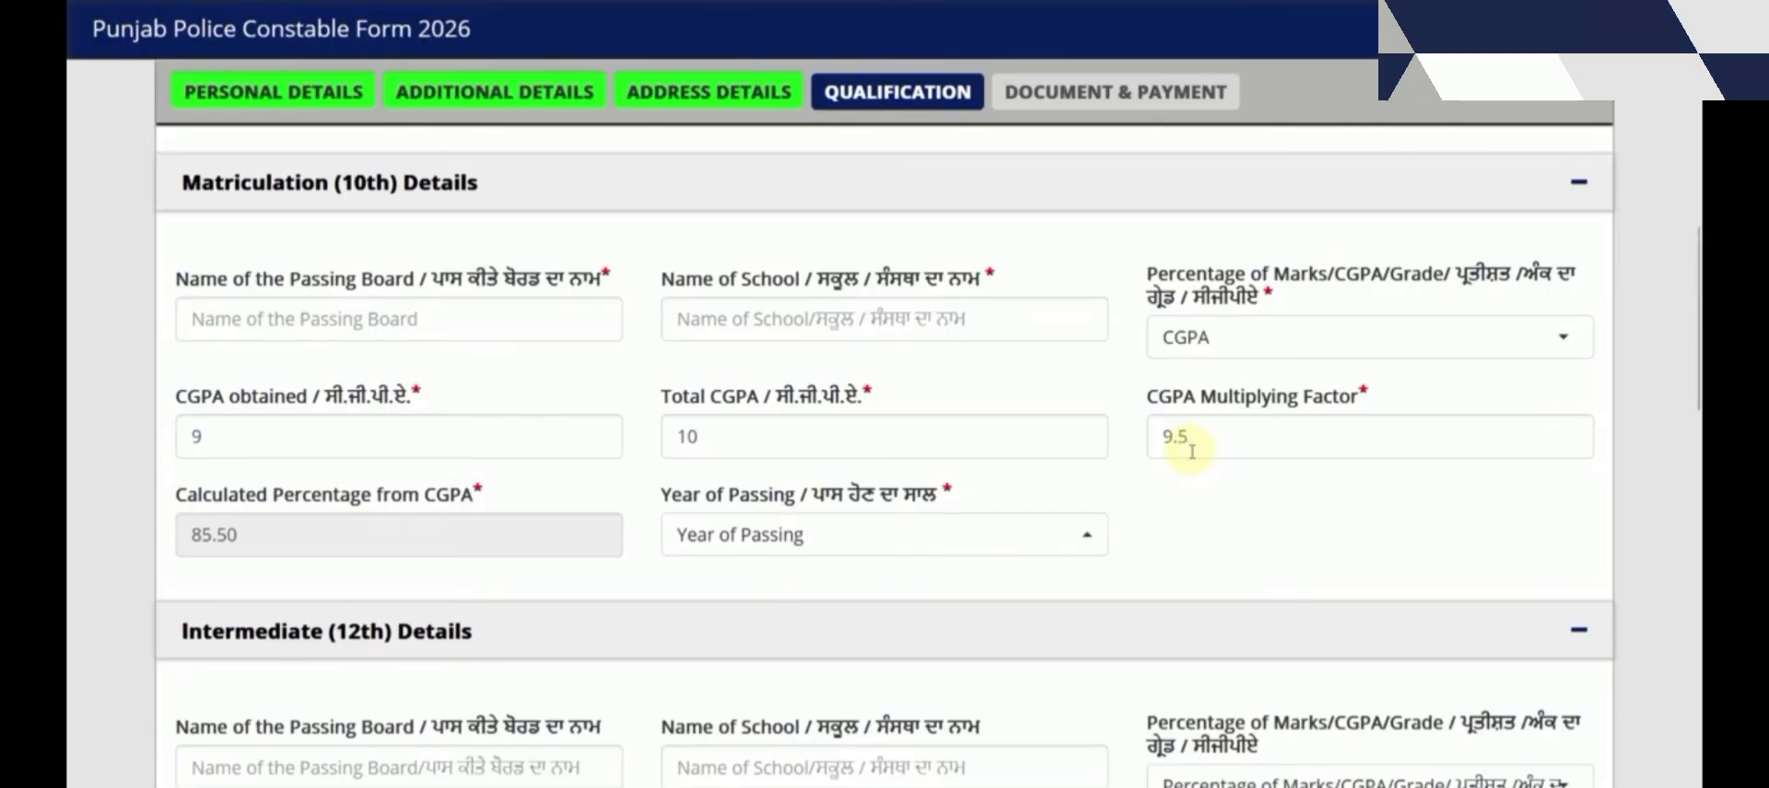
Switch the 10th marks type to Grade of Marks, then back to Percentage
left_click(1183, 339)
left_click(1224, 543)
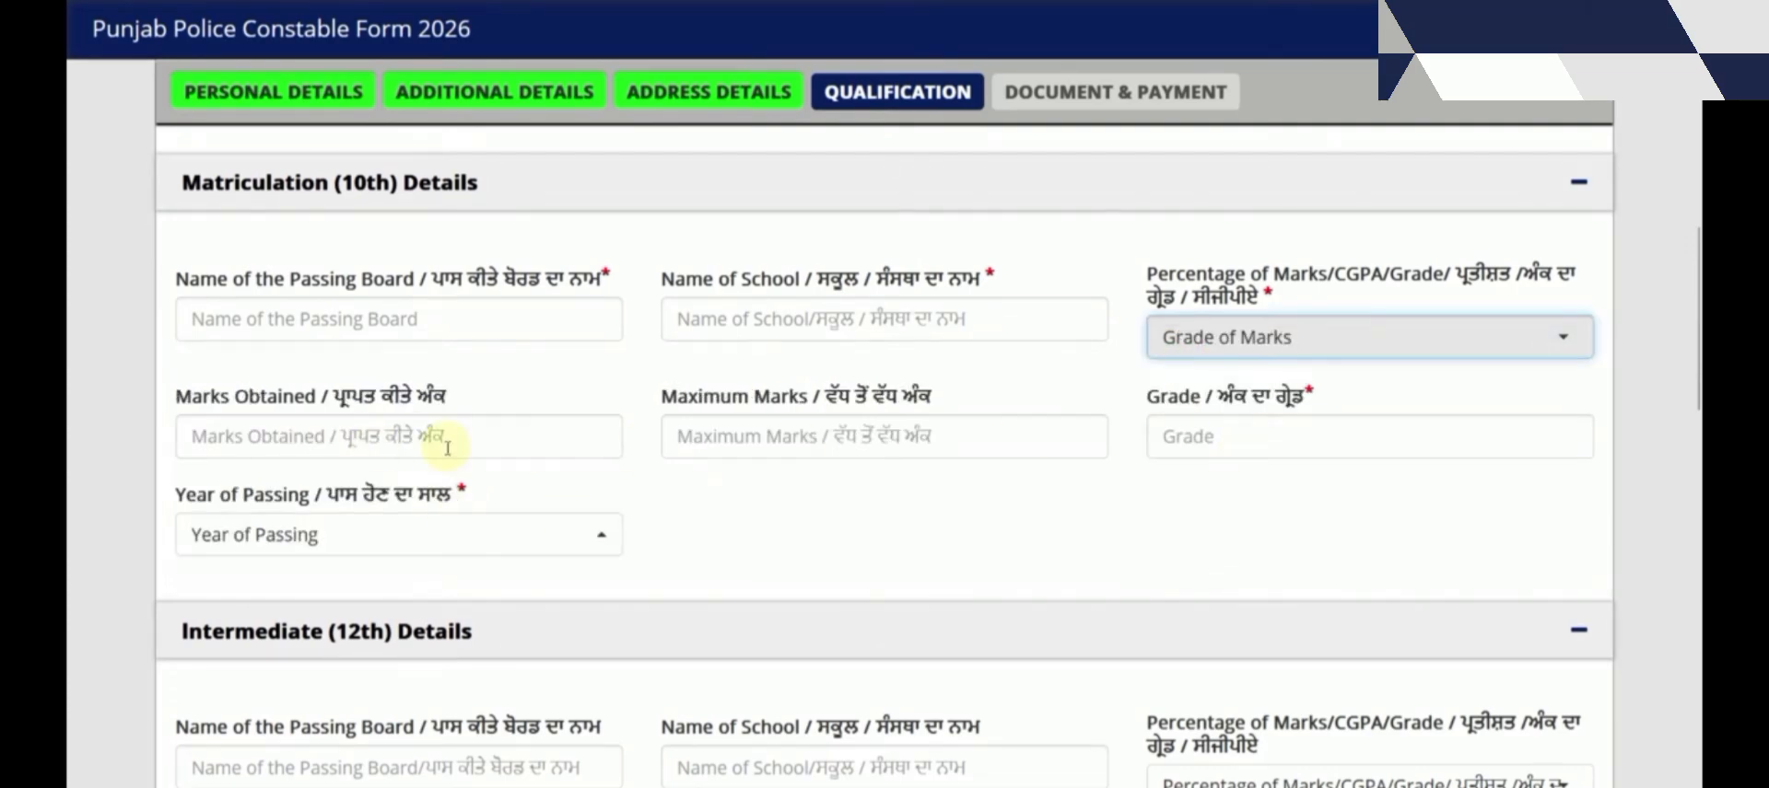
left_click(1255, 338)
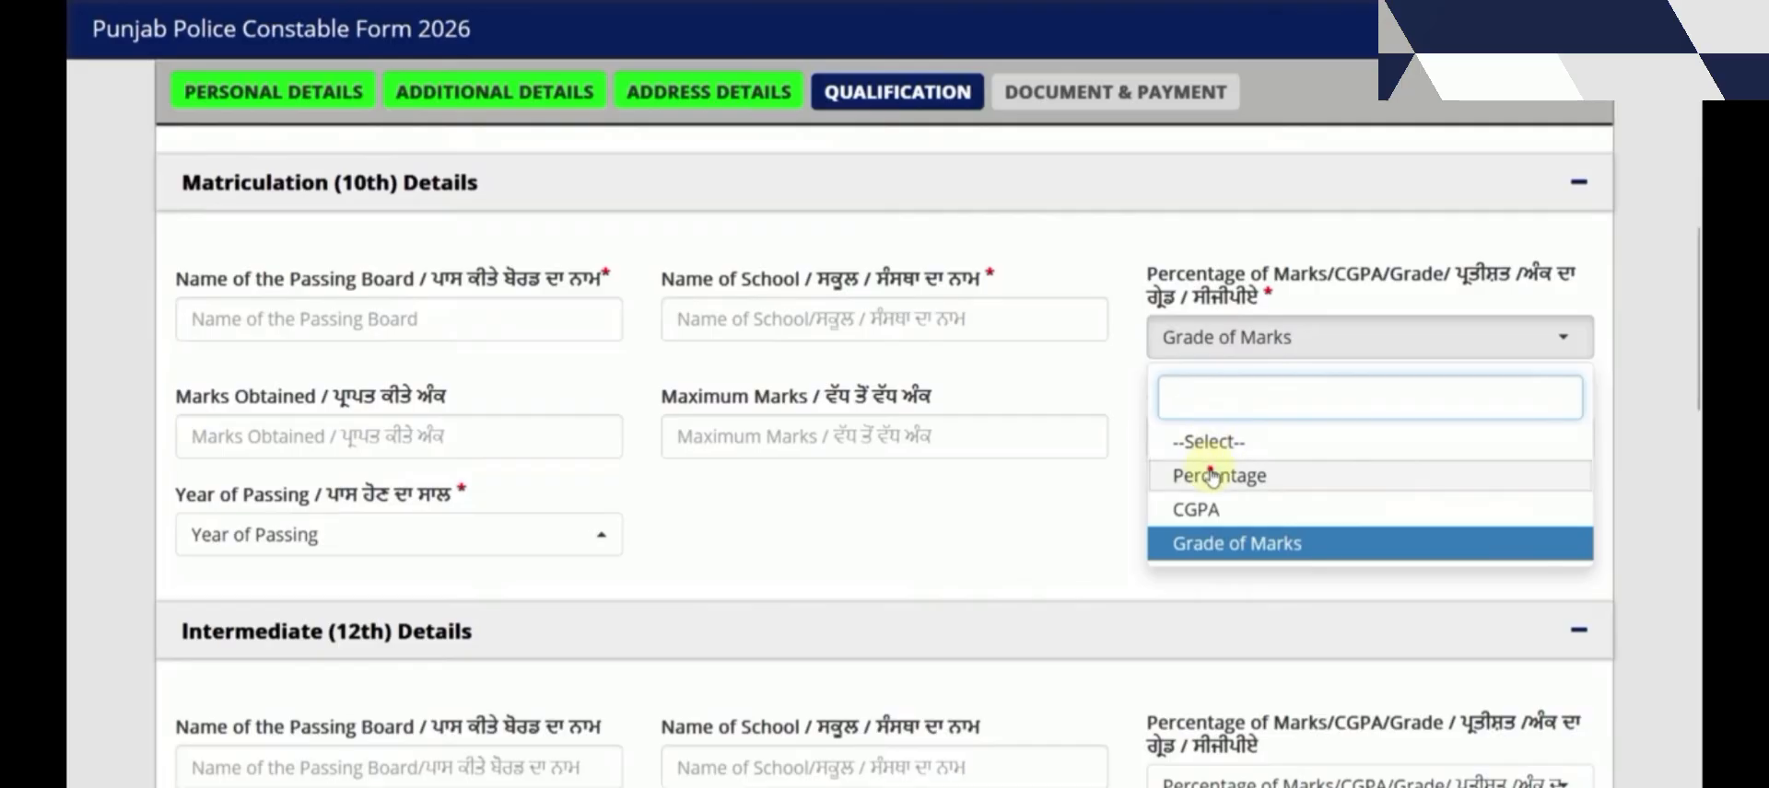
left_click(1185, 474)
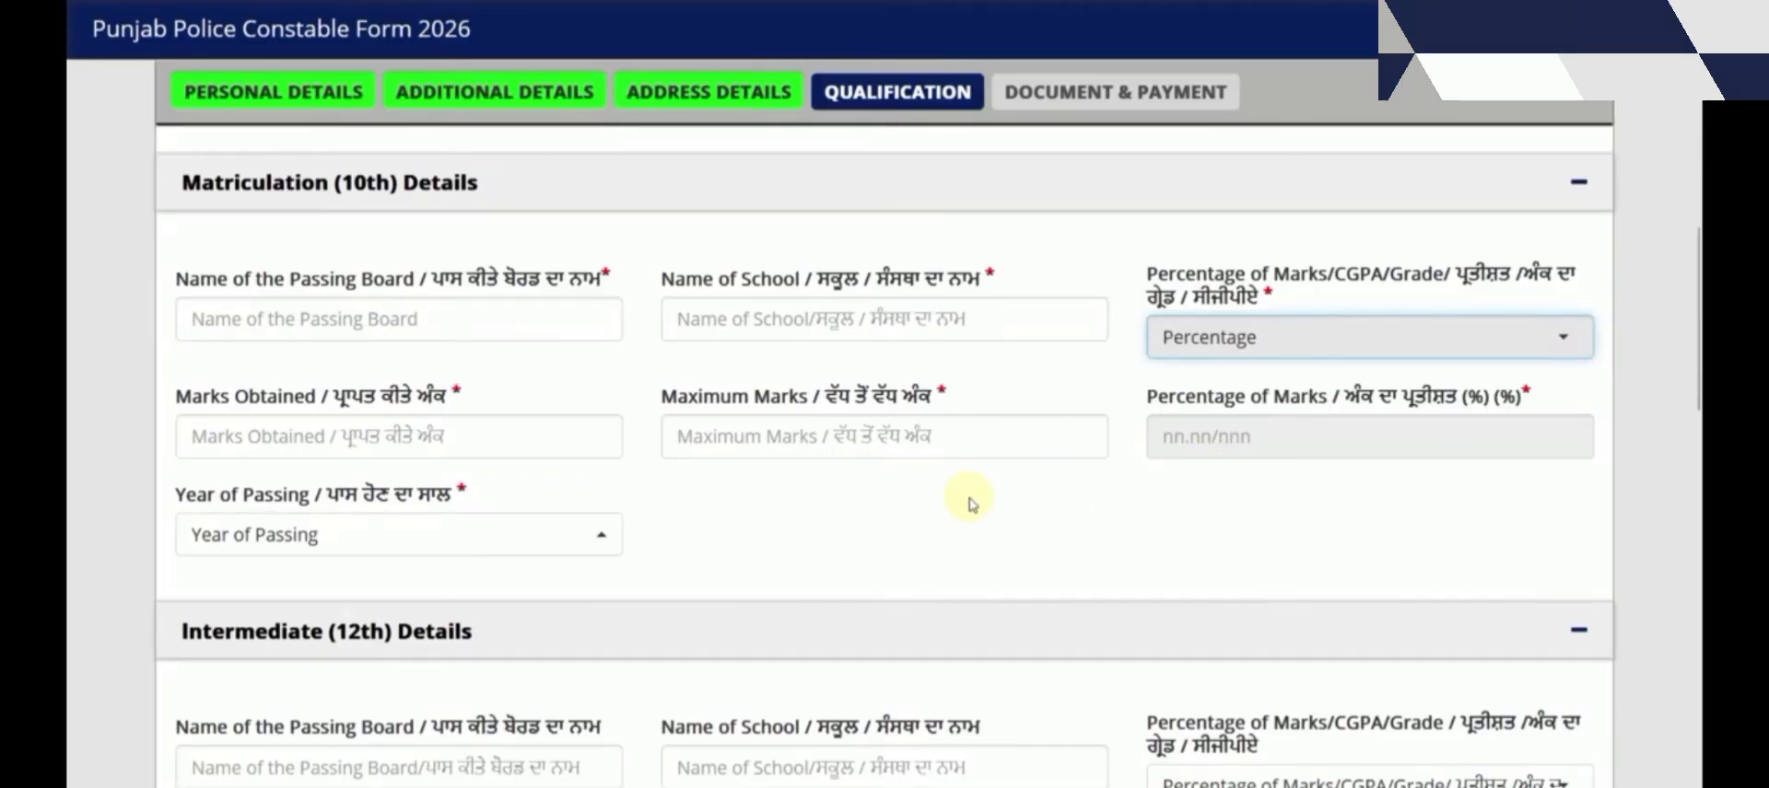
scroll(968, 504, "down", 4)
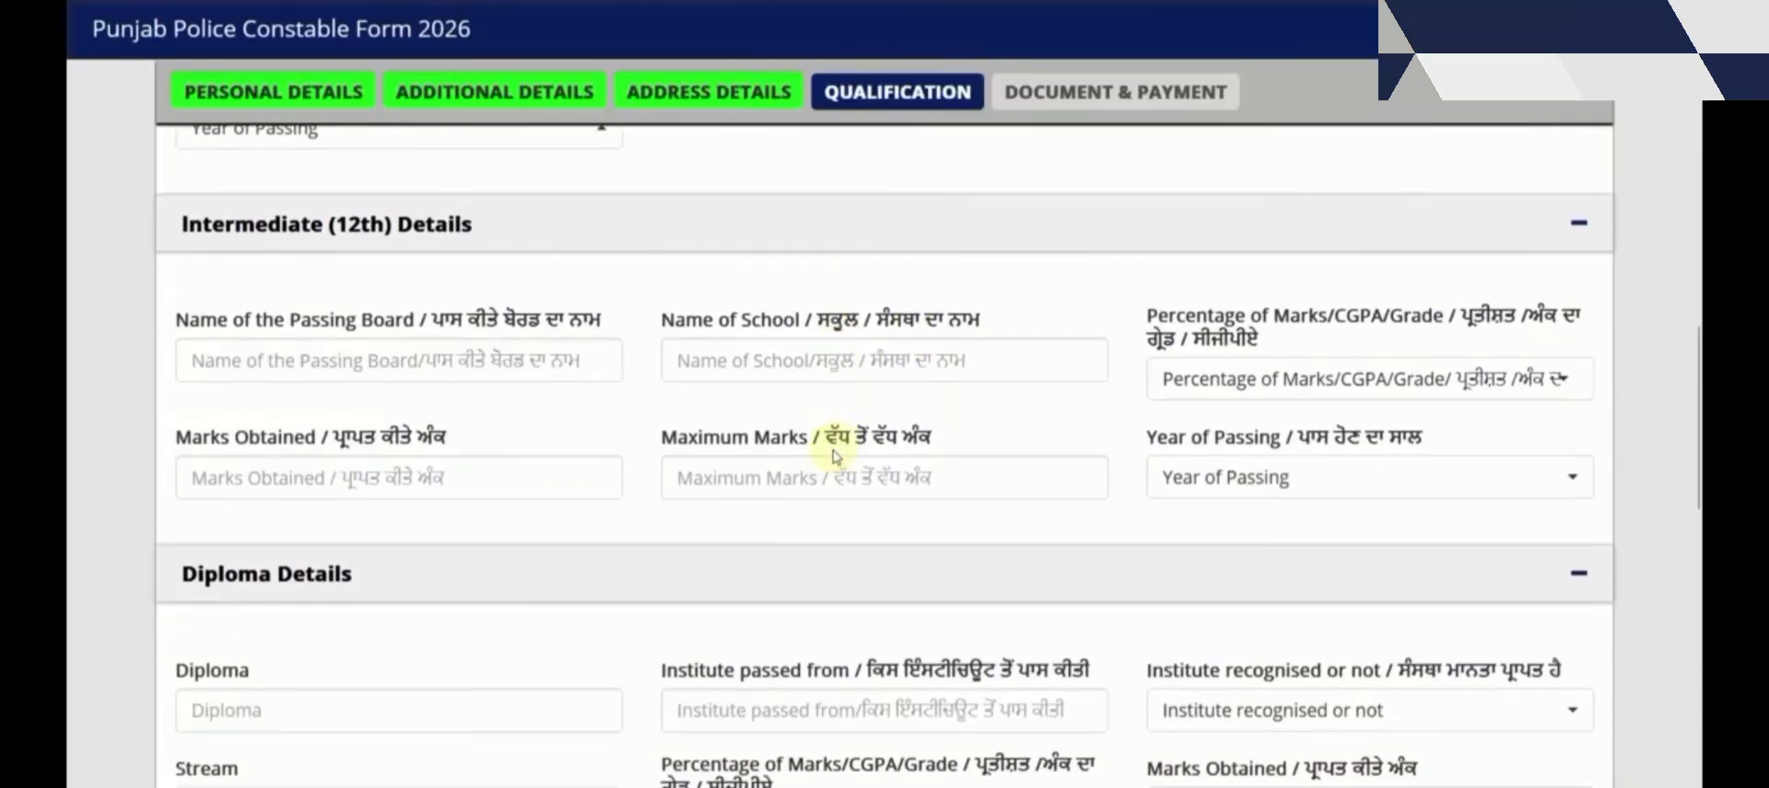
left_click(375, 376)
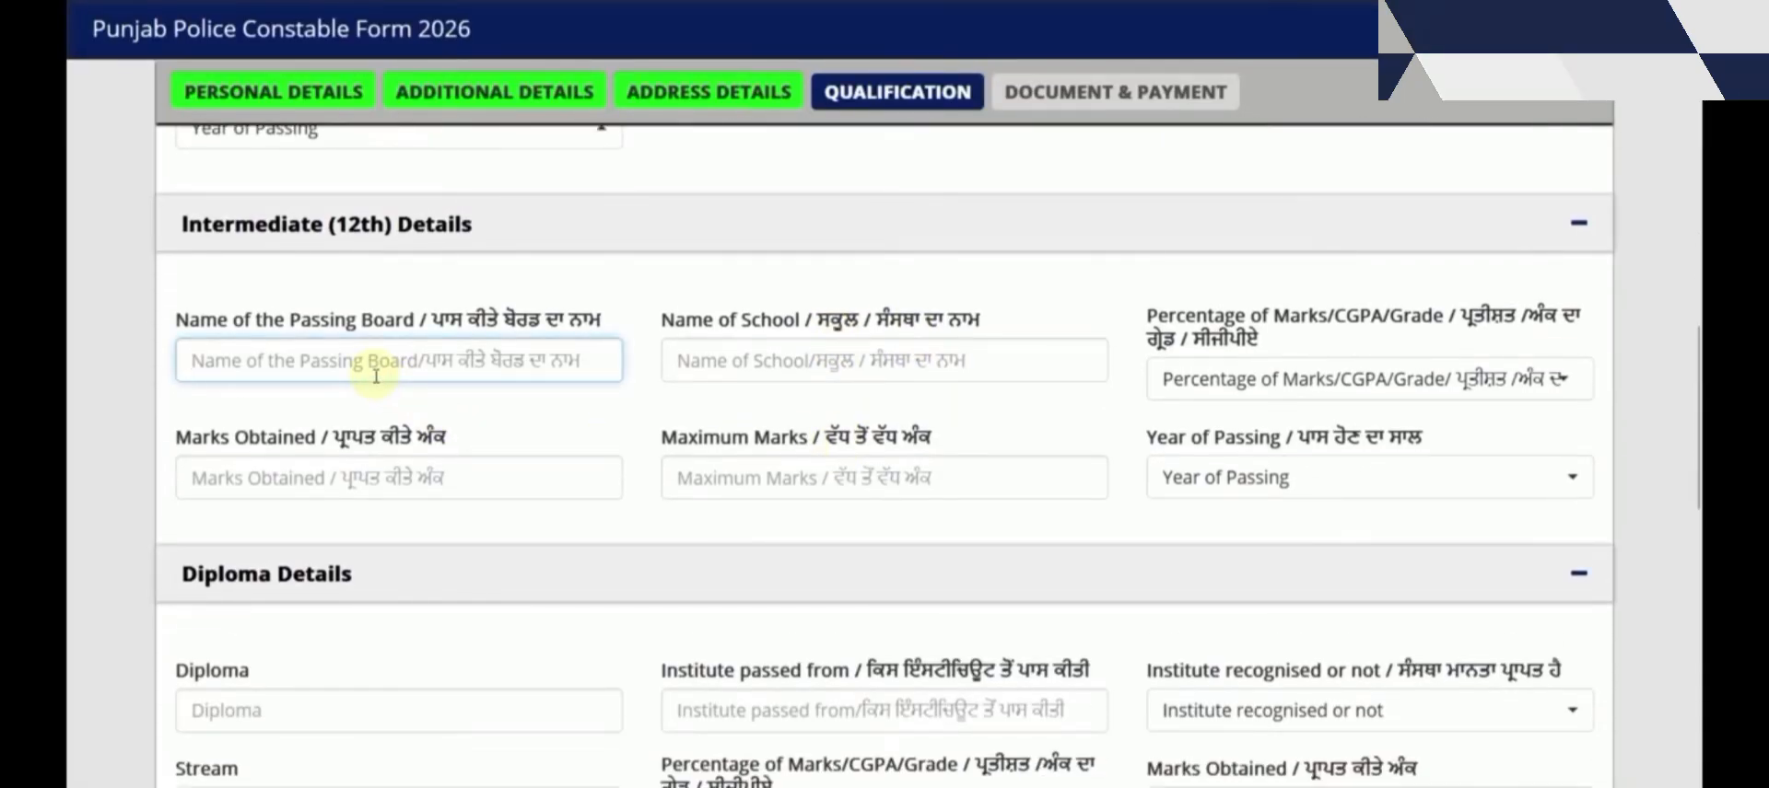
left_click(1232, 378)
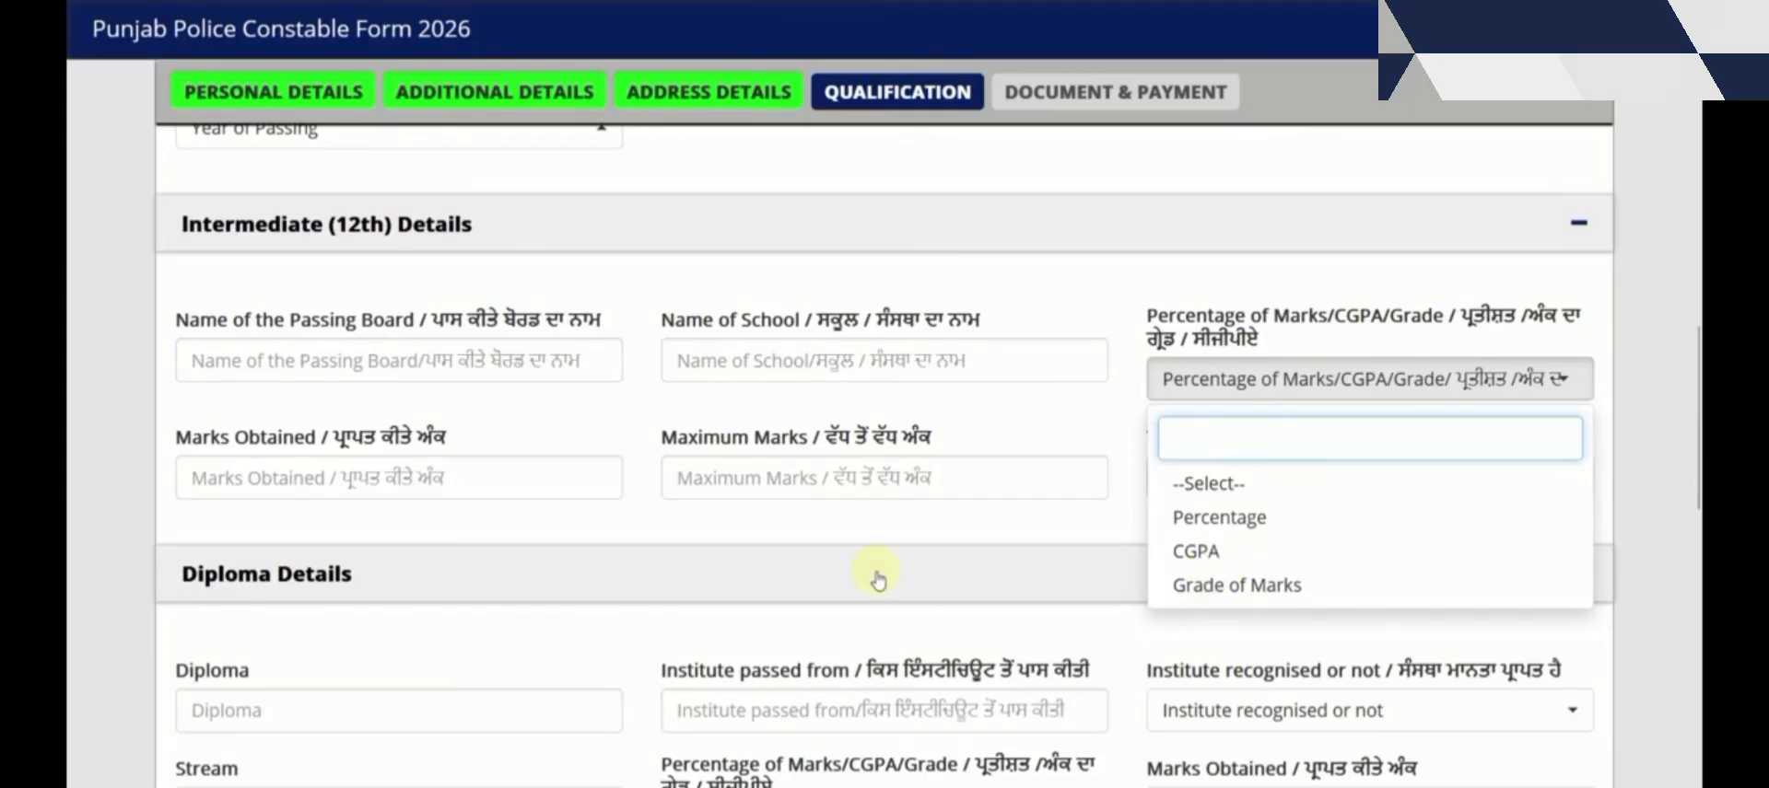
left_click(541, 525)
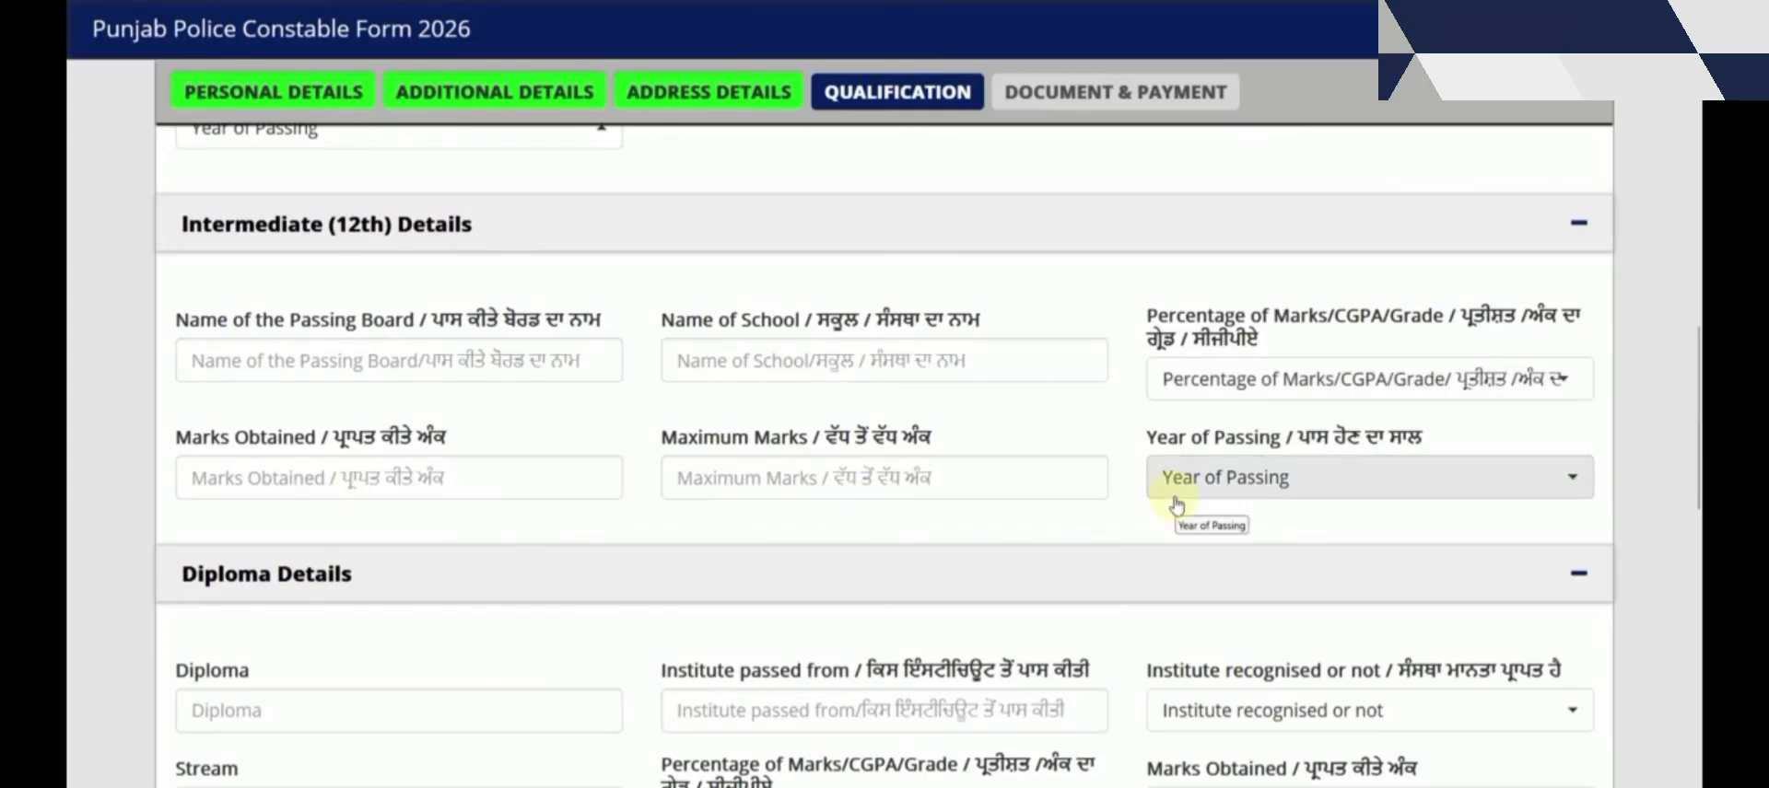
scroll(631, 475, "down", 3)
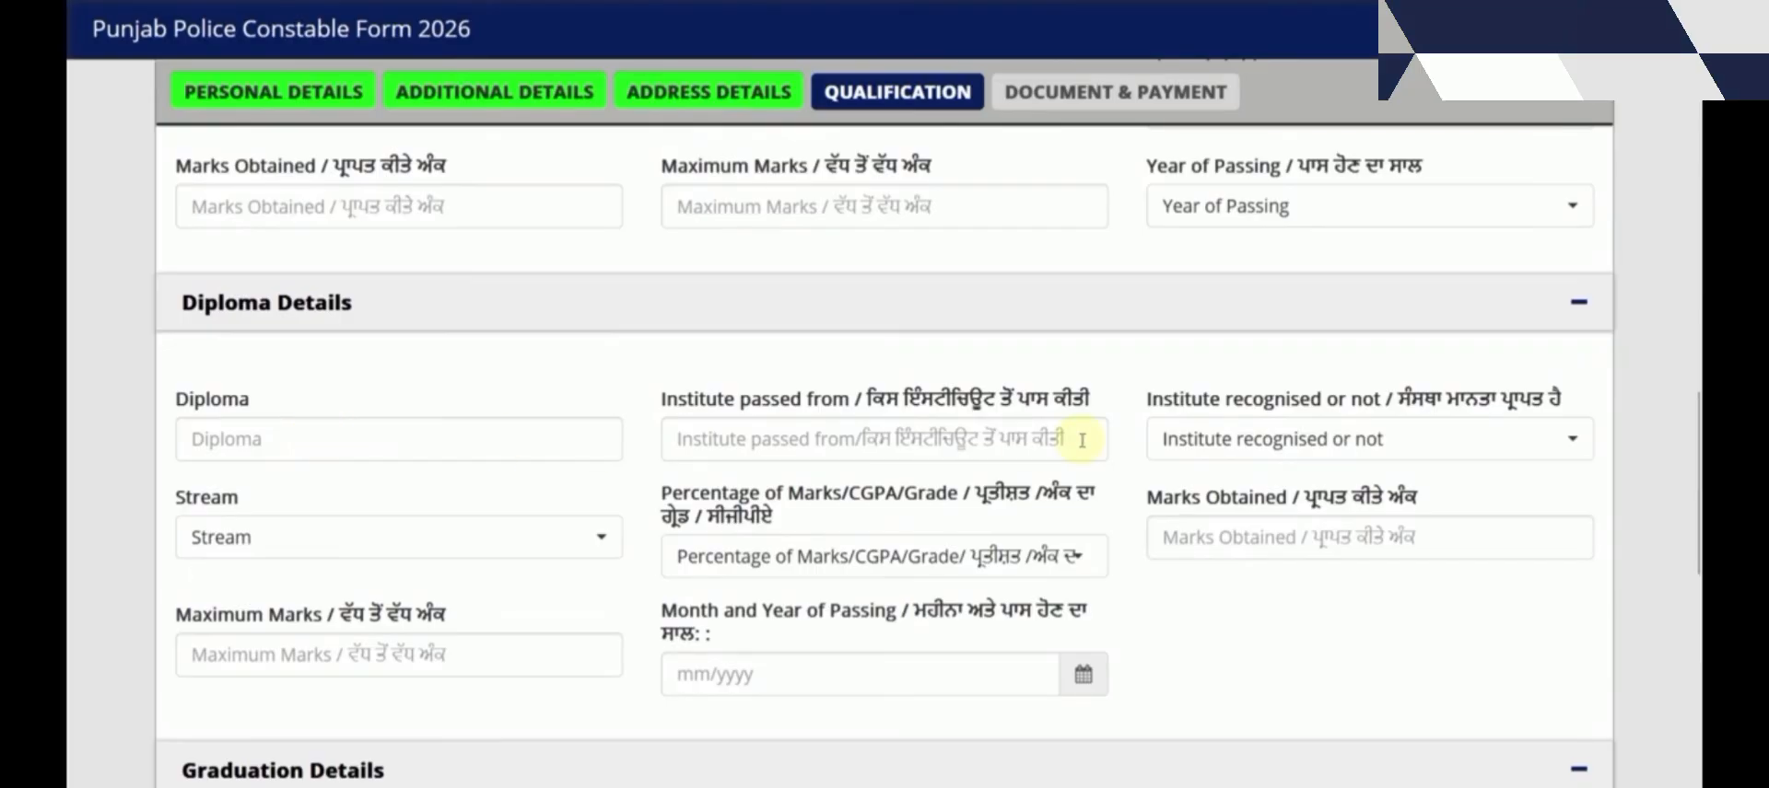
scroll(801, 418, "down", 4)
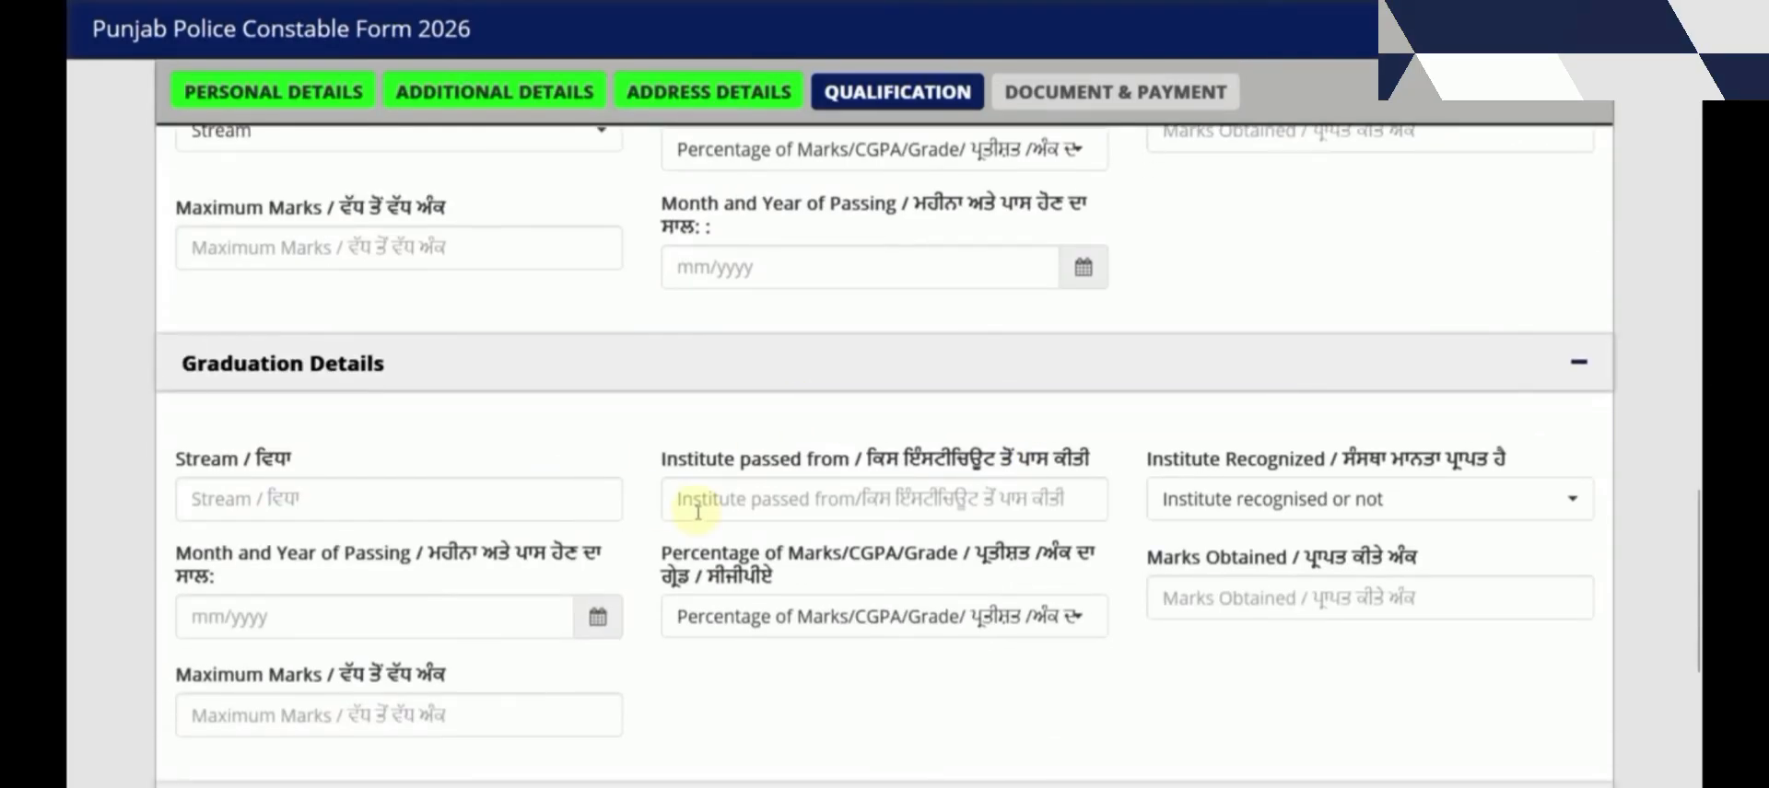
Set cadre preferences to District Police Cadre then Armed Police Cadre, and save
scroll(769, 533, "down", 5)
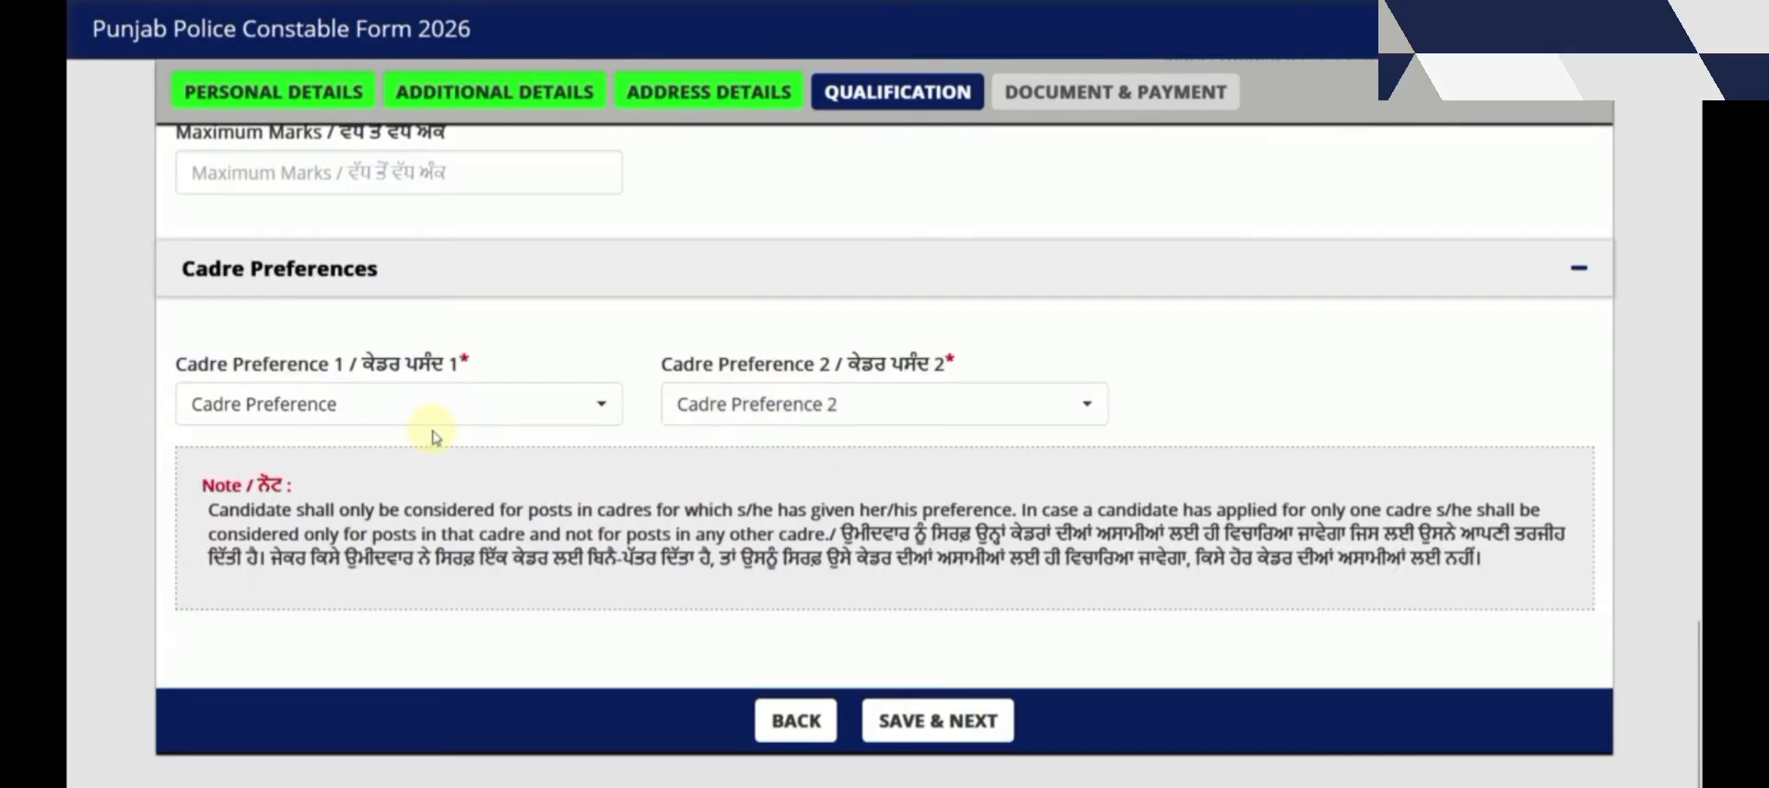
left_click(429, 408)
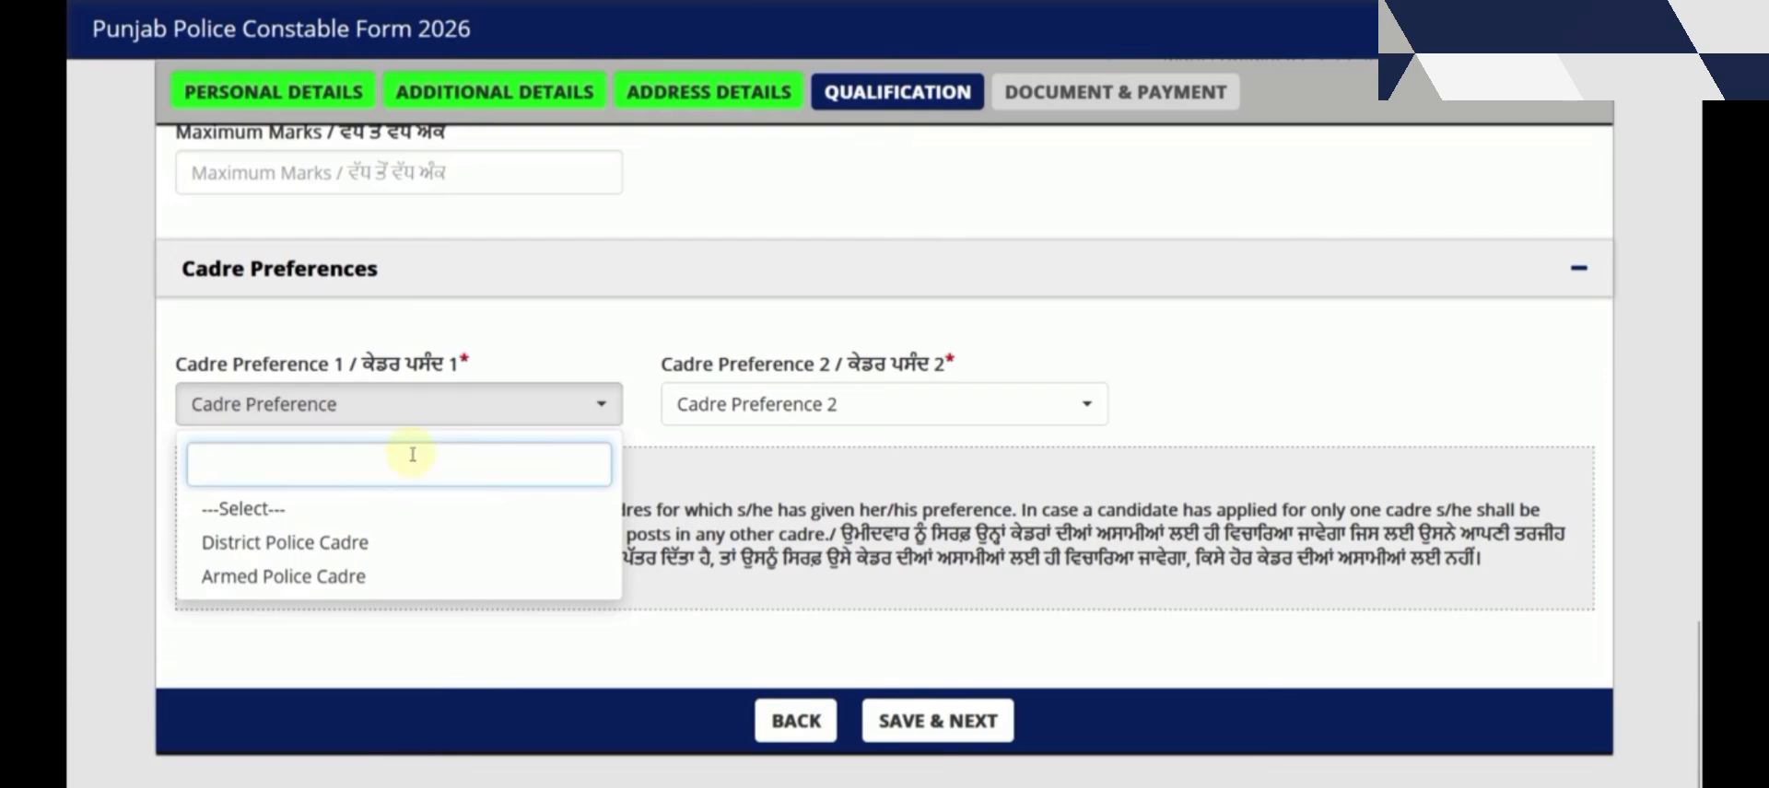
left_click(360, 542)
left_click(732, 424)
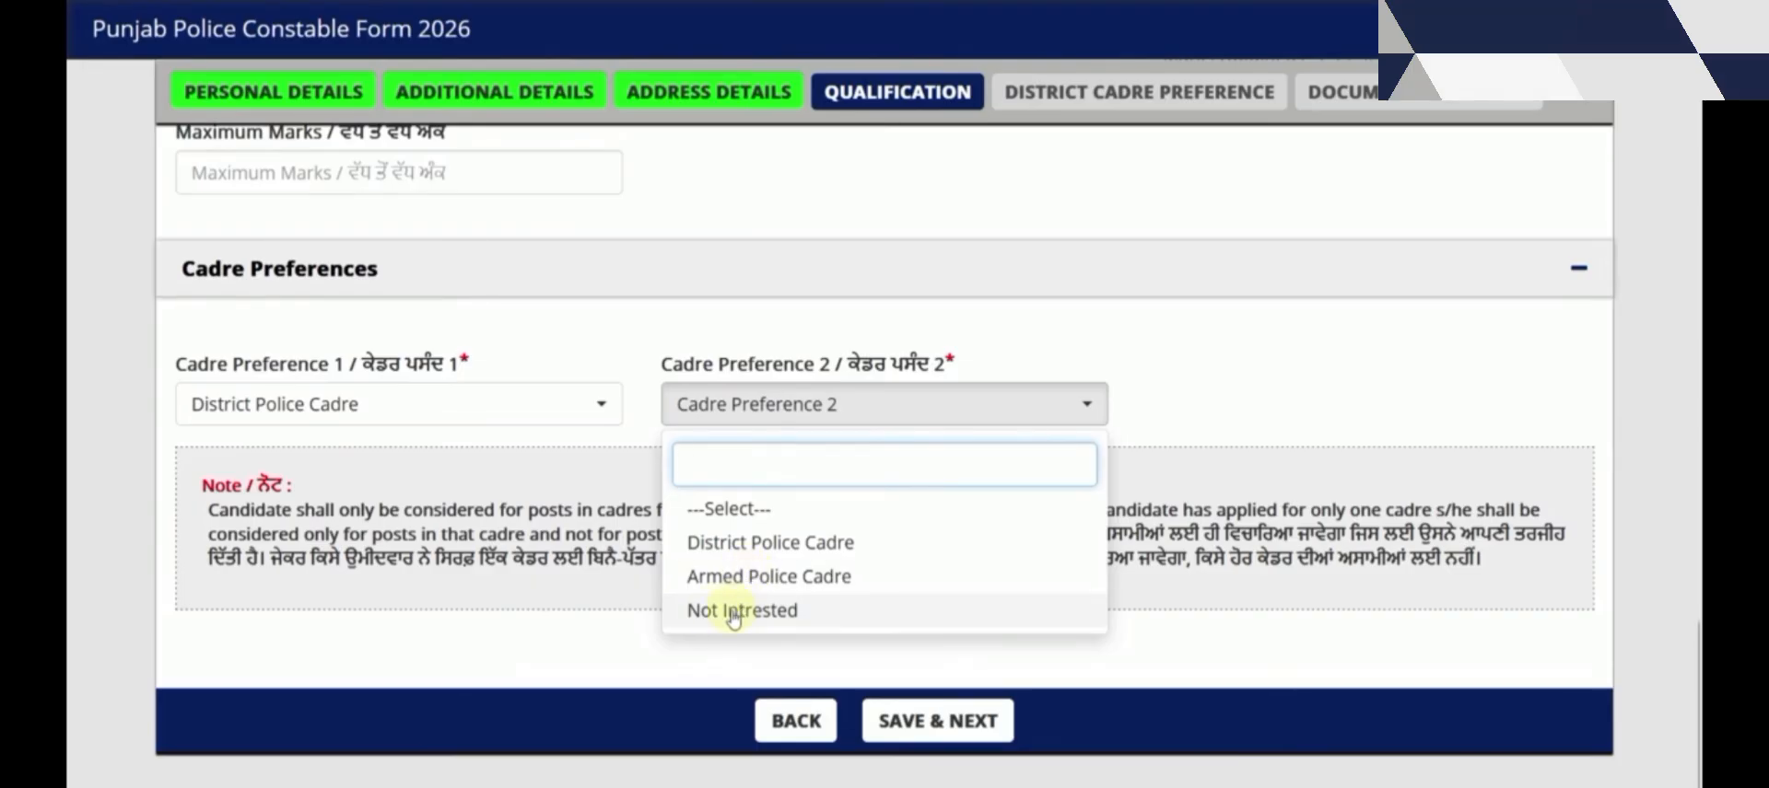
left_click(742, 615)
left_click(732, 405)
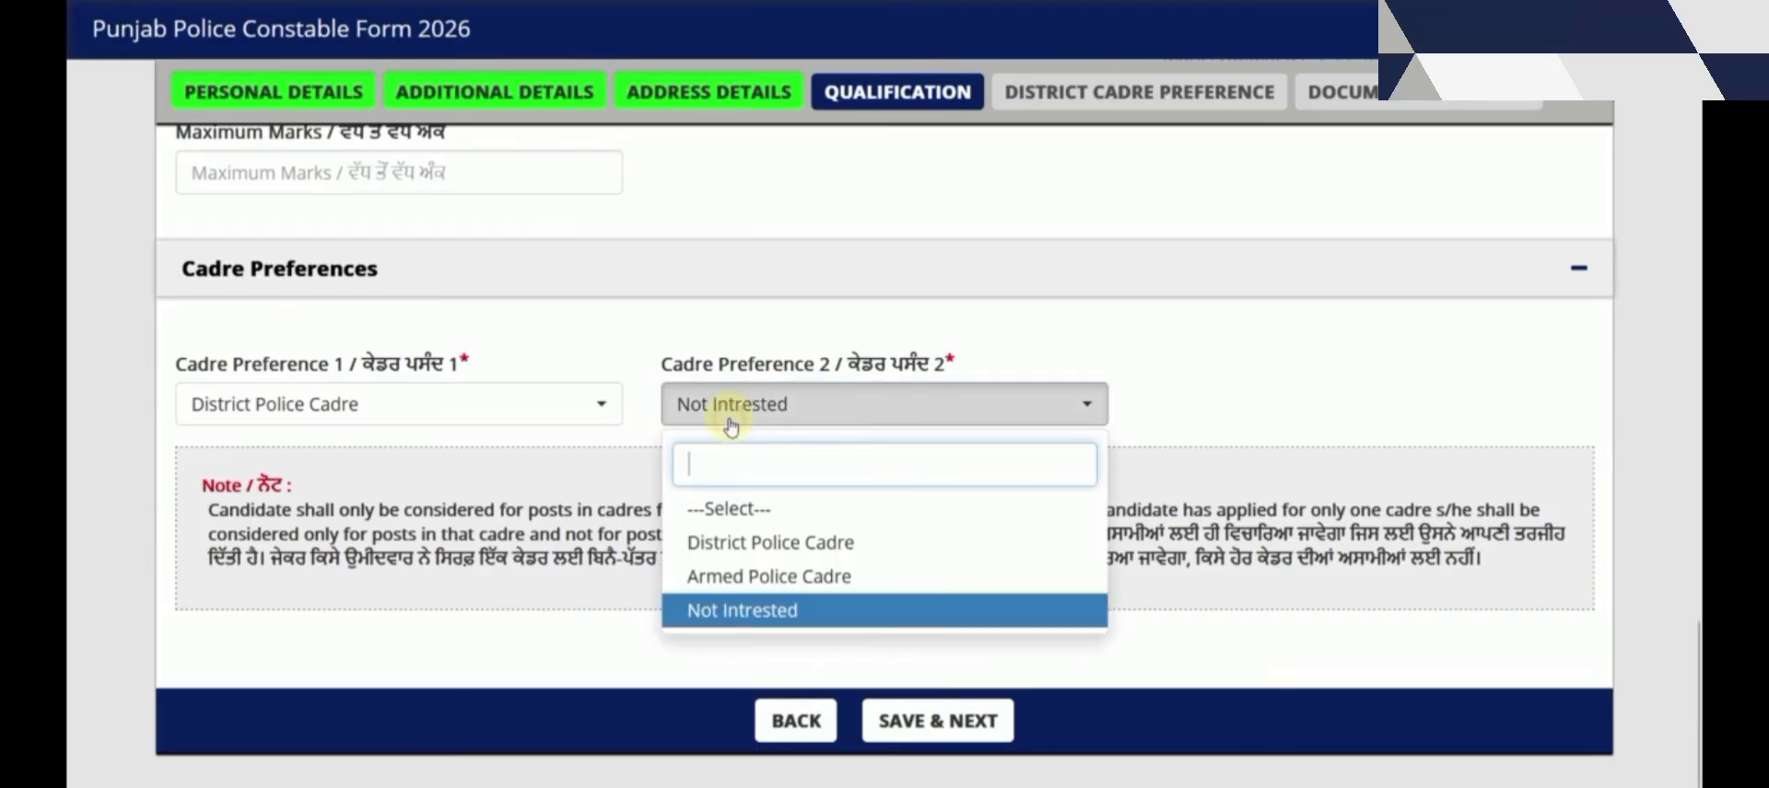
left_click(773, 577)
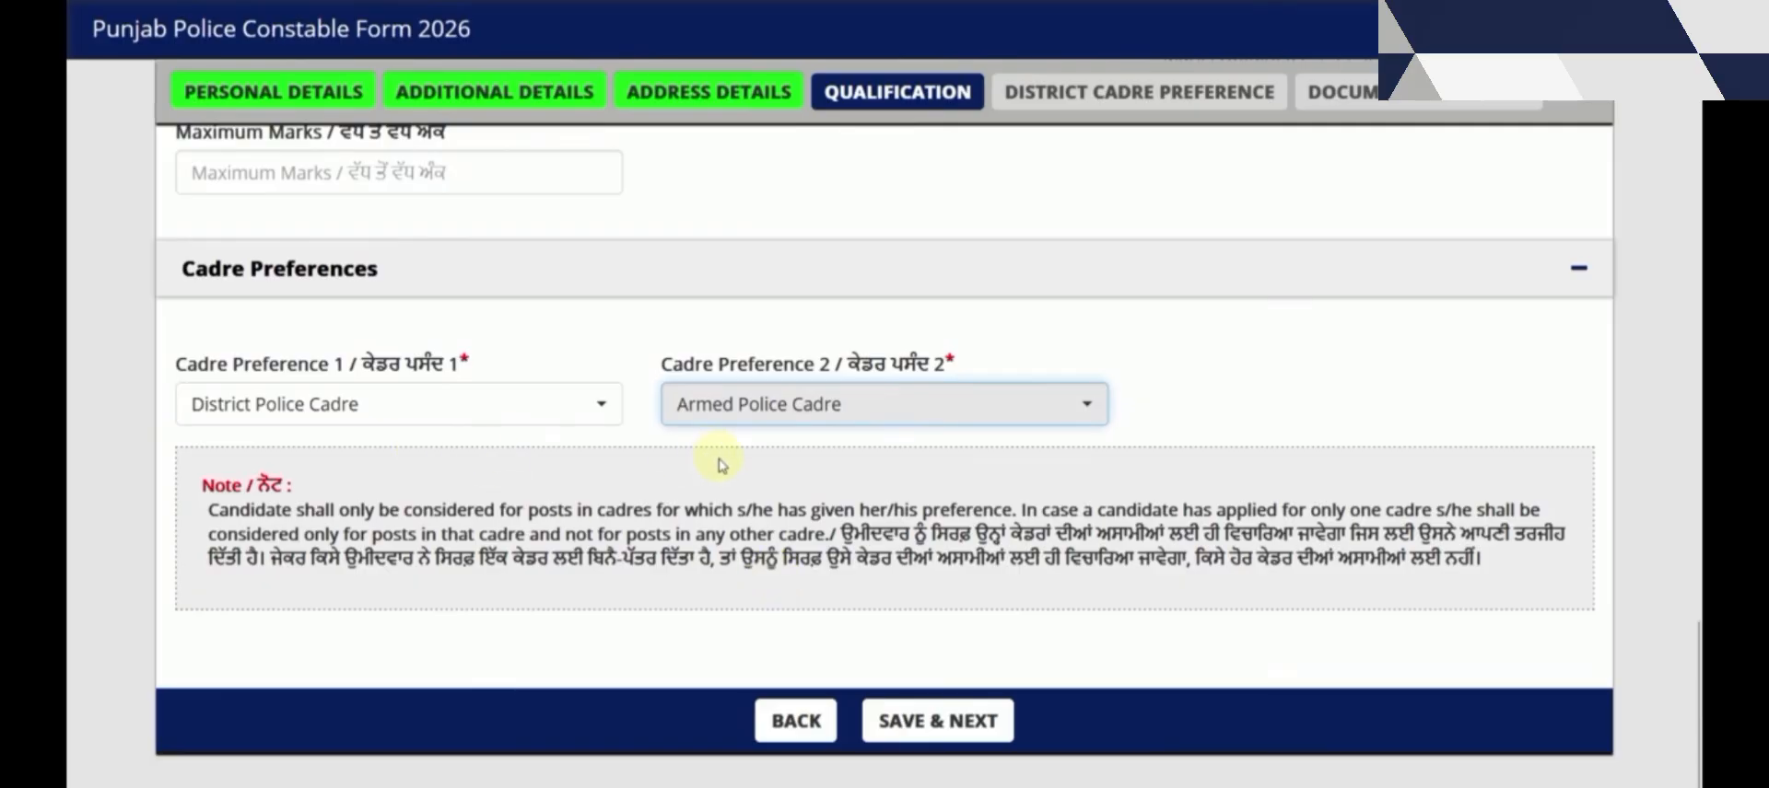
left_click(890, 722)
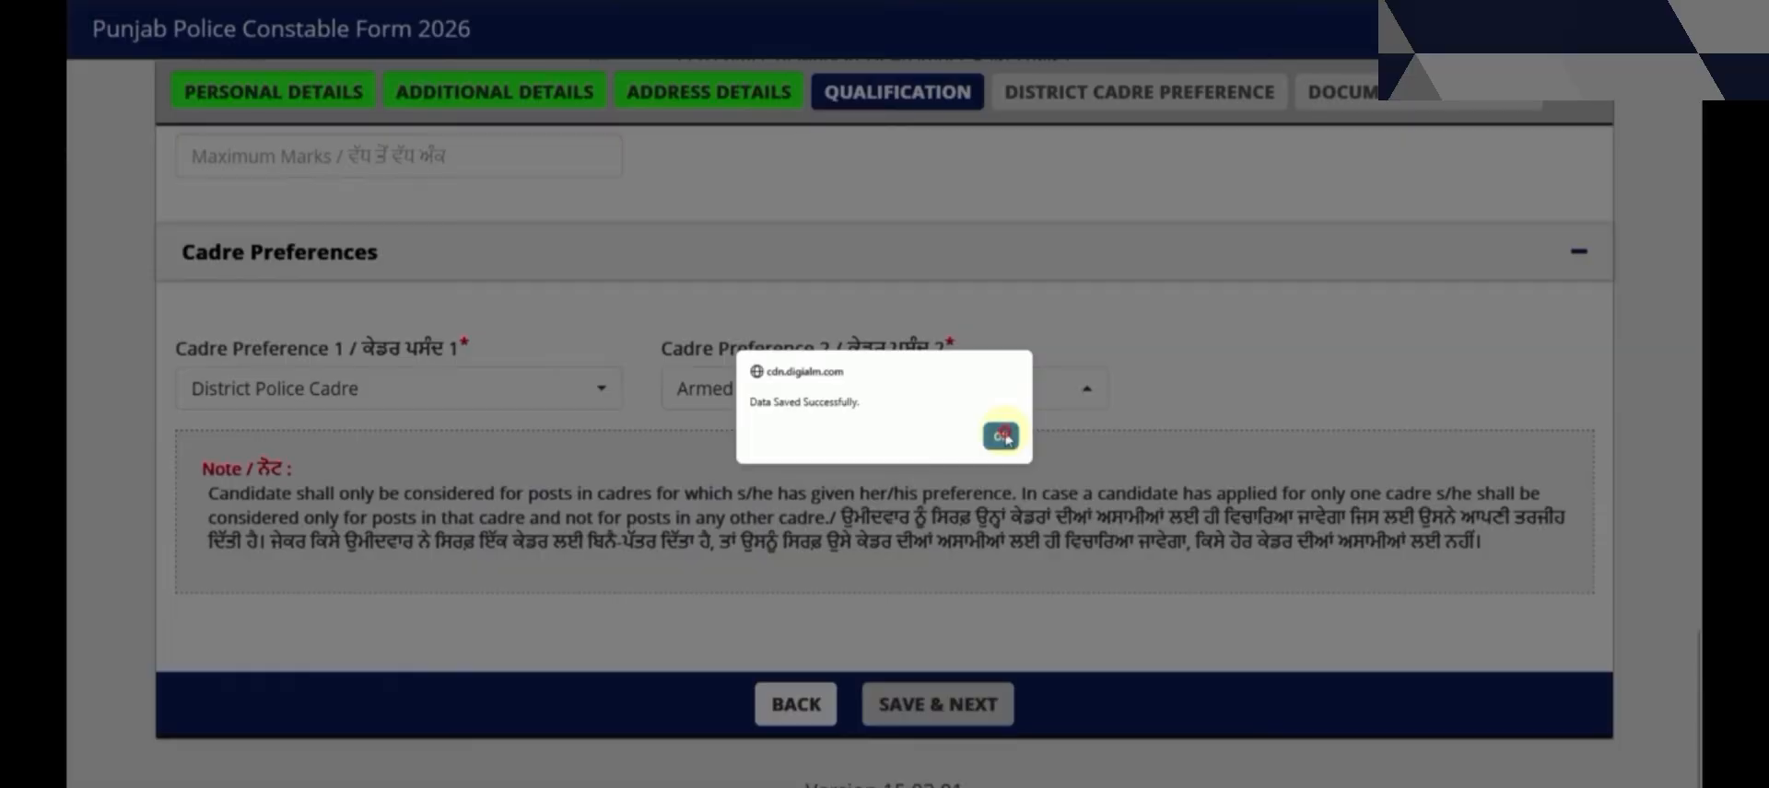
left_click(996, 433)
Set district preferences 1–3 to Amritsar Commissionerate, Fatehgarh Sahib and Gurdaspur
scroll(1012, 435, "up", 8)
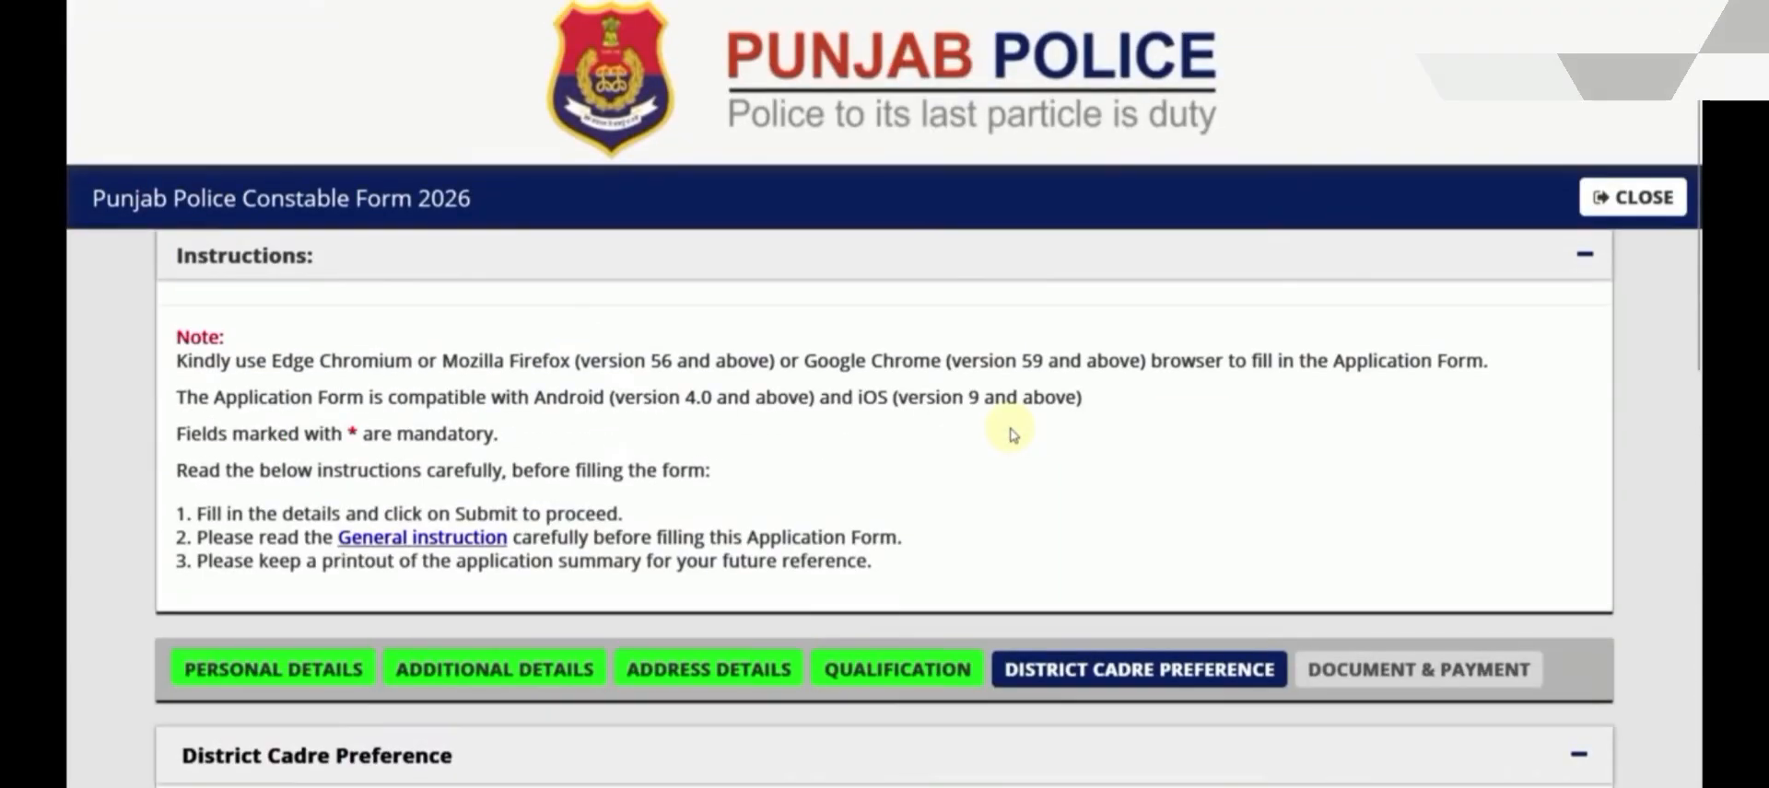
scroll(1013, 435, "down", 3)
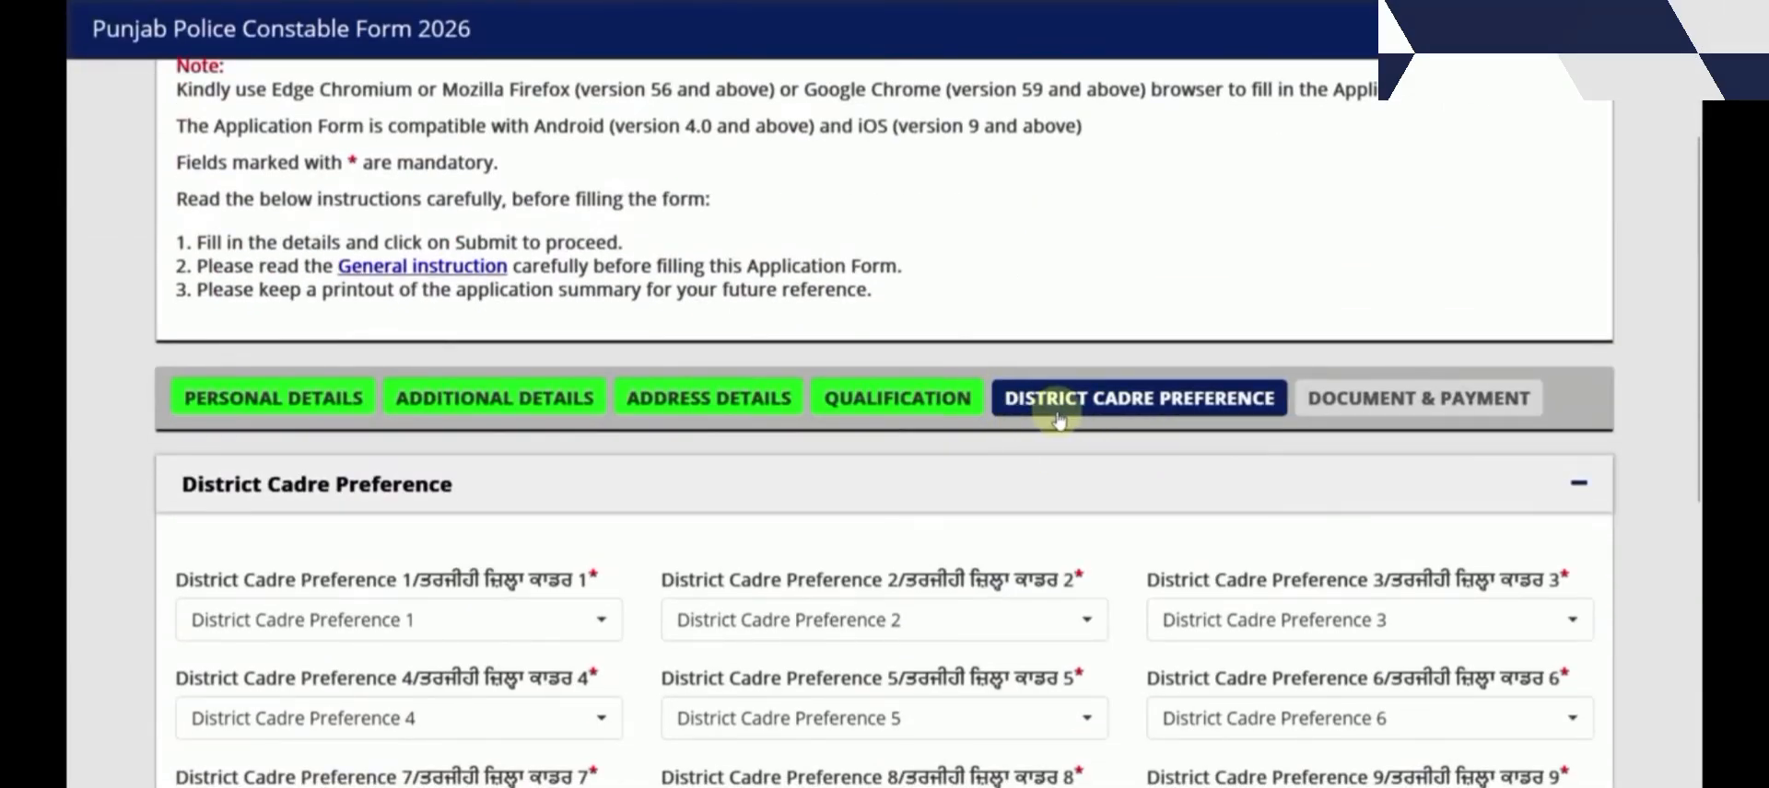
scroll(1057, 410, "down", 3)
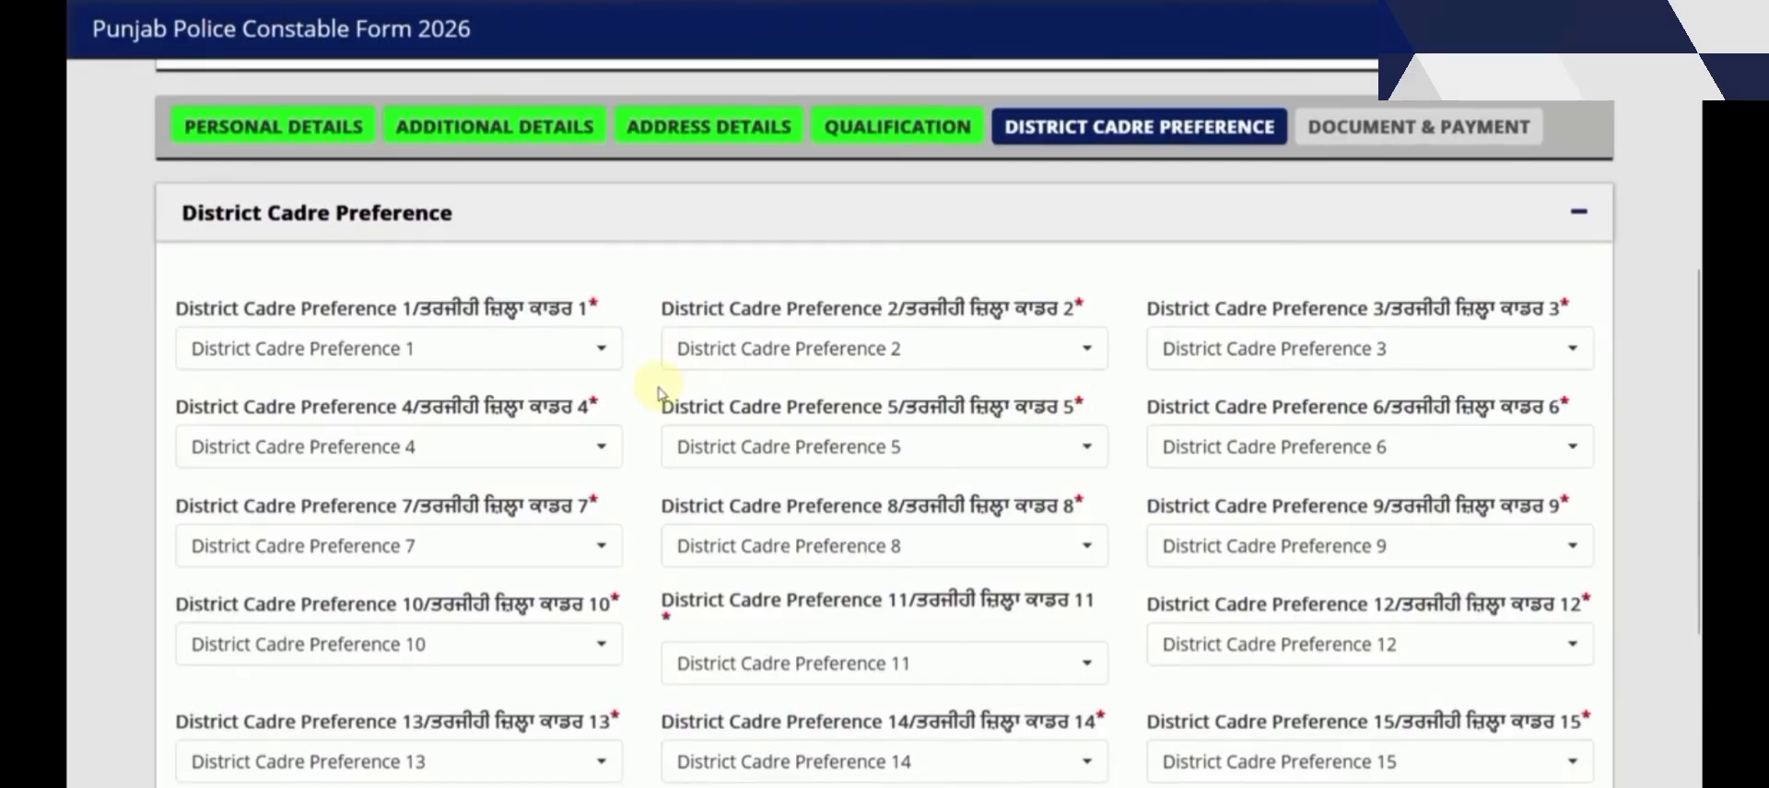
scroll(512, 317, "down", 1)
left_click(434, 222)
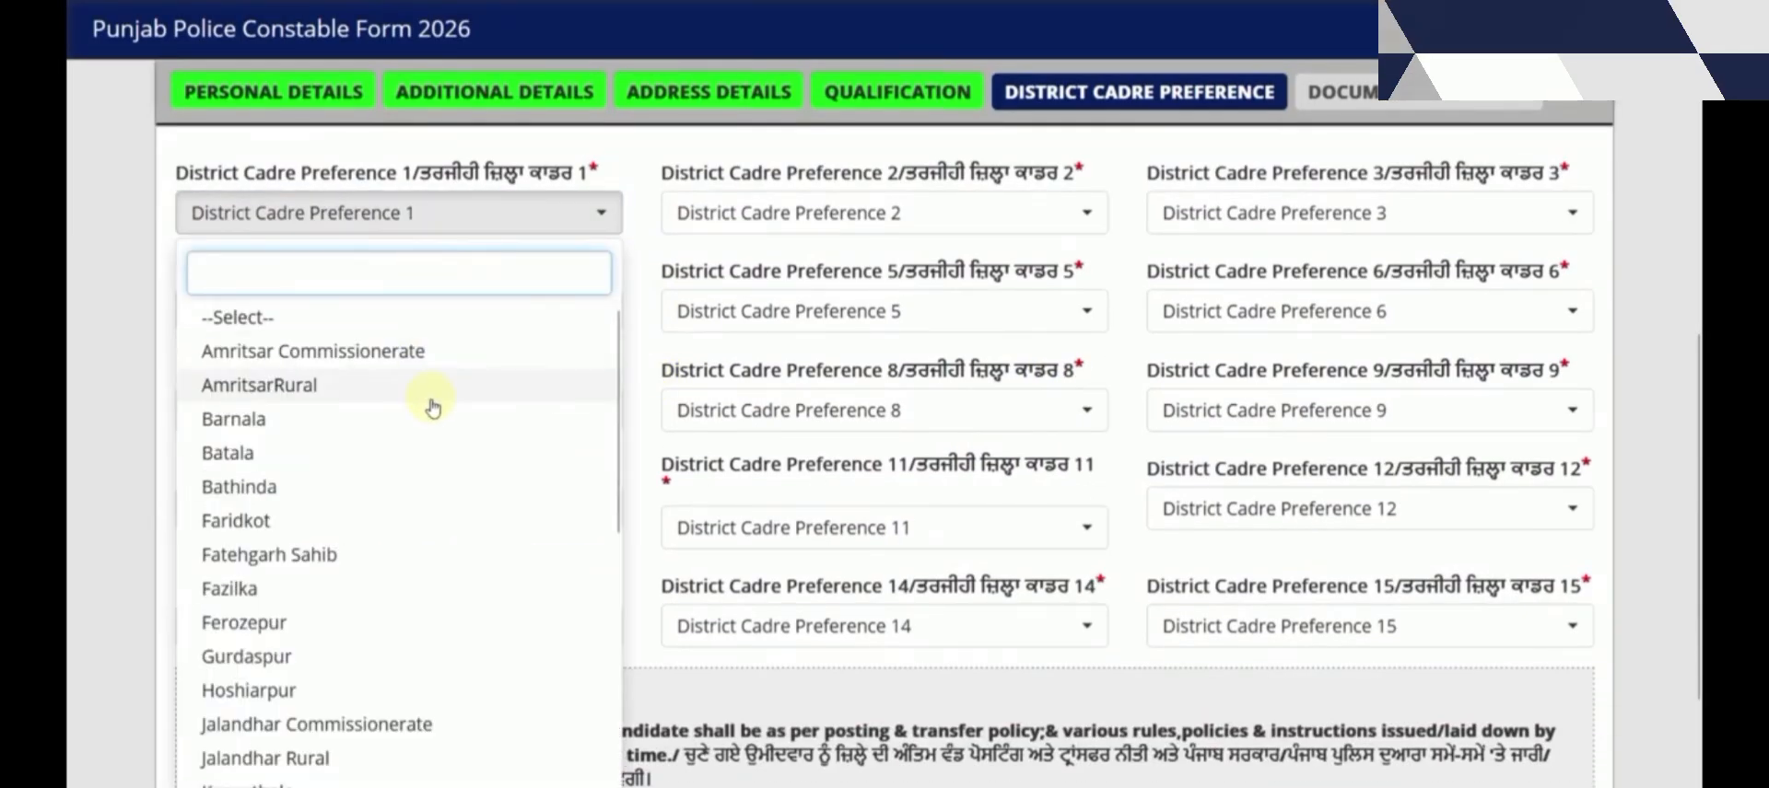
scroll(433, 451, "down", 3)
scroll(433, 452, "down", 2)
scroll(434, 484, "up", 5)
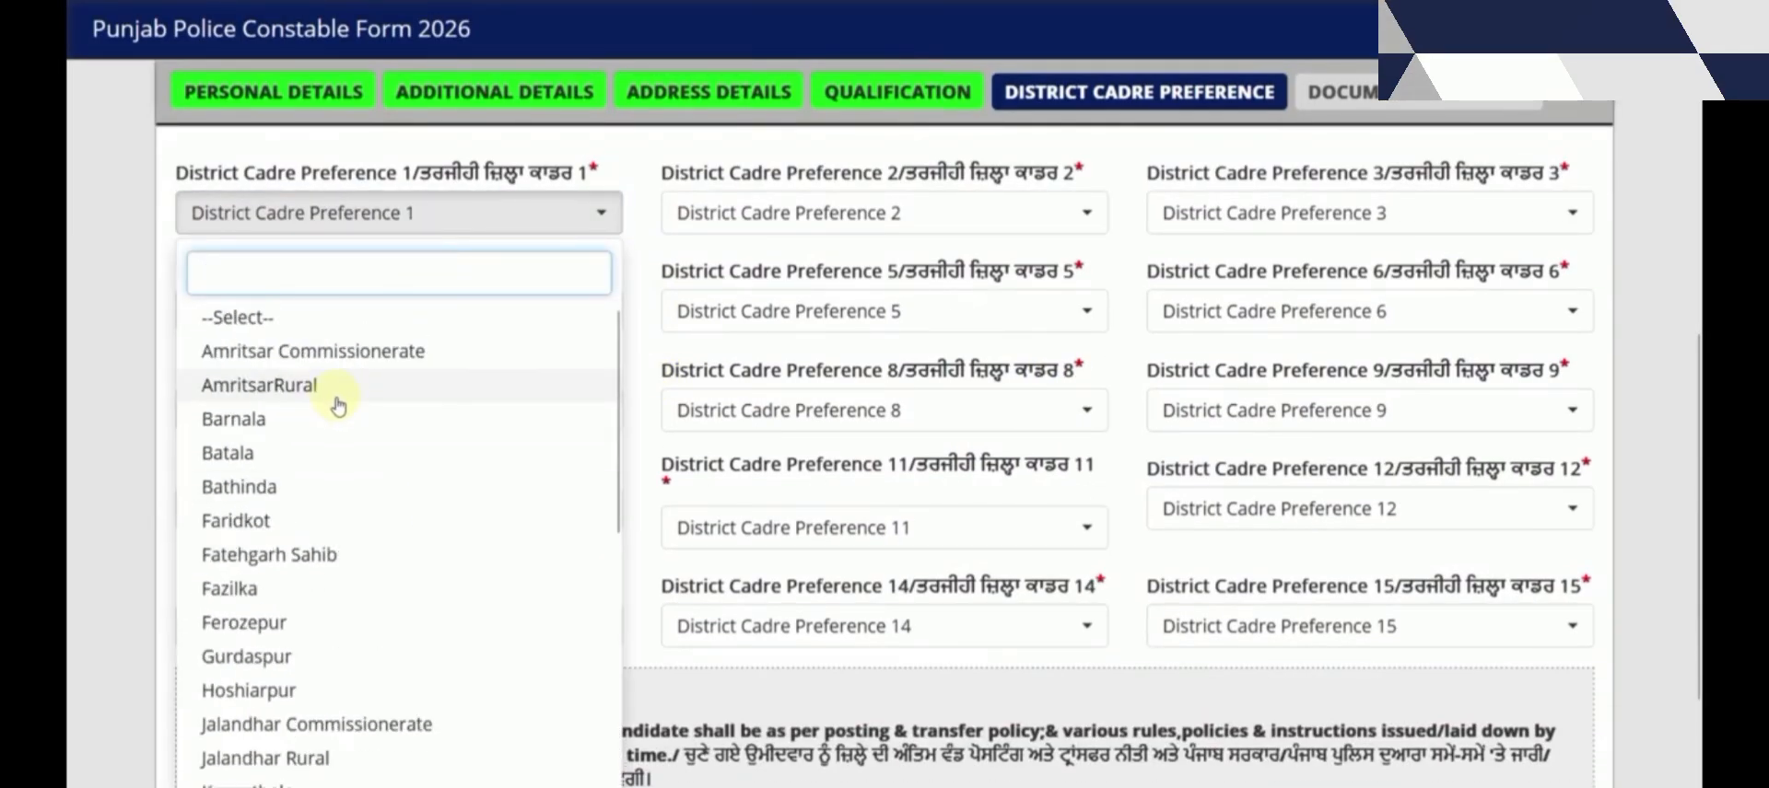
left_click(336, 362)
left_click(789, 221)
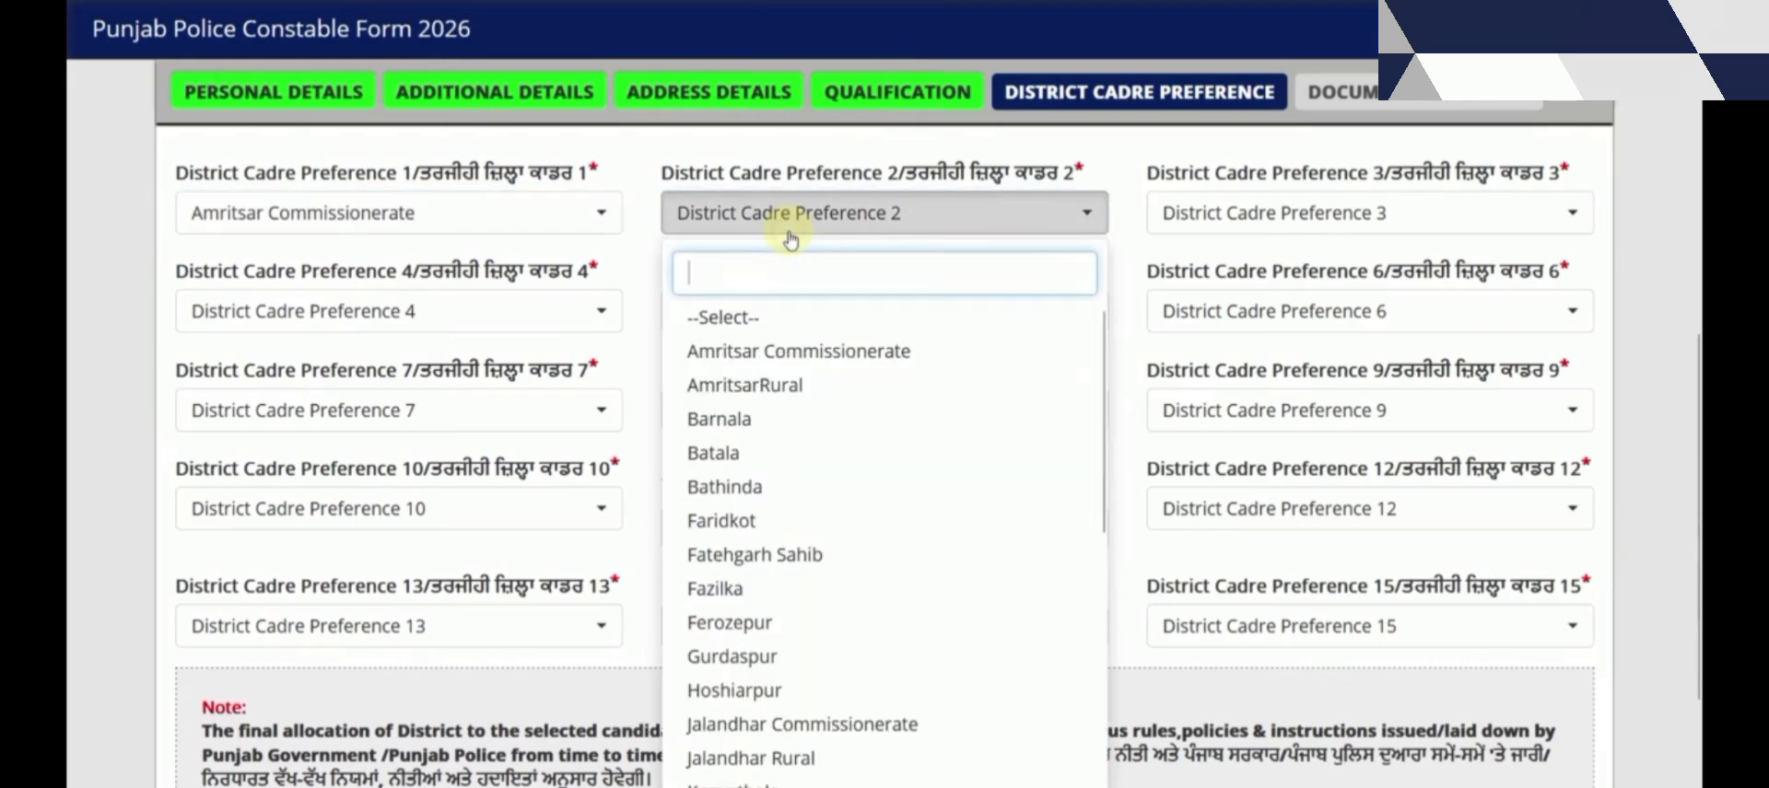
left_click(776, 555)
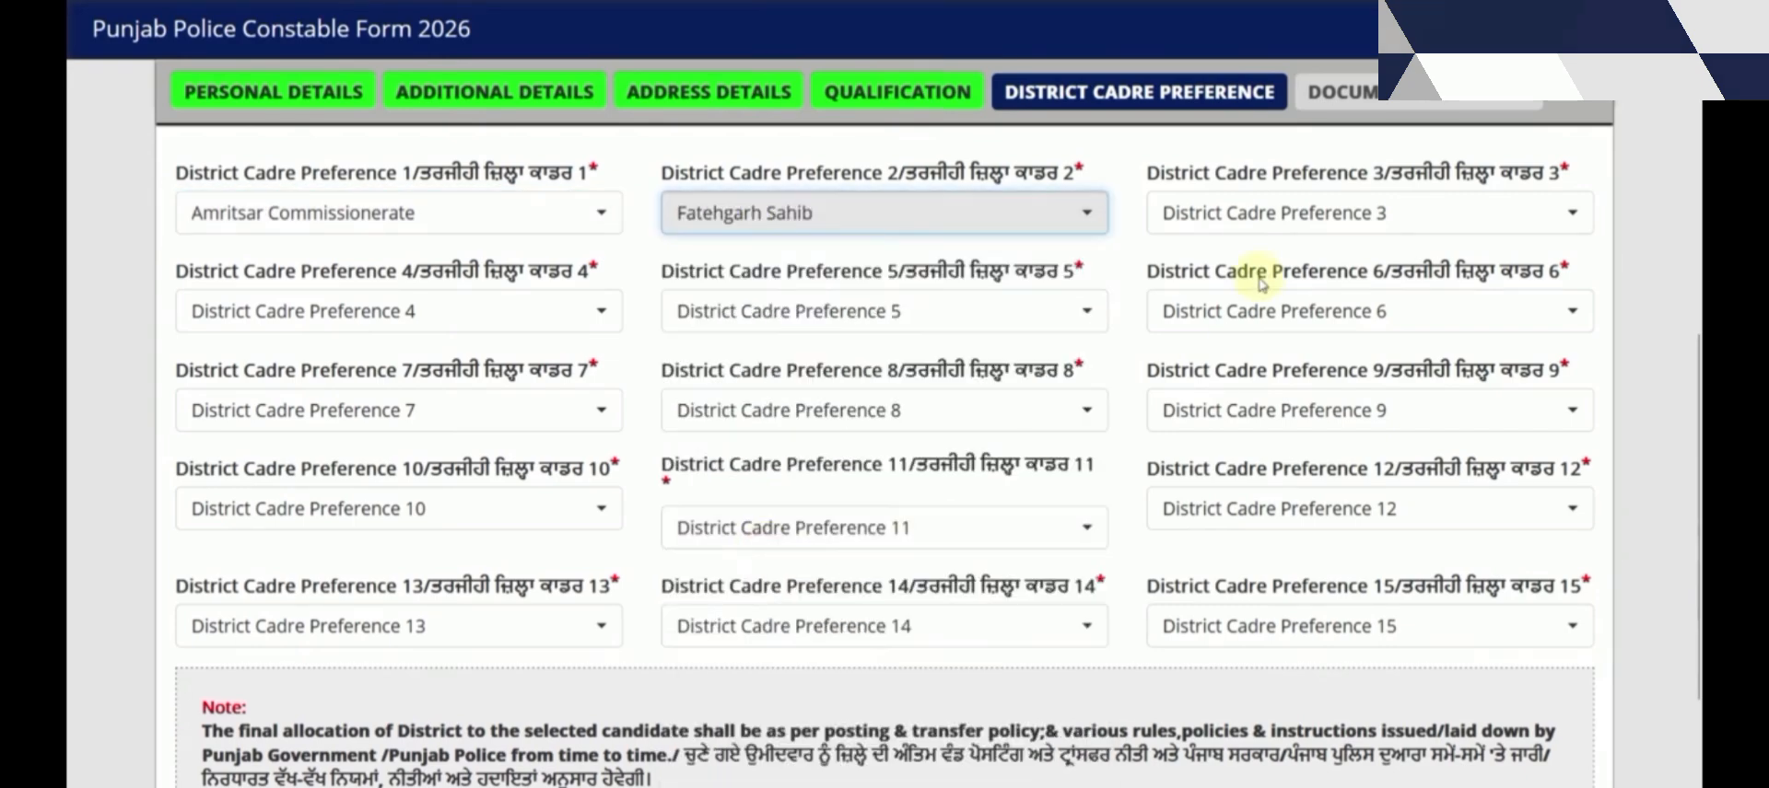
left_click(1234, 221)
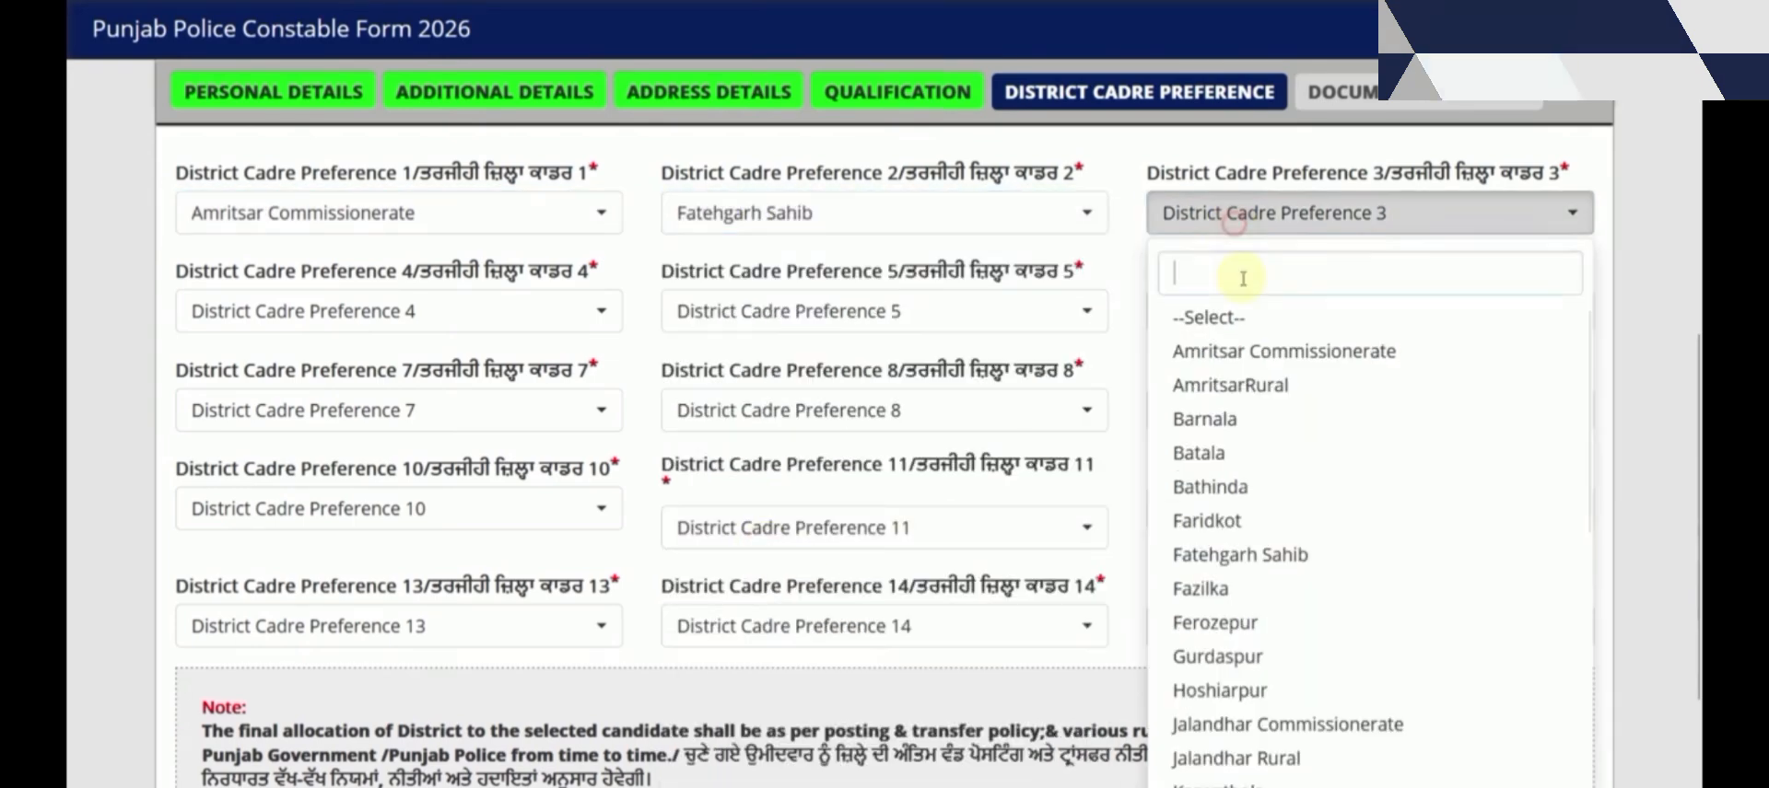
left_click(1234, 657)
Set district preferences 4–6 to Barnala, Patiala and Tarn Taran
left_click(369, 312)
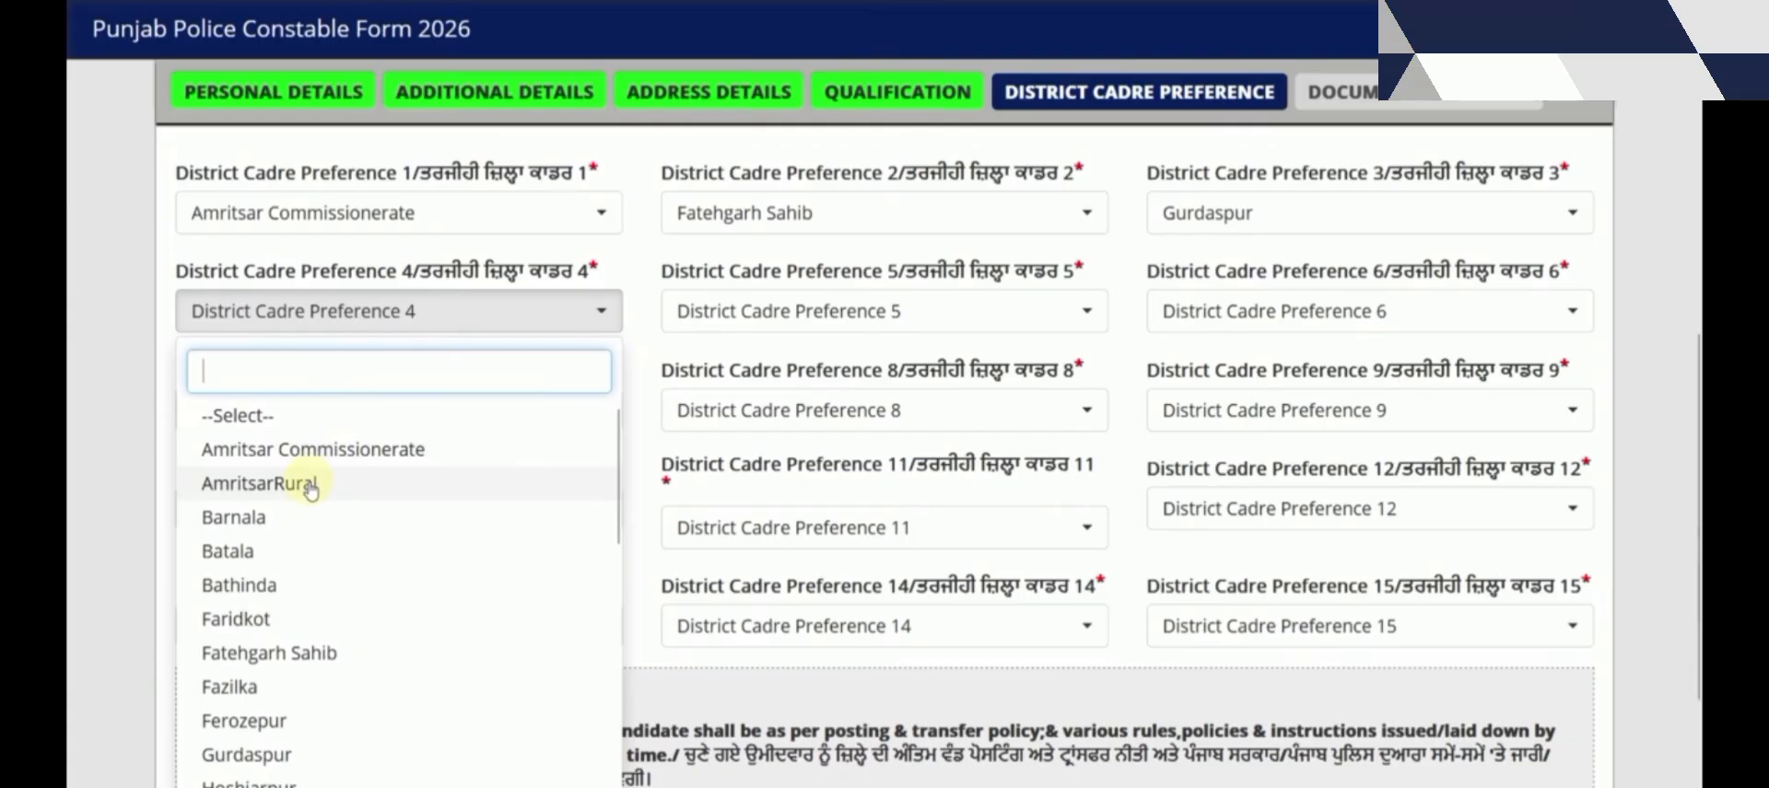
left_click(303, 520)
left_click(710, 311)
scroll(817, 619, "down", 5)
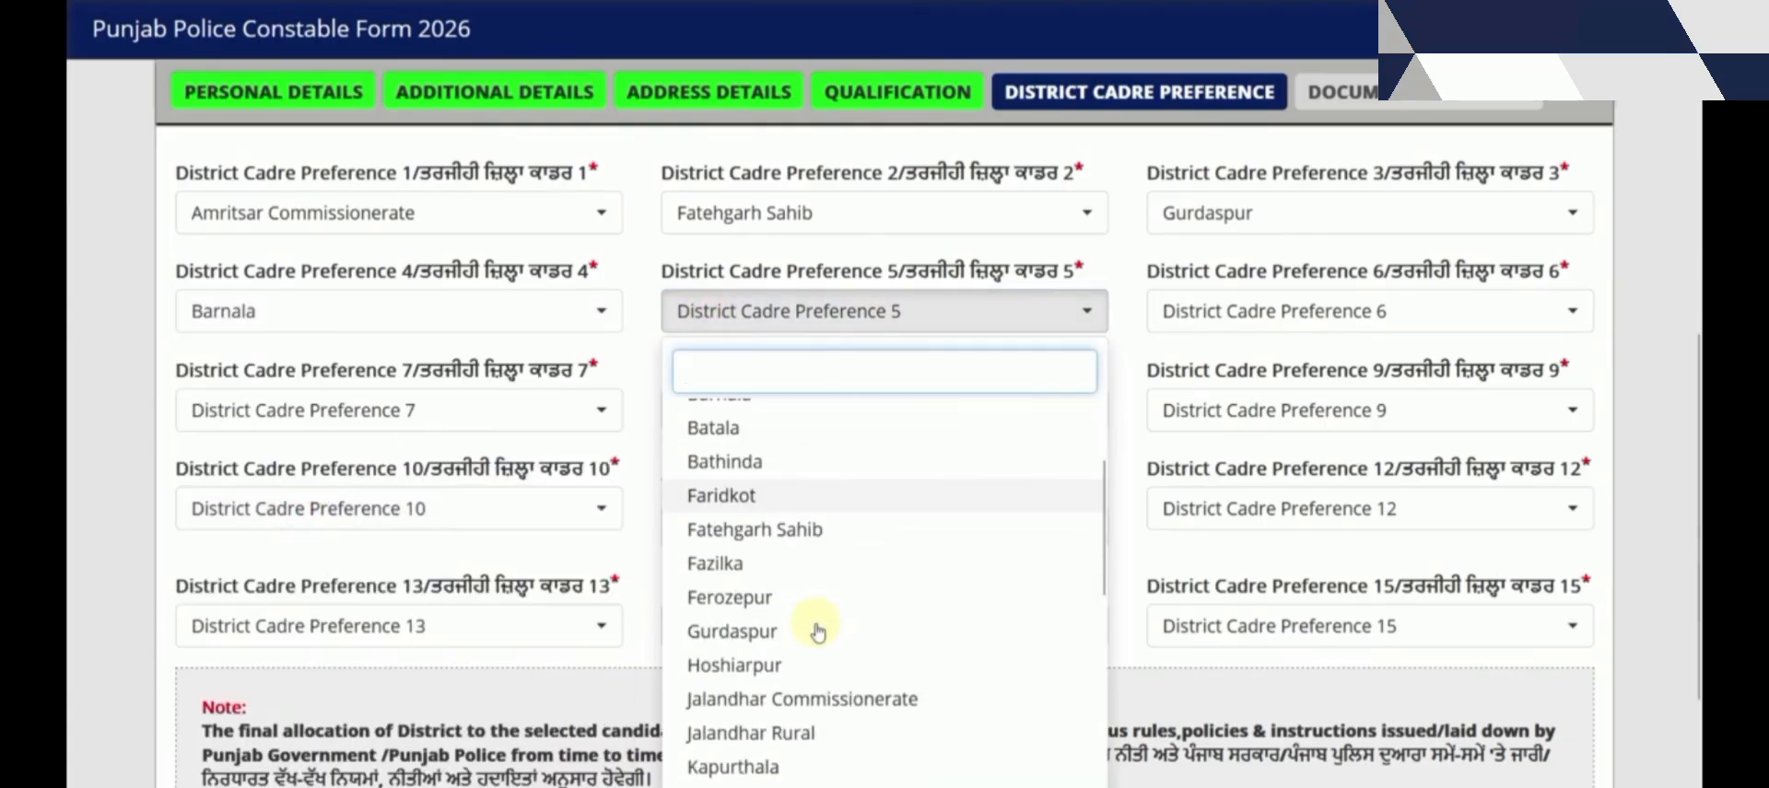
left_click(754, 723)
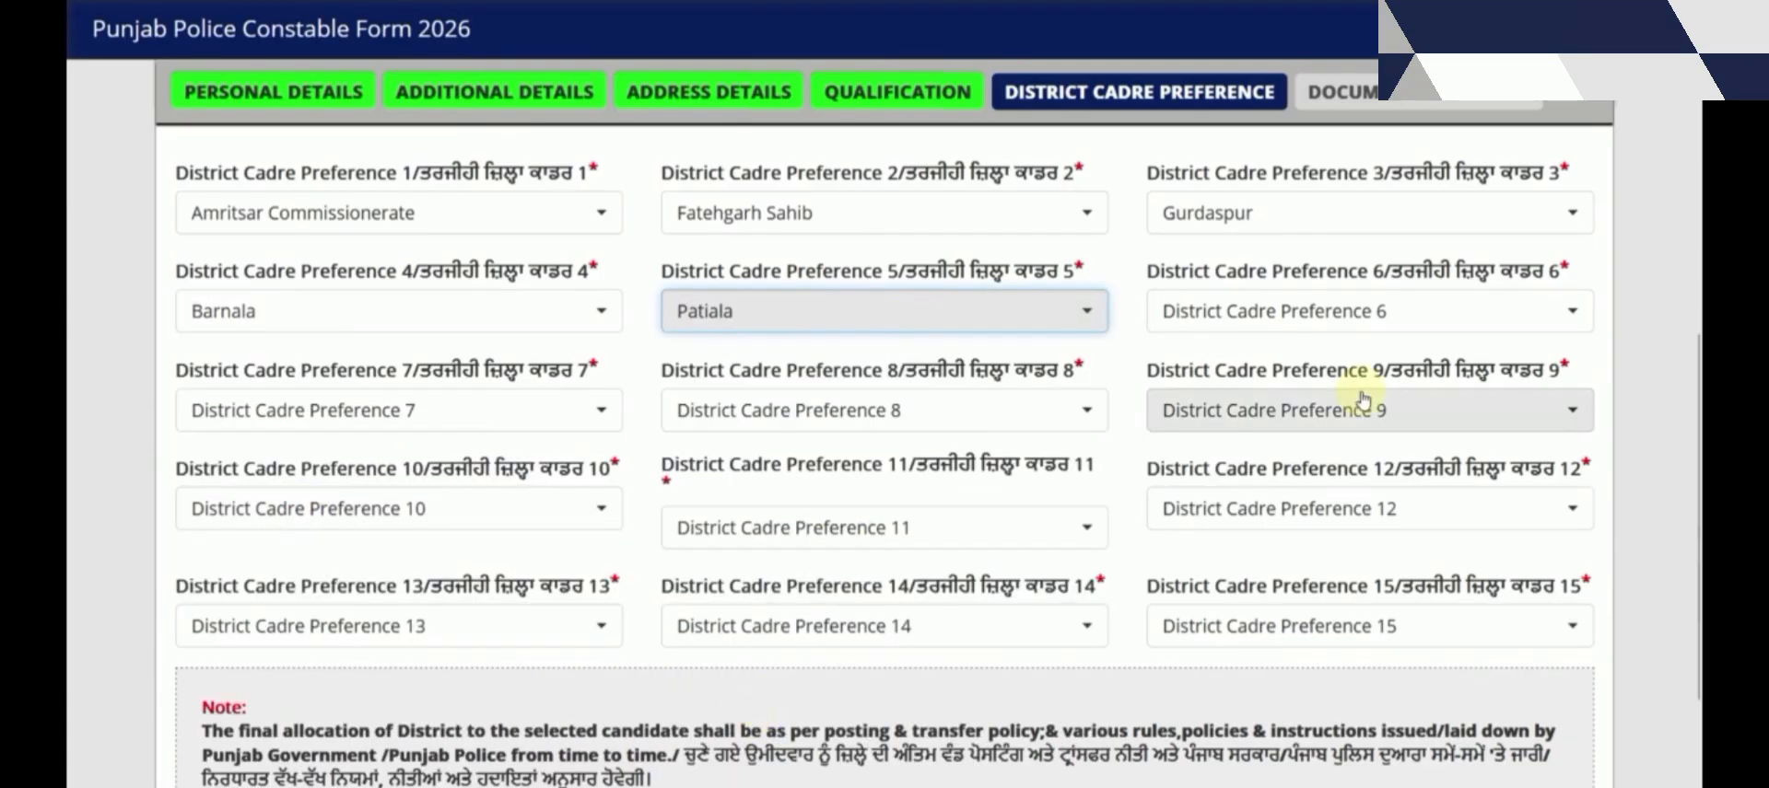
left_click(1260, 314)
scroll(1248, 553, "down", 5)
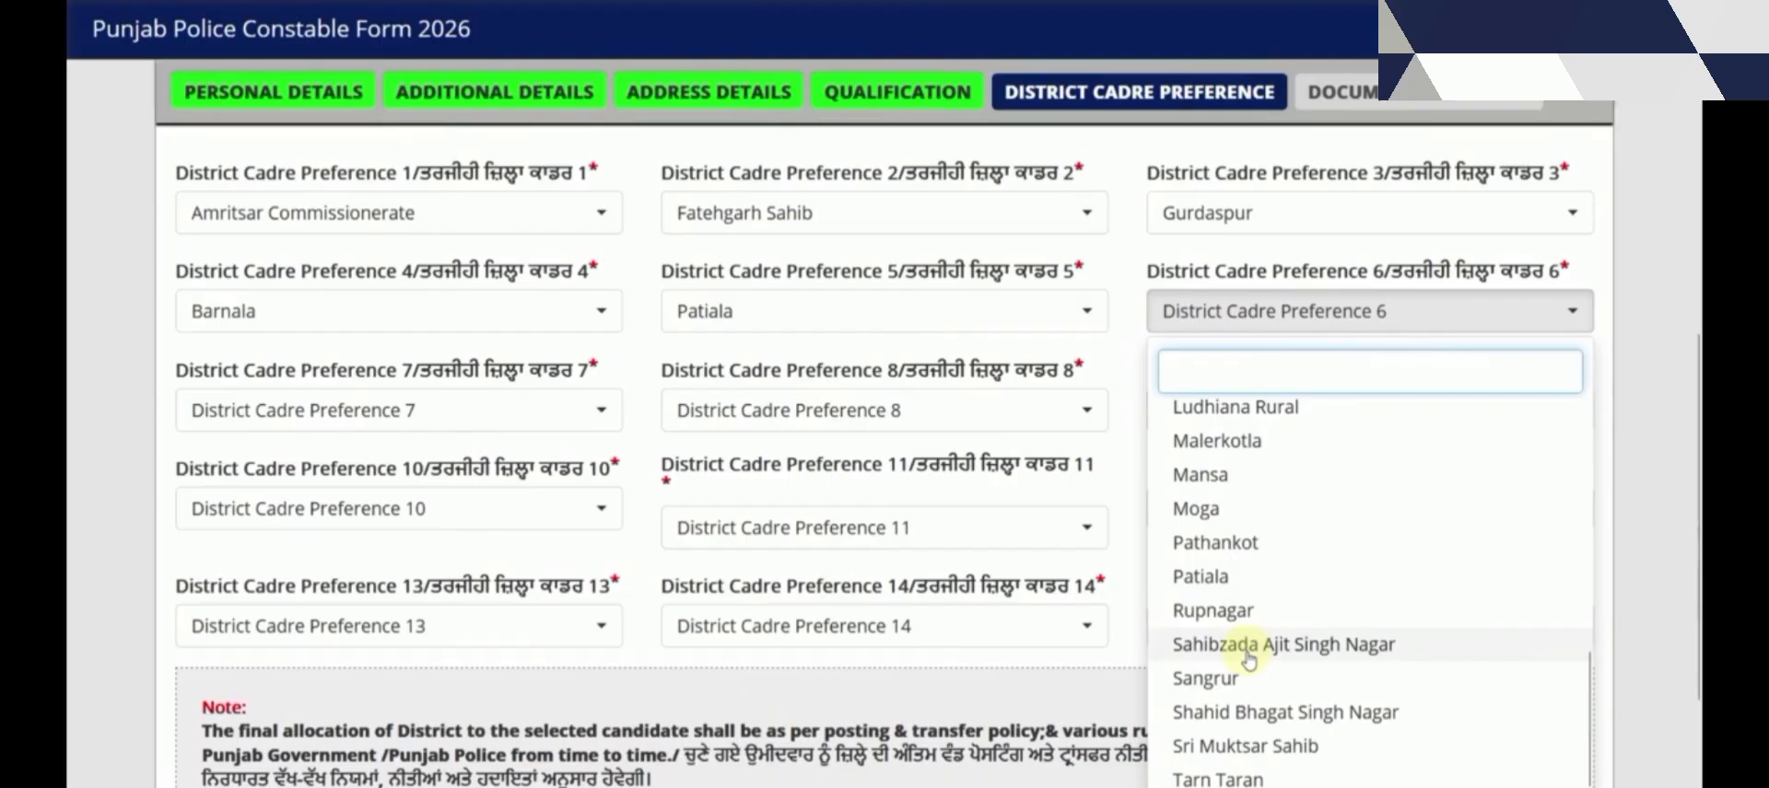
left_click(1246, 769)
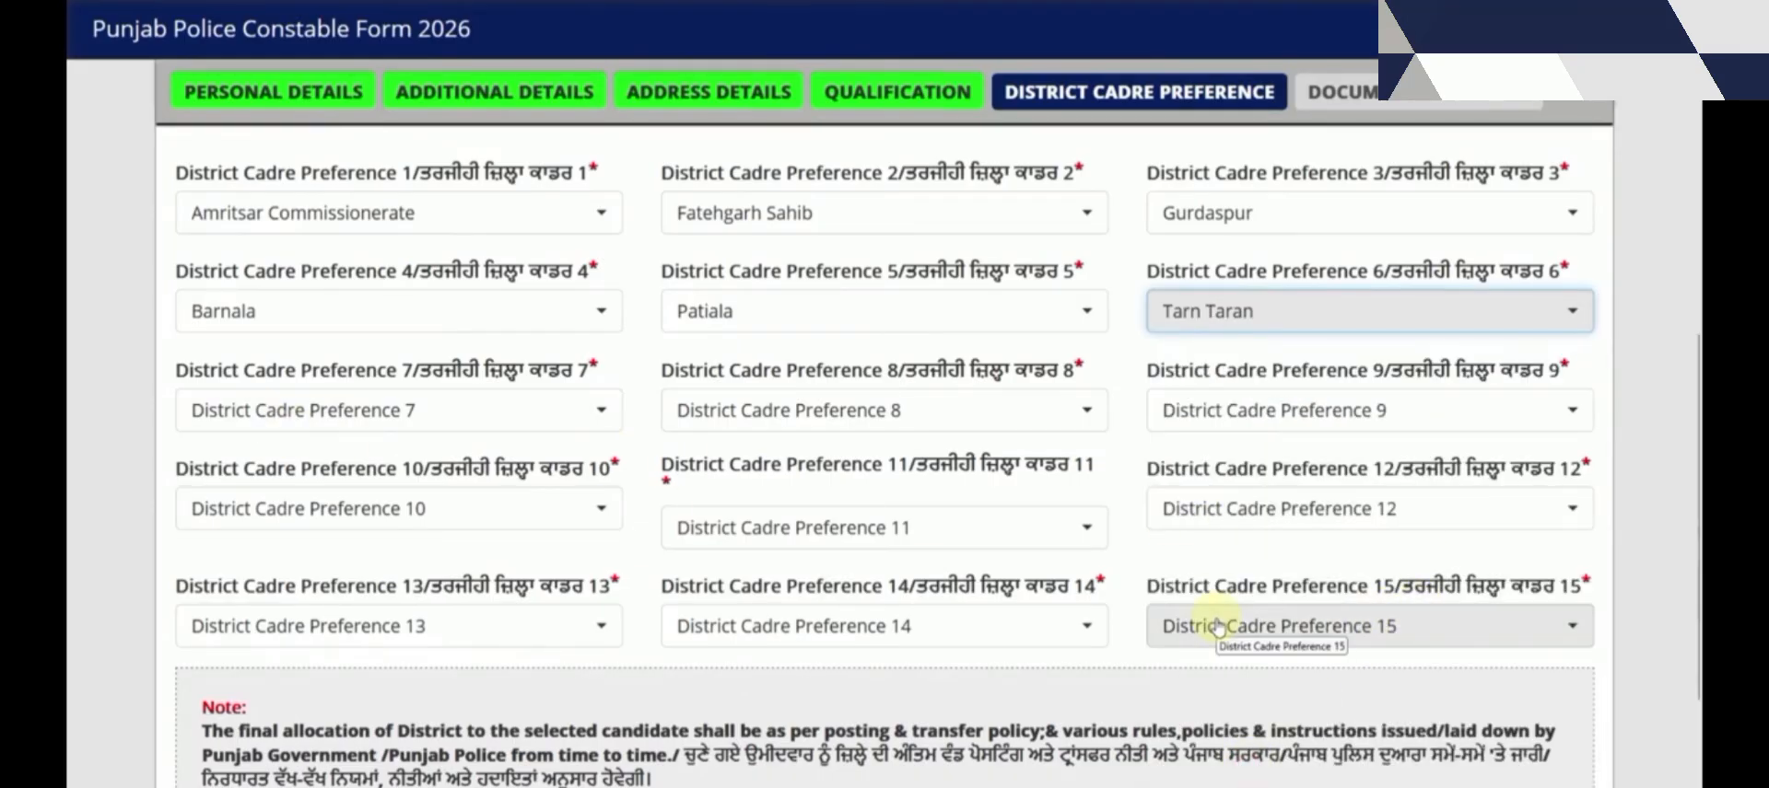
scroll(1068, 594, "down", 3)
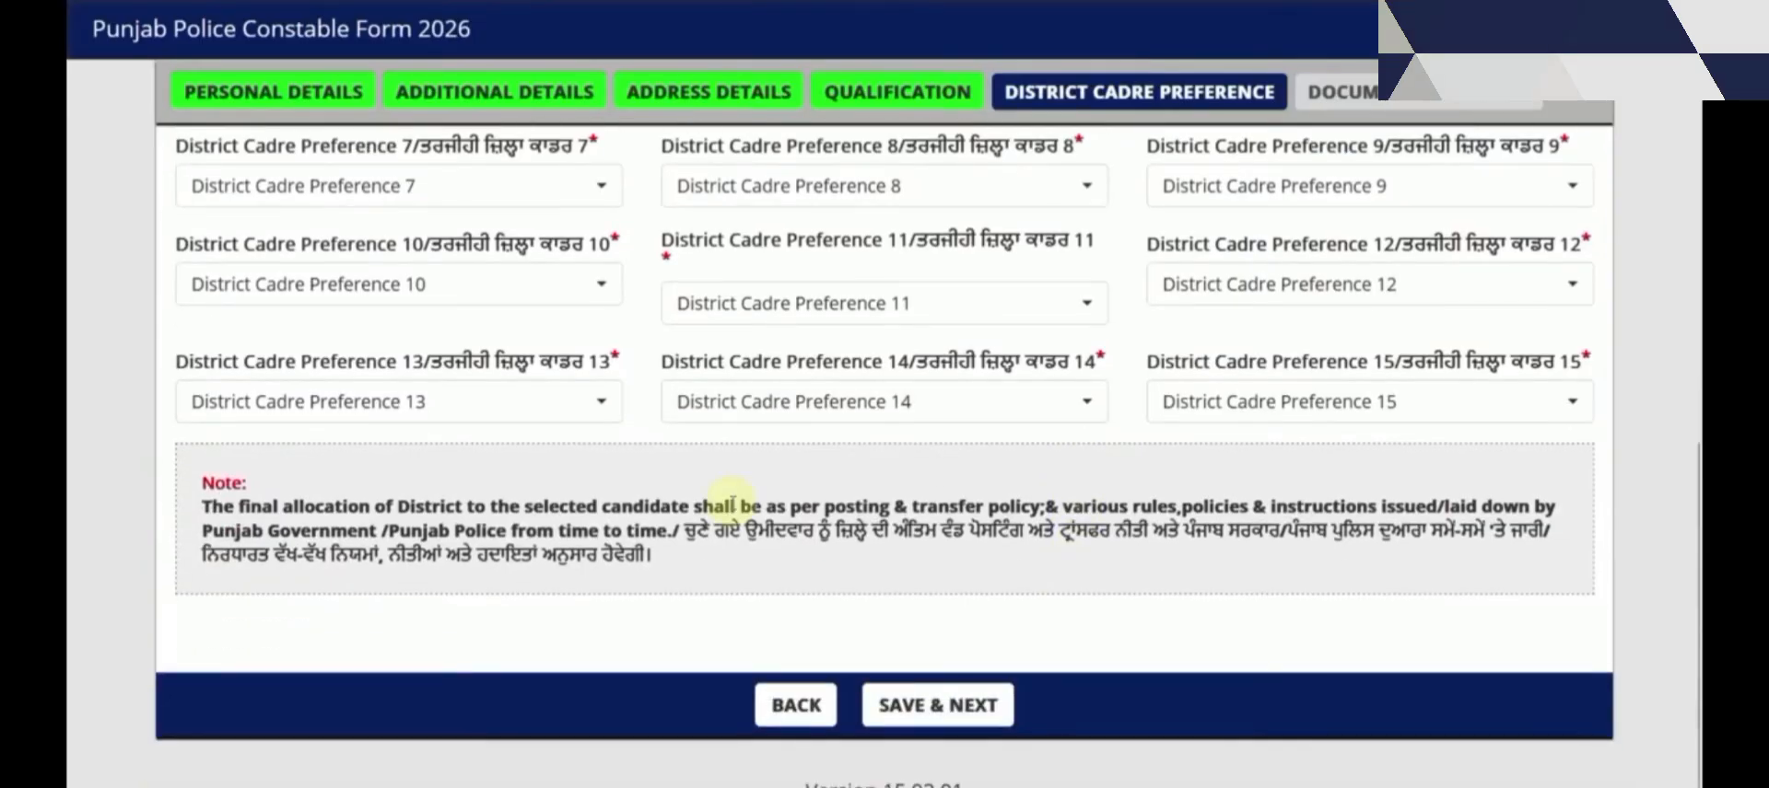
Save the district preferences, then upload the passport-size photo and signature
left_click(937, 717)
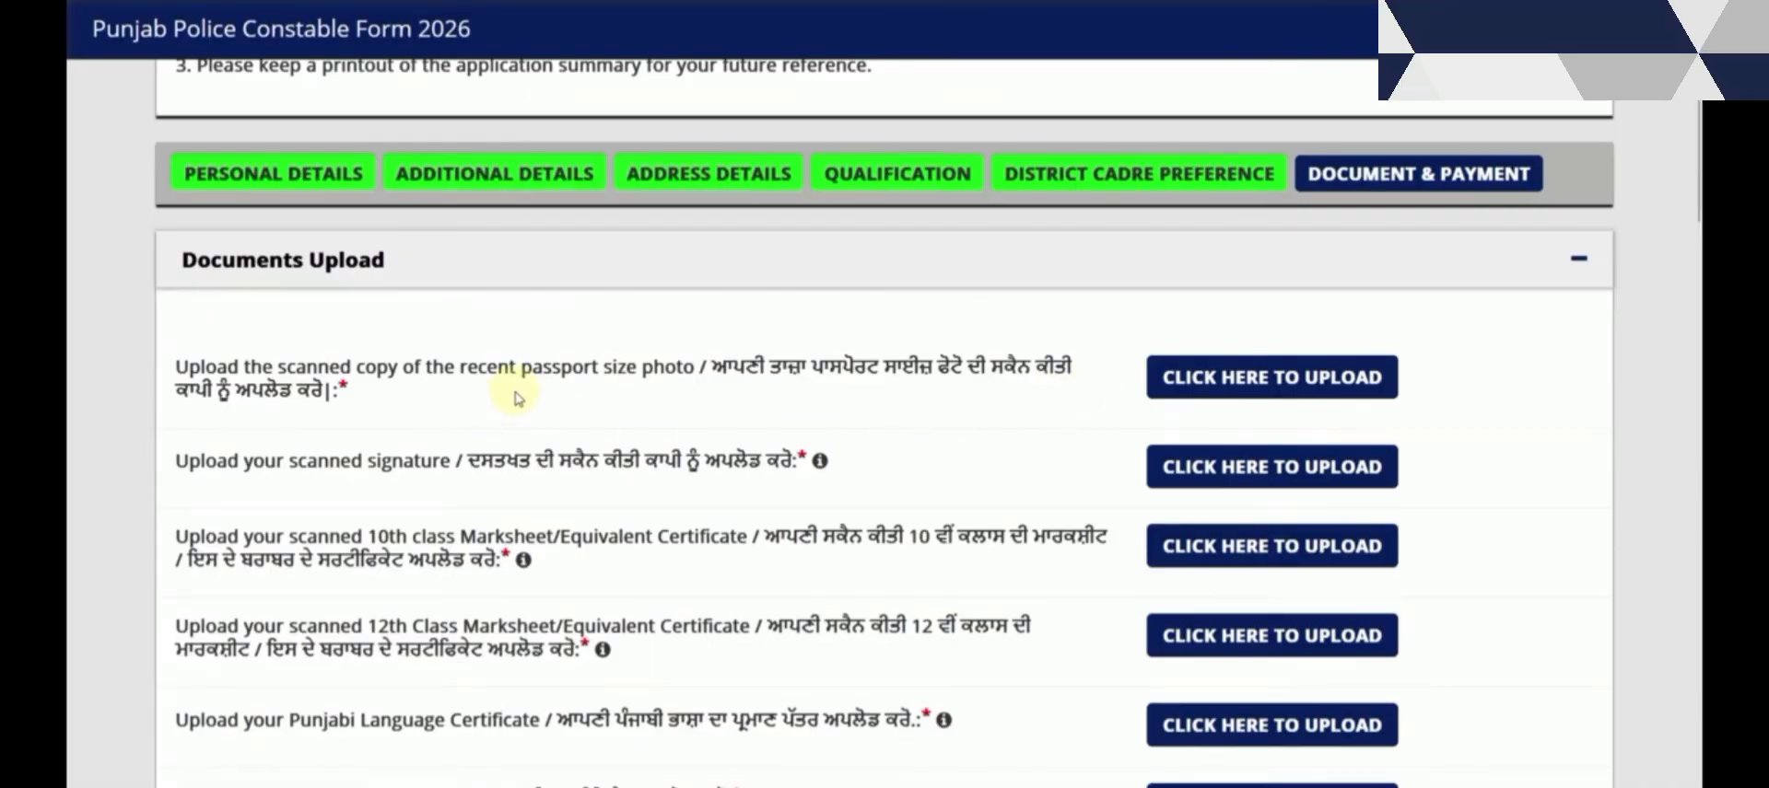
left_click(1193, 402)
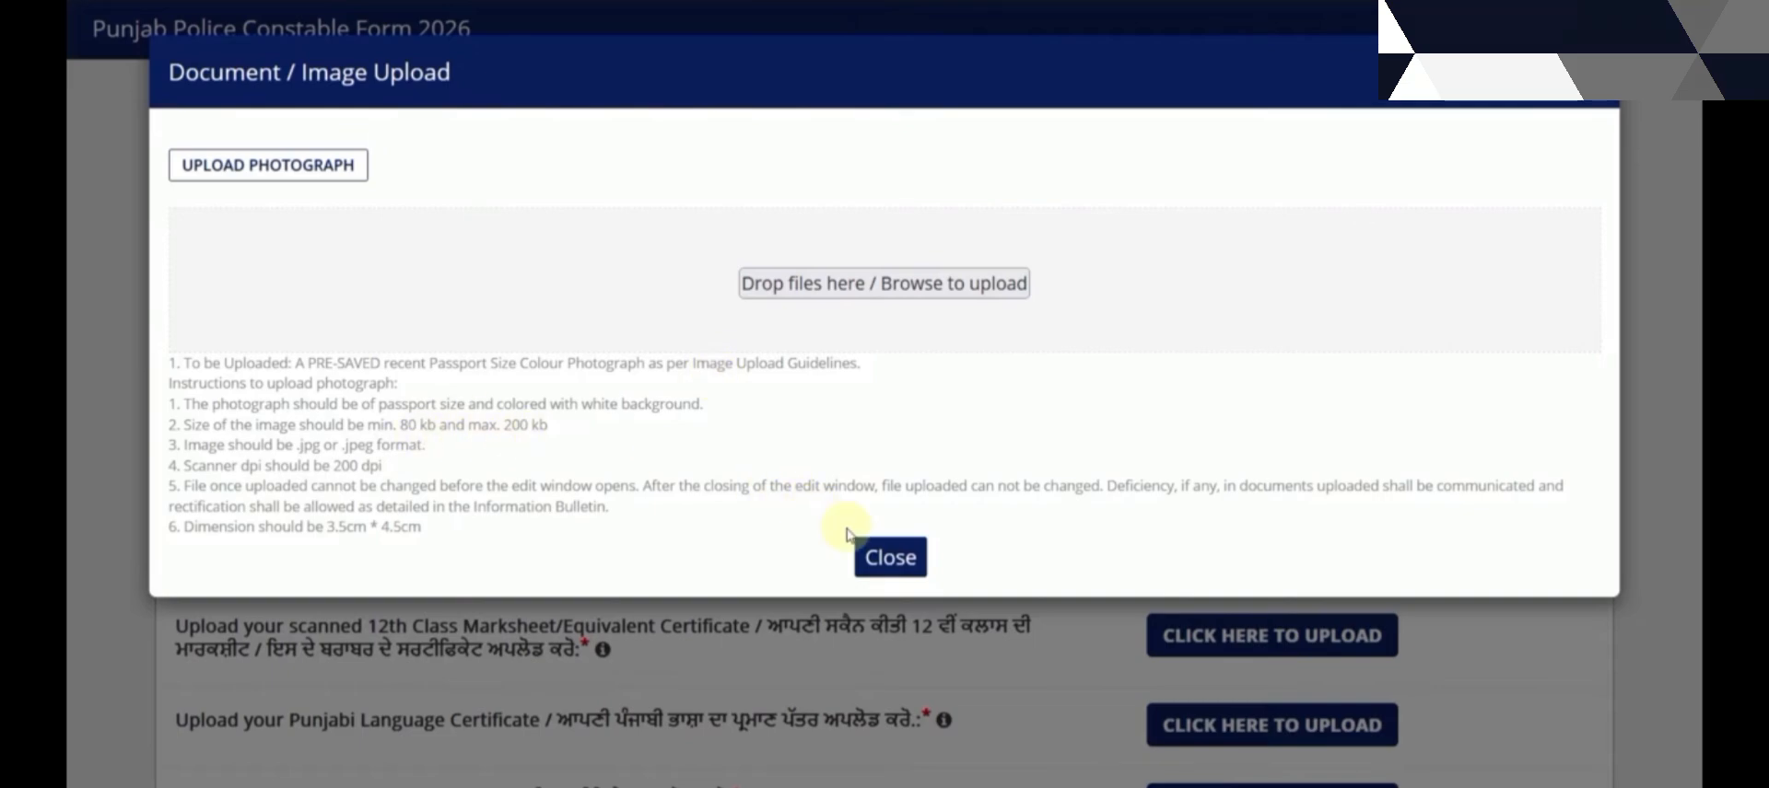
left_click(890, 557)
left_click(1226, 472)
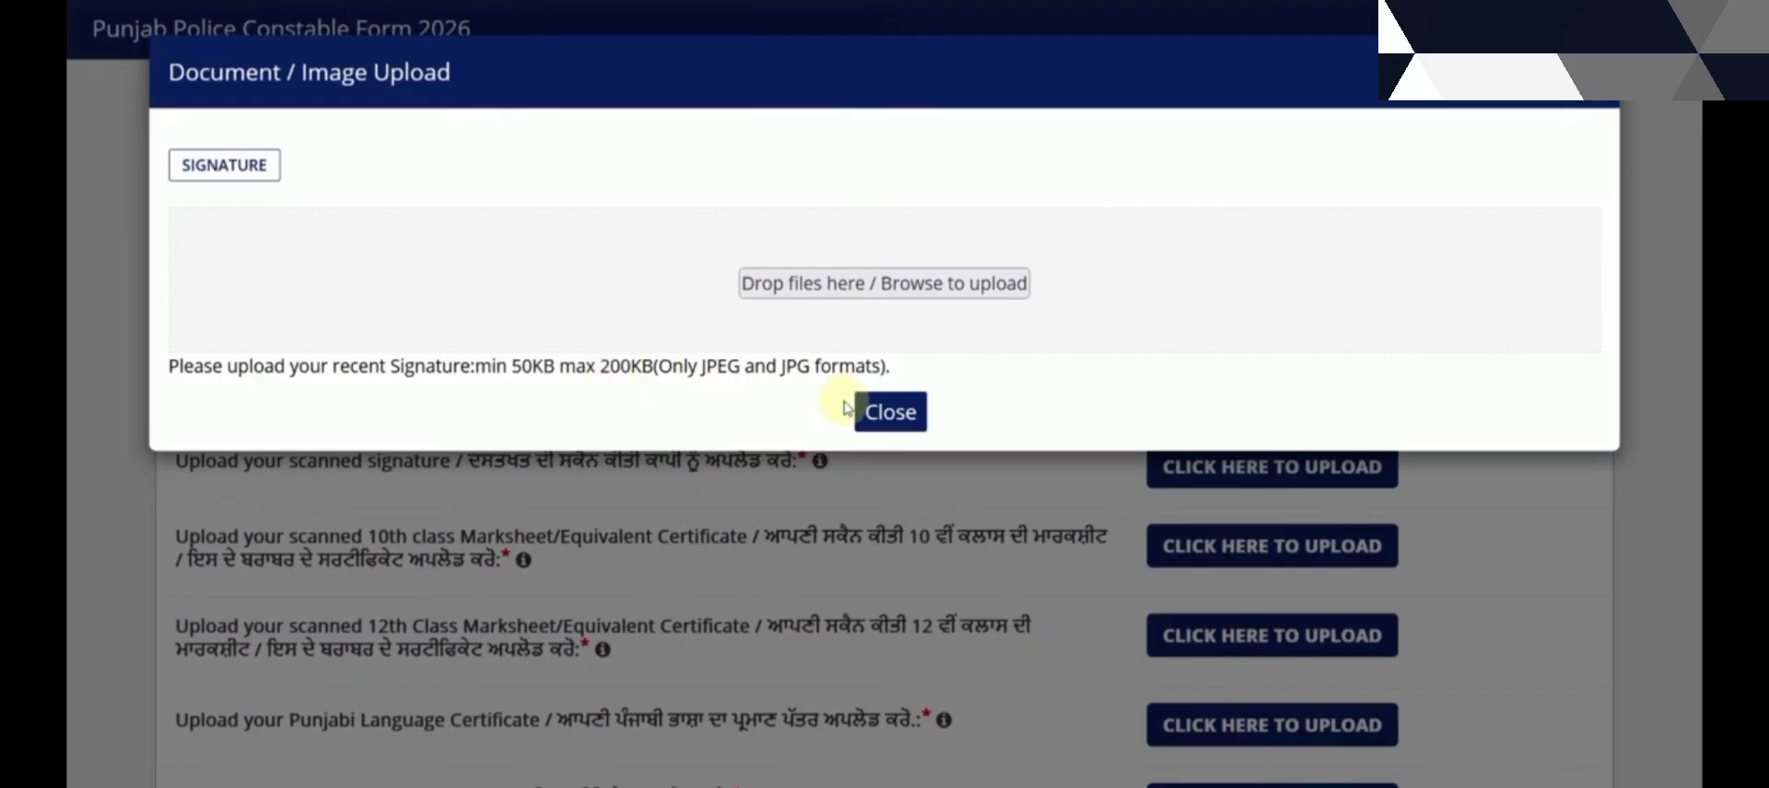
left_click(888, 410)
Upload the 10th class certificate, Aadhar card and ID proof documents
scroll(875, 412, "down", 1)
scroll(879, 414, "down", 1)
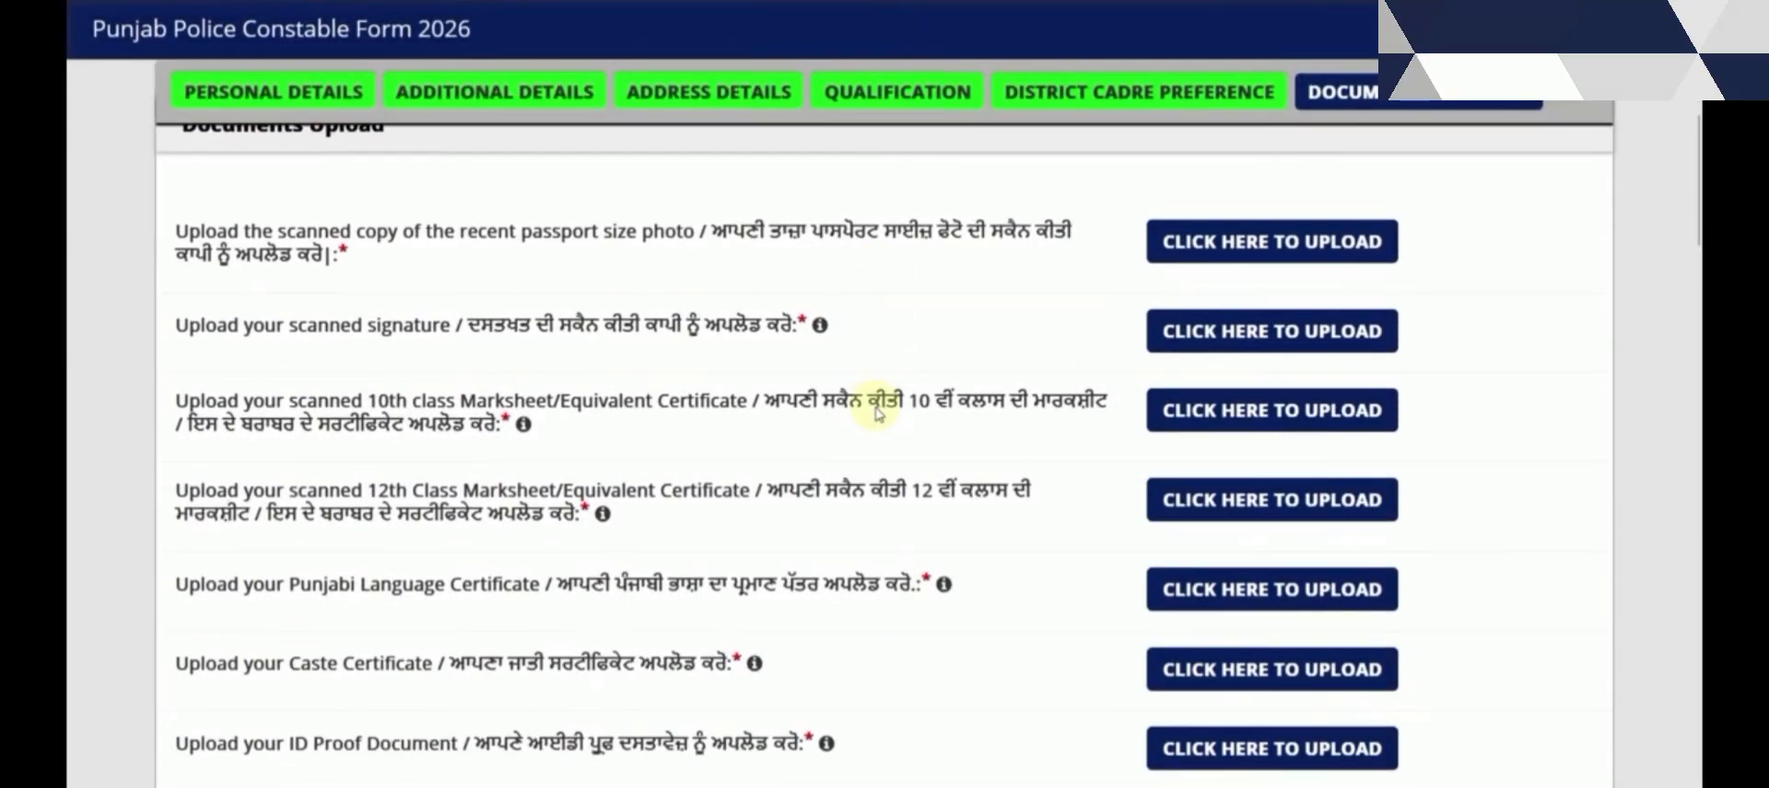
left_click(1228, 411)
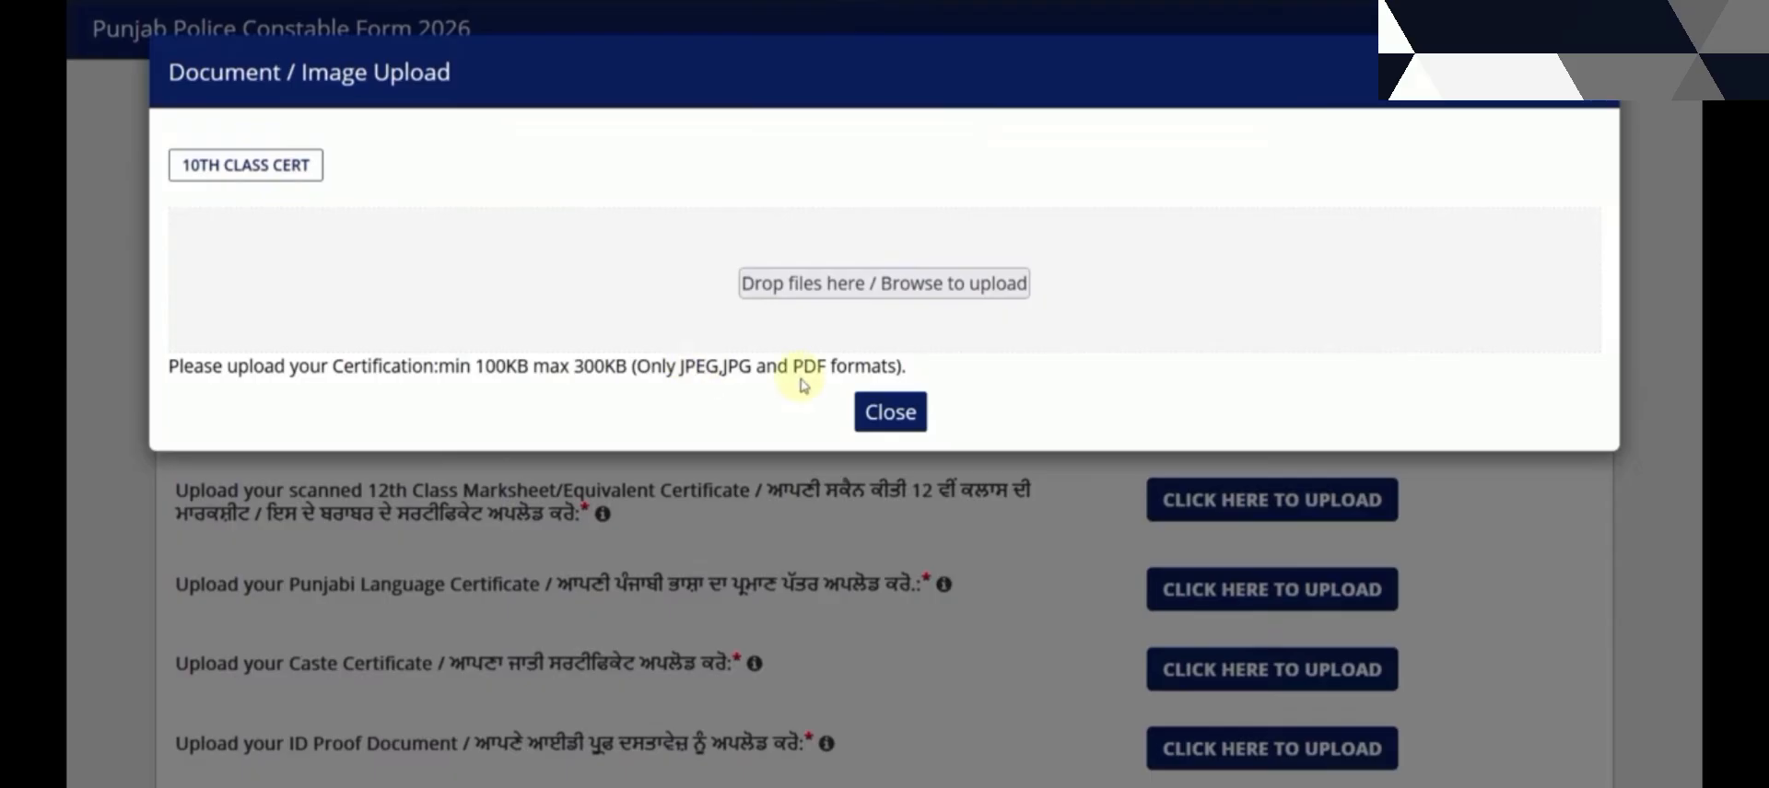
left_click(882, 415)
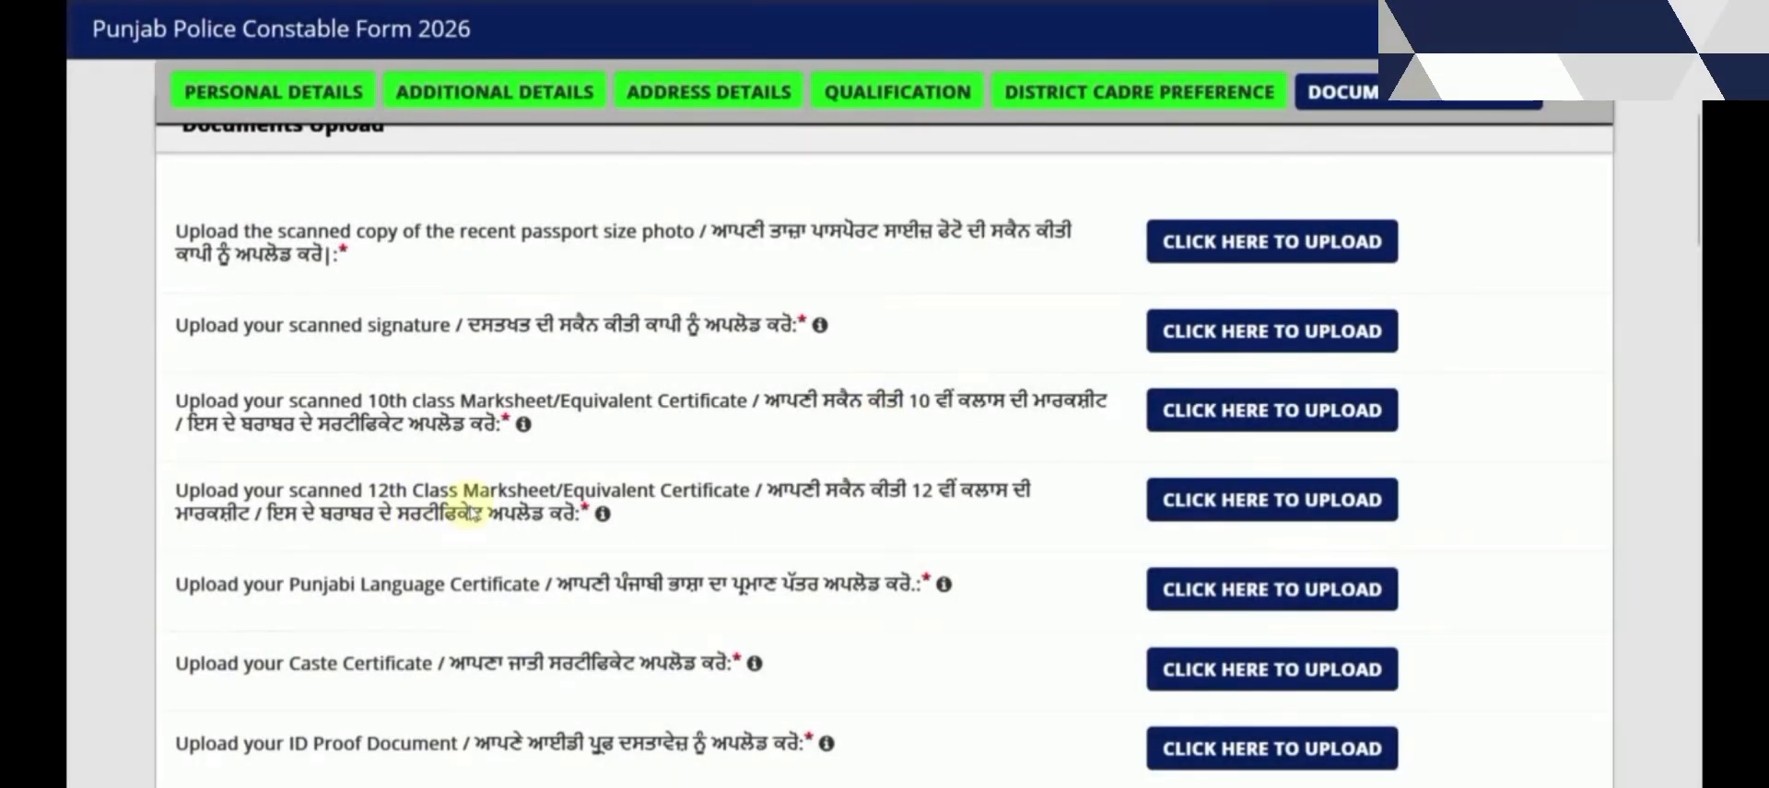
scroll(470, 516, "down", 2)
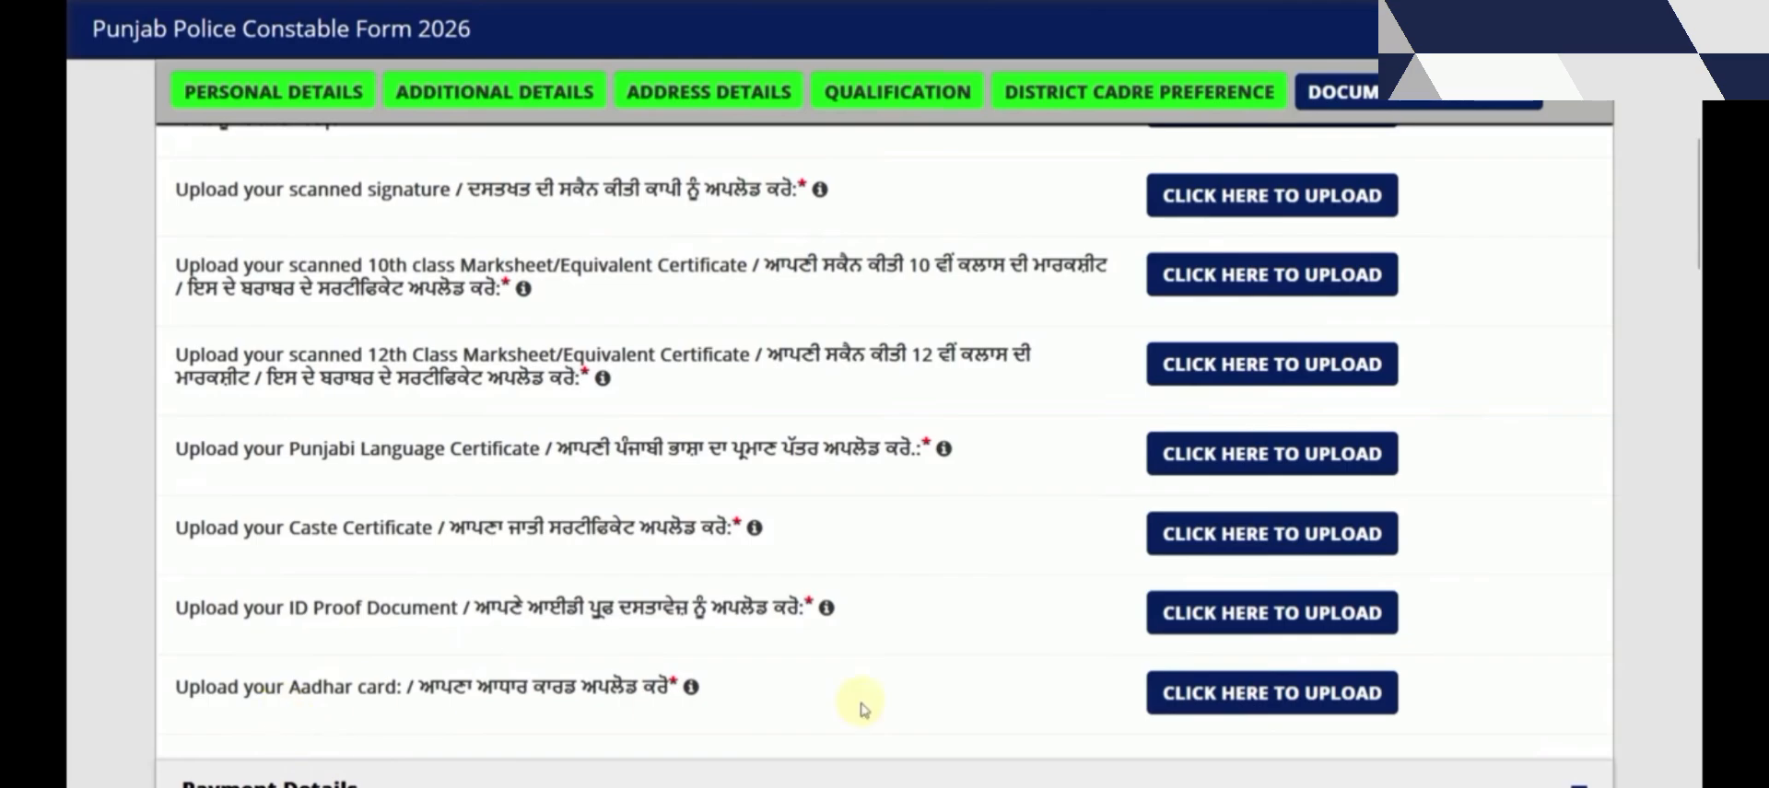
left_click(1258, 697)
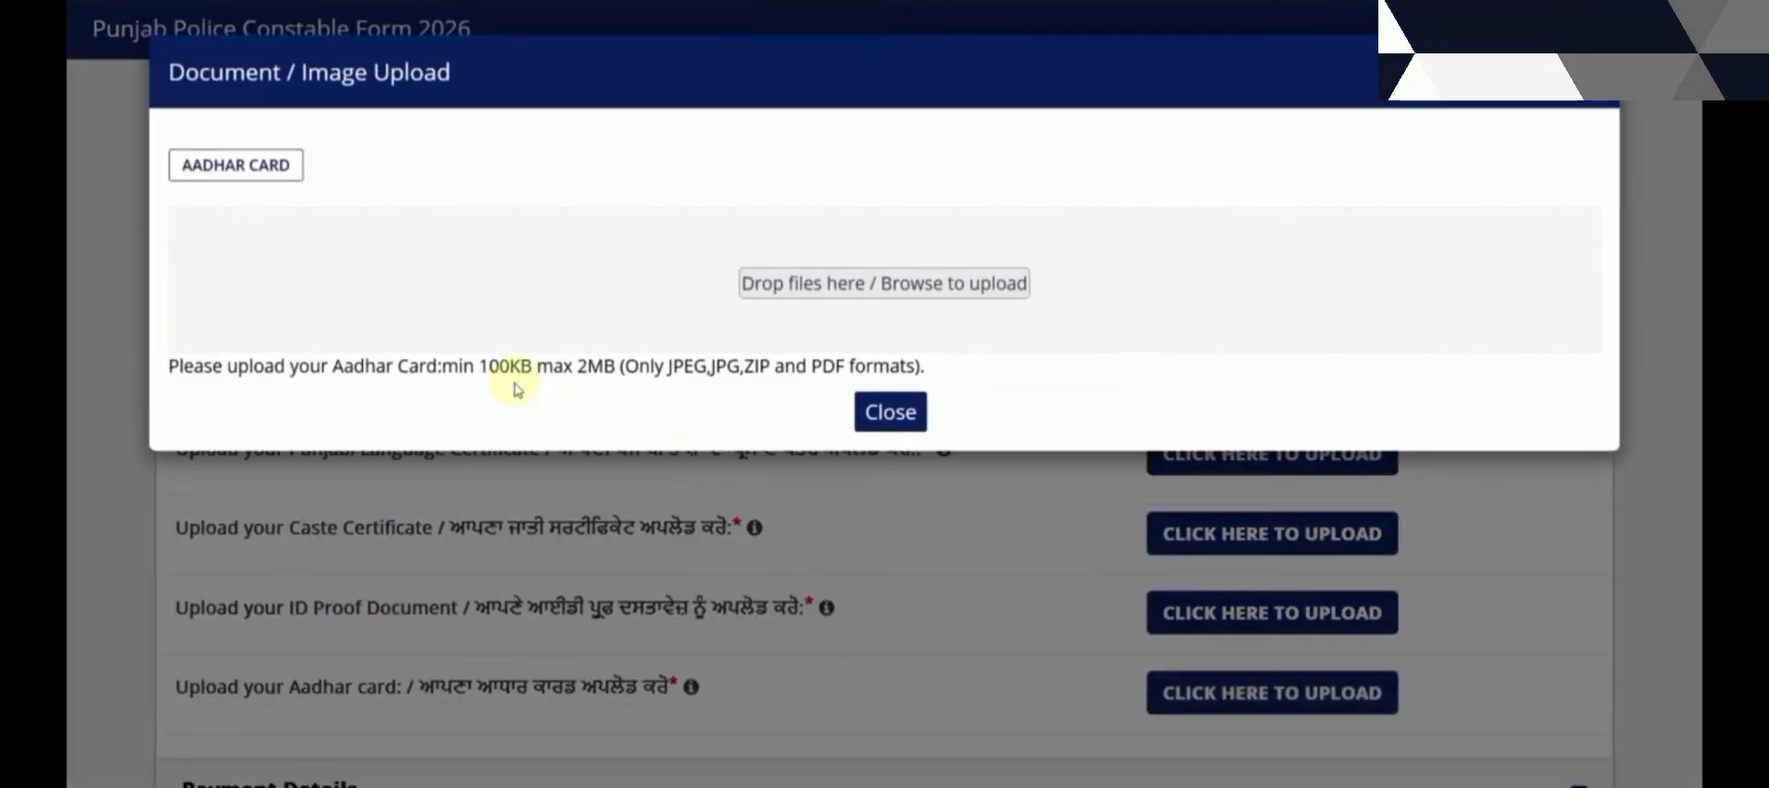
left_click(874, 410)
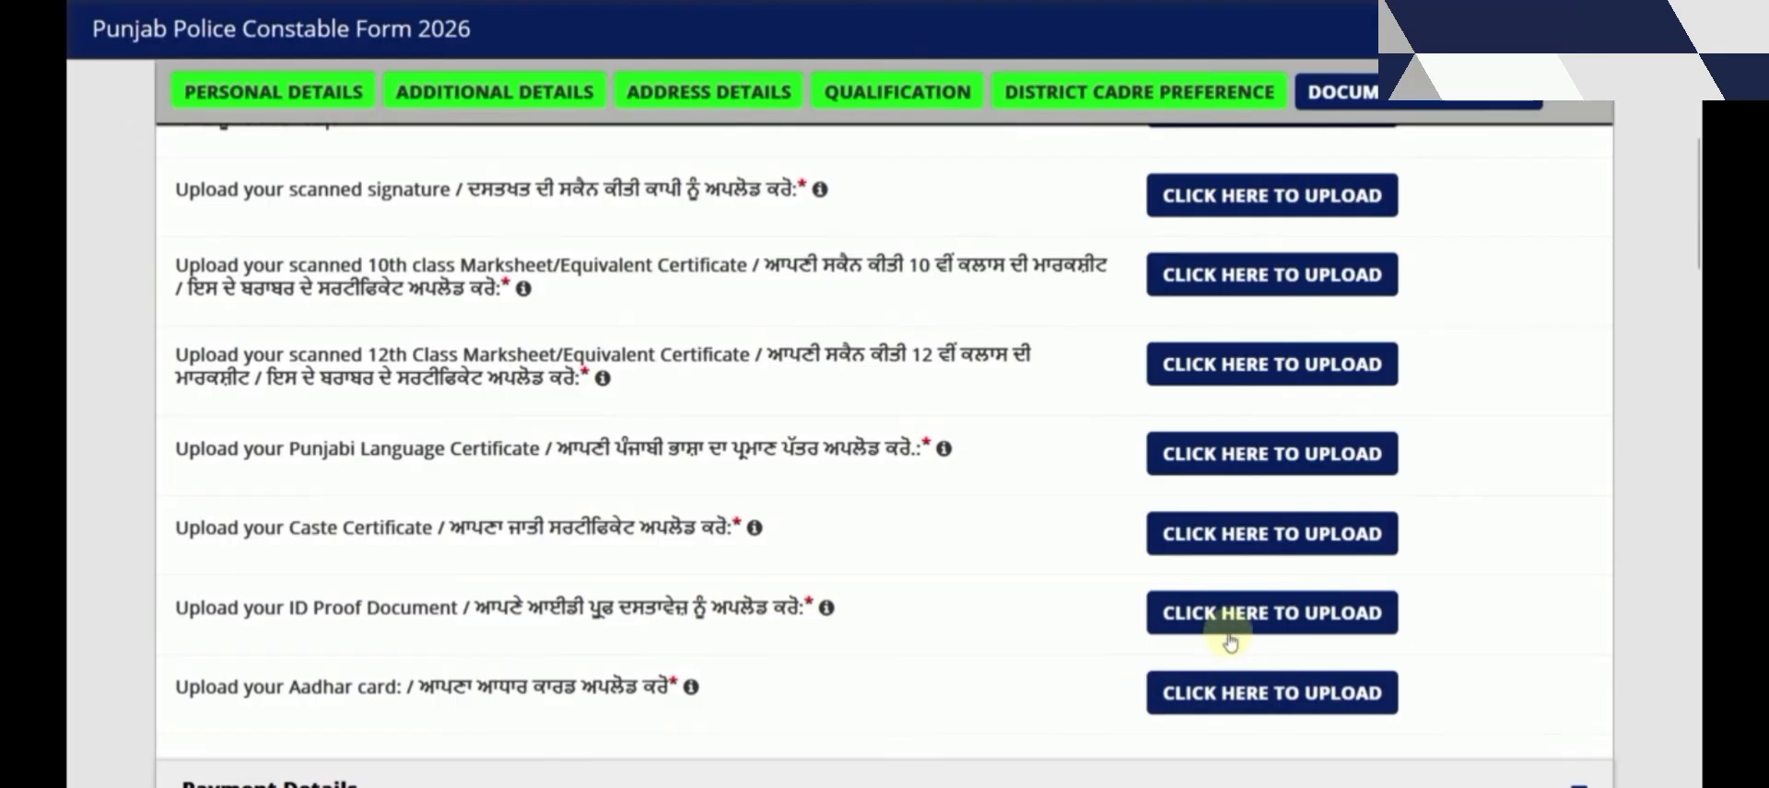
left_click(1227, 615)
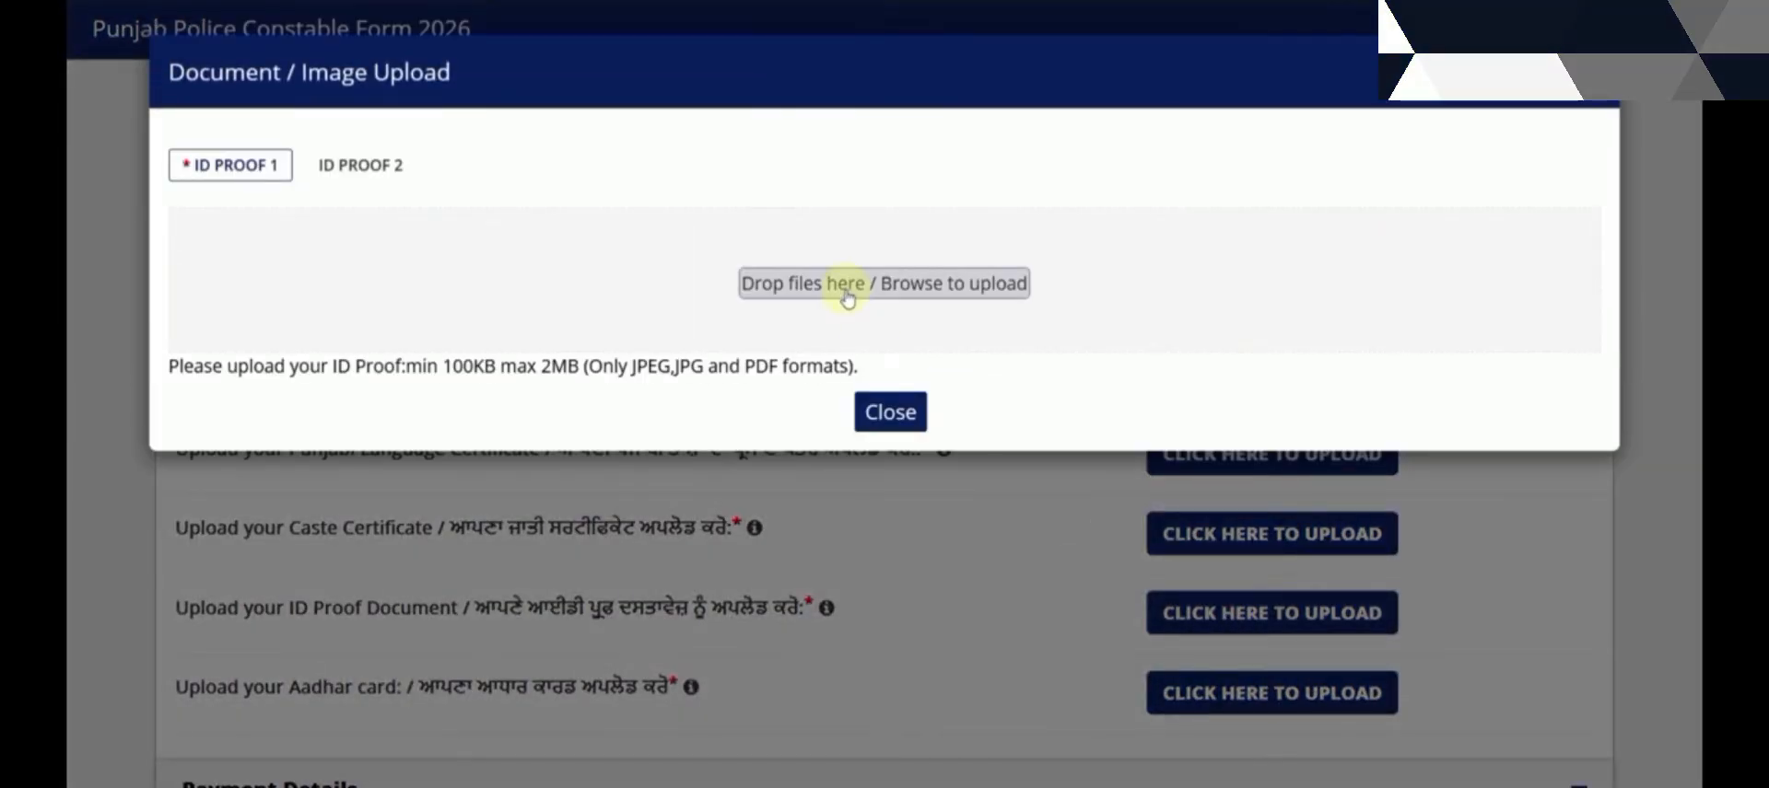
left_click(889, 412)
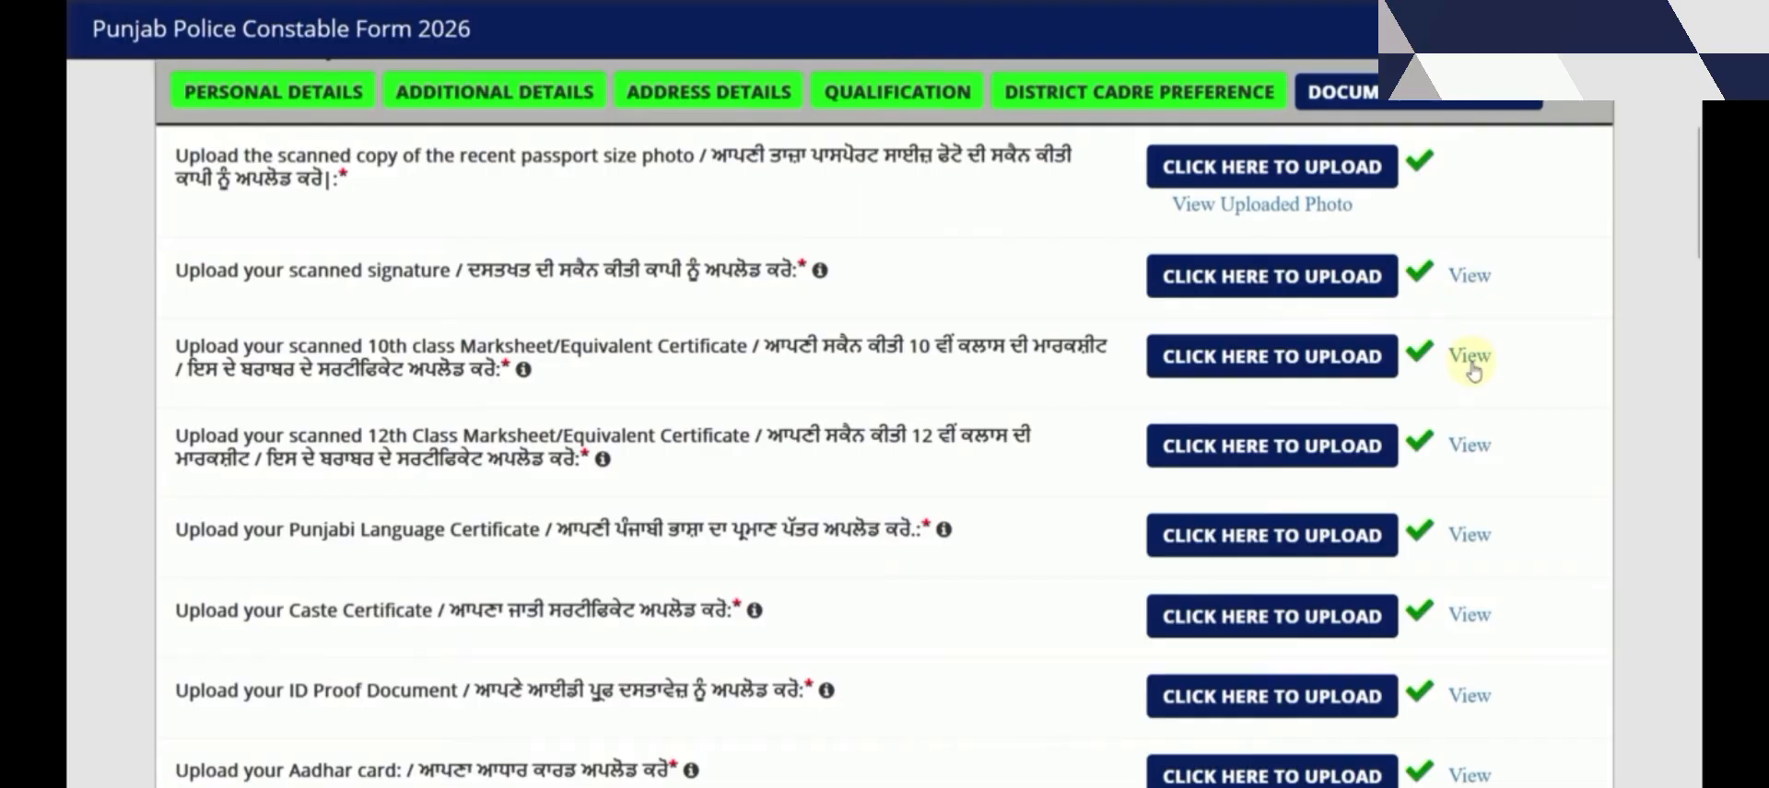
Scroll down to Payment Details to review the ₹700 total fees and payment mode
scroll(1470, 368, "down", 5)
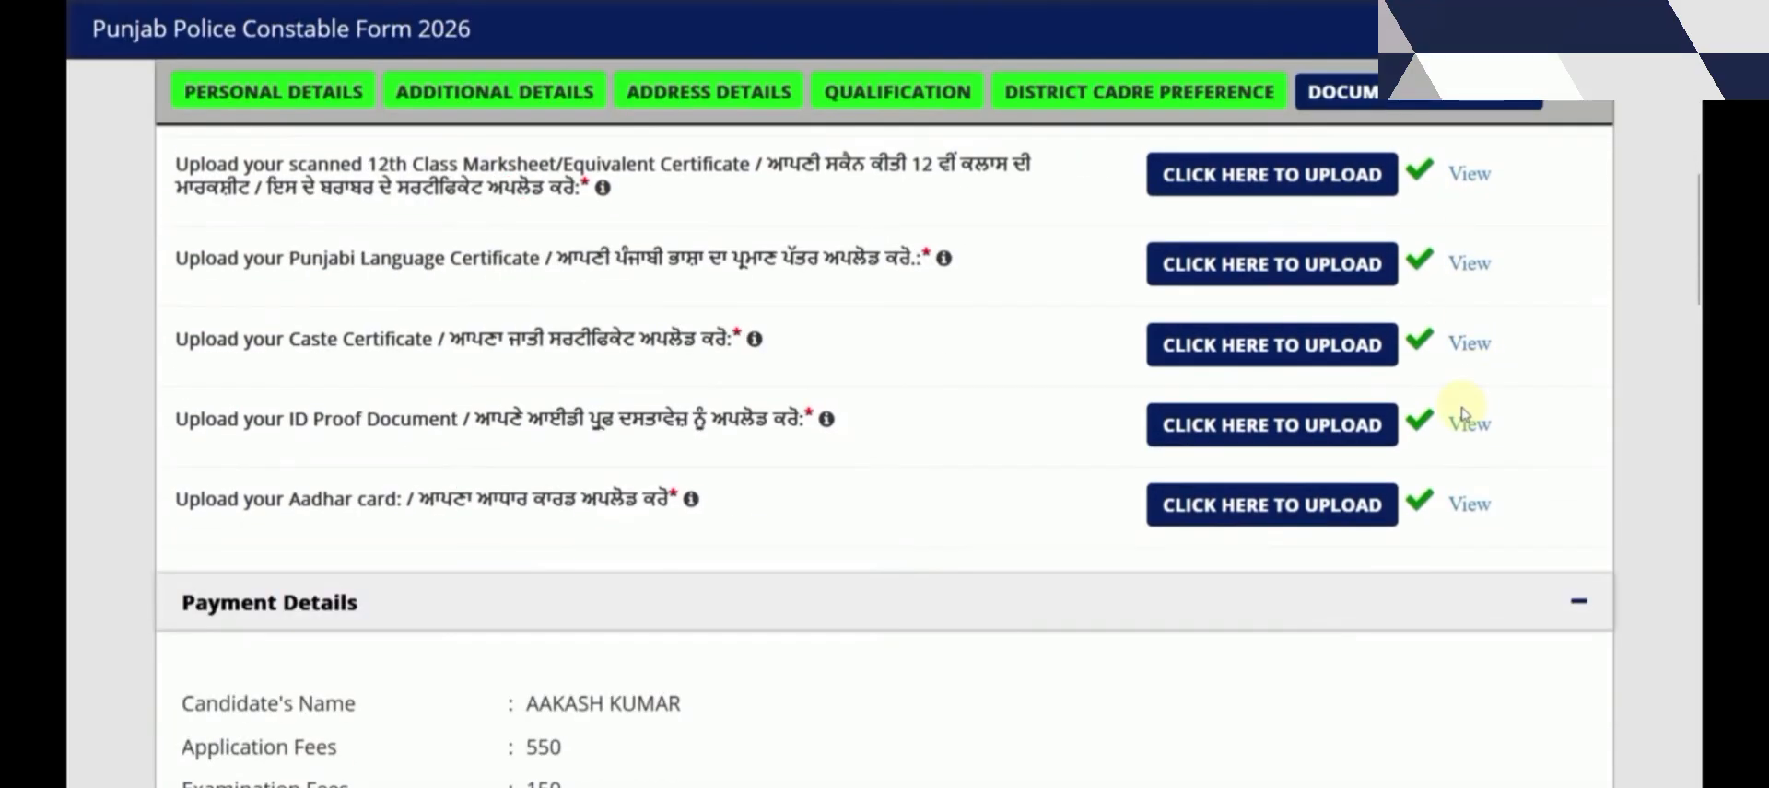
scroll(1465, 414, "down", 2)
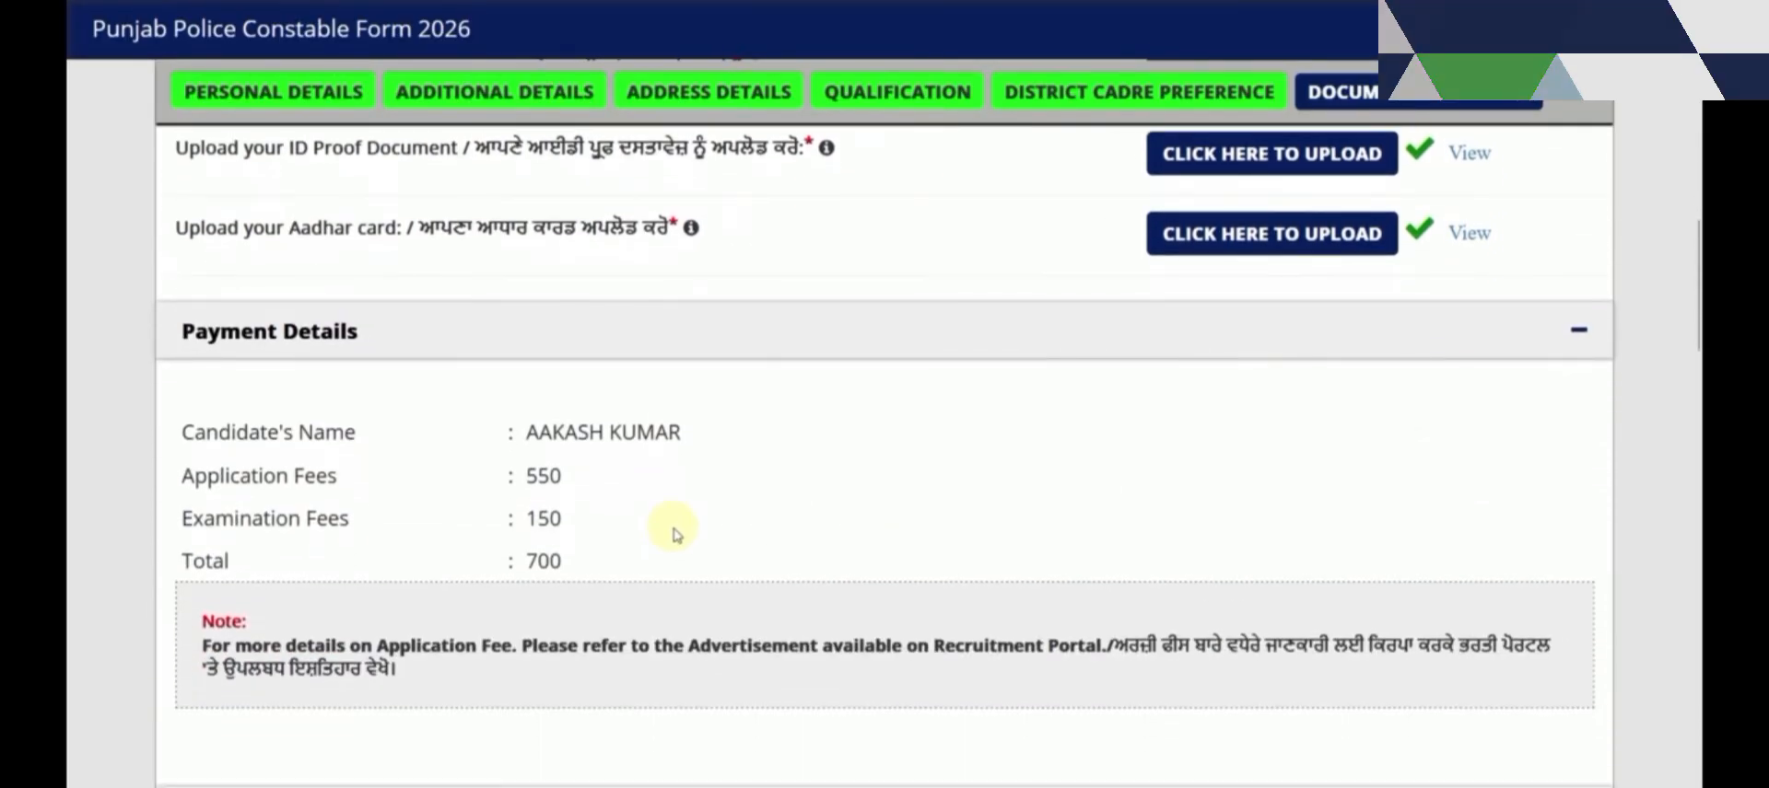
scroll(665, 520, "down", 2)
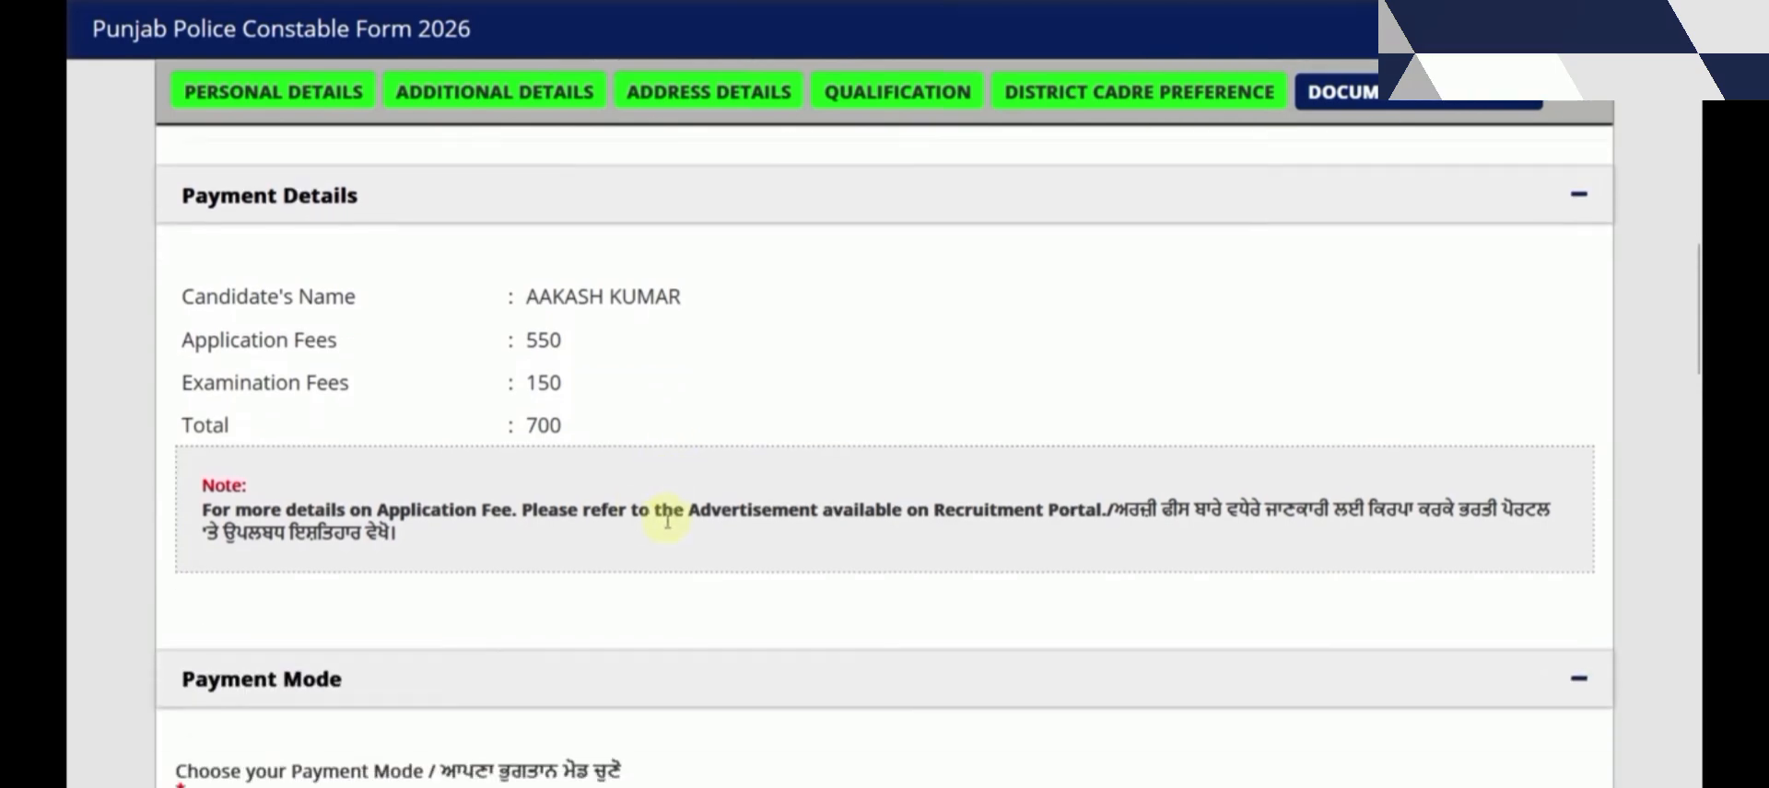
scroll(645, 515, "down", 3)
scroll(565, 518, "down", 2)
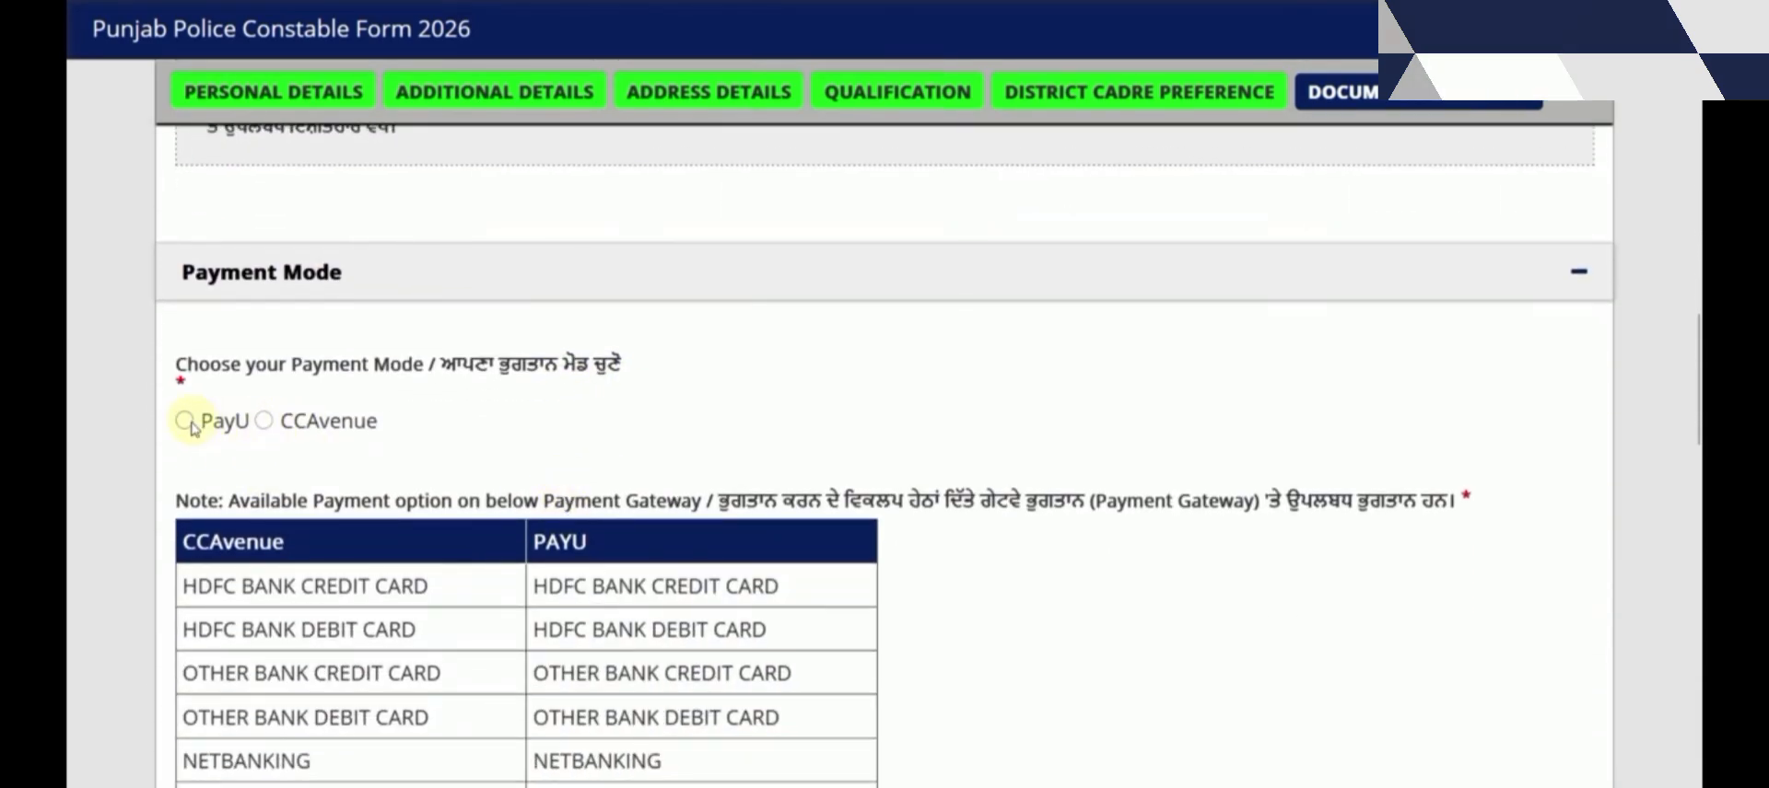
scroll(458, 457, "down", 3)
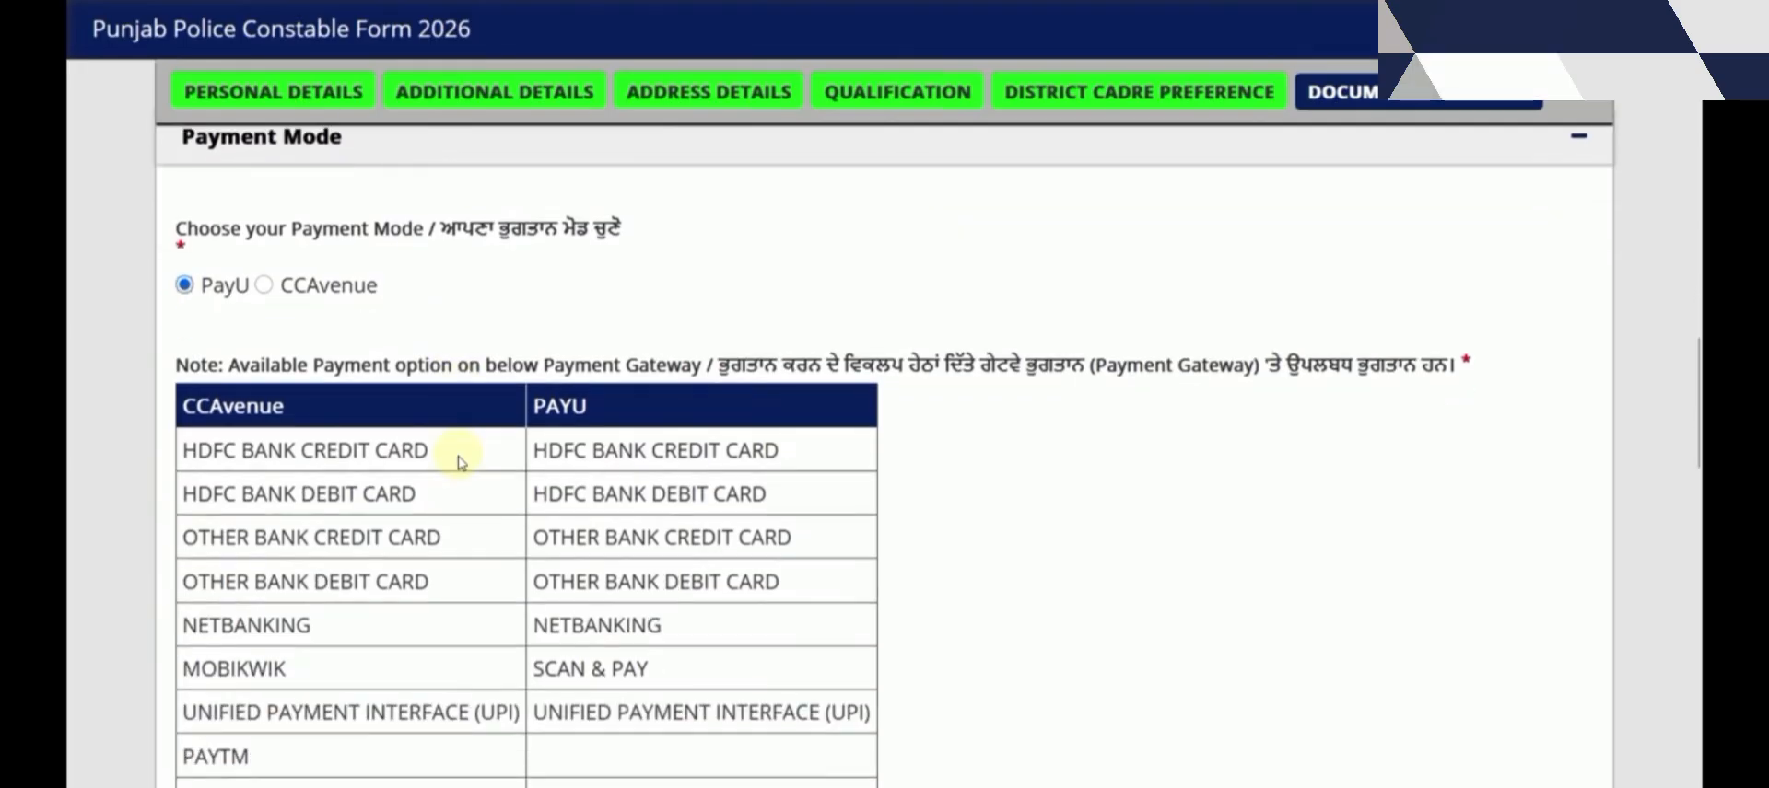
scroll(458, 459, "down", 7)
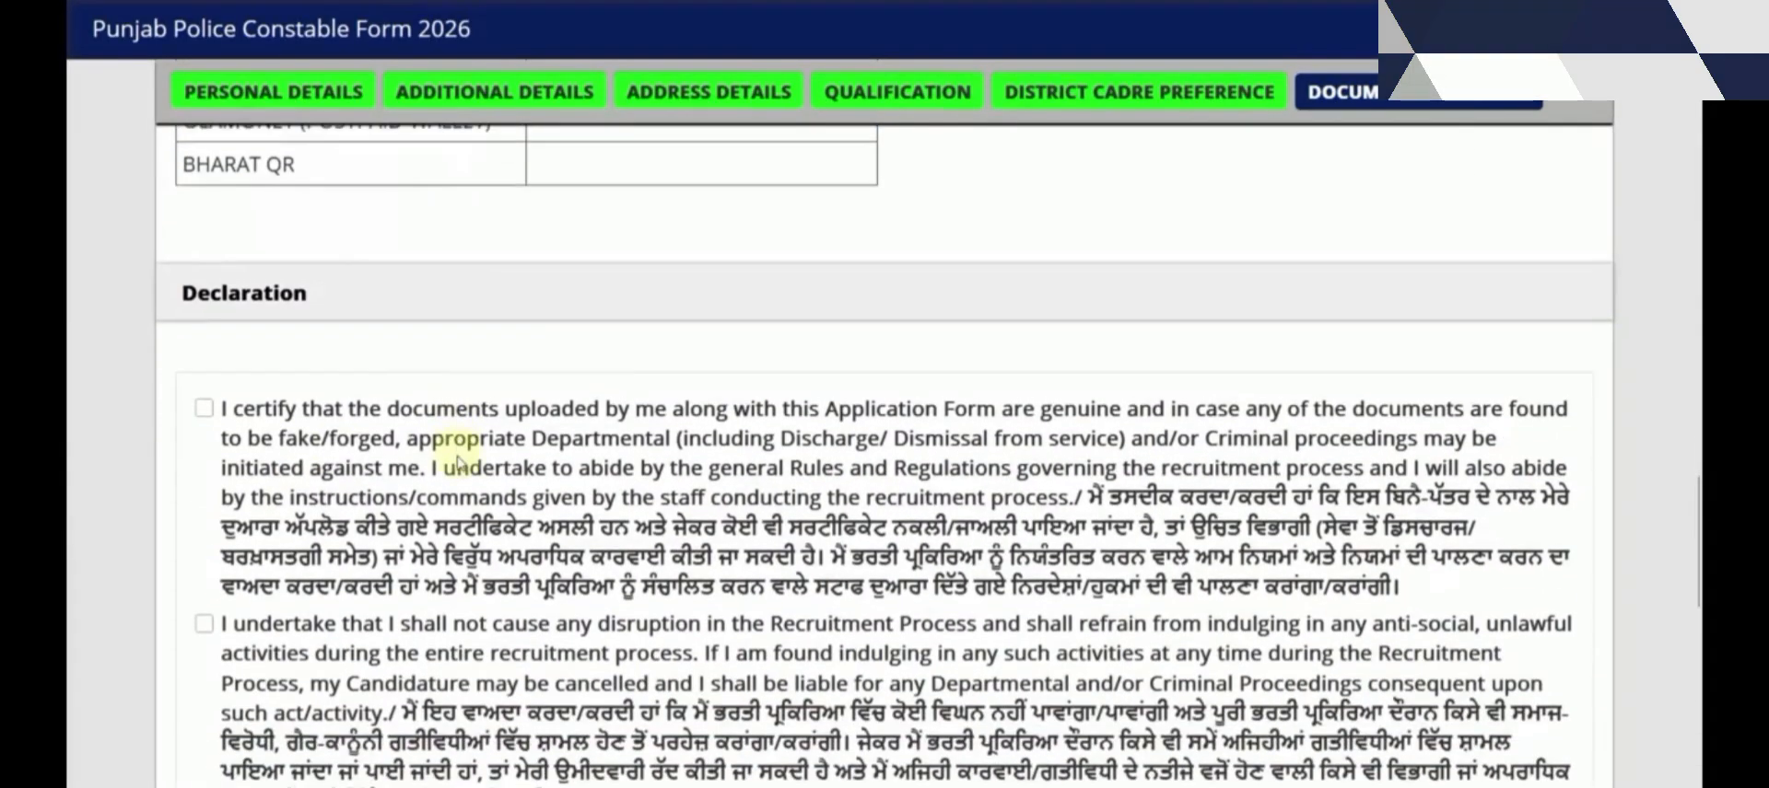
Accept the genuine-documents, no-disruption, no-canvassing, eligibility and criminal-case declarations
left_click(203, 406)
scroll(205, 414, "down", 3)
left_click(204, 349)
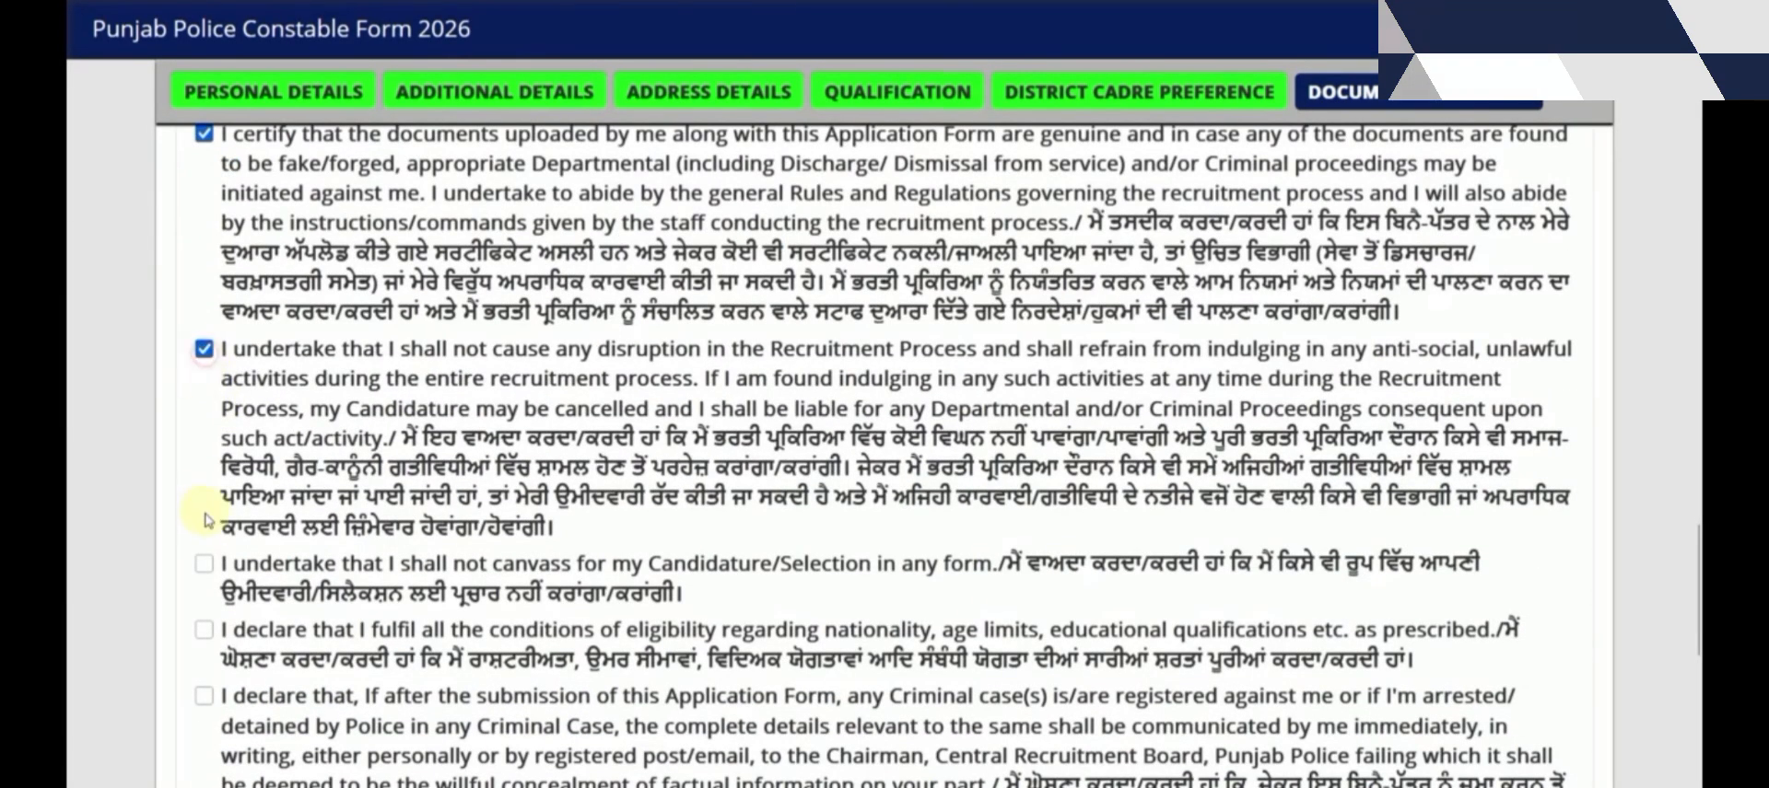
left_click(204, 563)
left_click(204, 629)
left_click(204, 560)
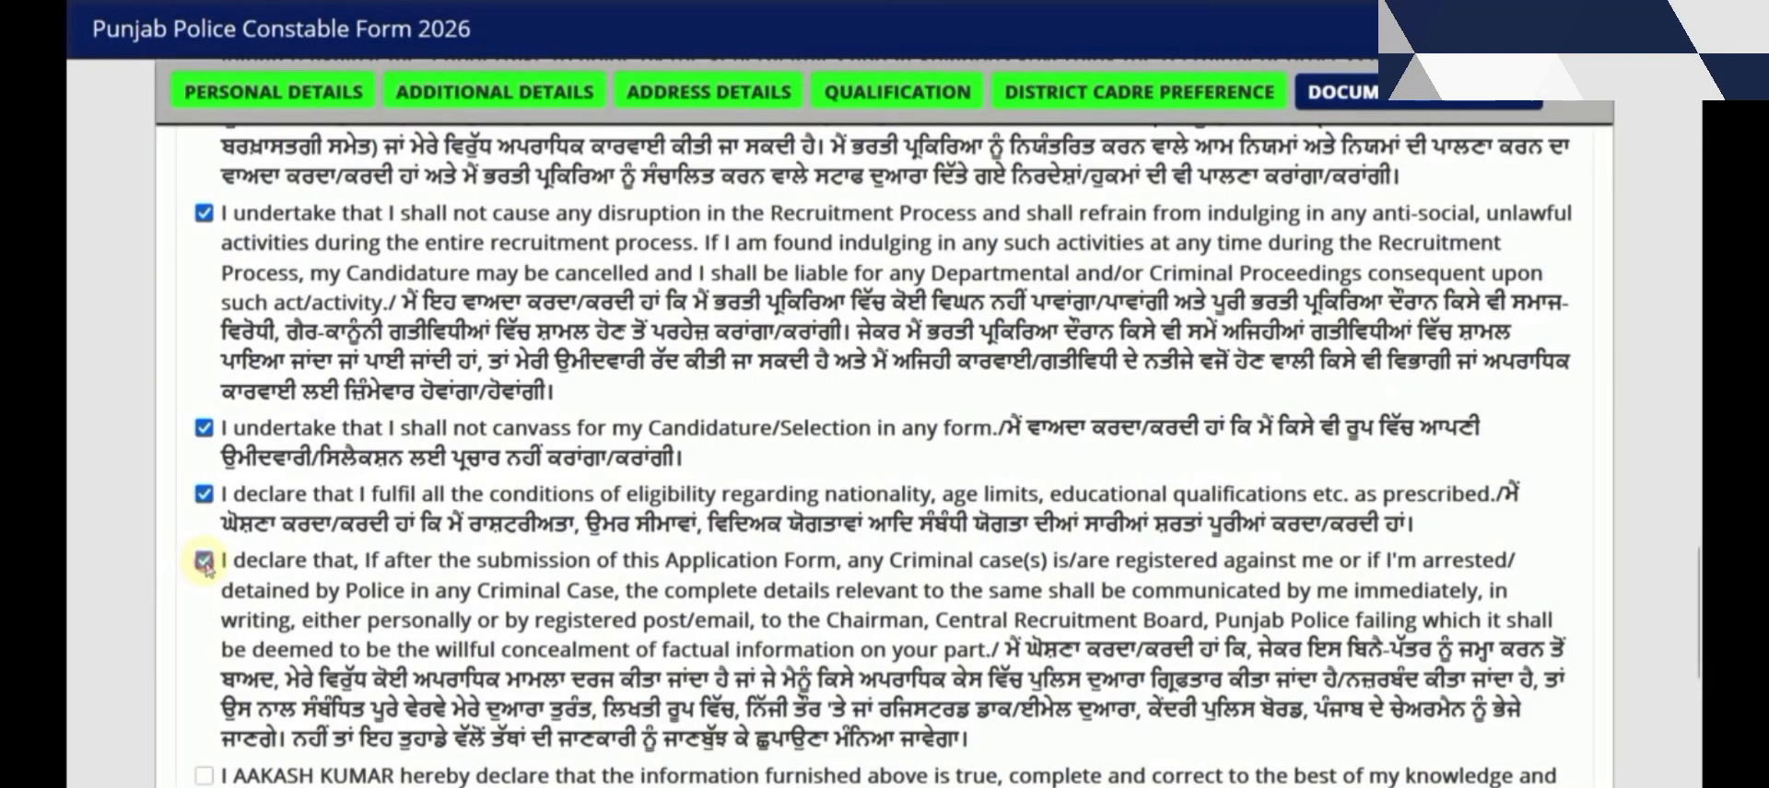
Accept the remaining declarations and I Agree, then submit the application
scroll(205, 552, "down", 3)
left_click(204, 500)
scroll(208, 511, "down", 1)
left_click(204, 531)
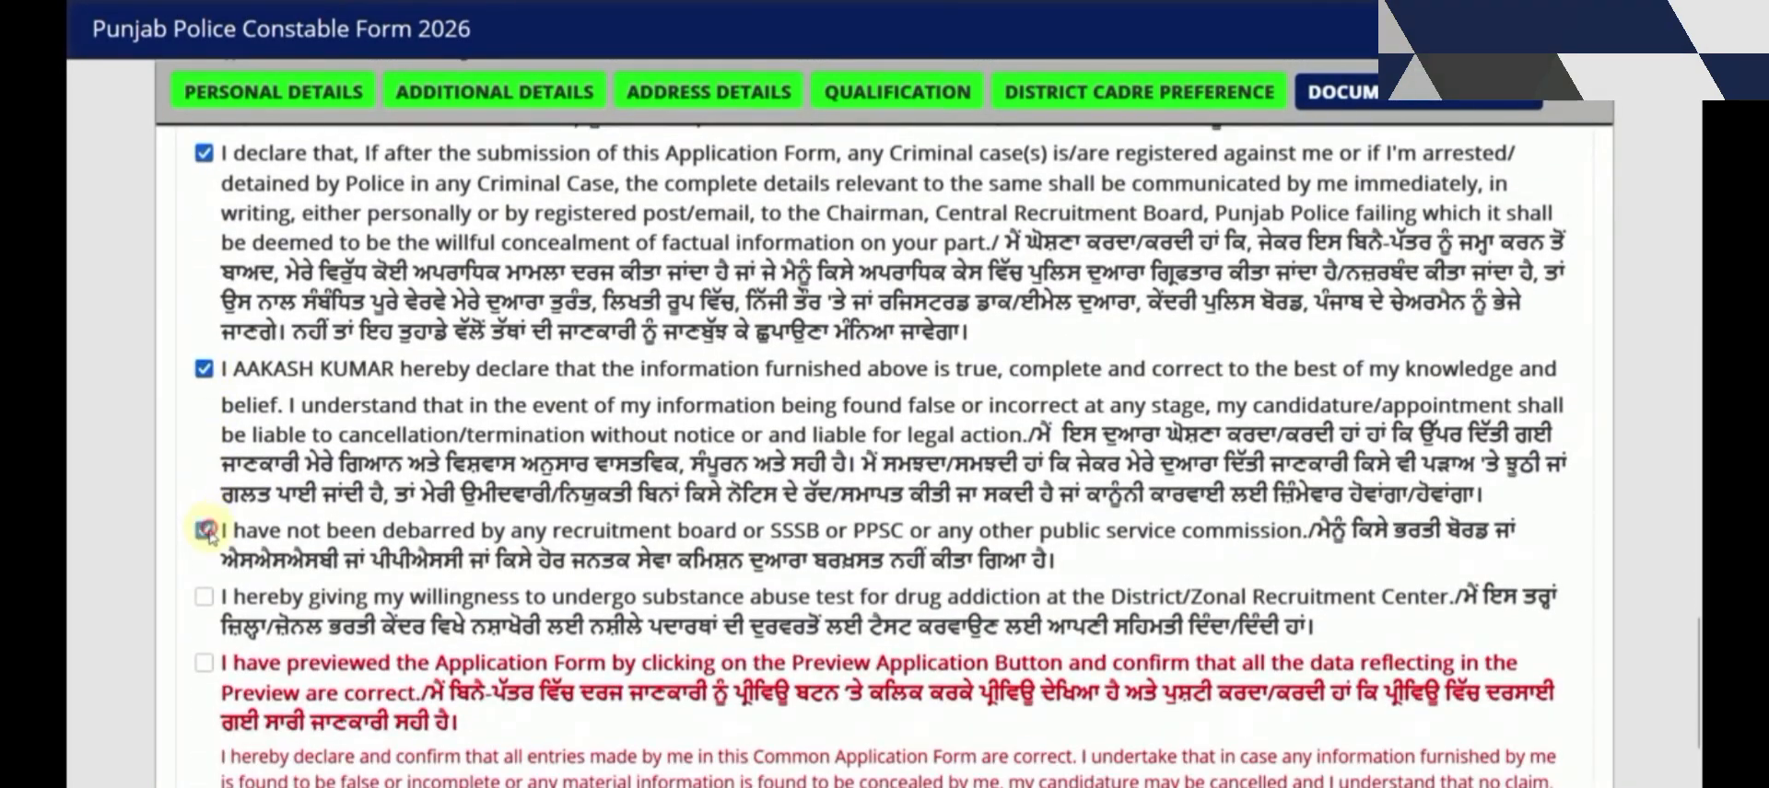
left_click(203, 597)
left_click(204, 663)
scroll(364, 662, "down", 4)
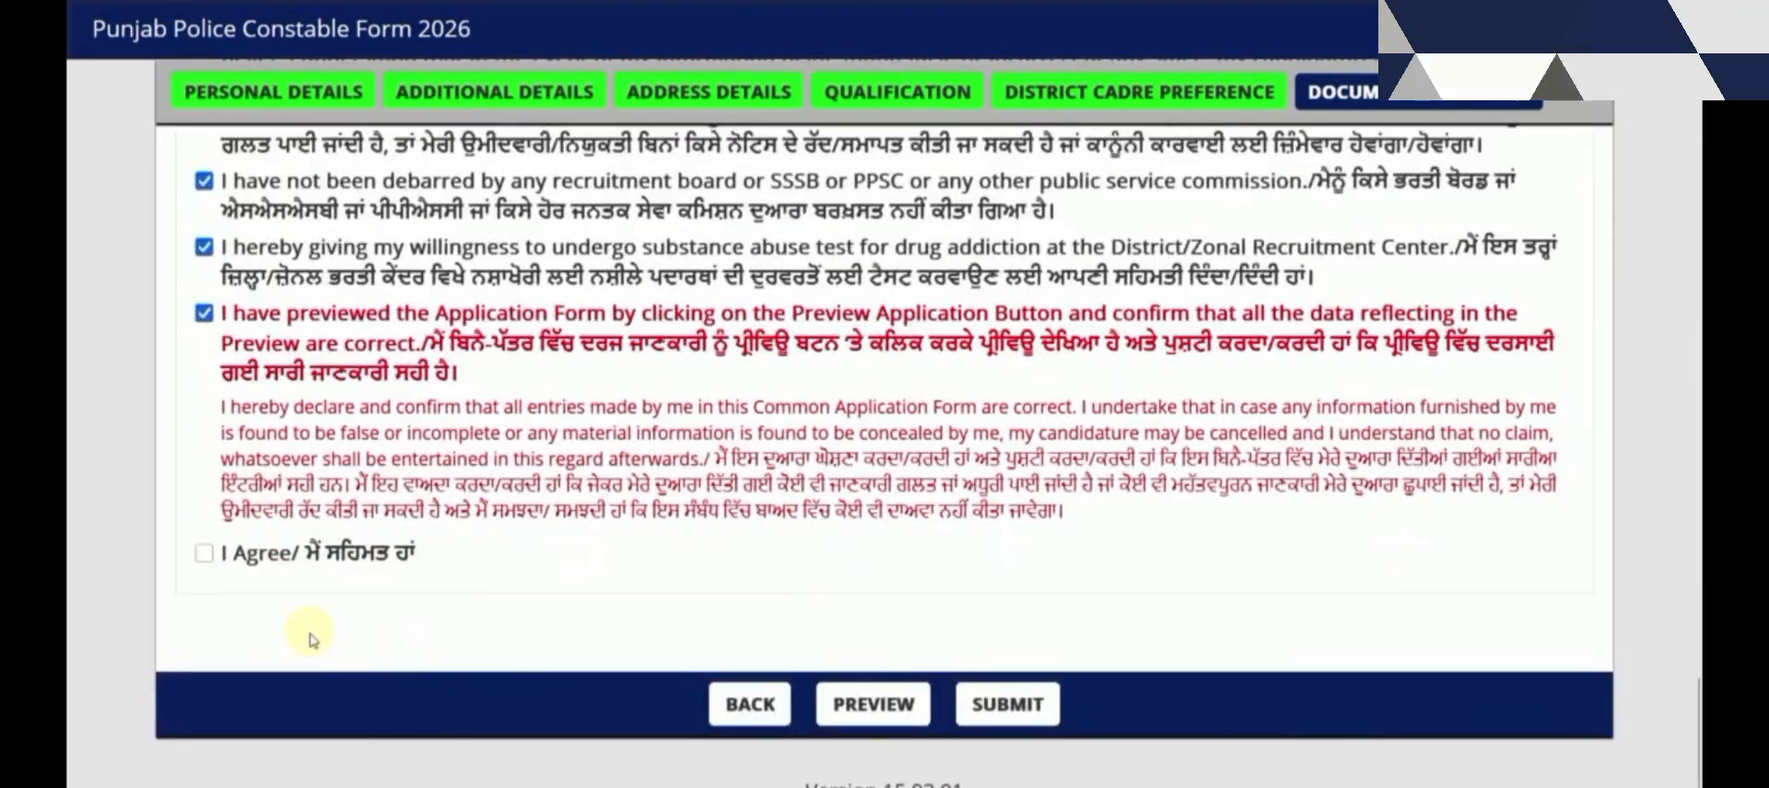
left_click(204, 553)
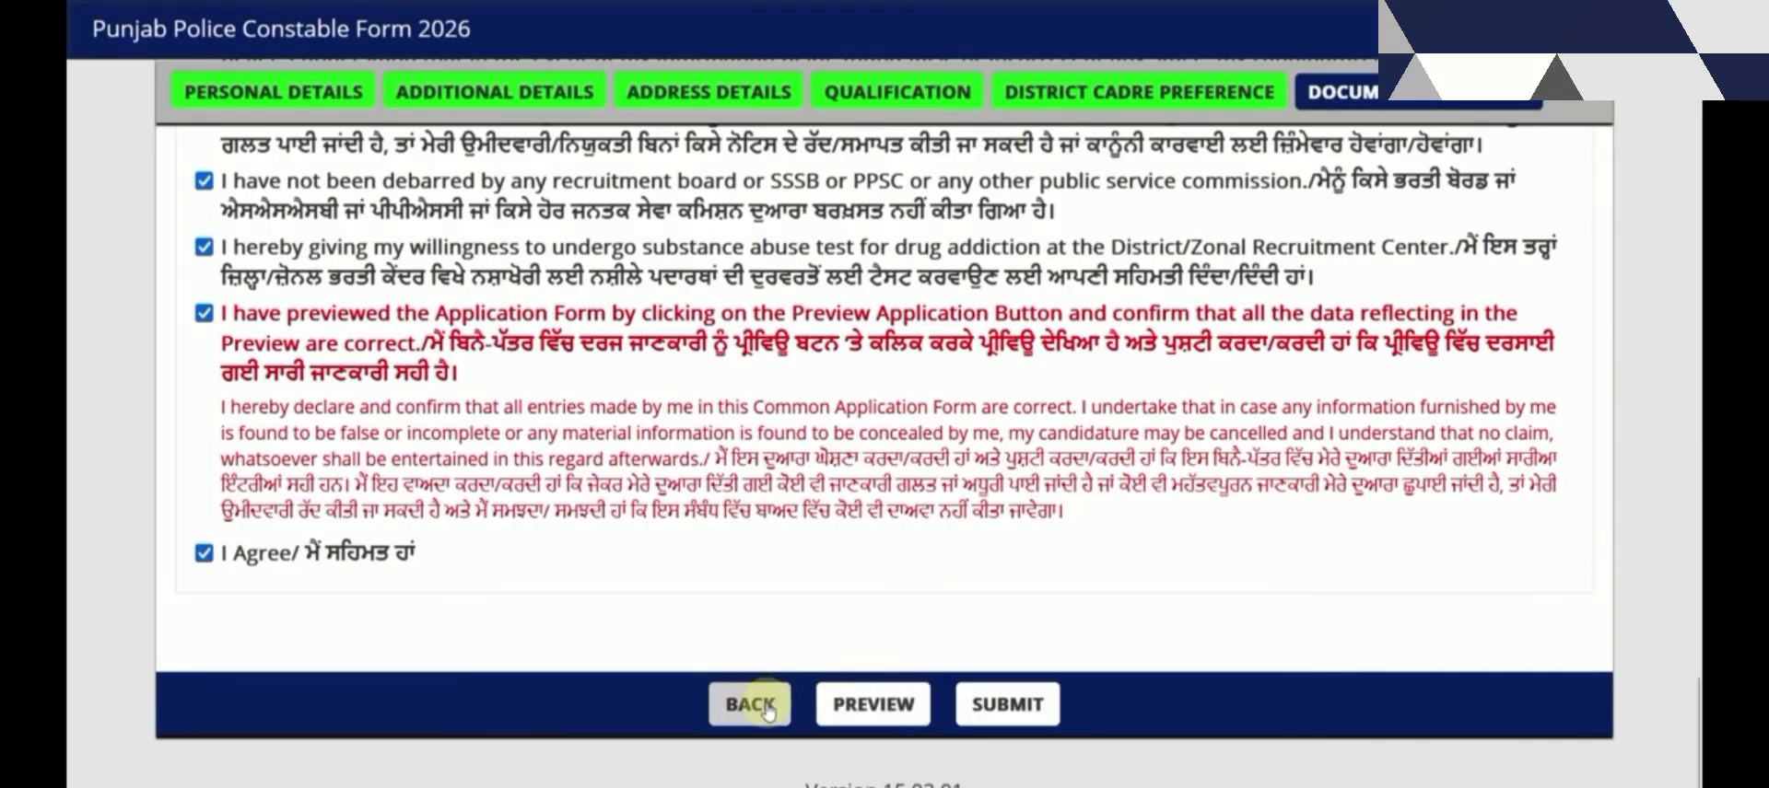
left_click(1005, 705)
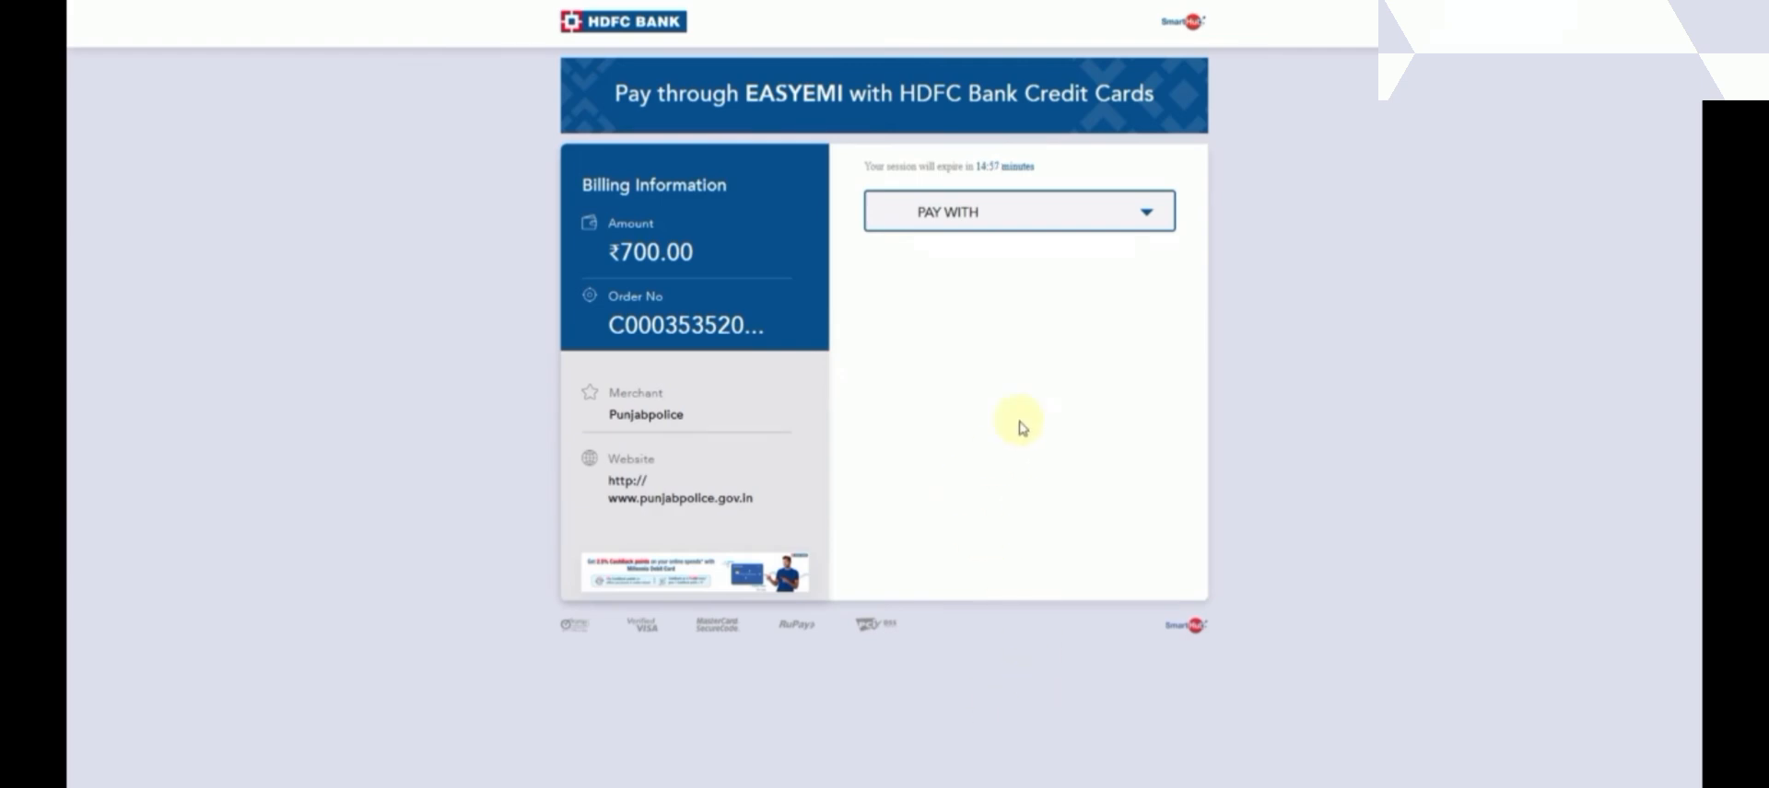
Choose UPI as the HDFC payment method and generate the QR code to pay
key("ctrl+plus")
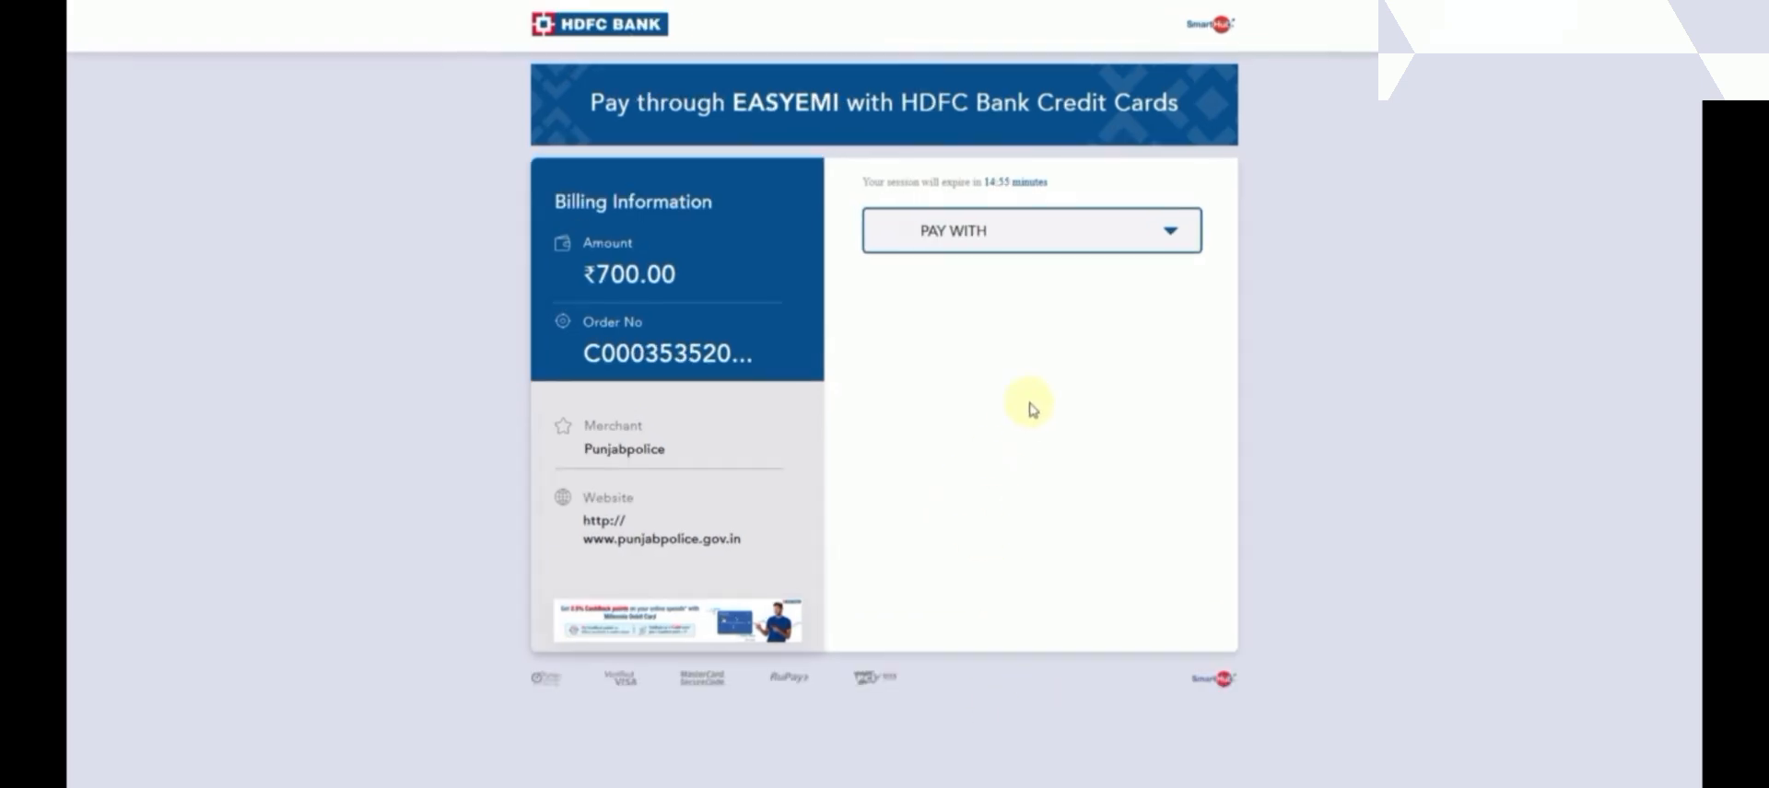
left_click(1001, 246)
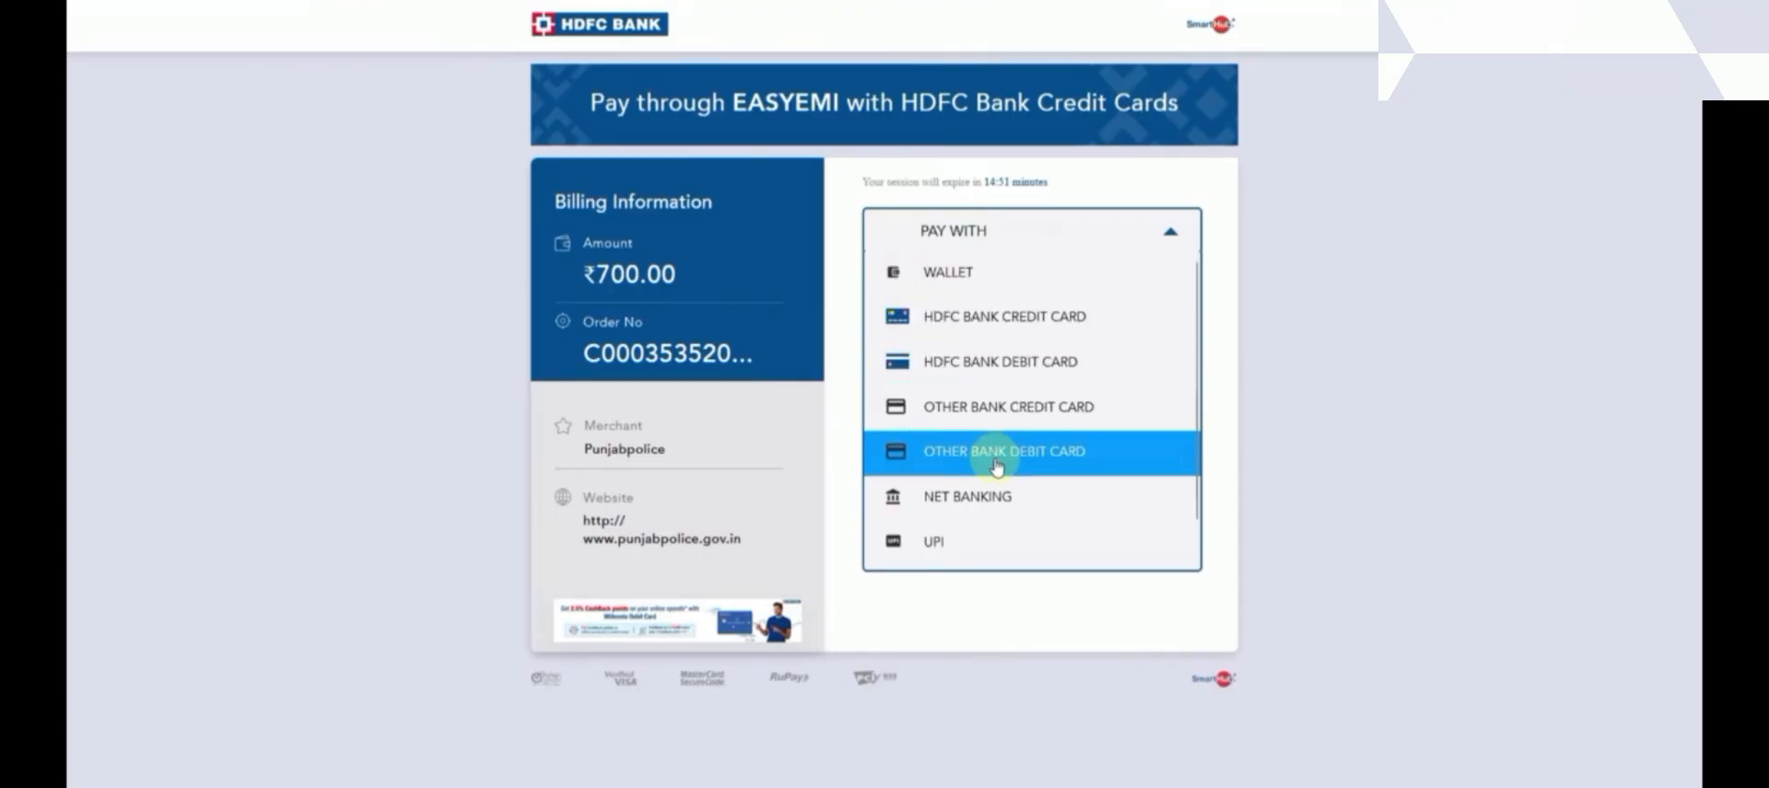
left_click(939, 551)
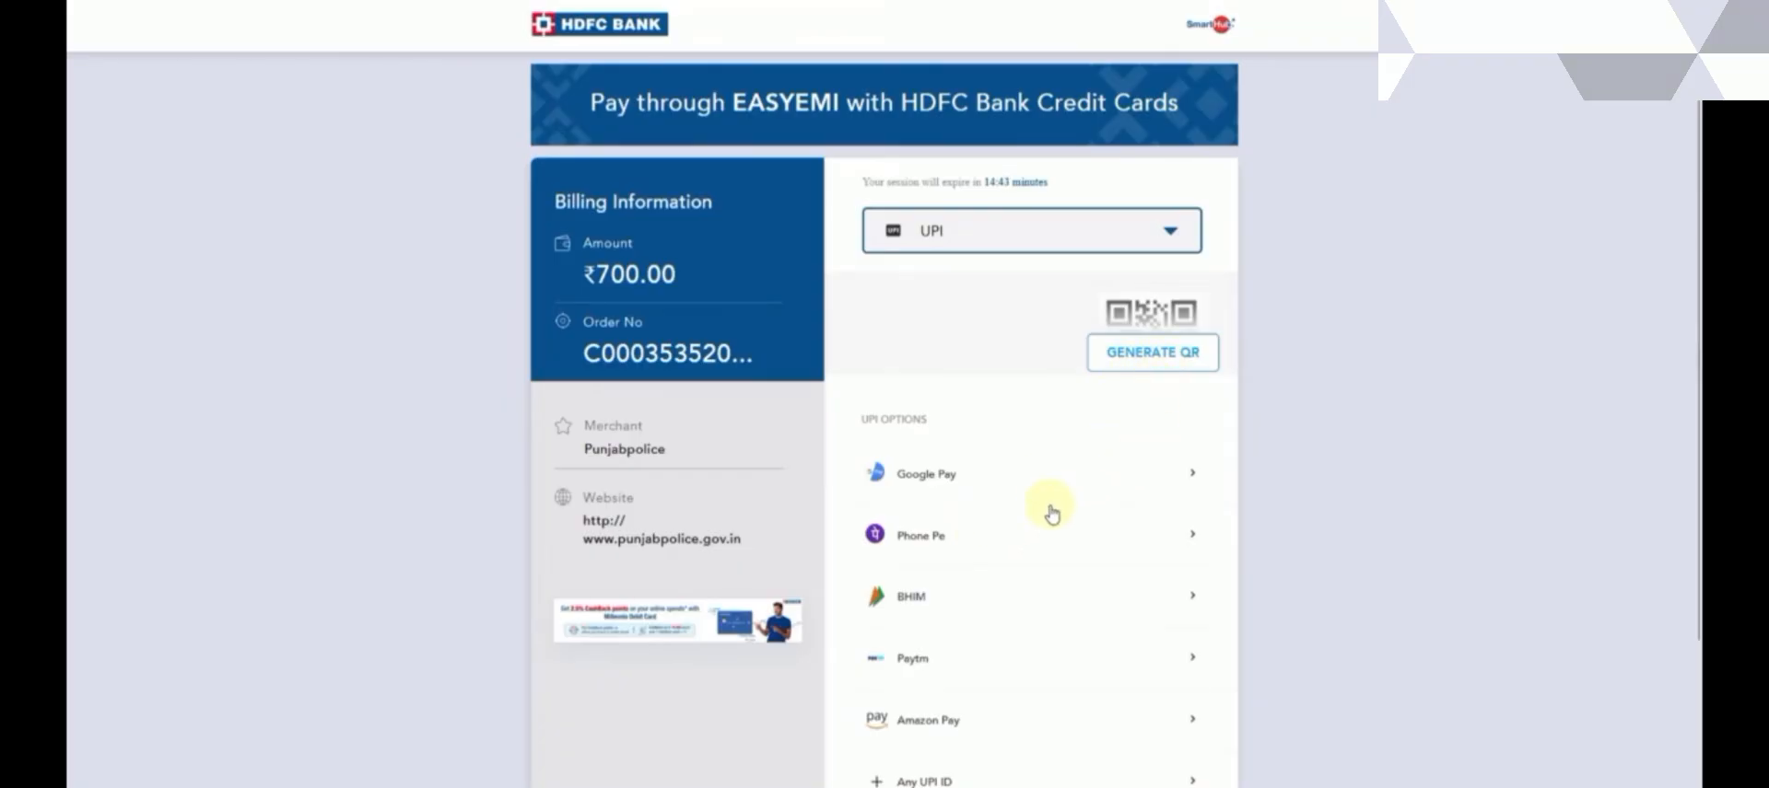
scroll(1046, 512, "down", 1)
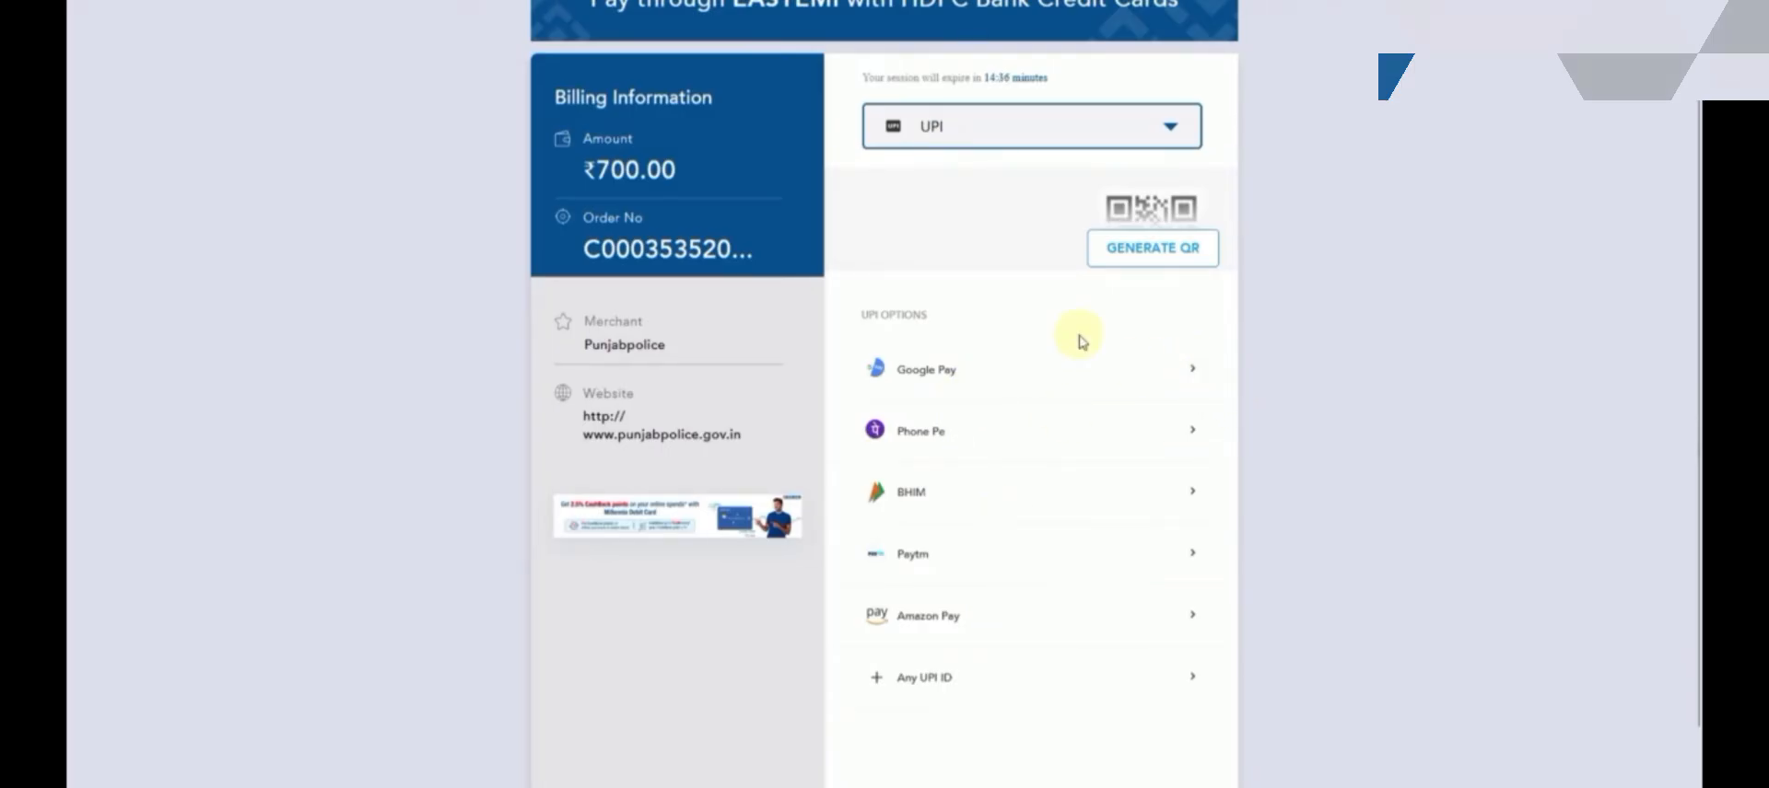
left_click(1147, 264)
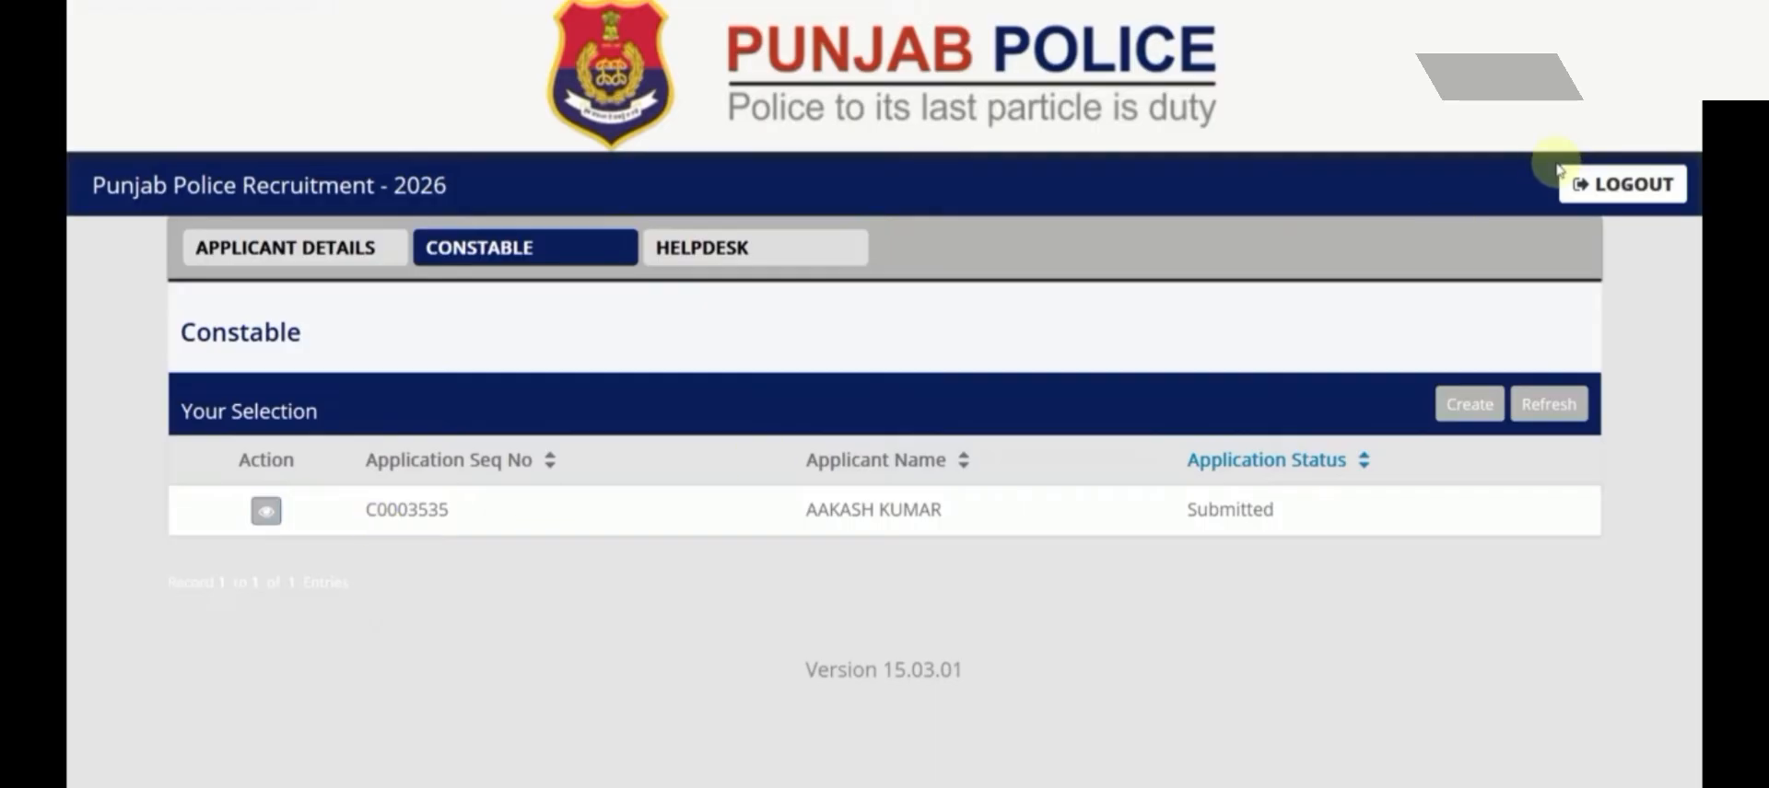
Log out of the portal and return to the recruitment home page
left_click(1626, 187)
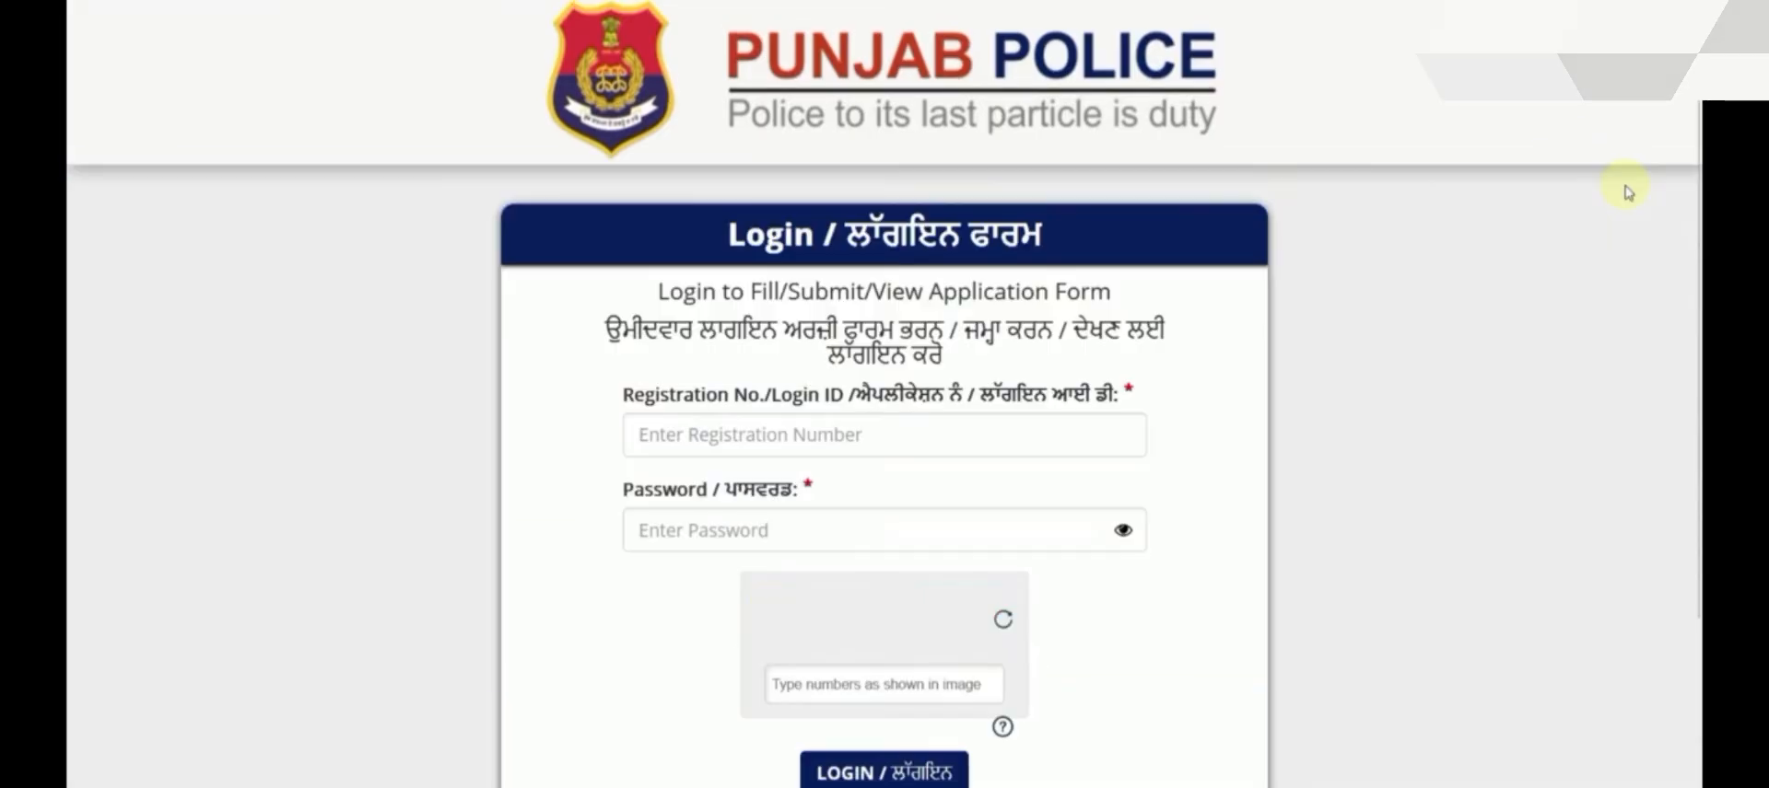
scroll(1024, 431, "down", 2)
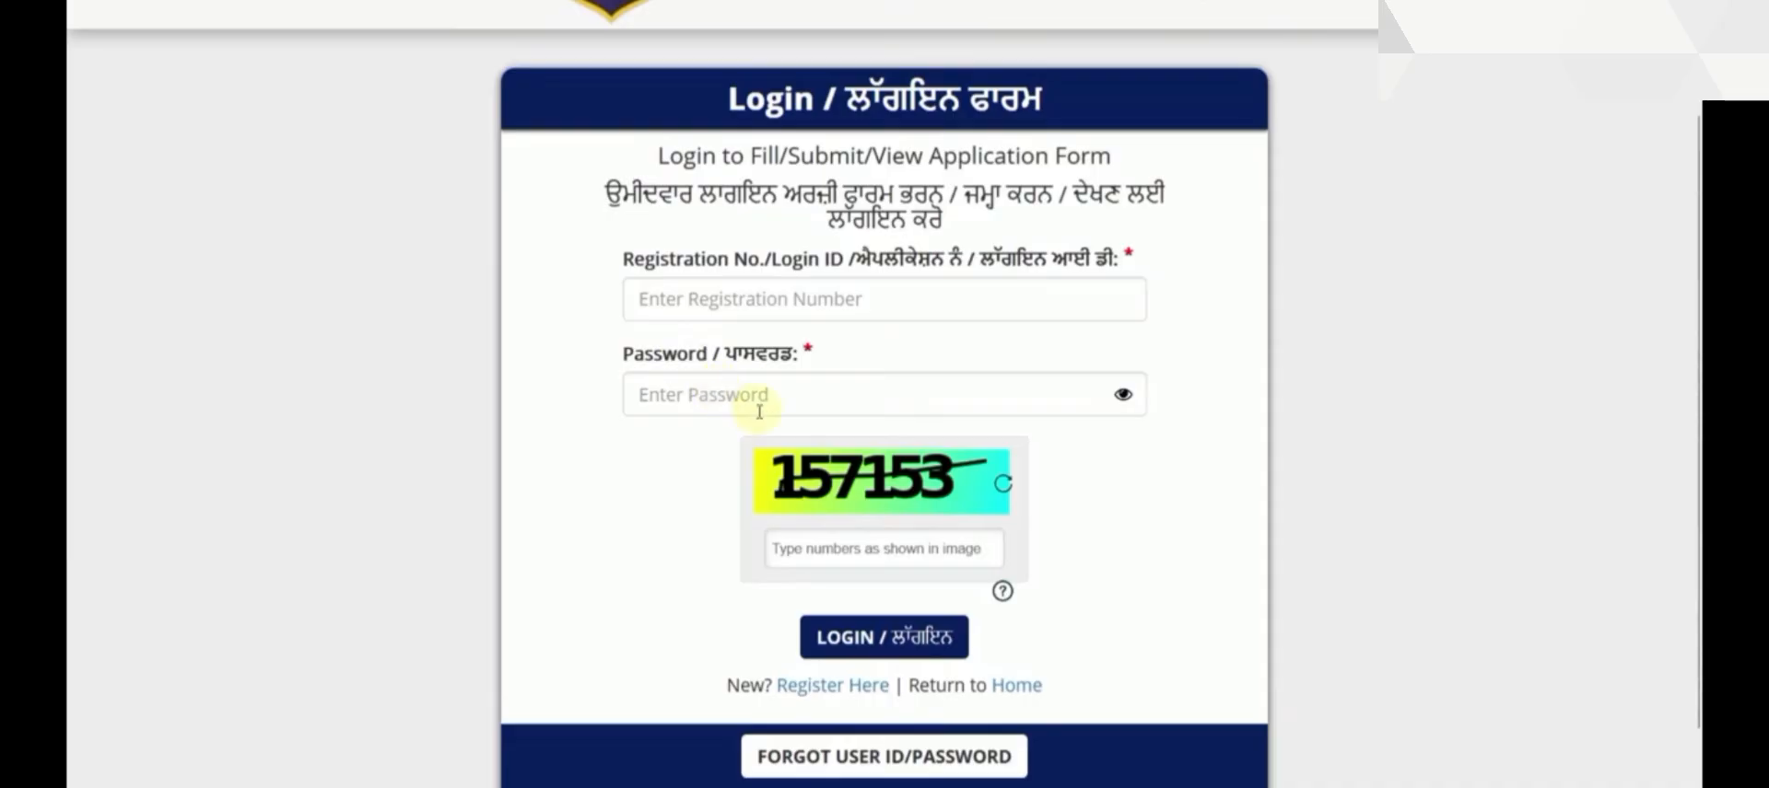
scroll(686, 471, "up", 2)
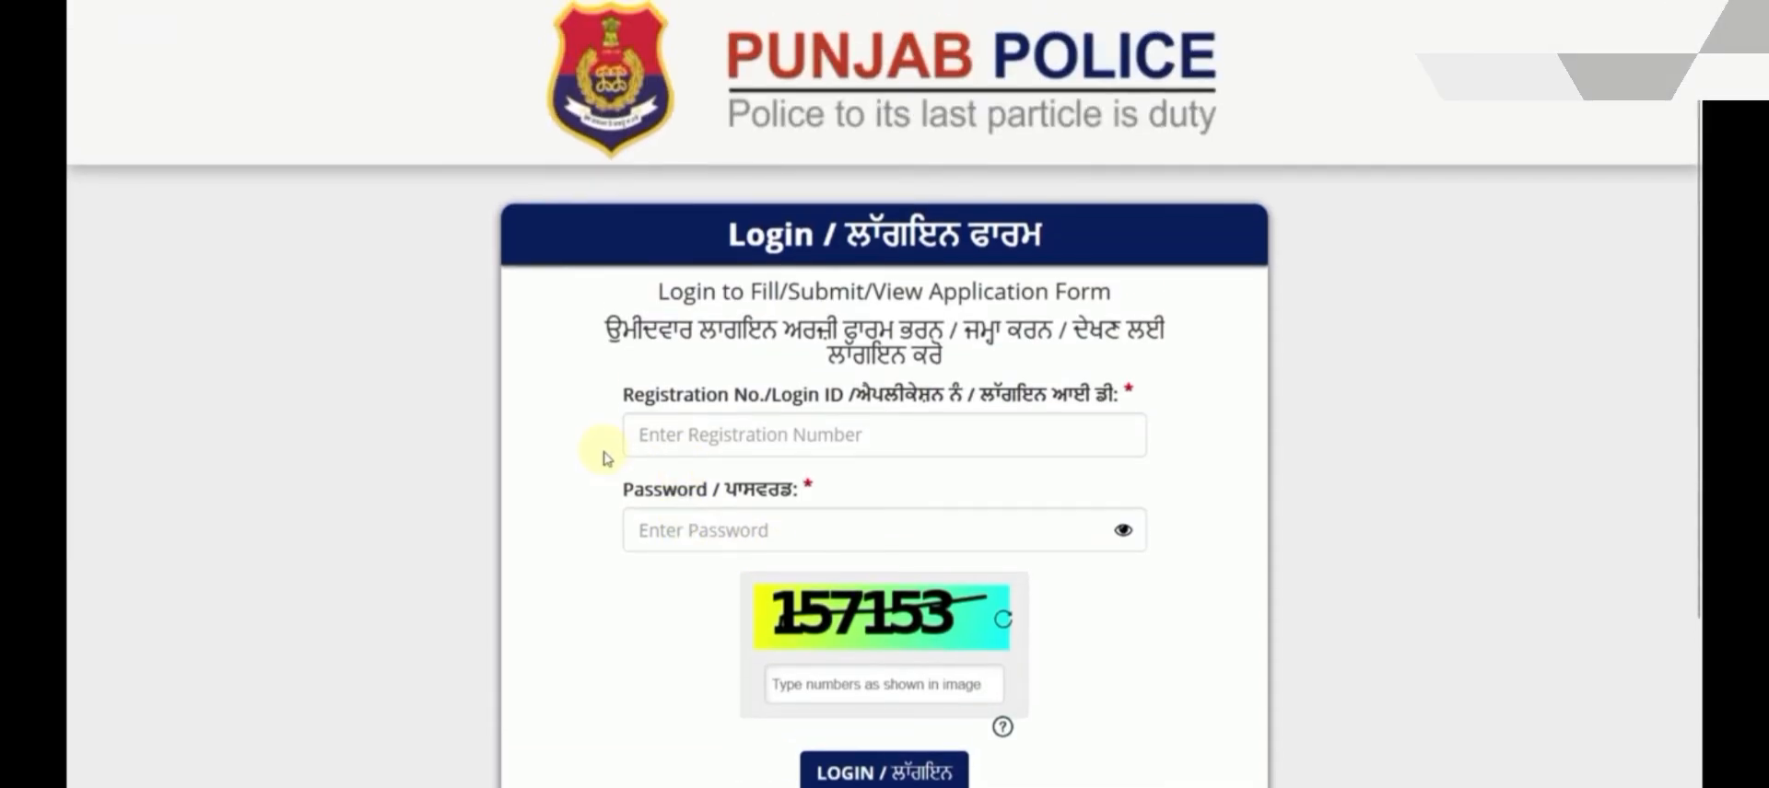
scroll(604, 458, "down", 4)
left_click(1018, 591)
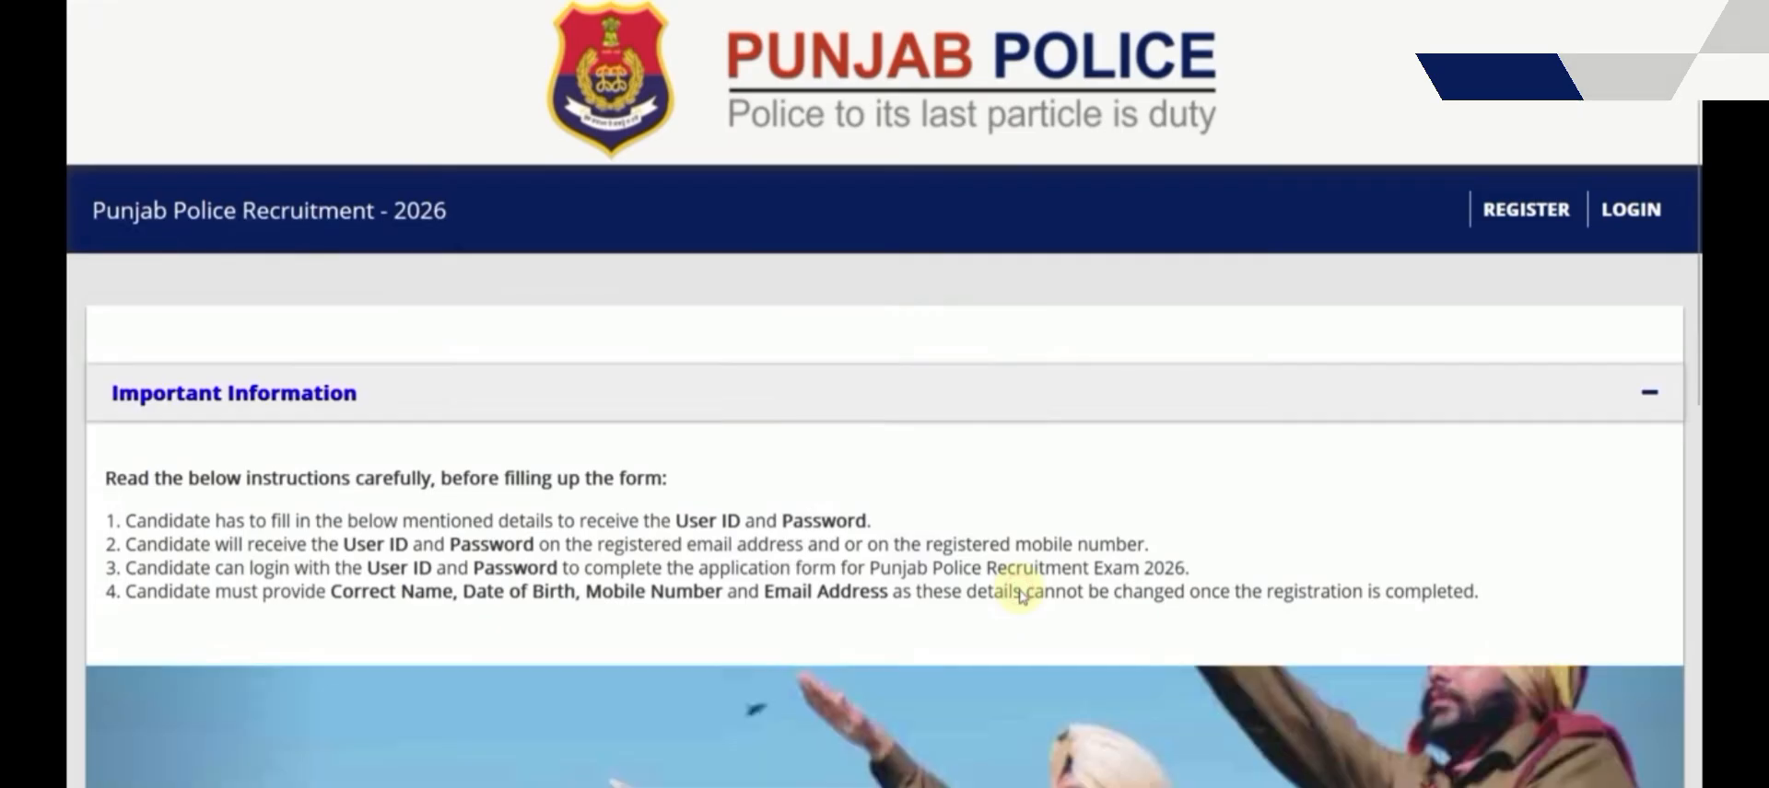